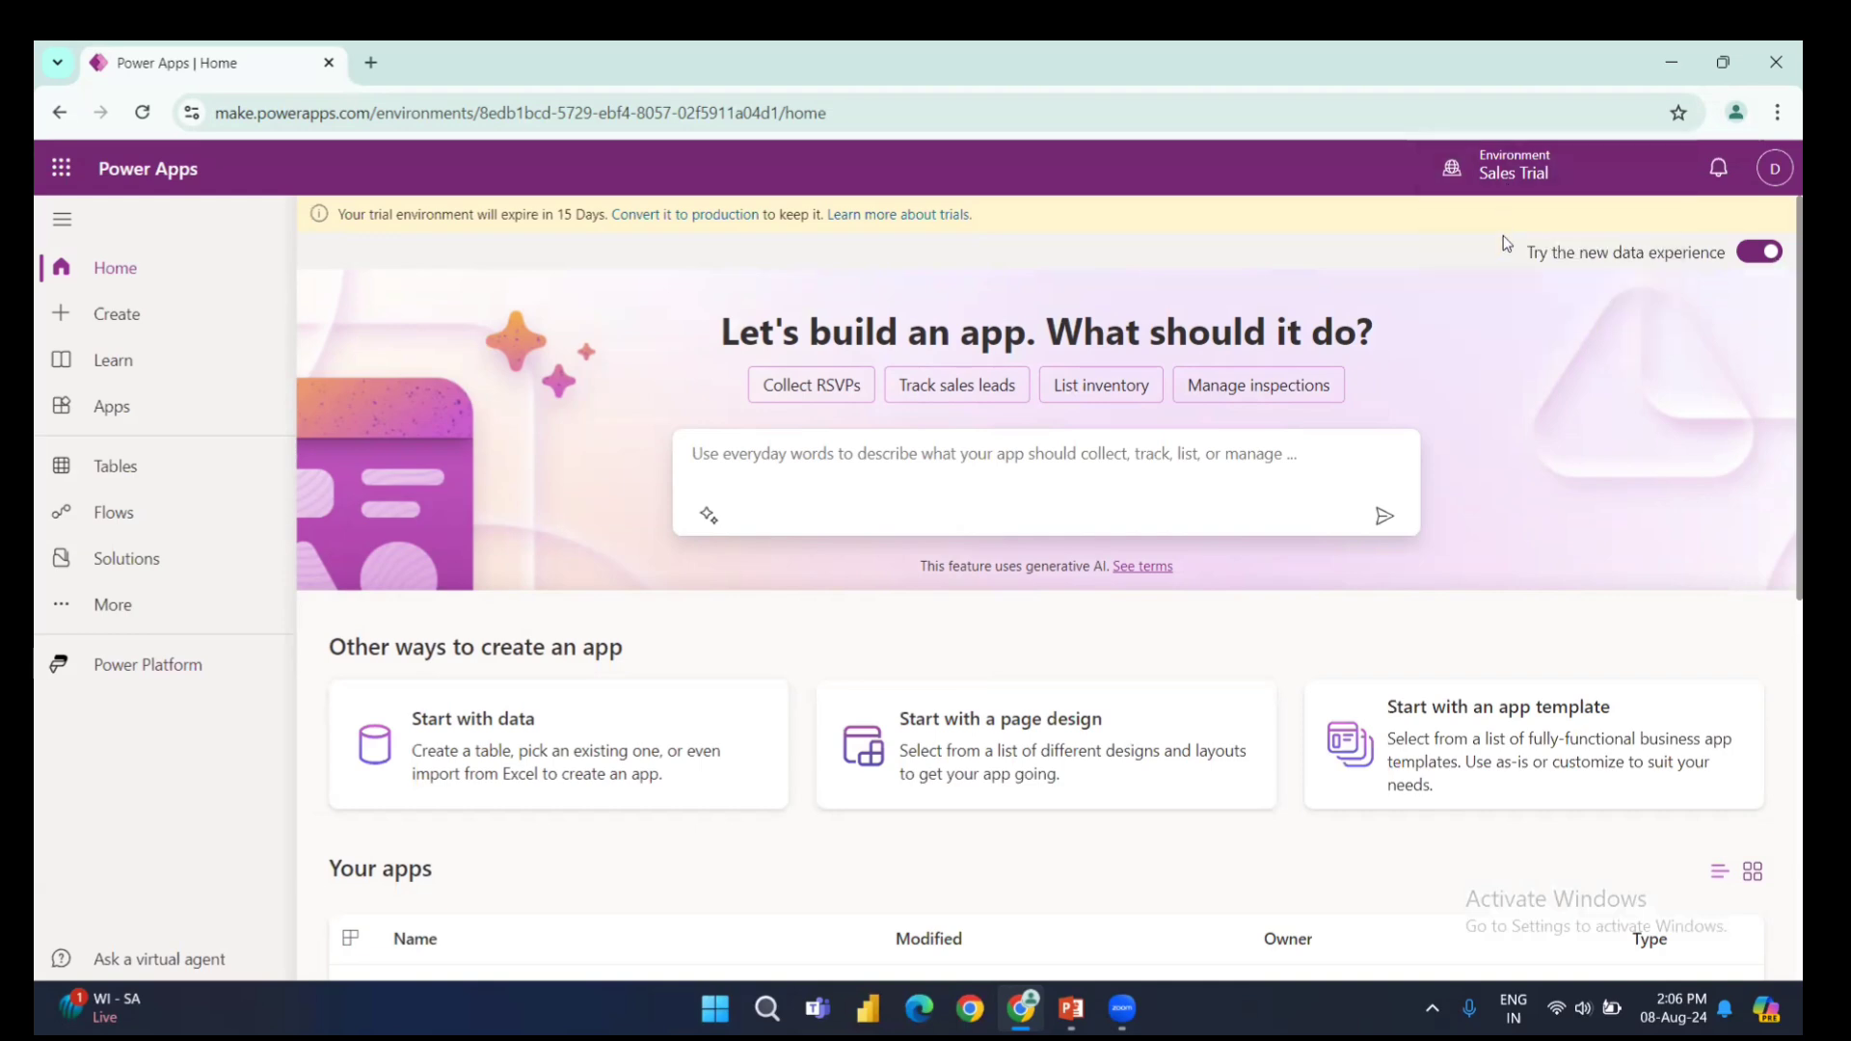
pyautogui.moveTo(1519, 172)
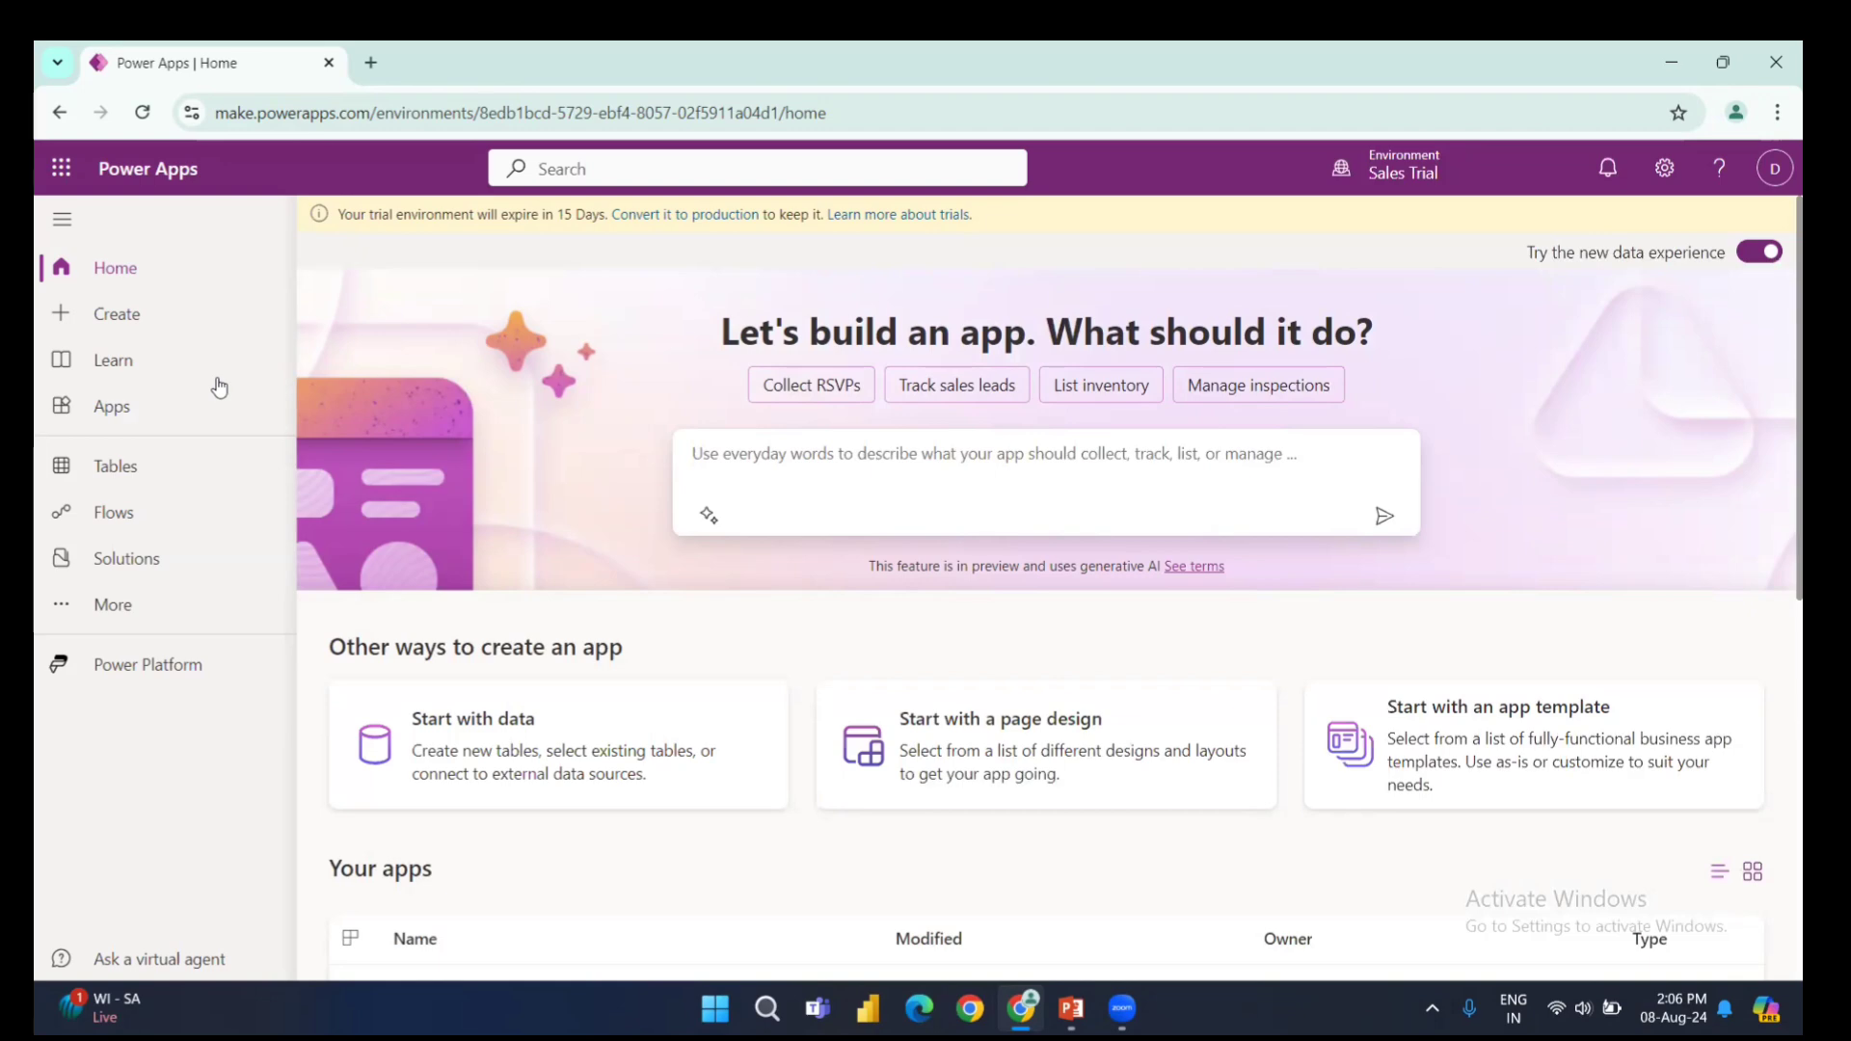
pyautogui.click(140, 322)
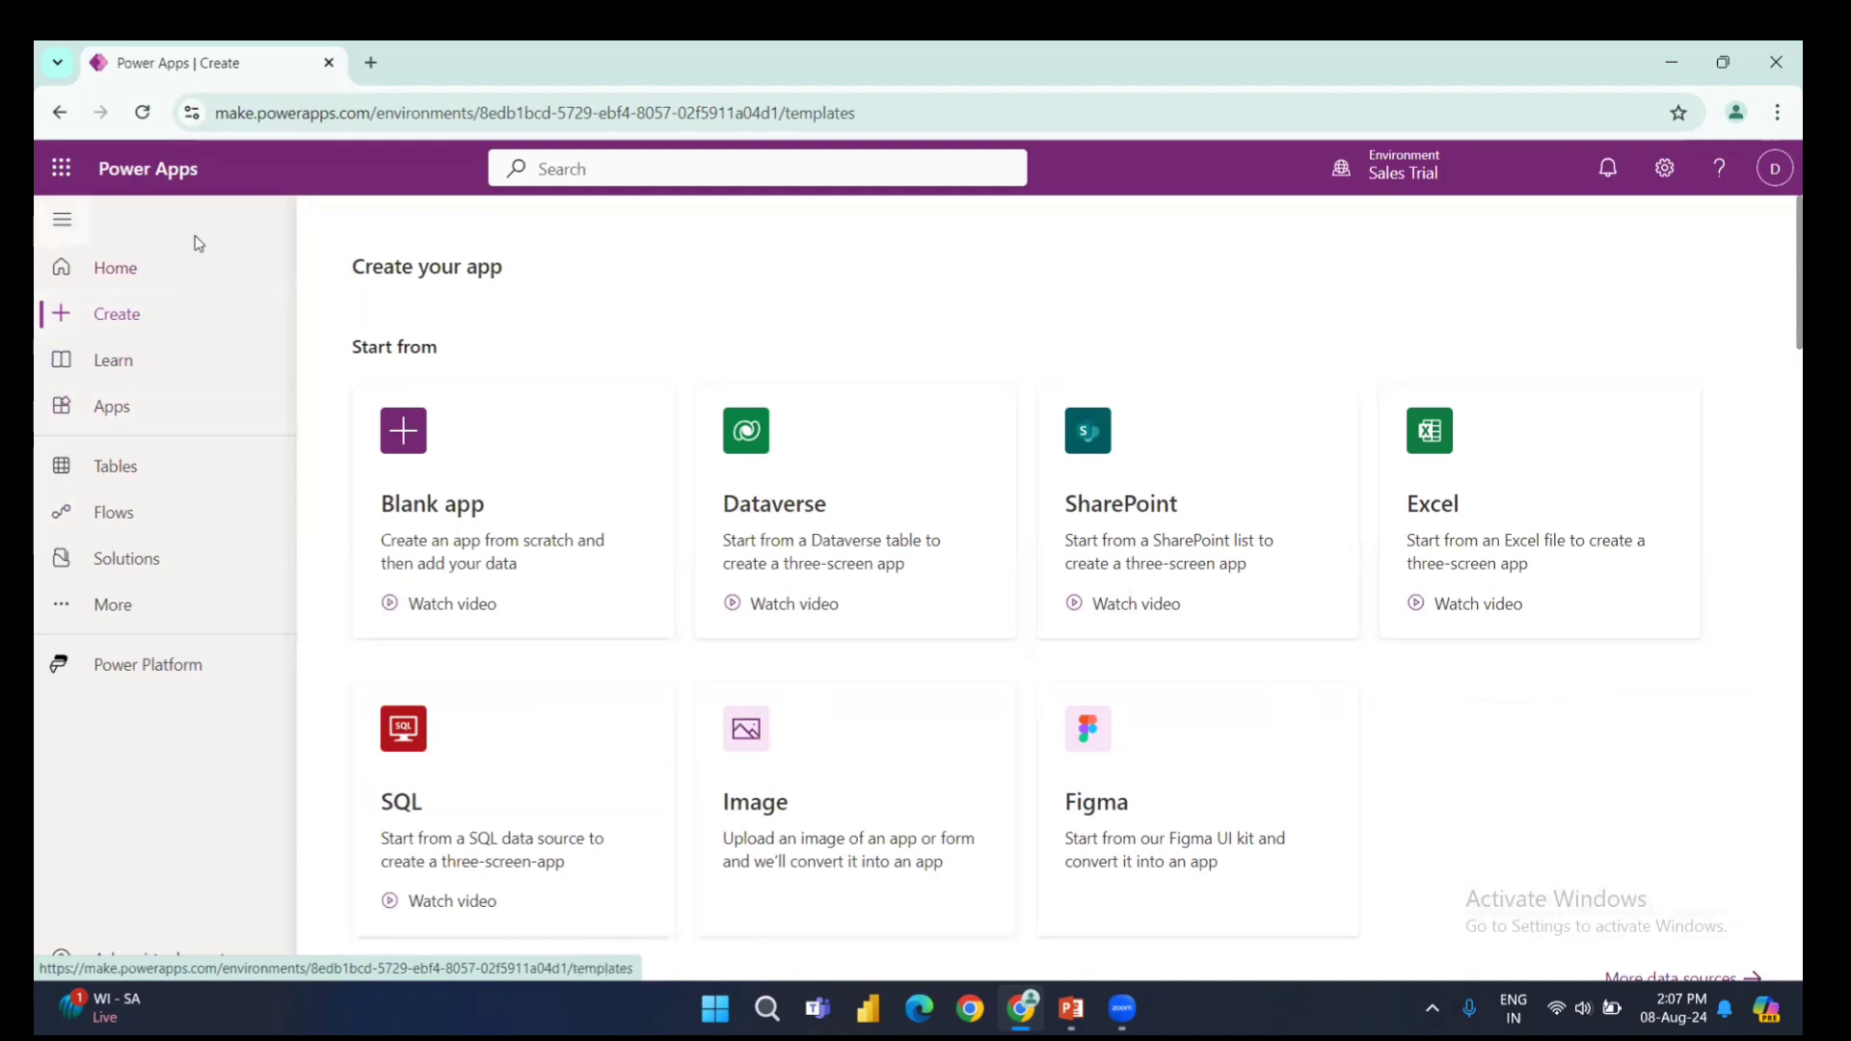
pyautogui.click(136, 274)
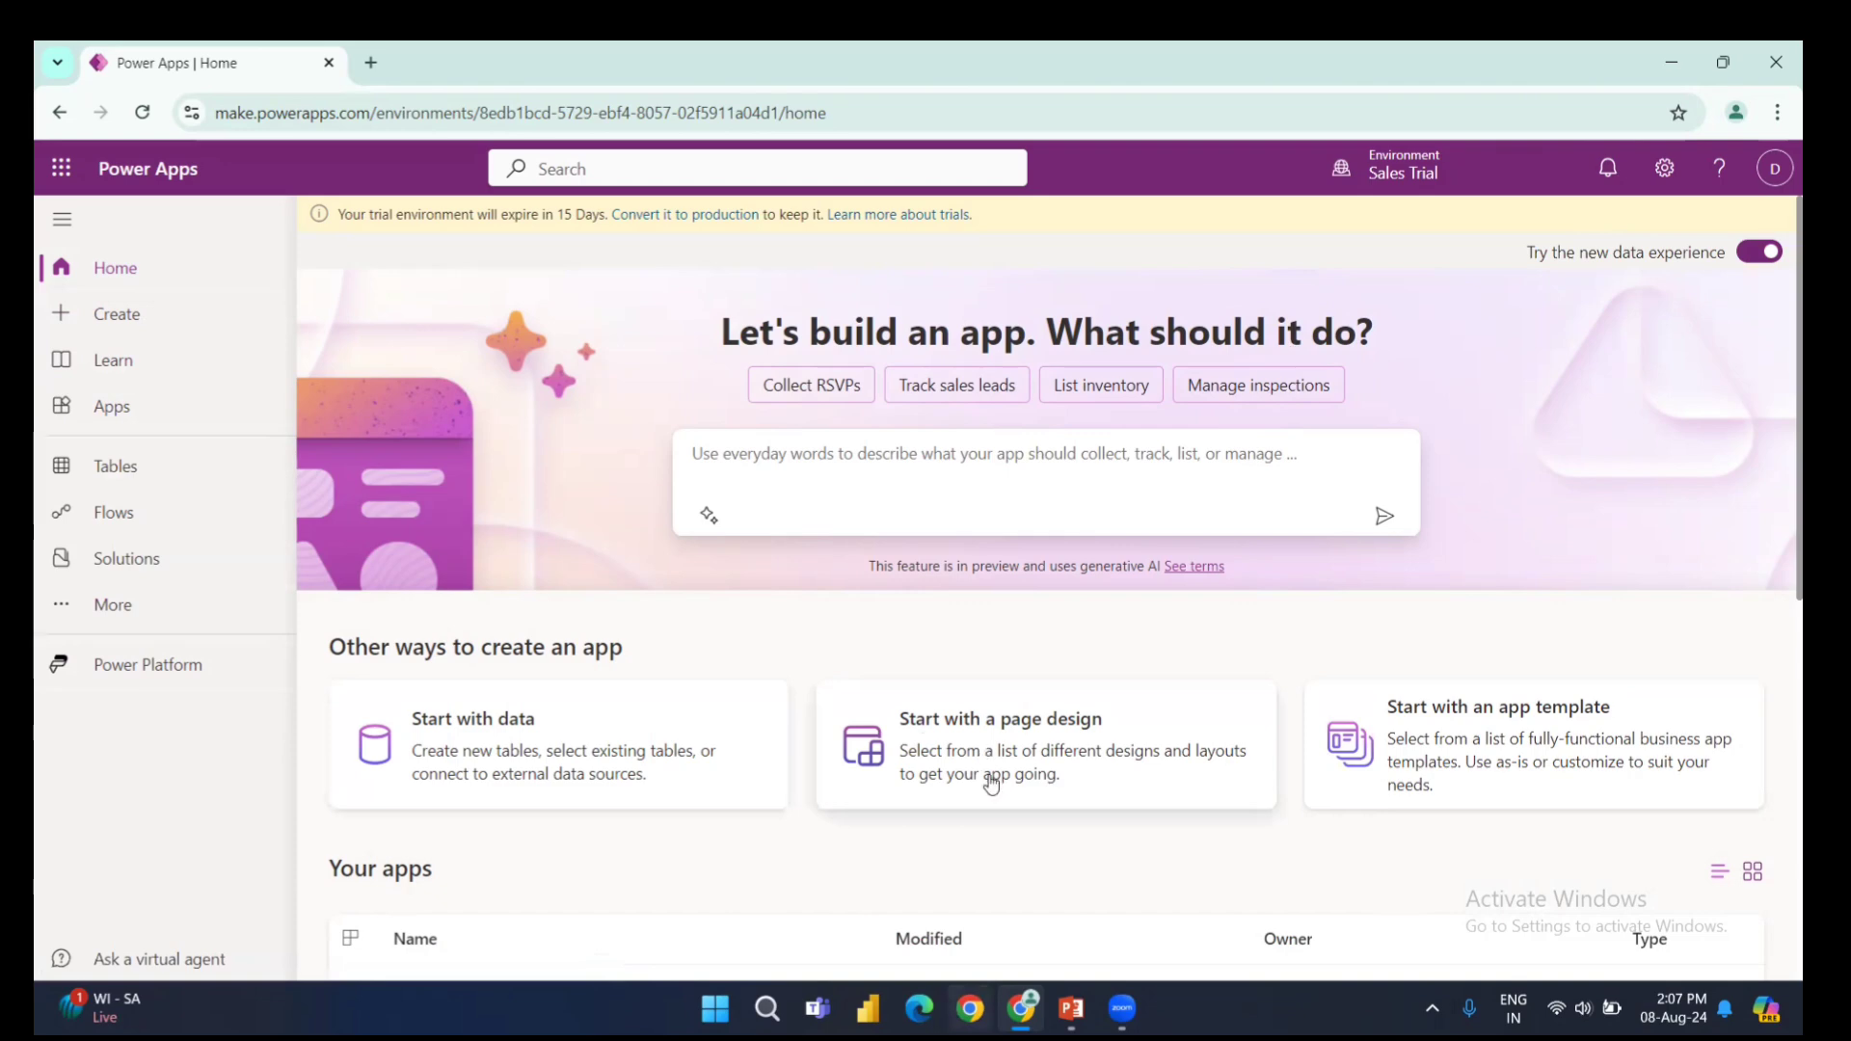
pyautogui.moveTo(1413, 145)
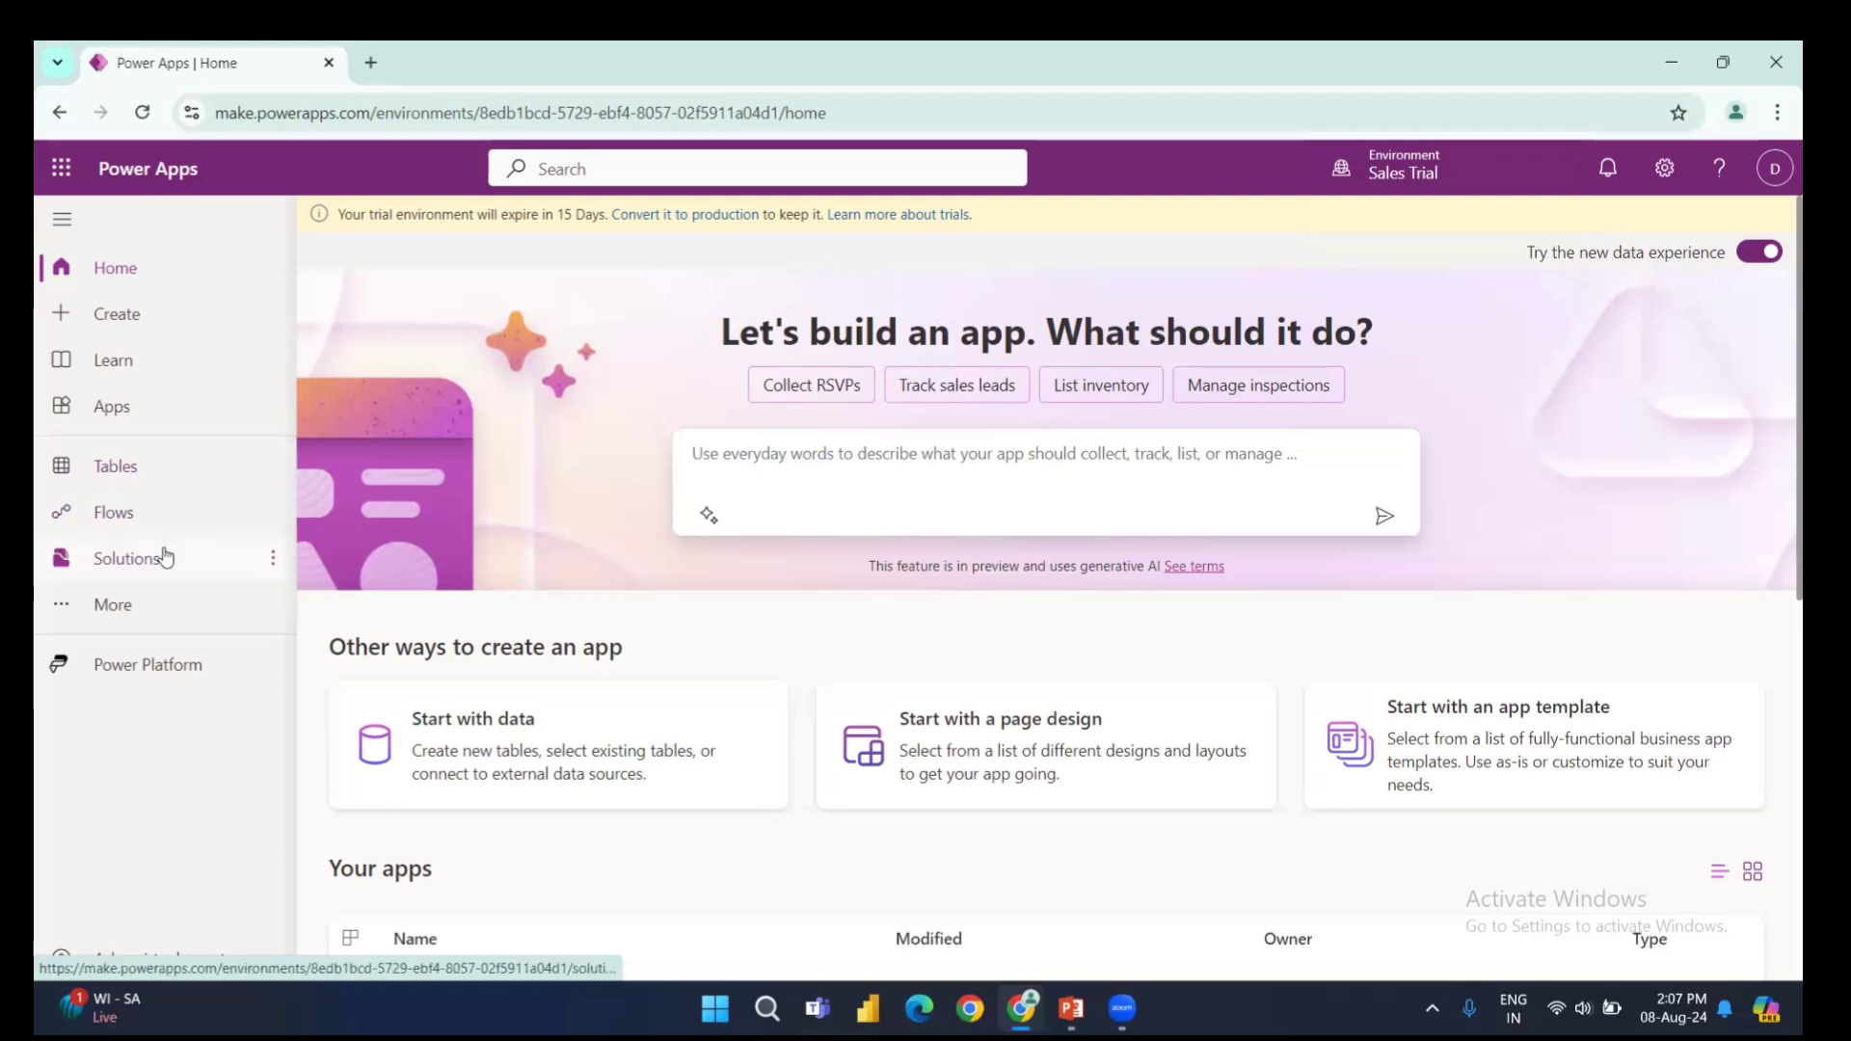
# - Pin Websites to the site navigation and unpin it again
pyautogui.click(128, 610)
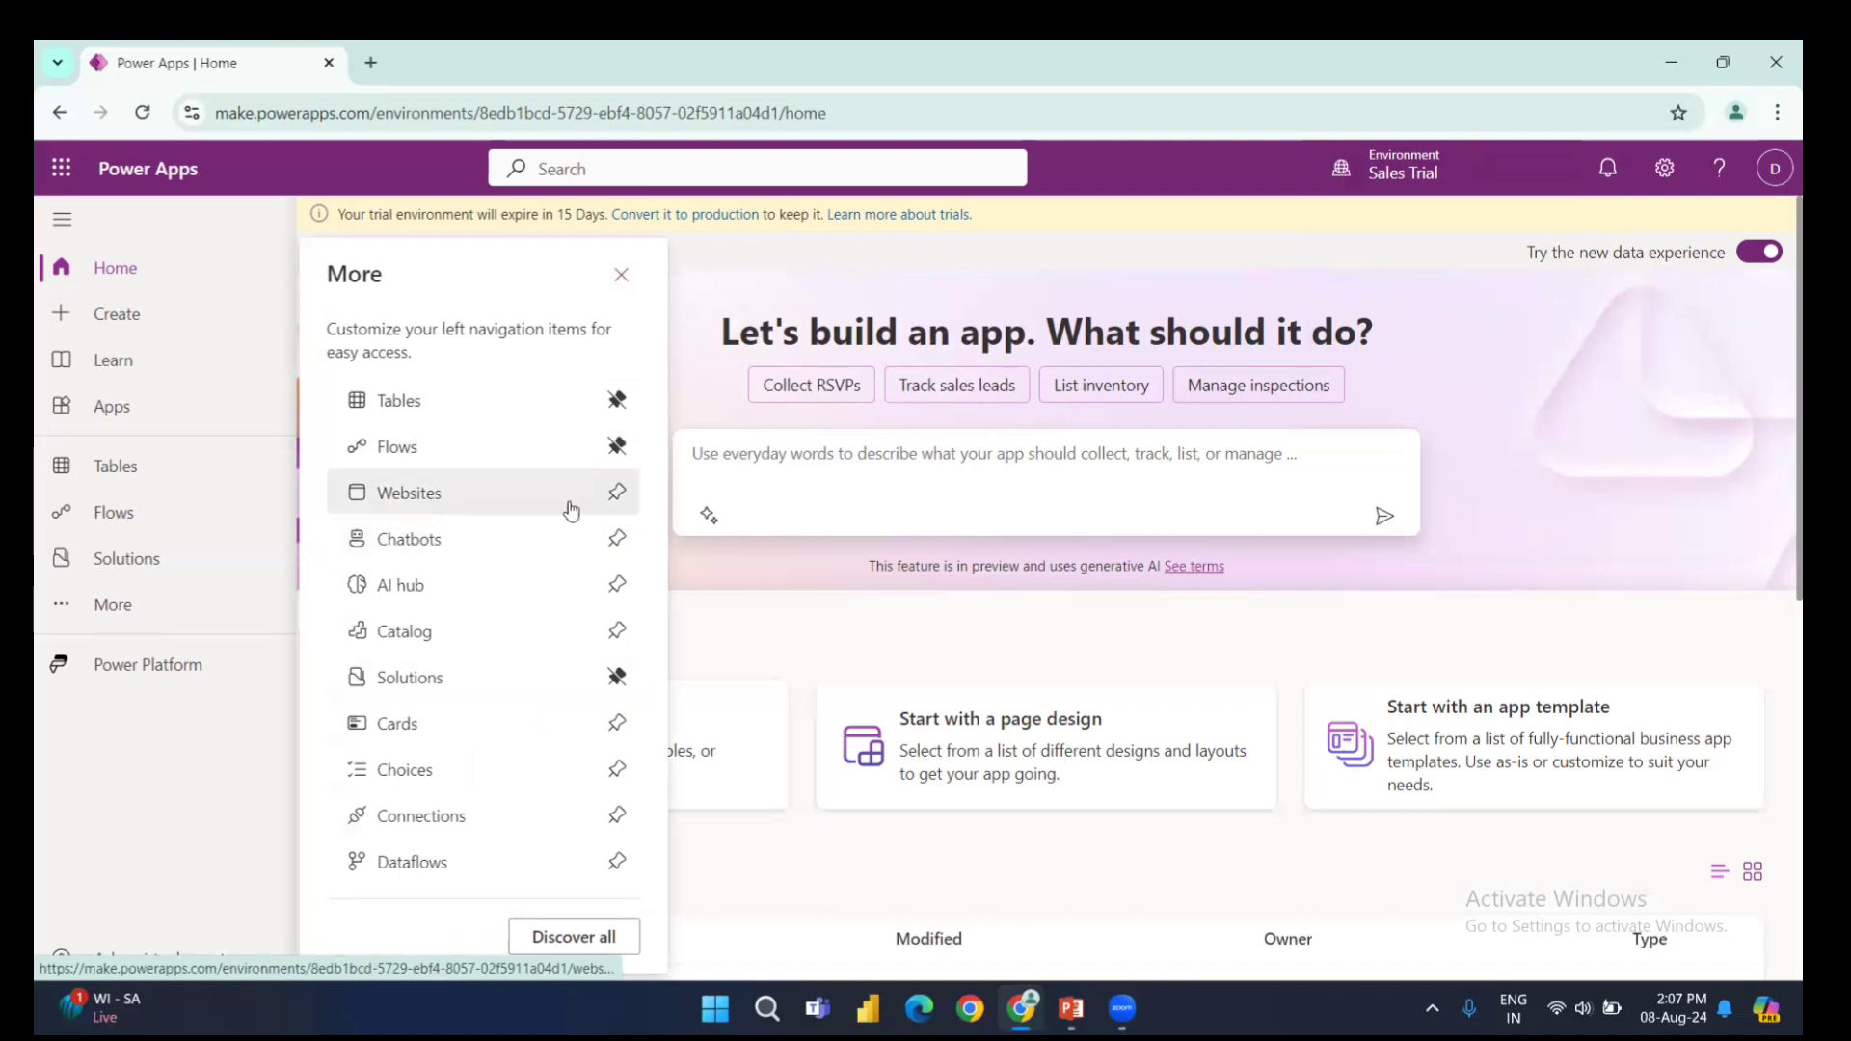
pyautogui.click(617, 493)
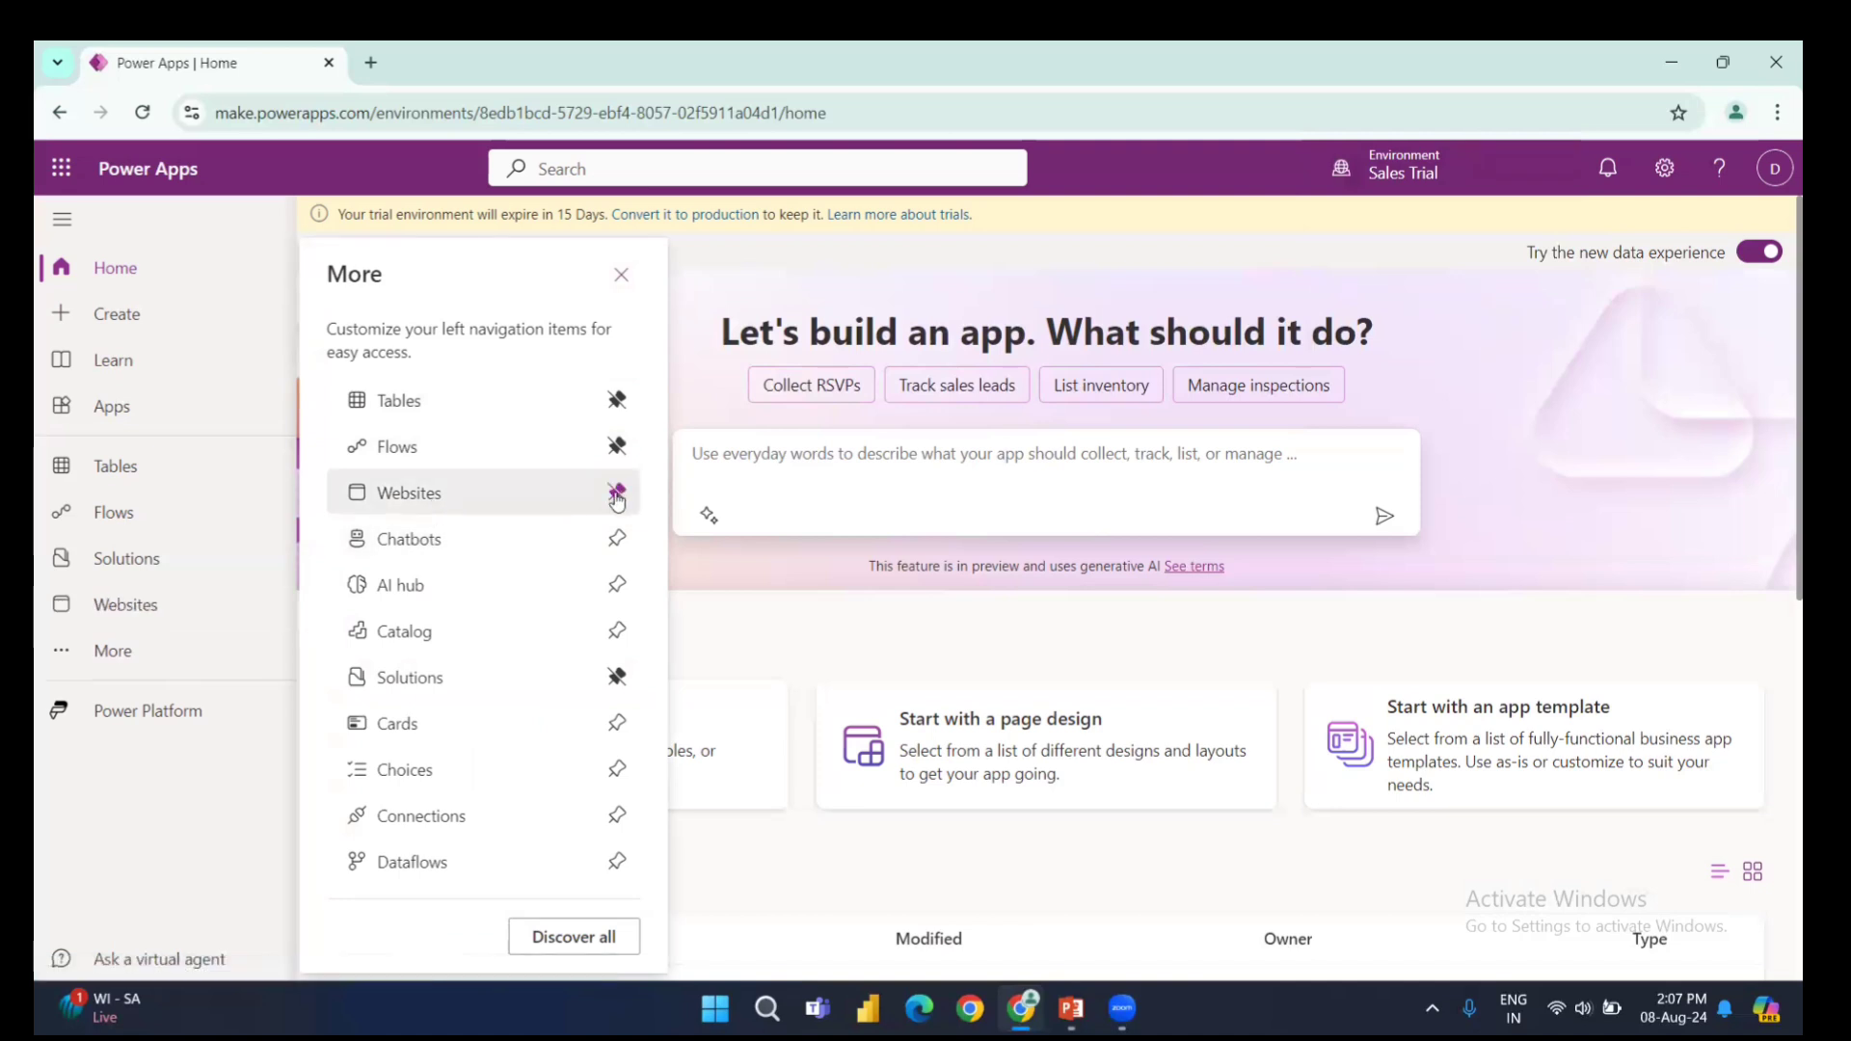
pyautogui.click(617, 493)
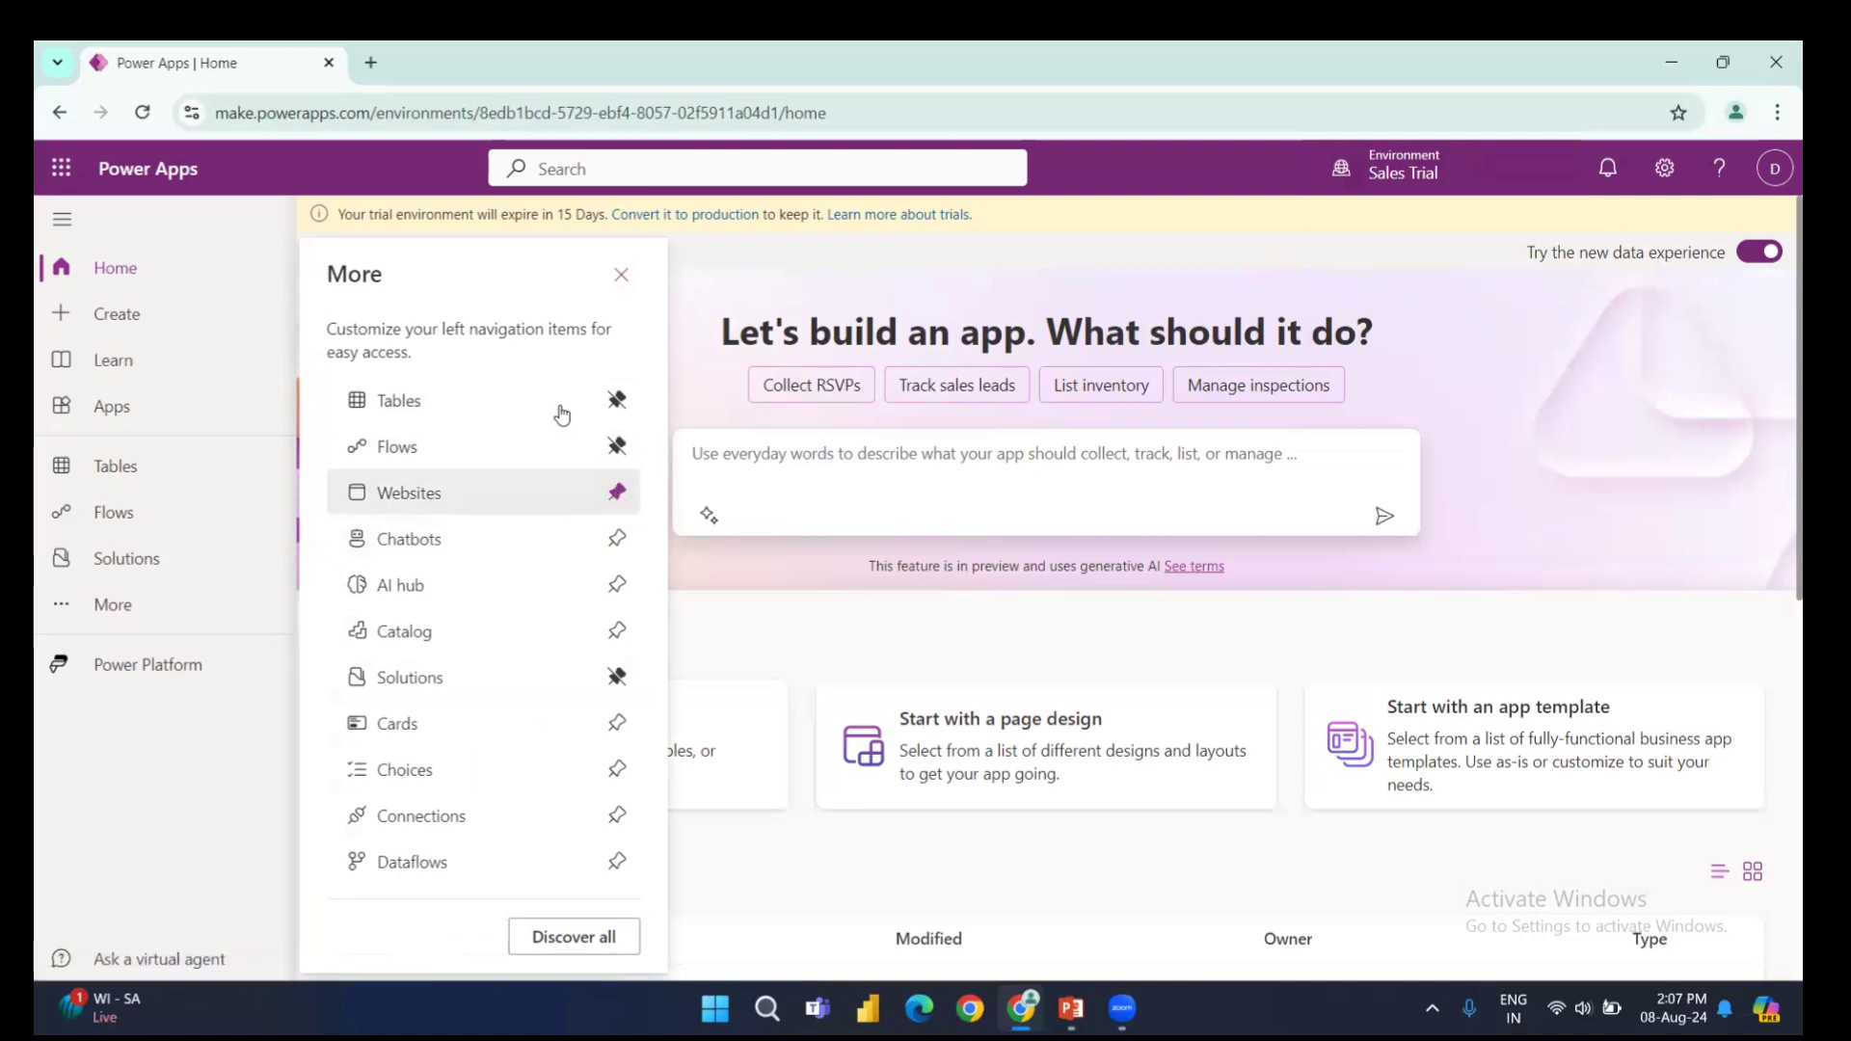
pyautogui.click(621, 275)
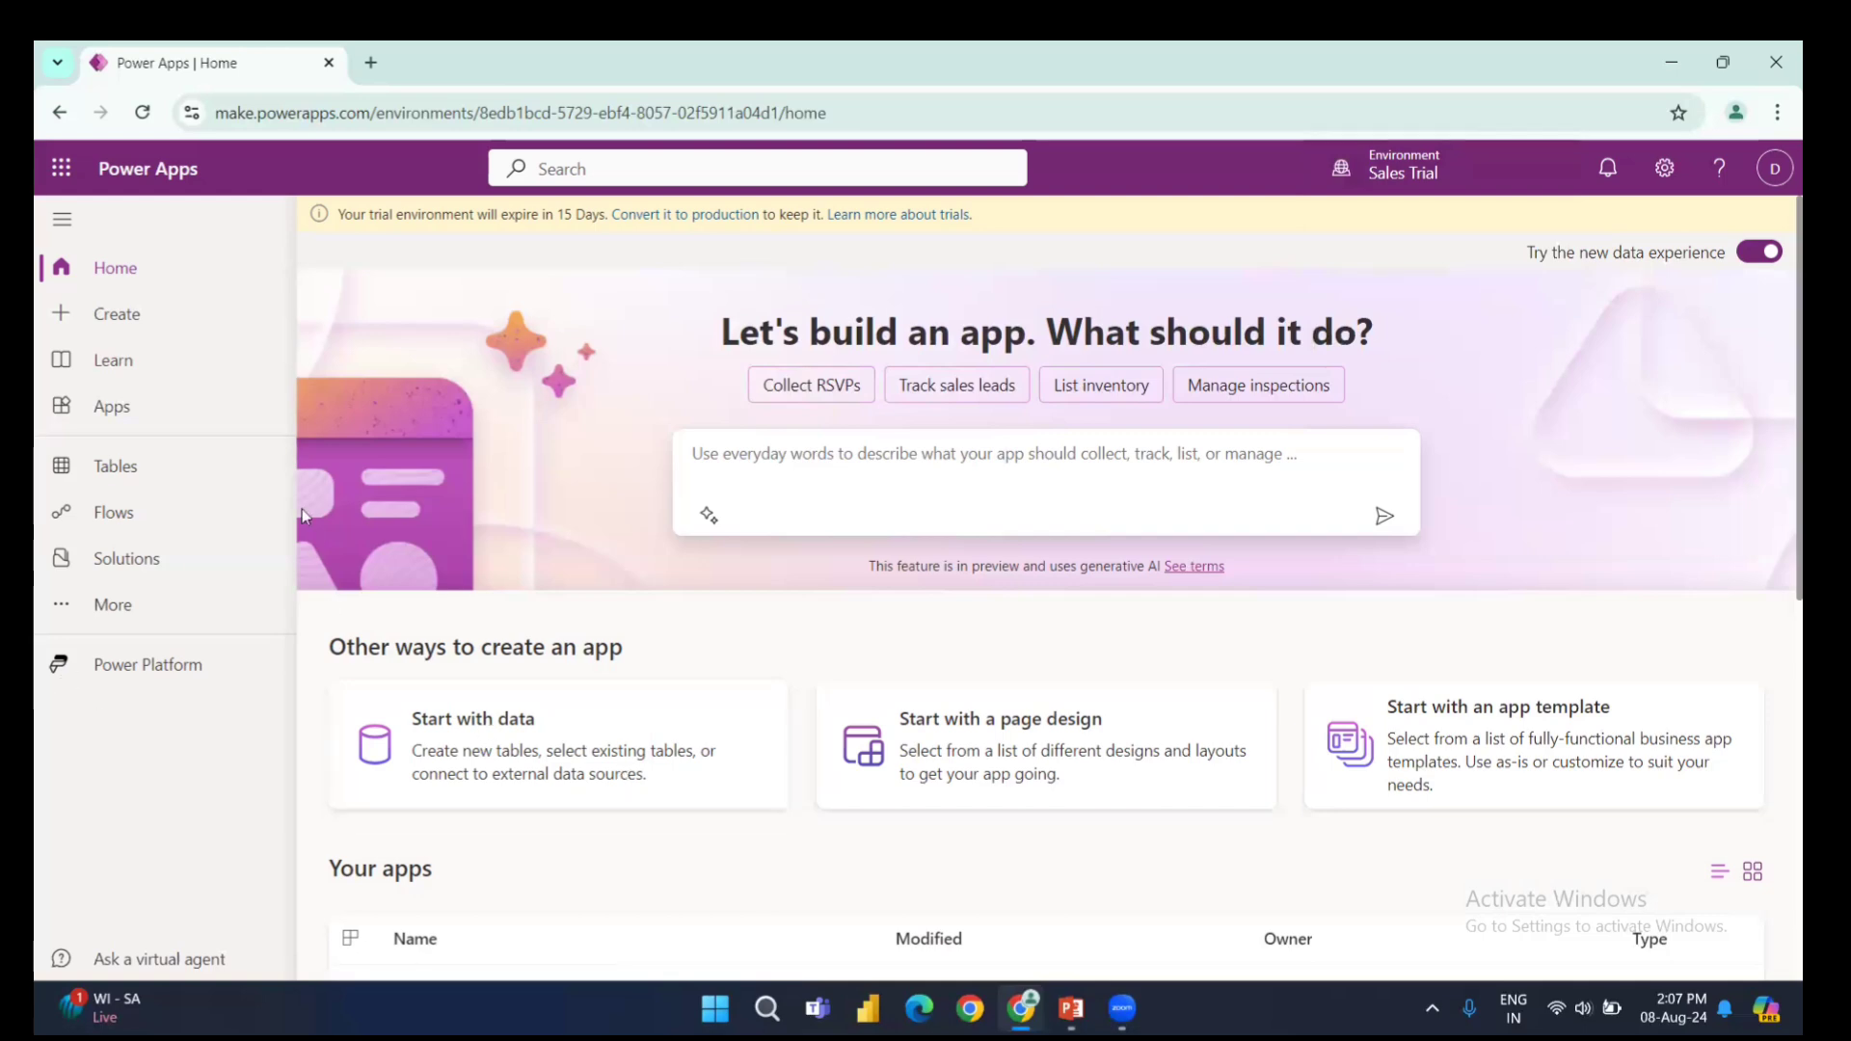
# - Create a blank canvas app named Employee Details in Tablet format
pyautogui.click(178, 316)
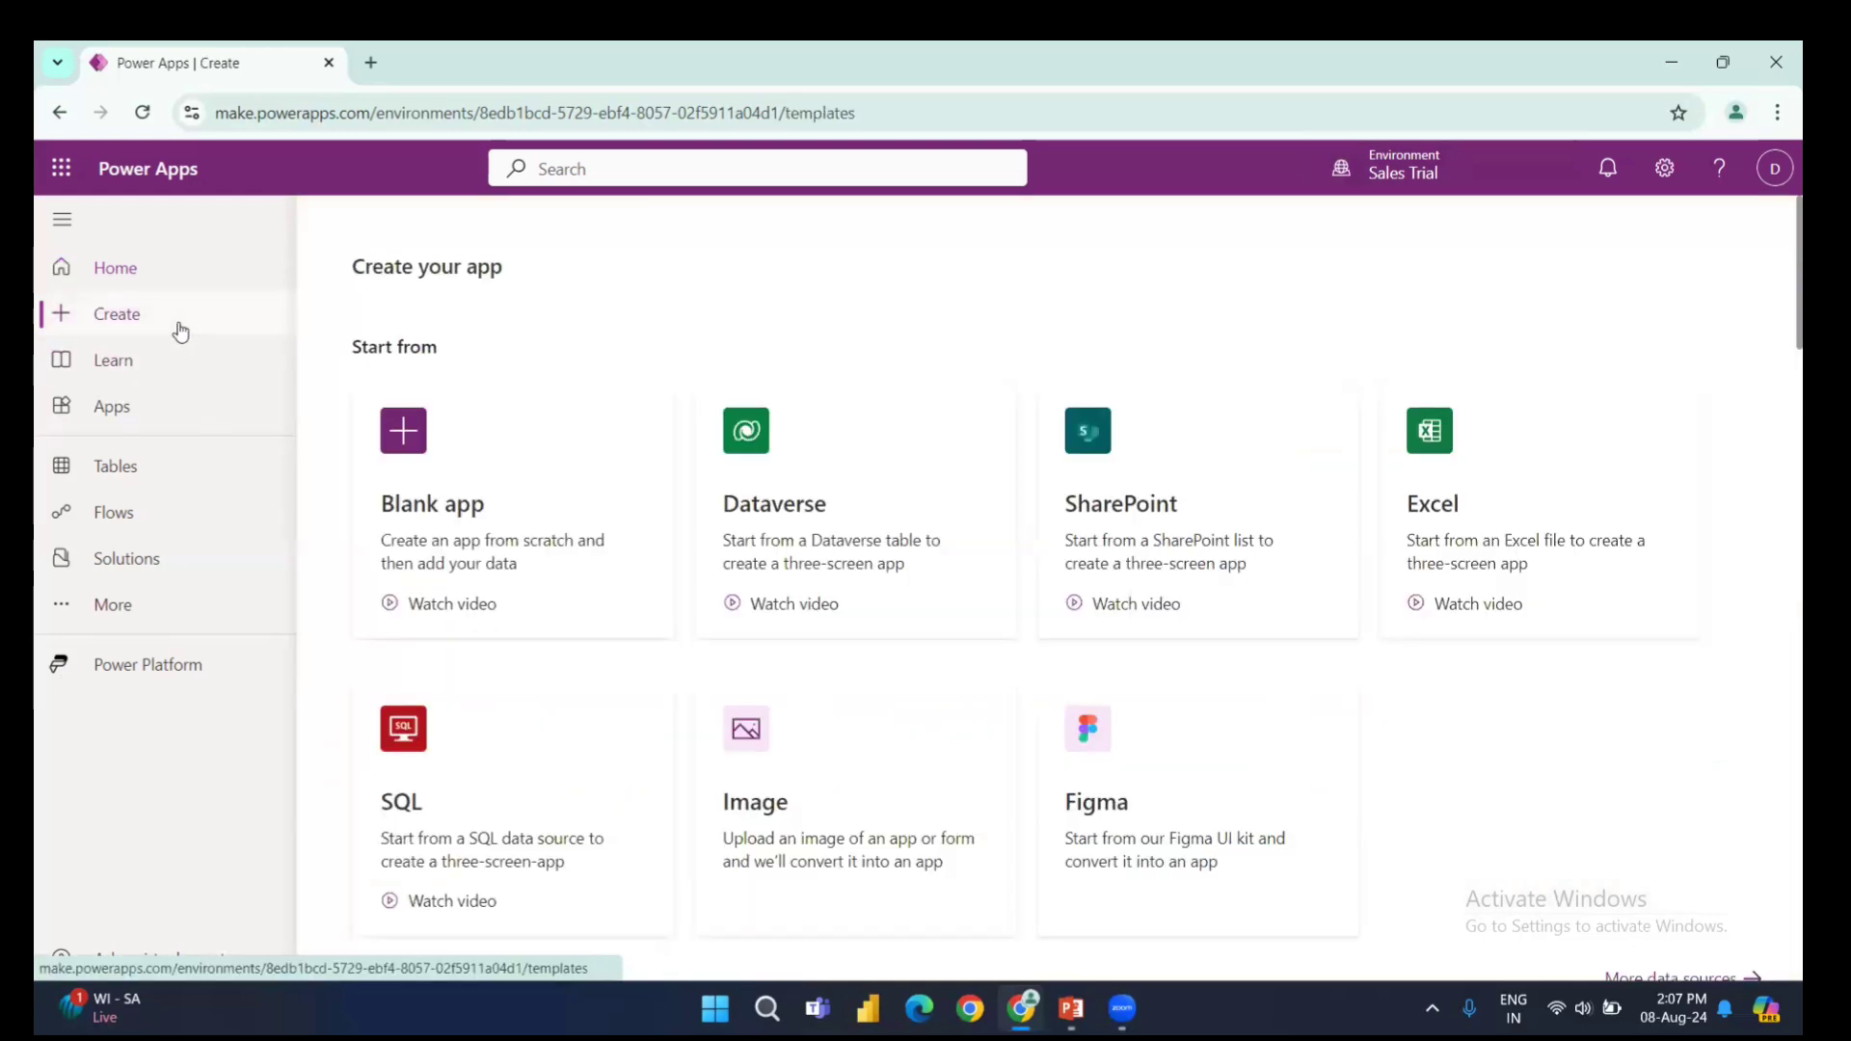
pyautogui.click(474, 521)
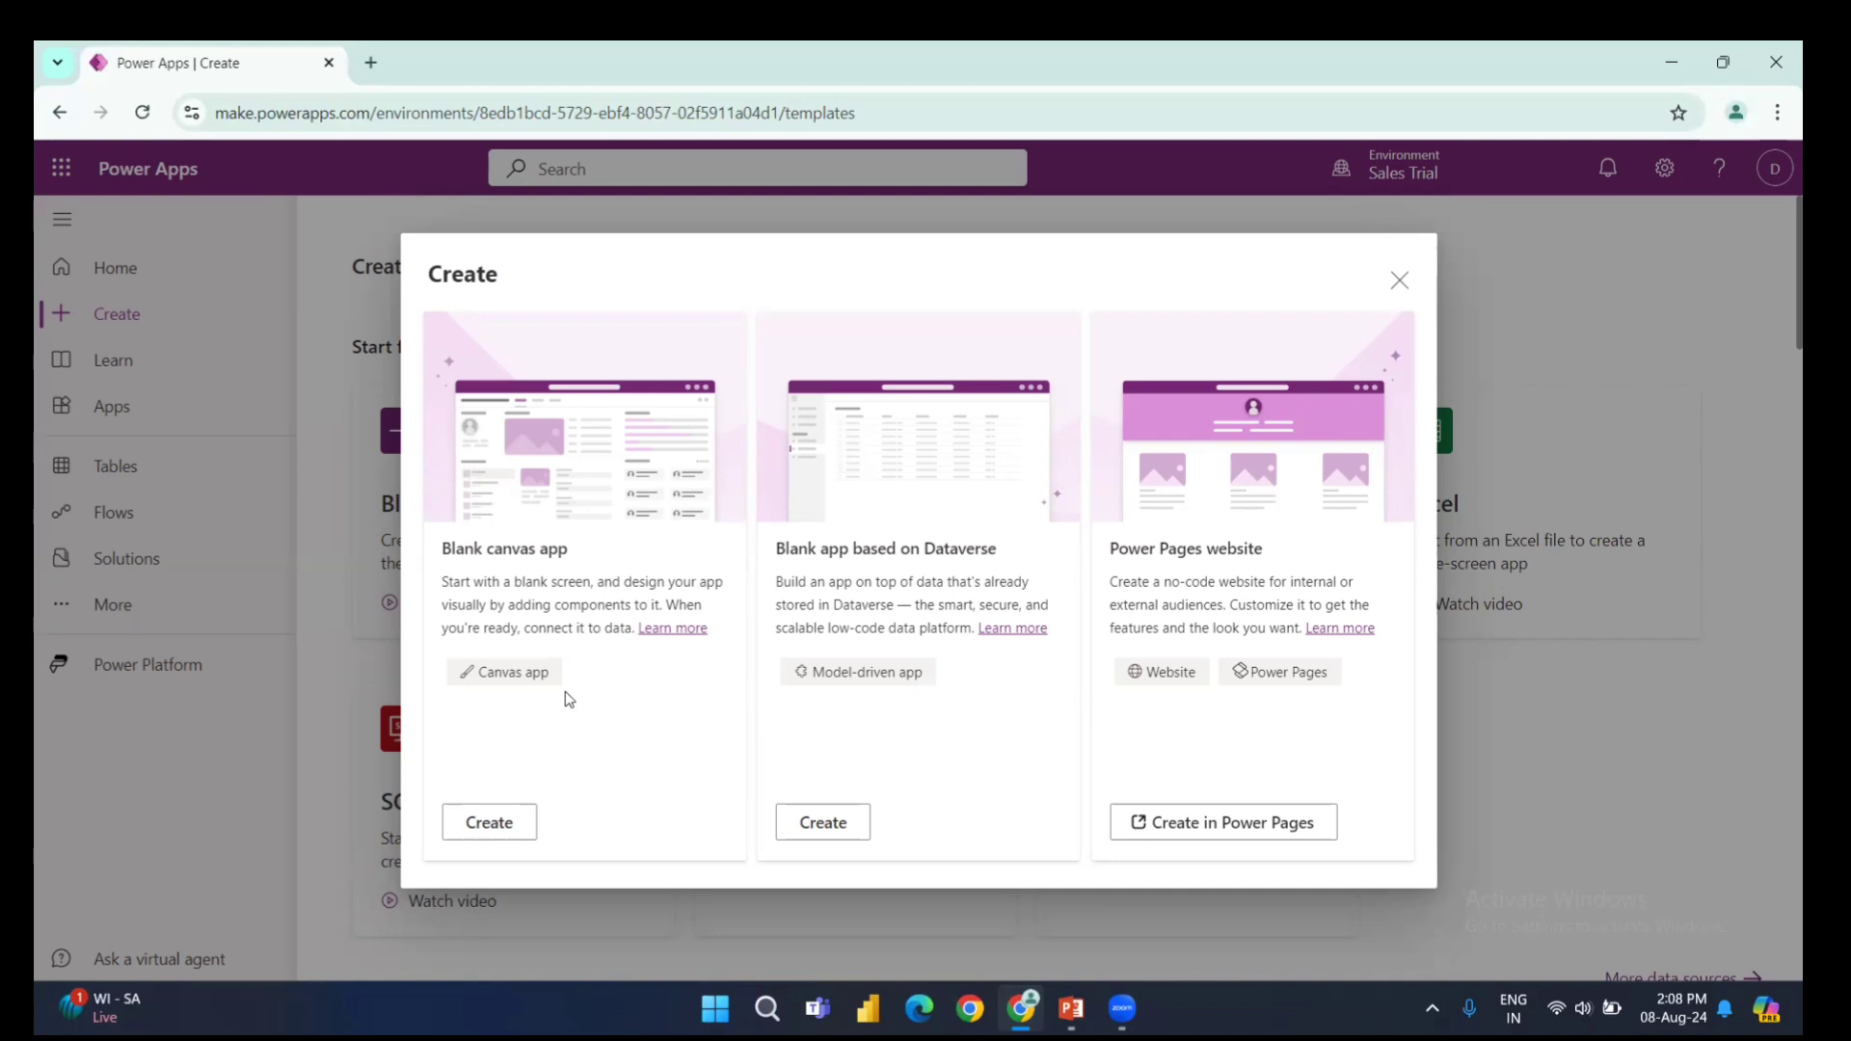
pyautogui.click(496, 822)
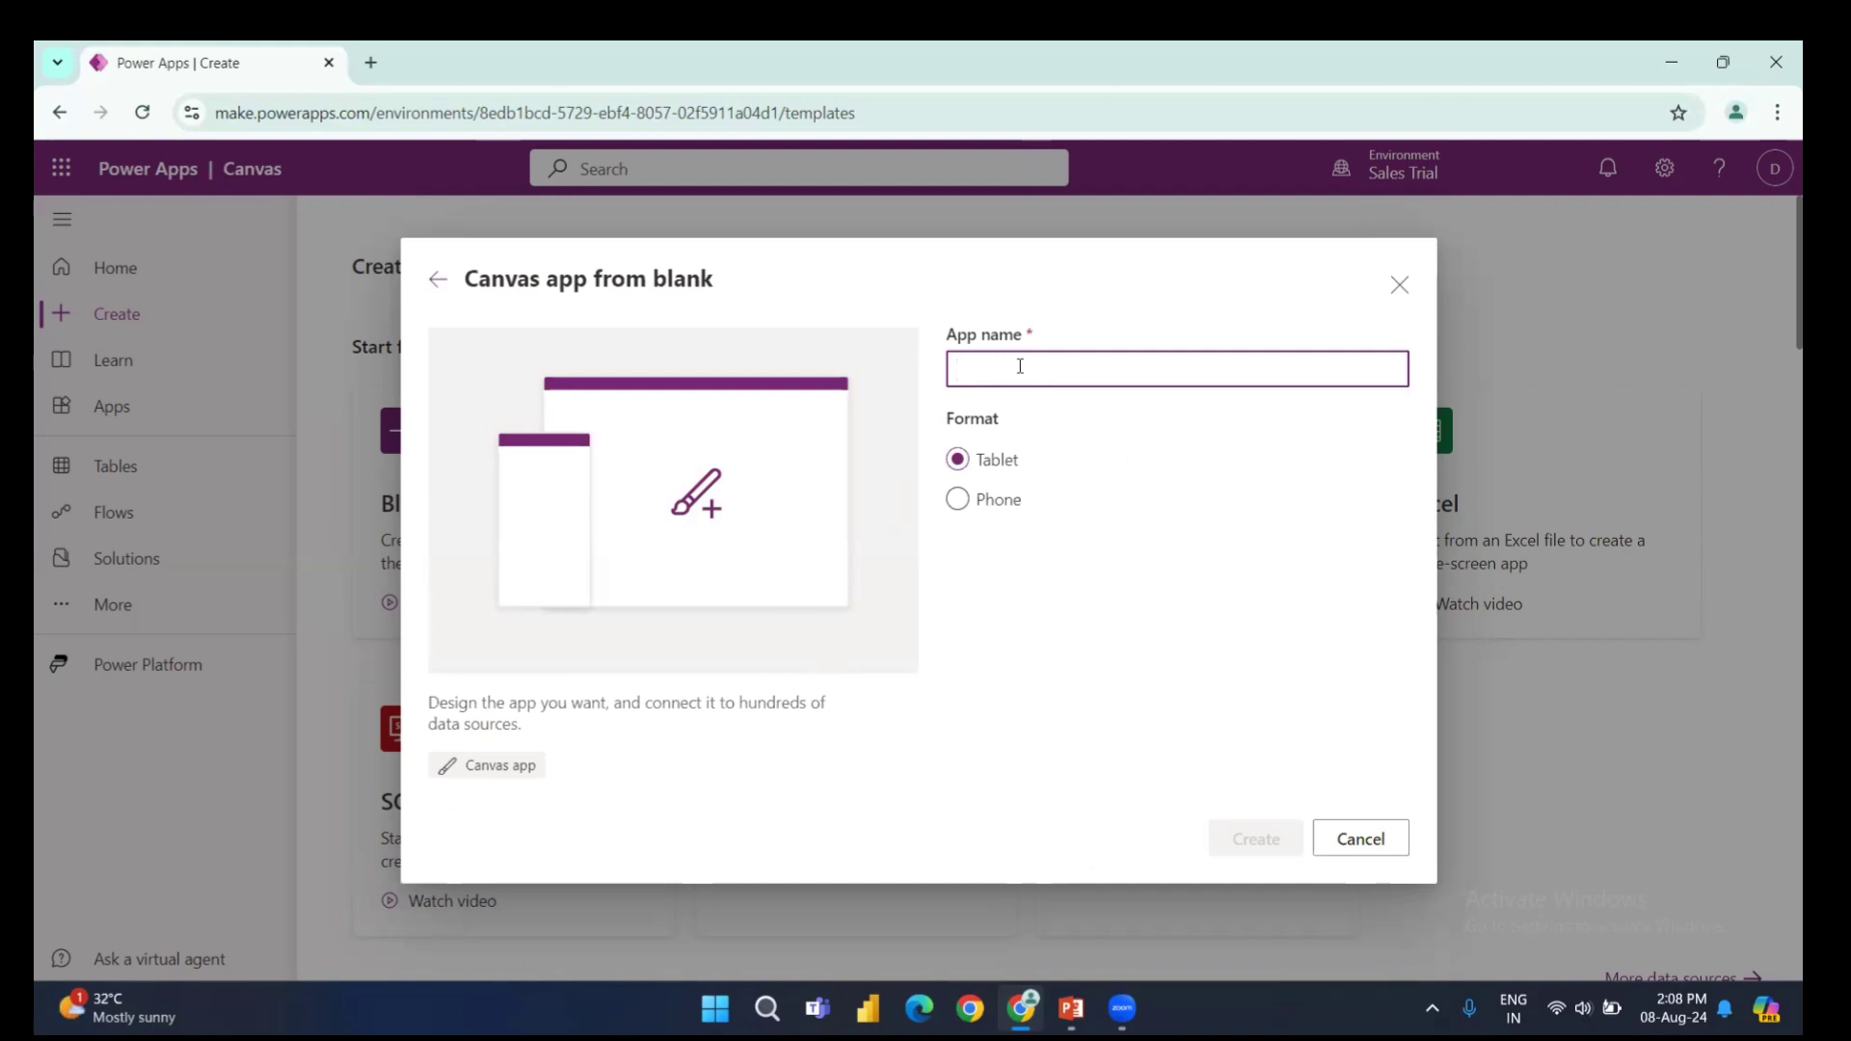
pyautogui.write('Em')
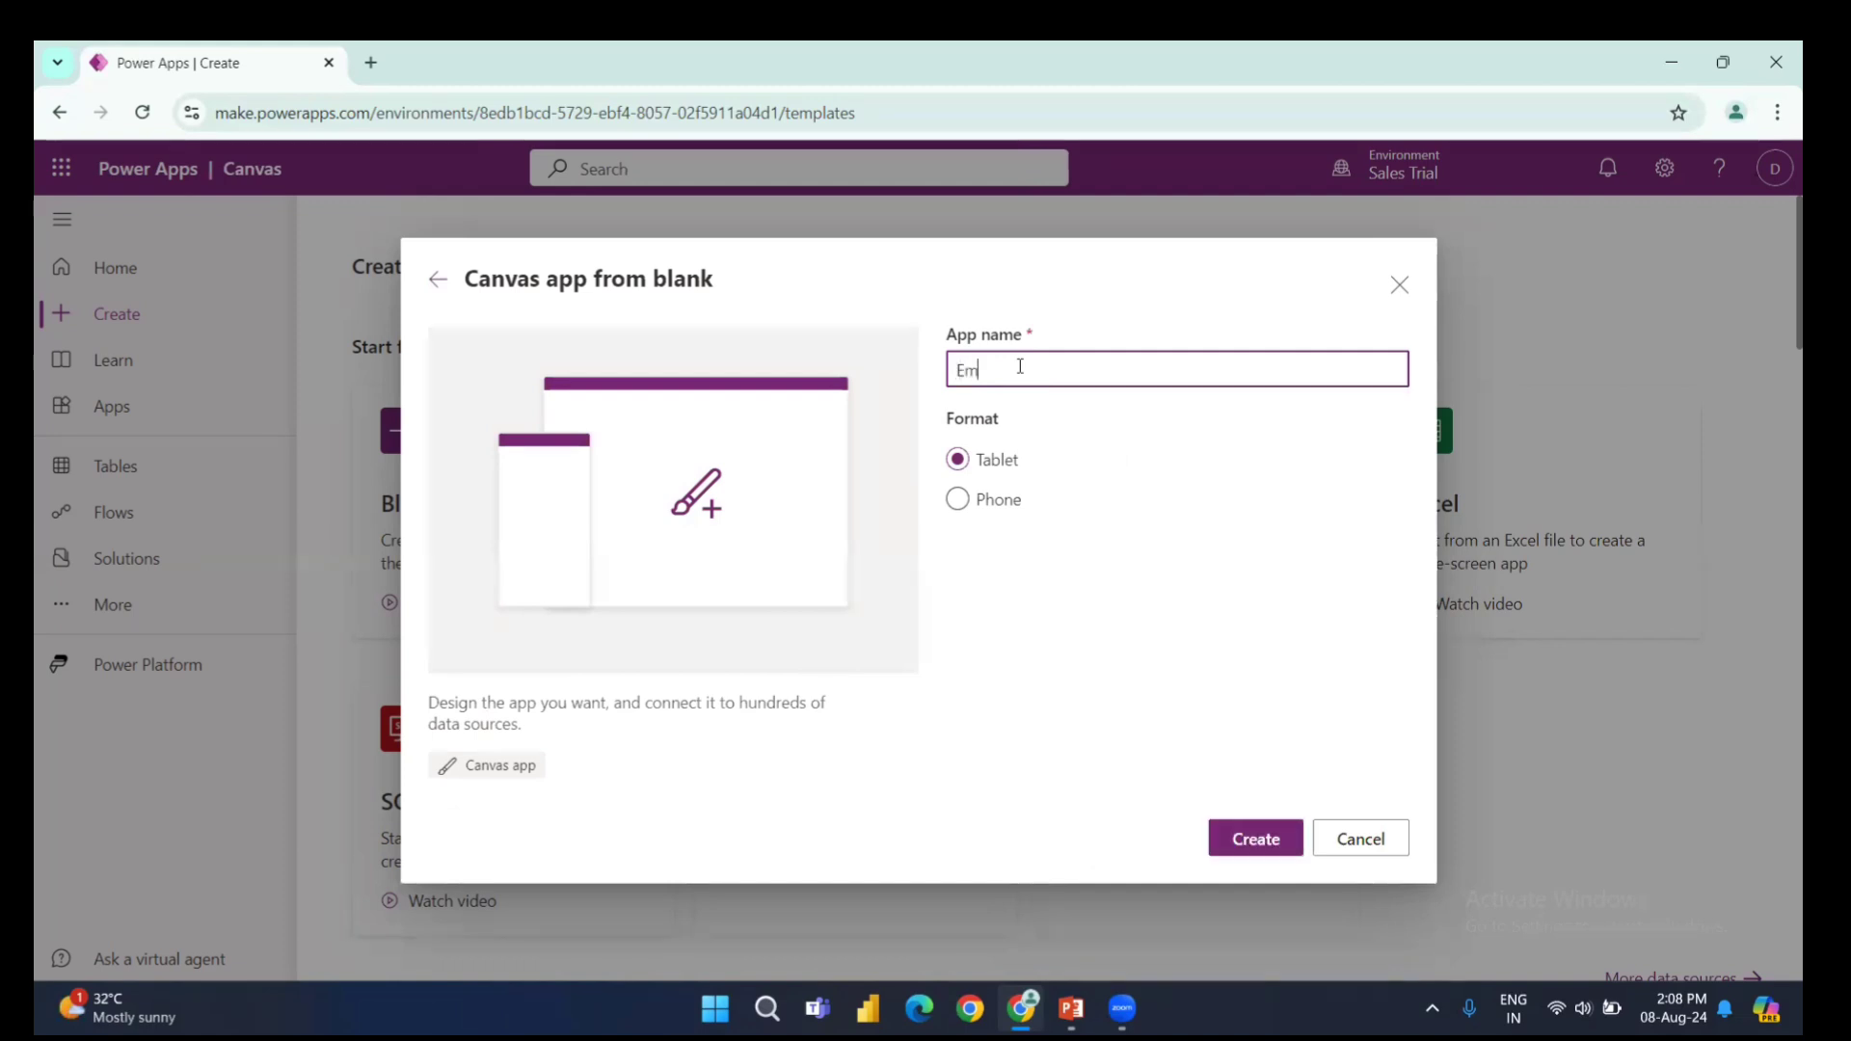
pyautogui.write('ployee Details')
pyautogui.click(959, 501)
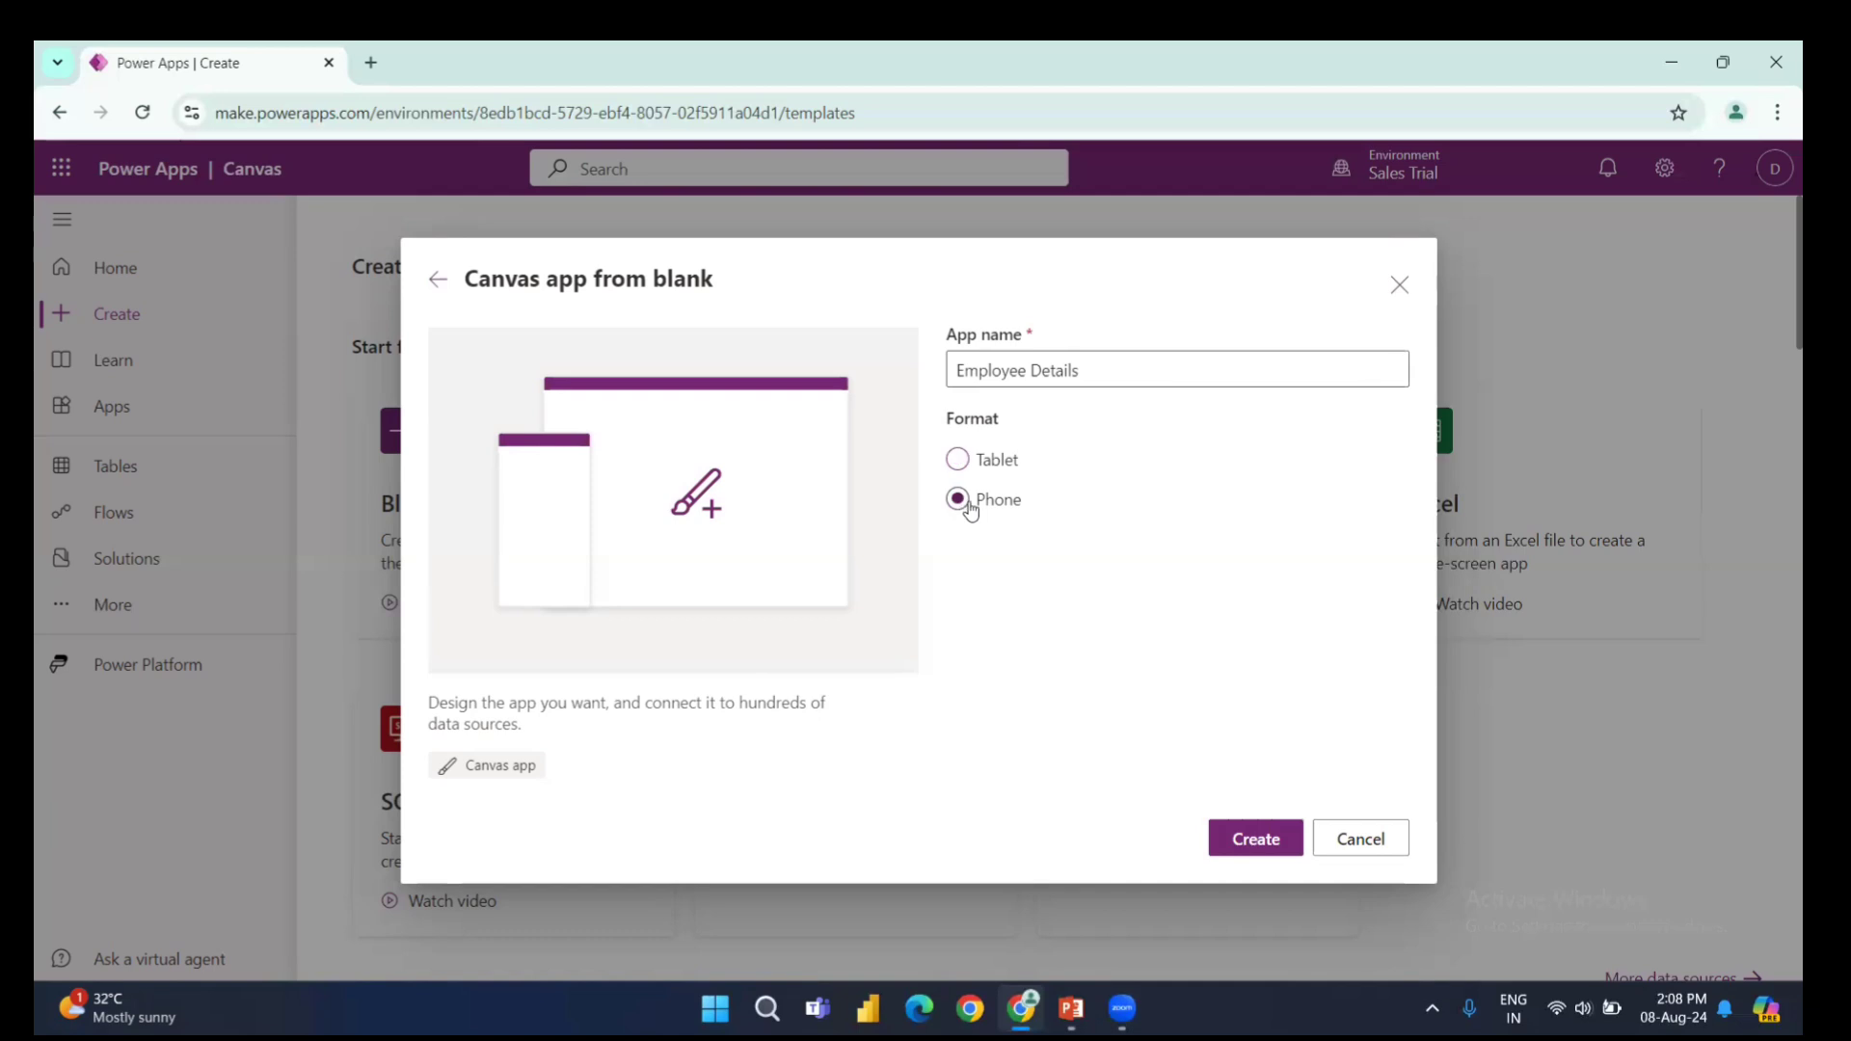
pyautogui.click(958, 461)
pyautogui.click(1255, 840)
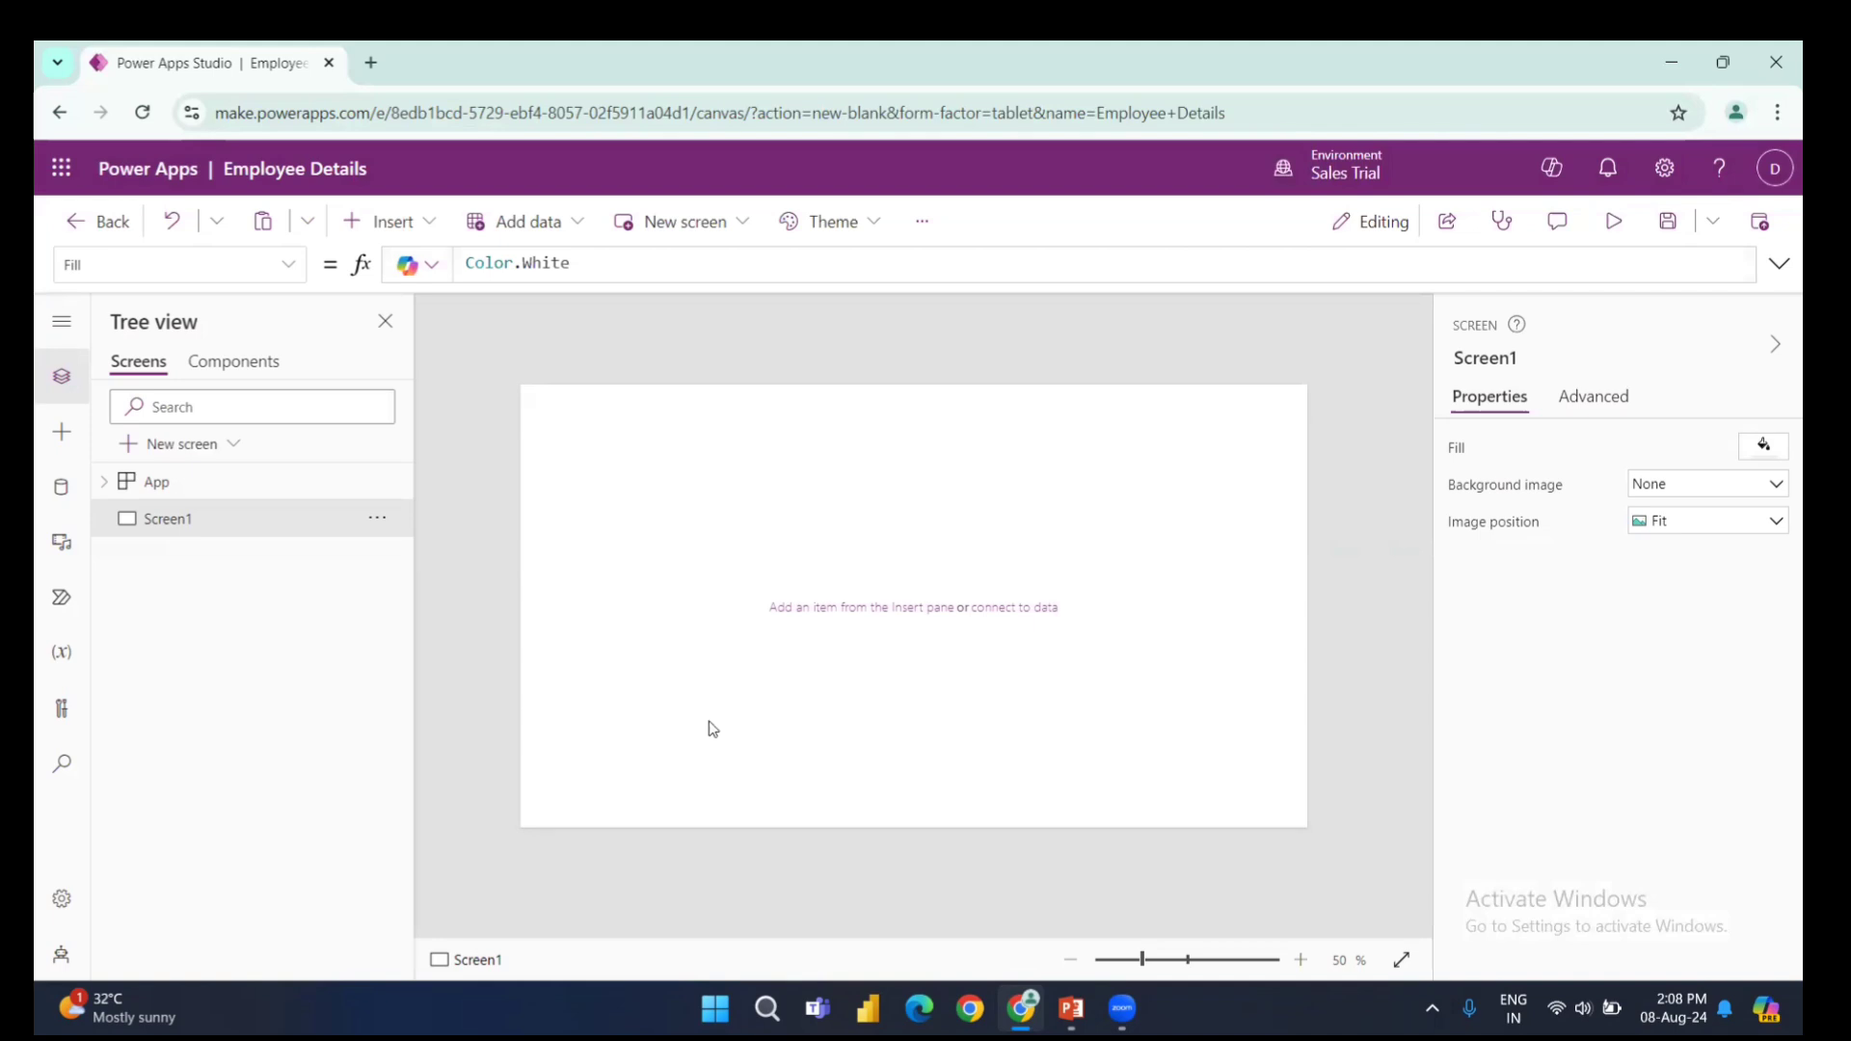
# - Insert an edit form on the empty screen and try to connect it to the Employees Dataverse table
pyautogui.click(394, 224)
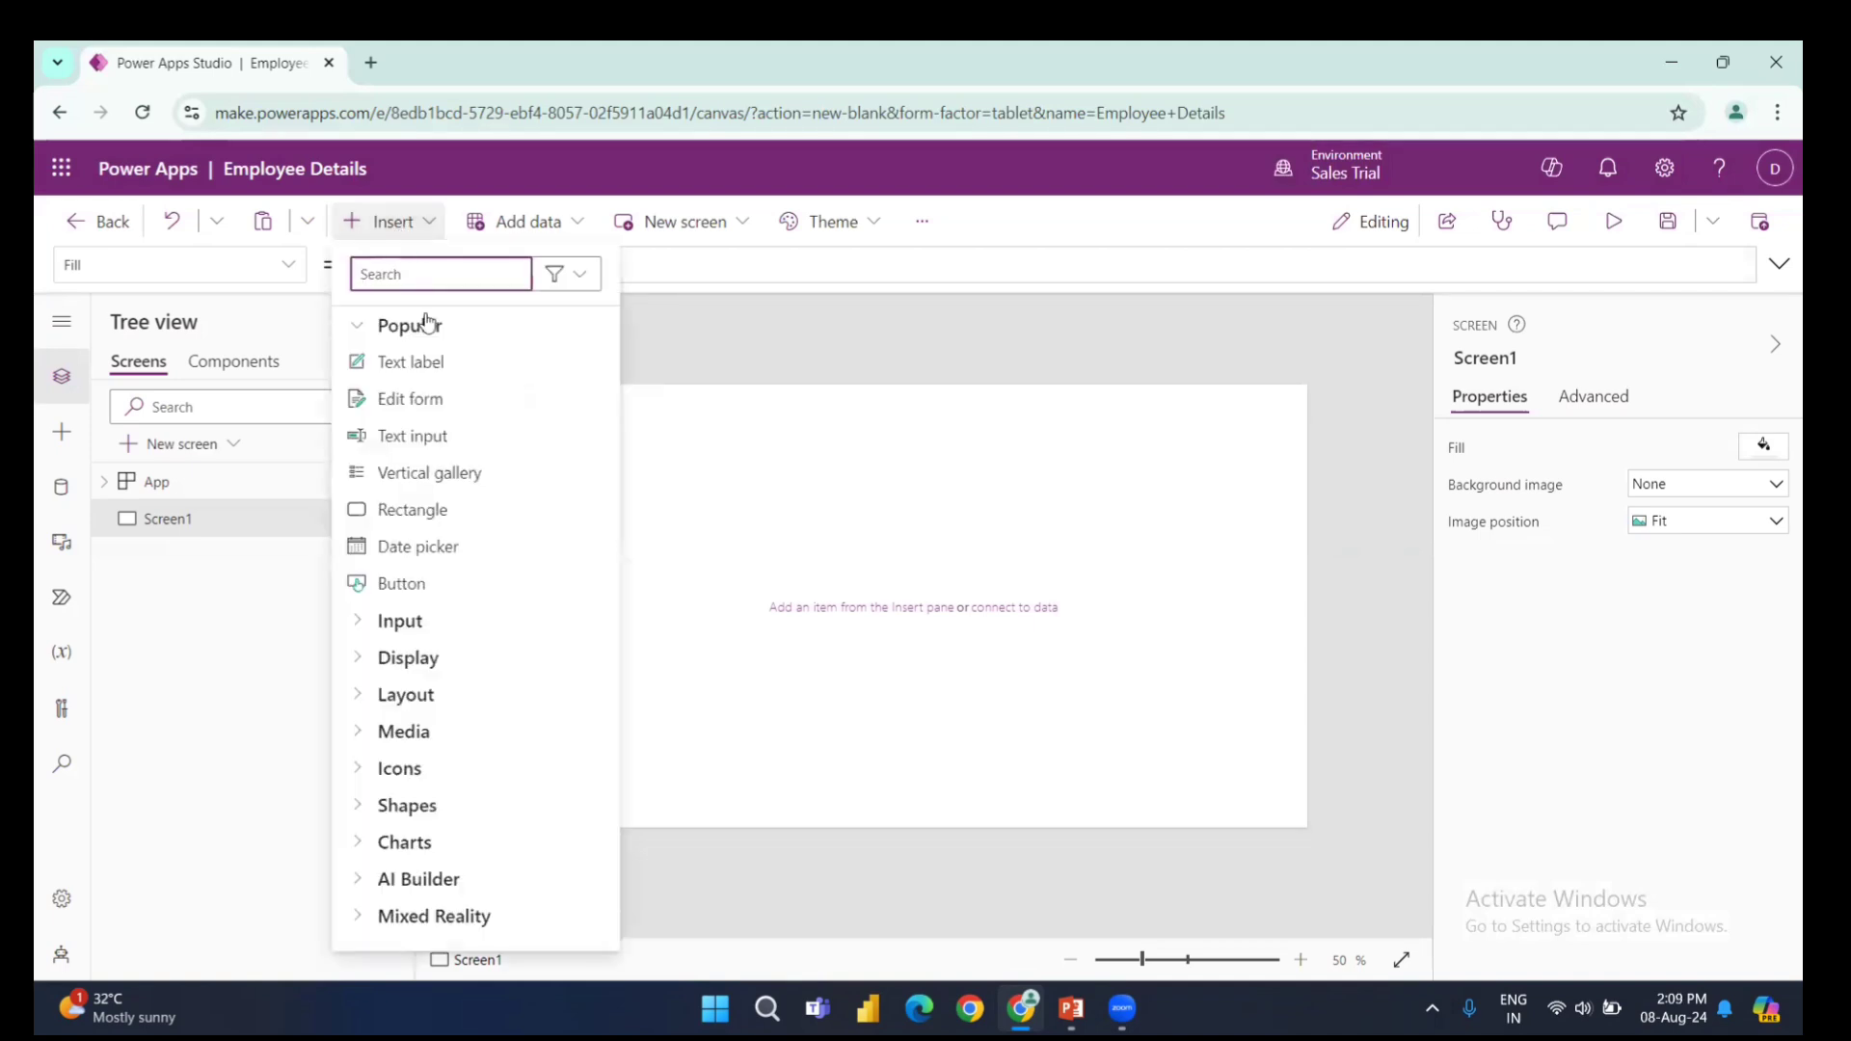
pyautogui.click(411, 399)
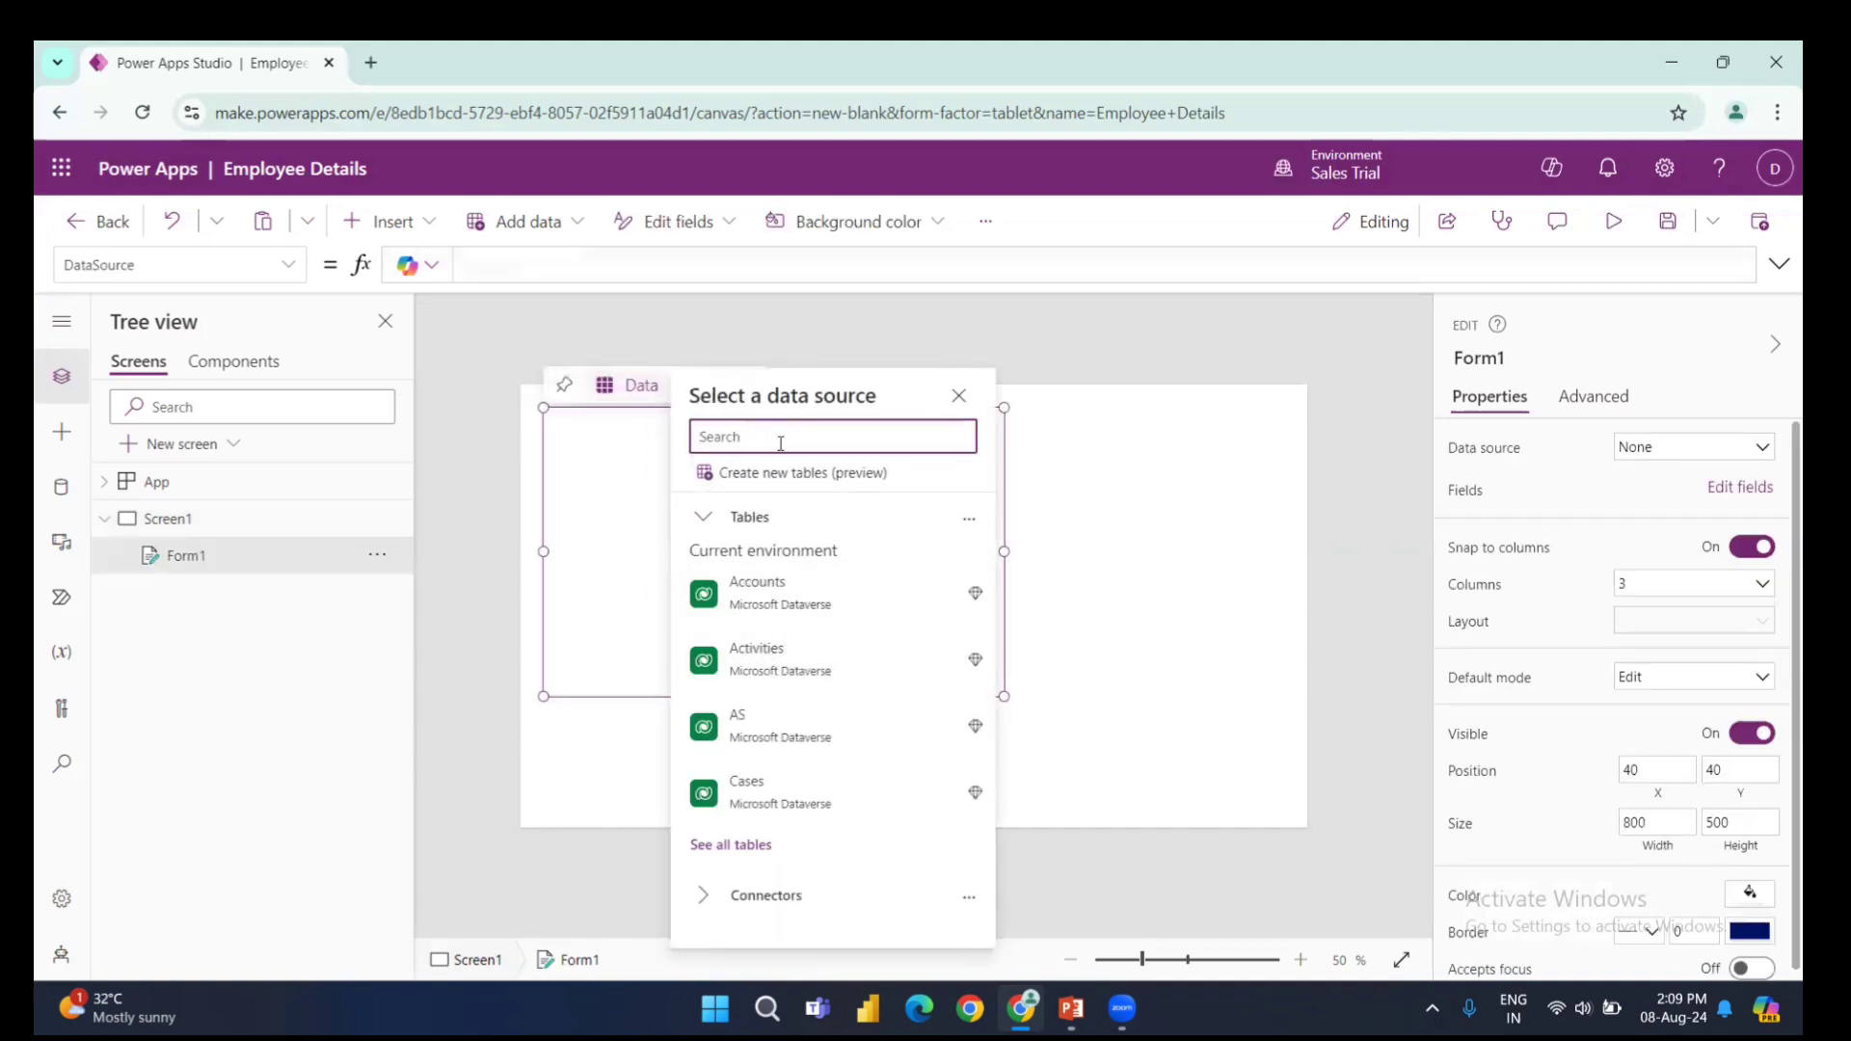
pyautogui.write('Emplo')
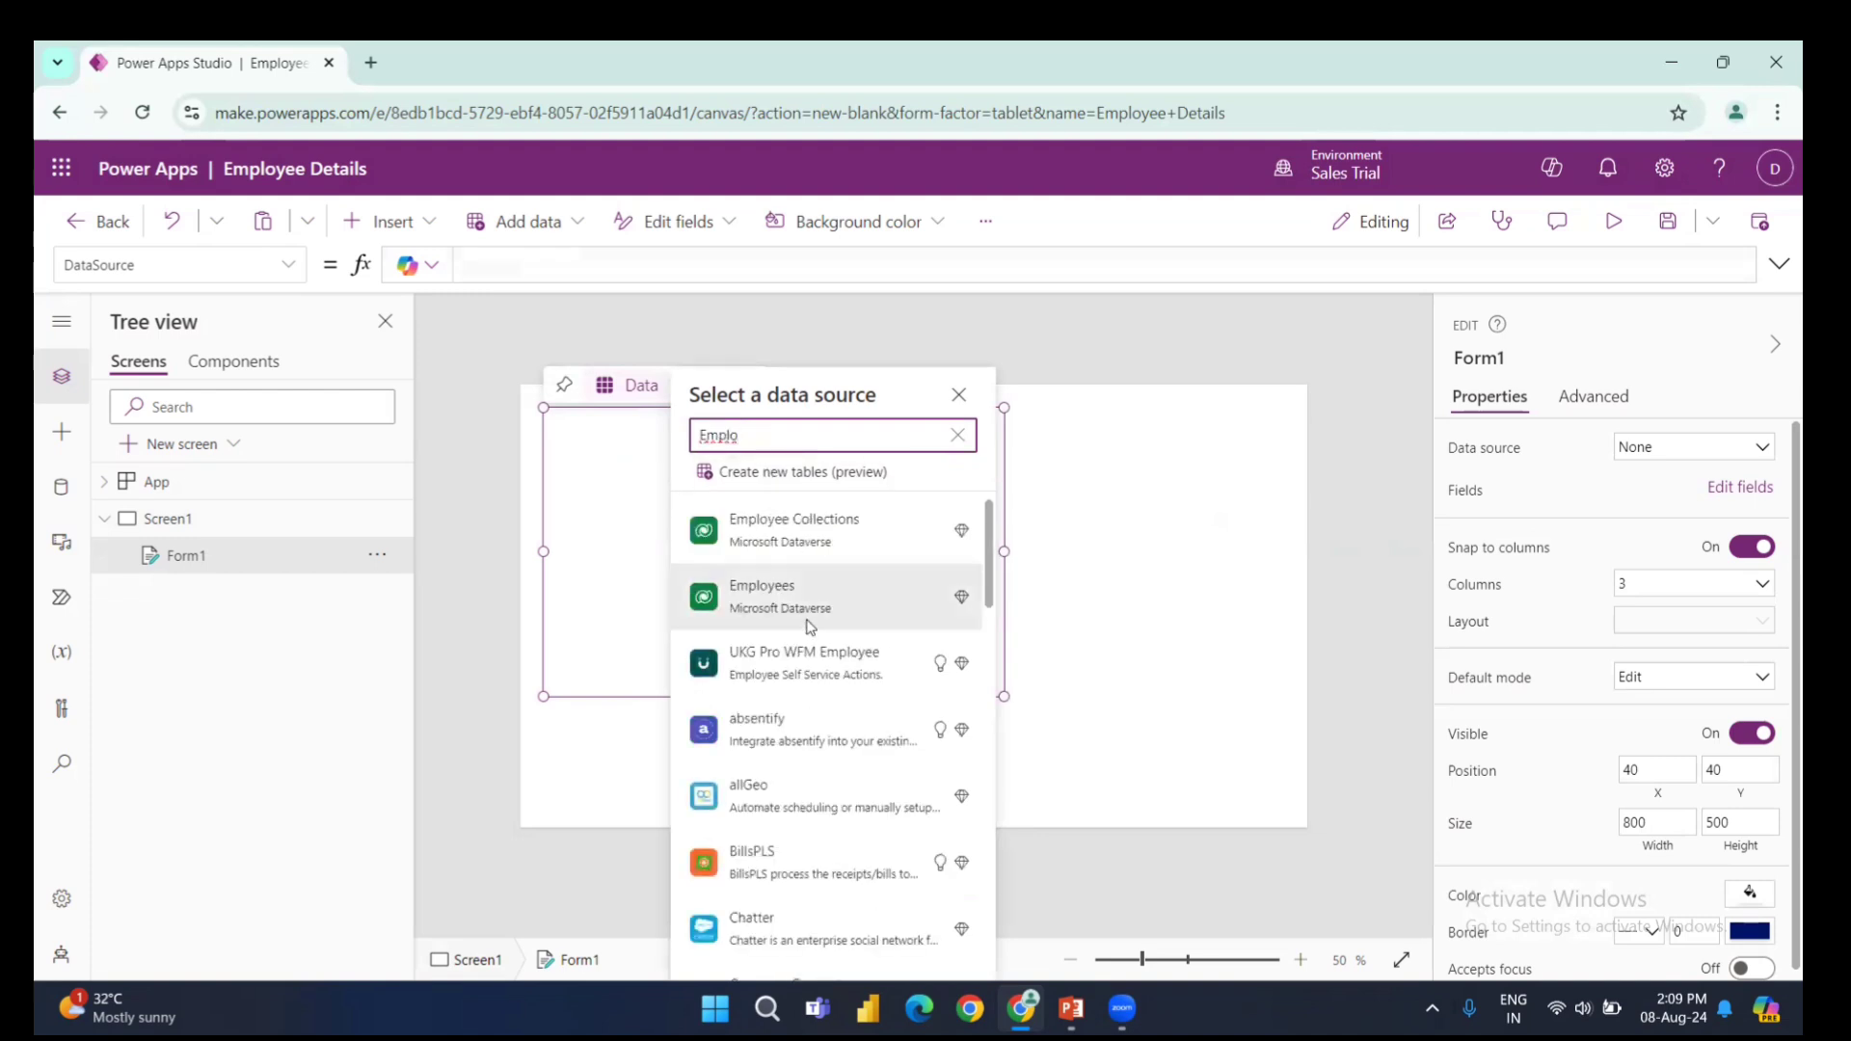
pyautogui.click(798, 620)
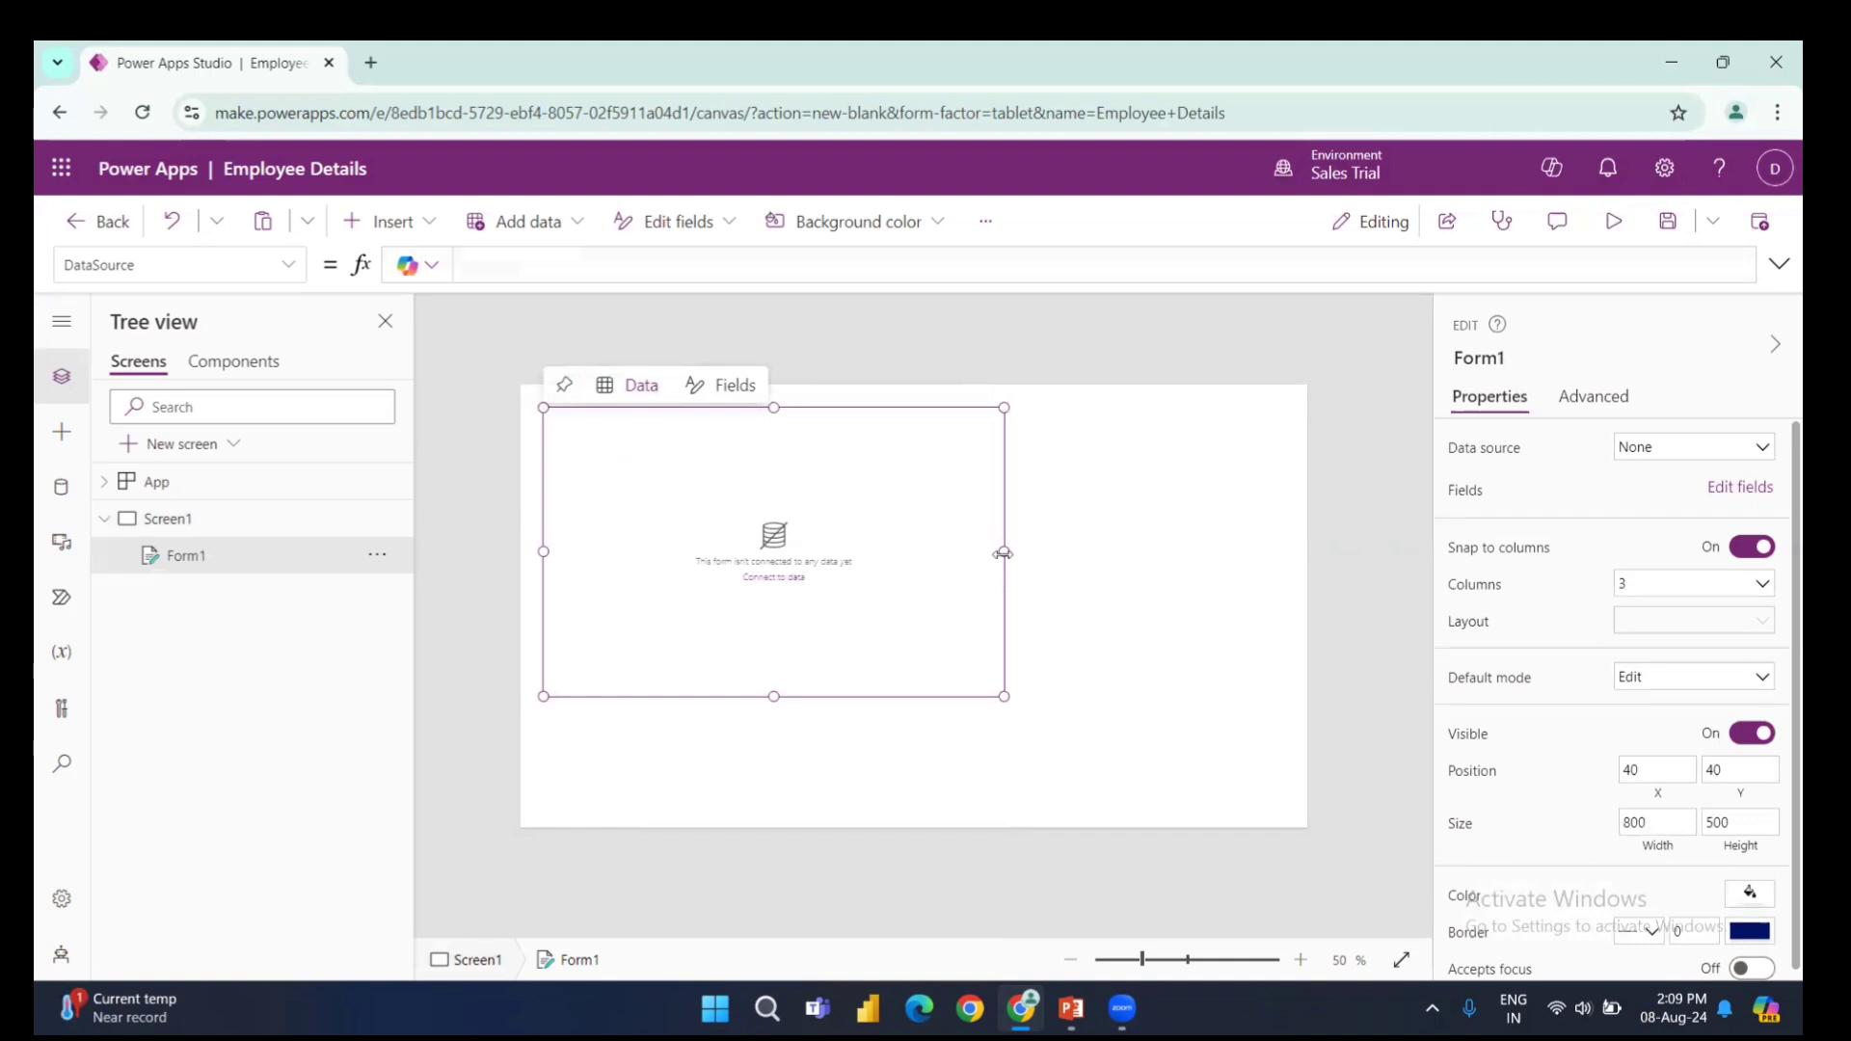
# - Widen the edit form to about 1326 and set its data source to Employees
pyautogui.moveTo(1003, 550); pyautogui.dragTo(1333, 558)
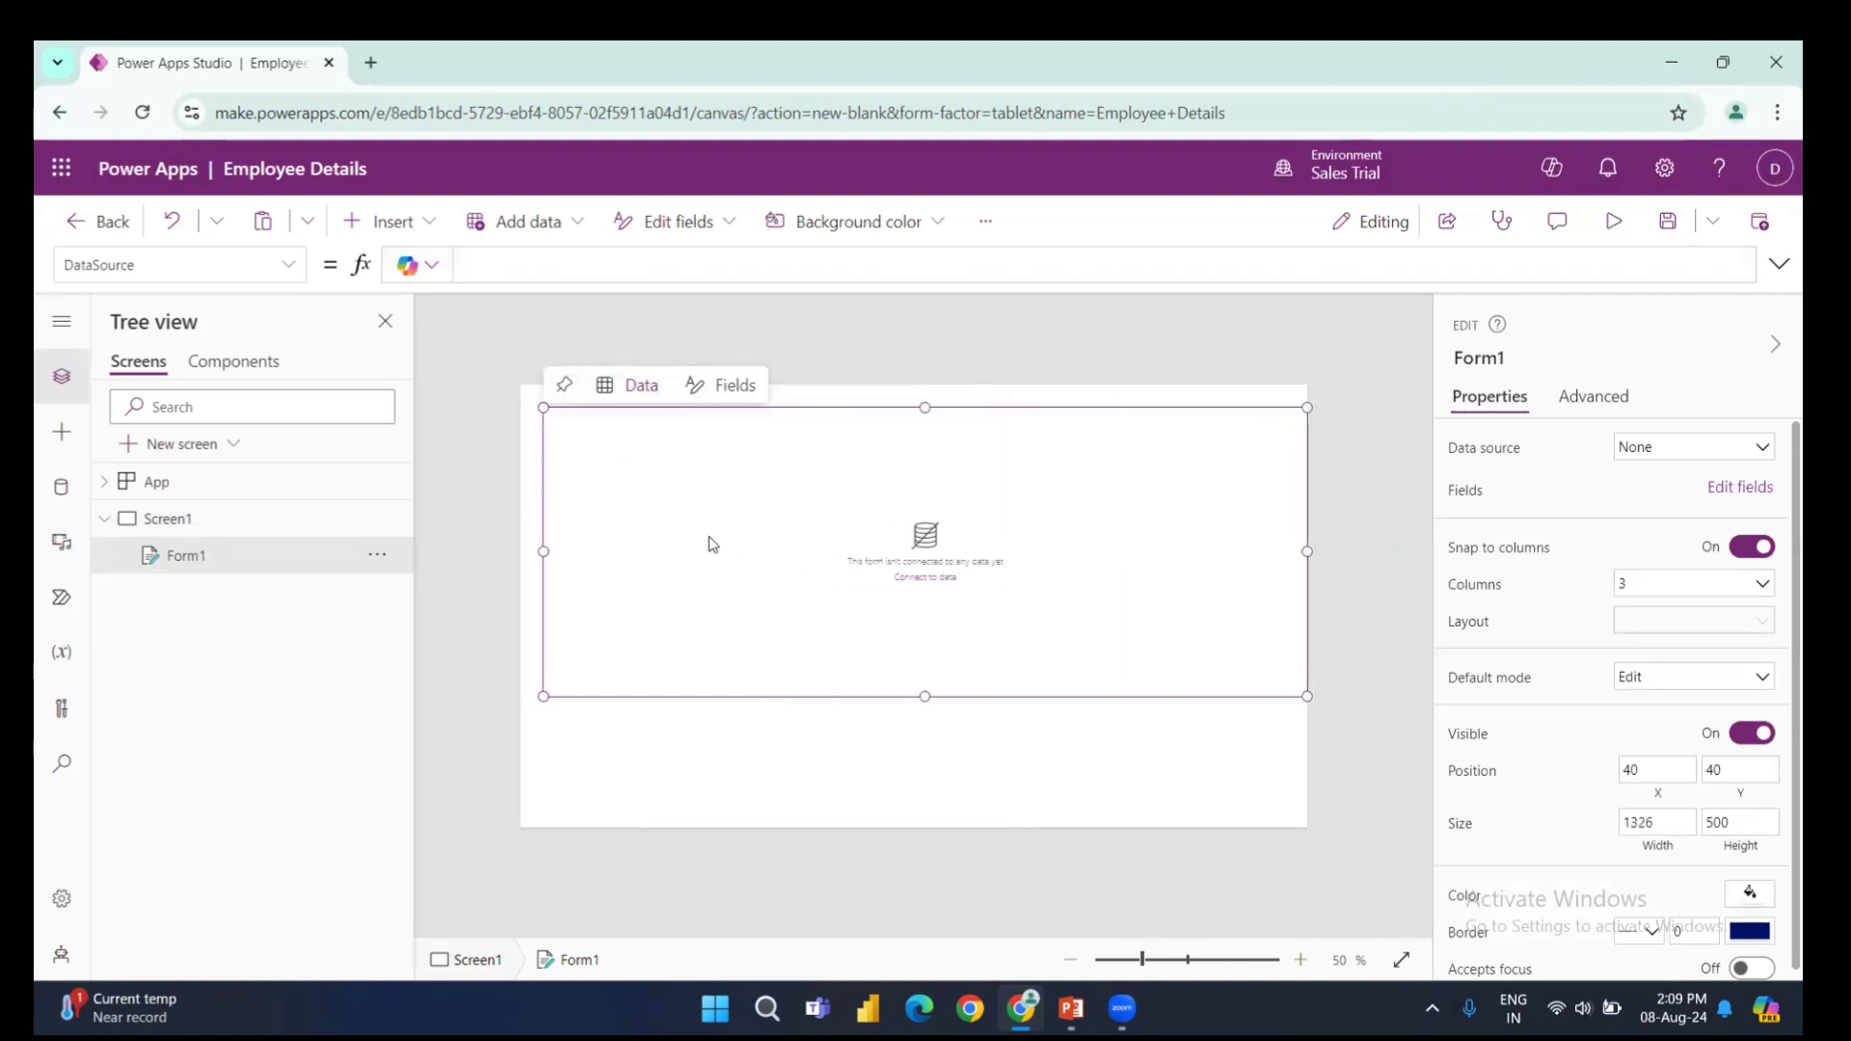
pyautogui.click(1639, 453)
pyautogui.click(1557, 637)
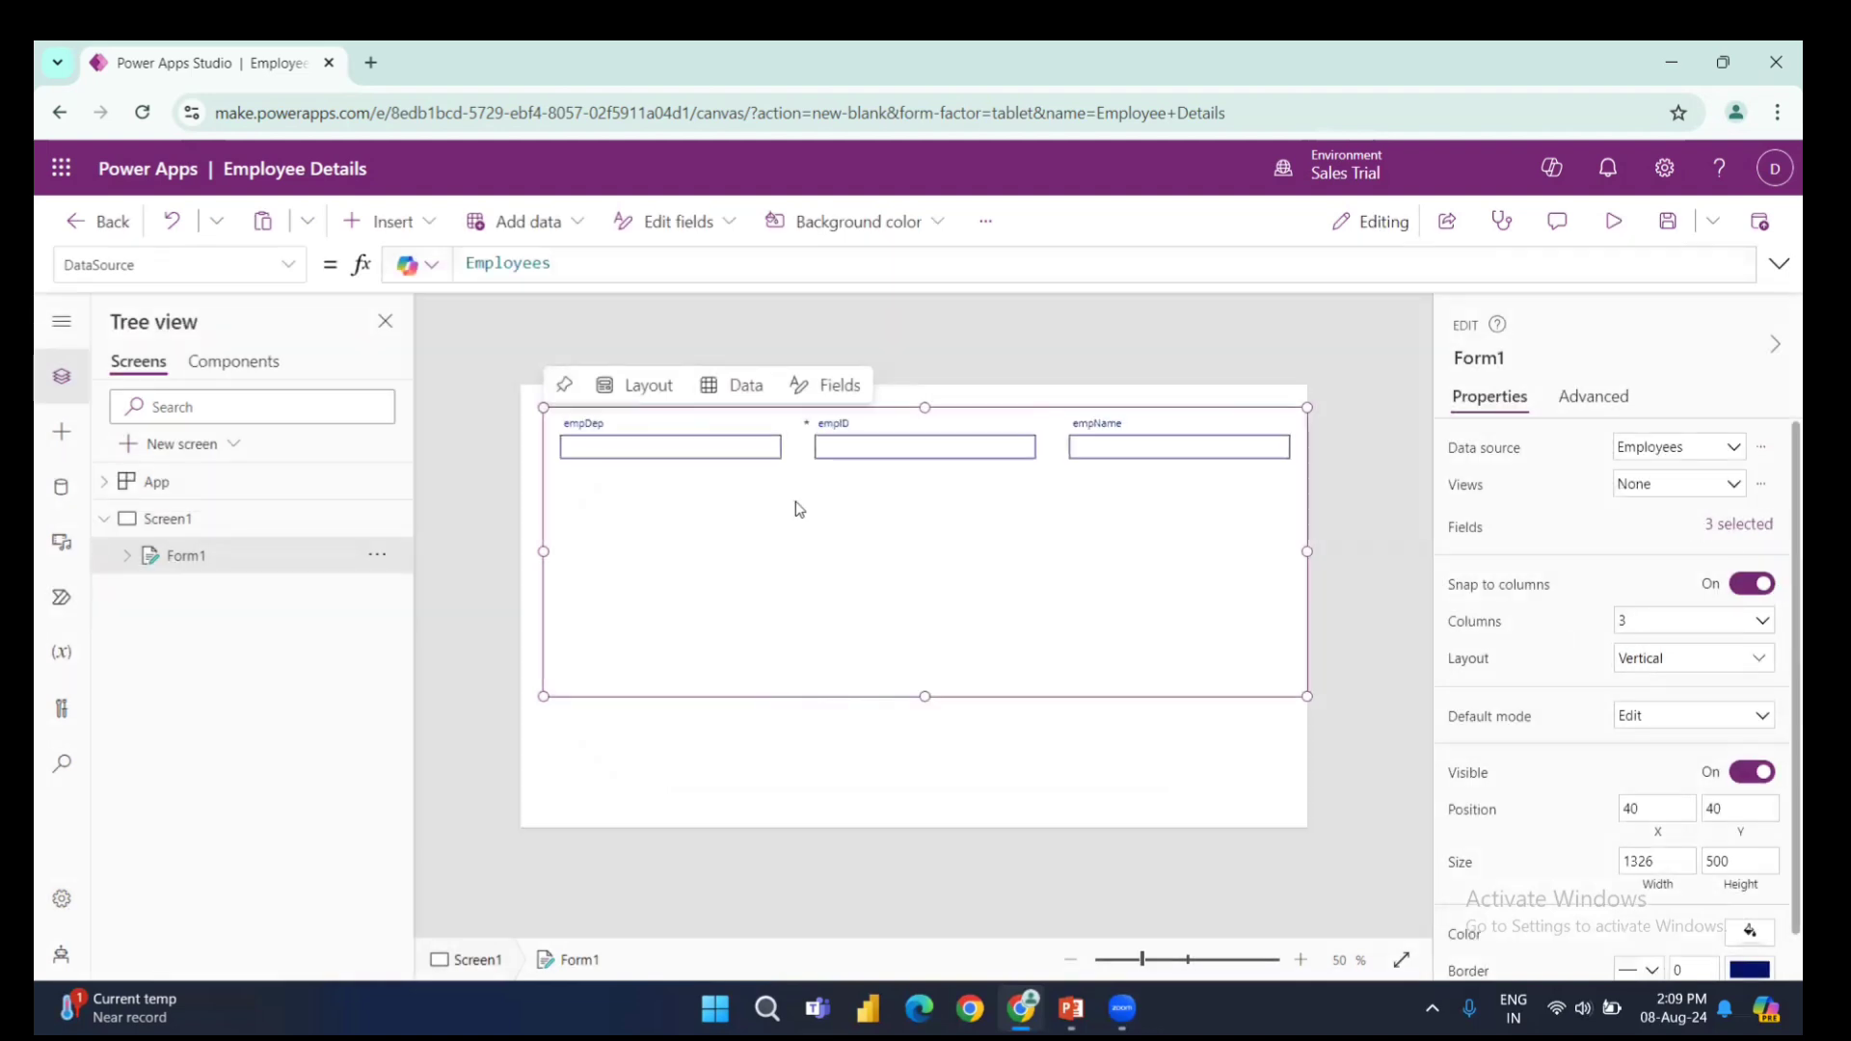
# - Review the records in the Employees table and return to the form
pyautogui.click(61, 487)
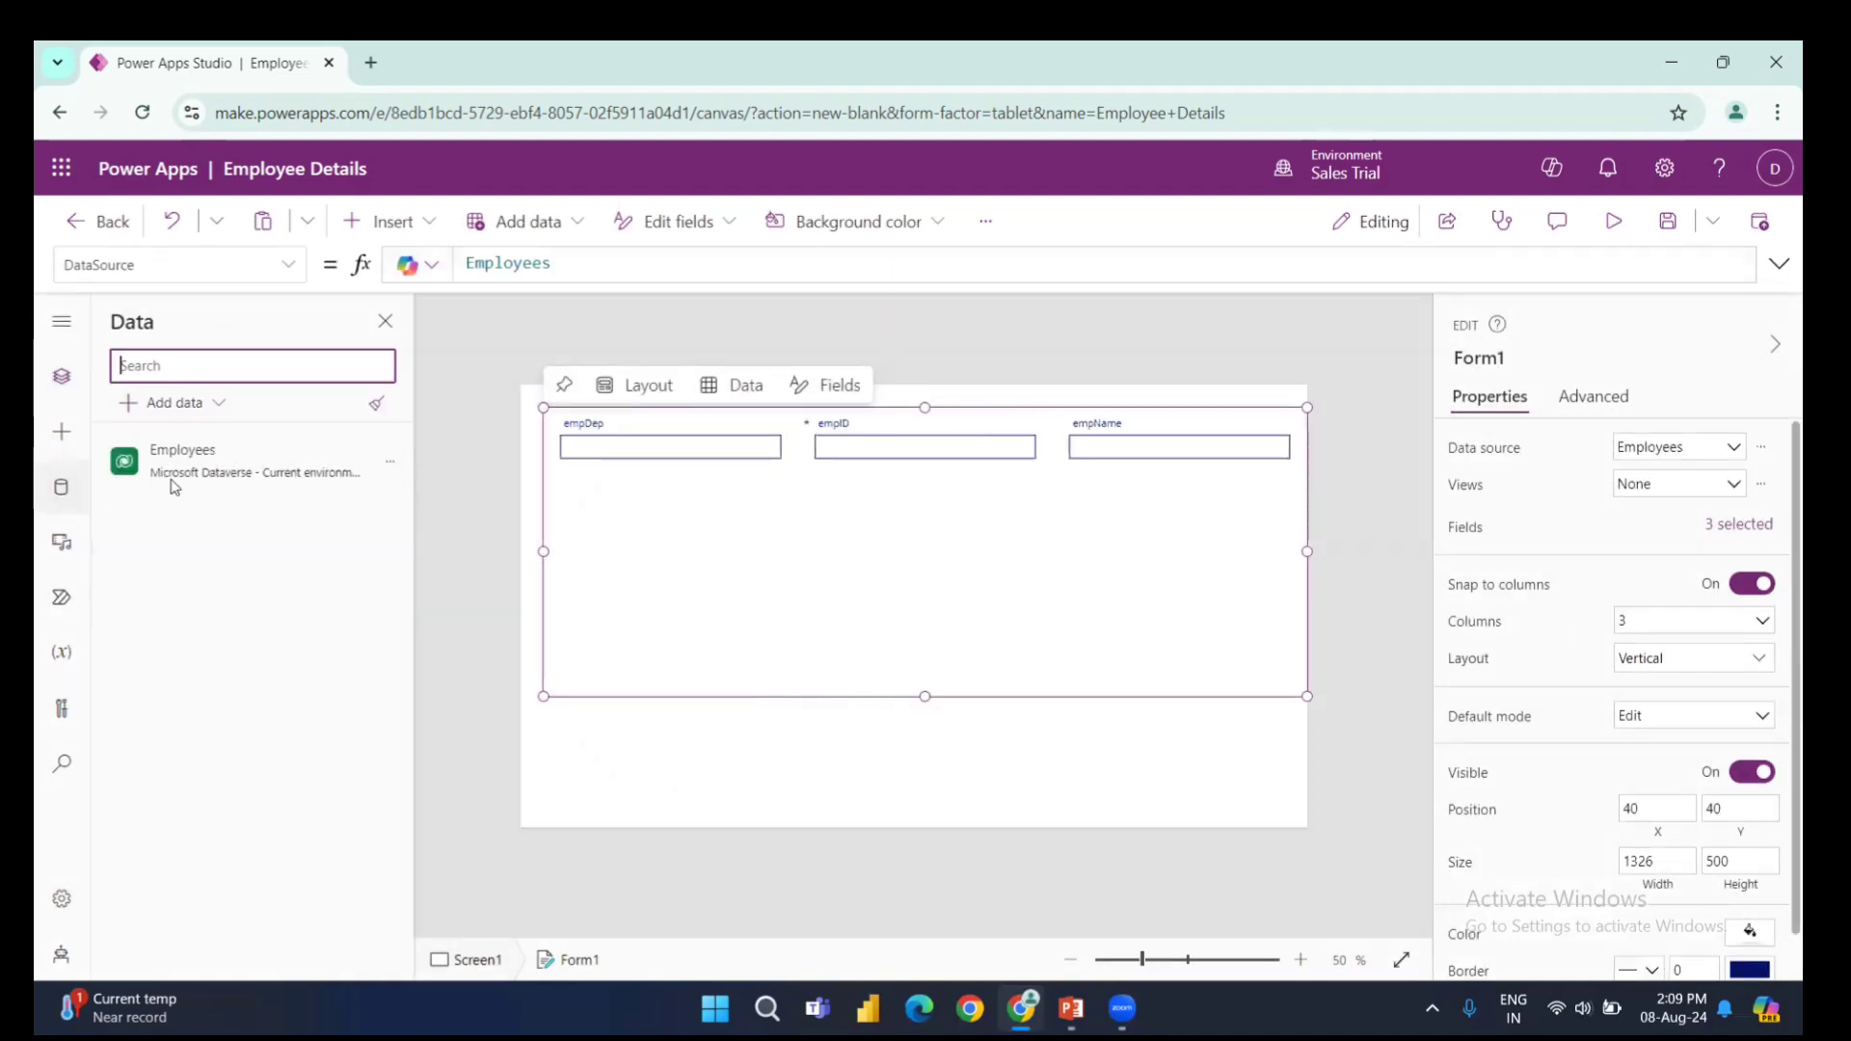
pyautogui.click(390, 468)
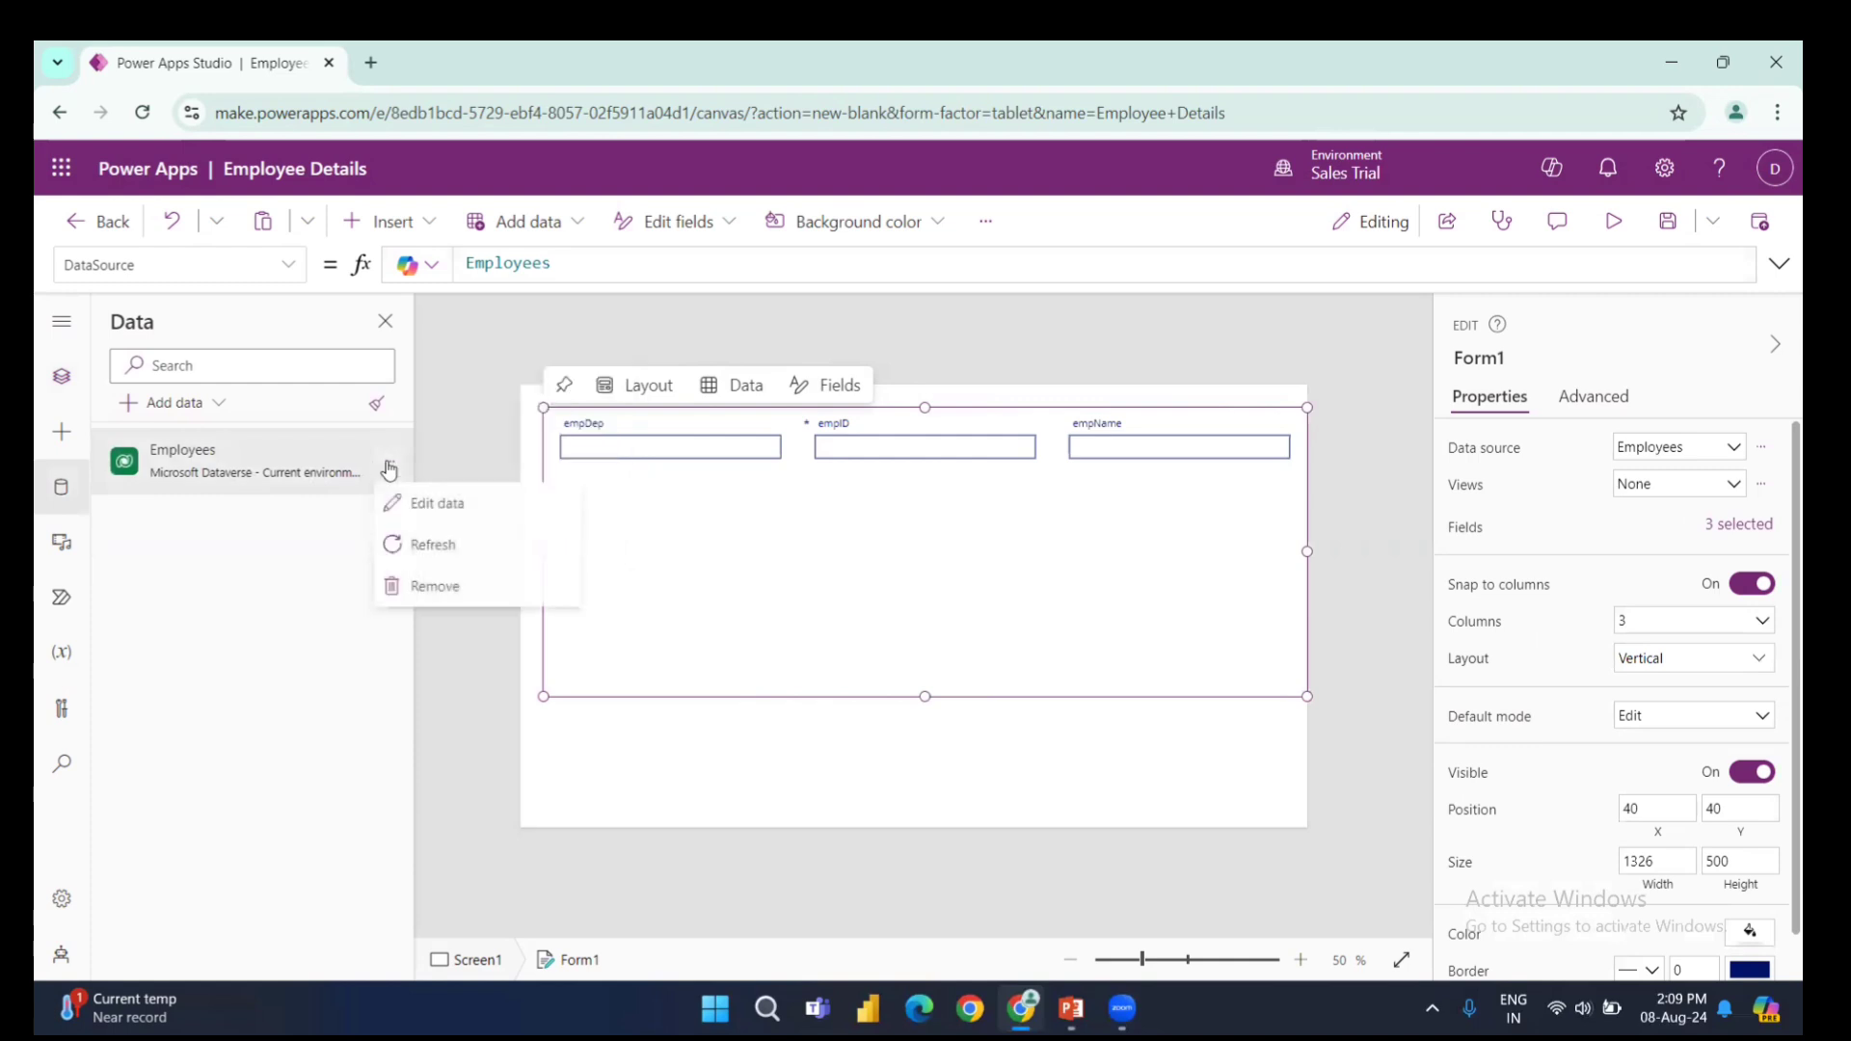
pyautogui.click(437, 499)
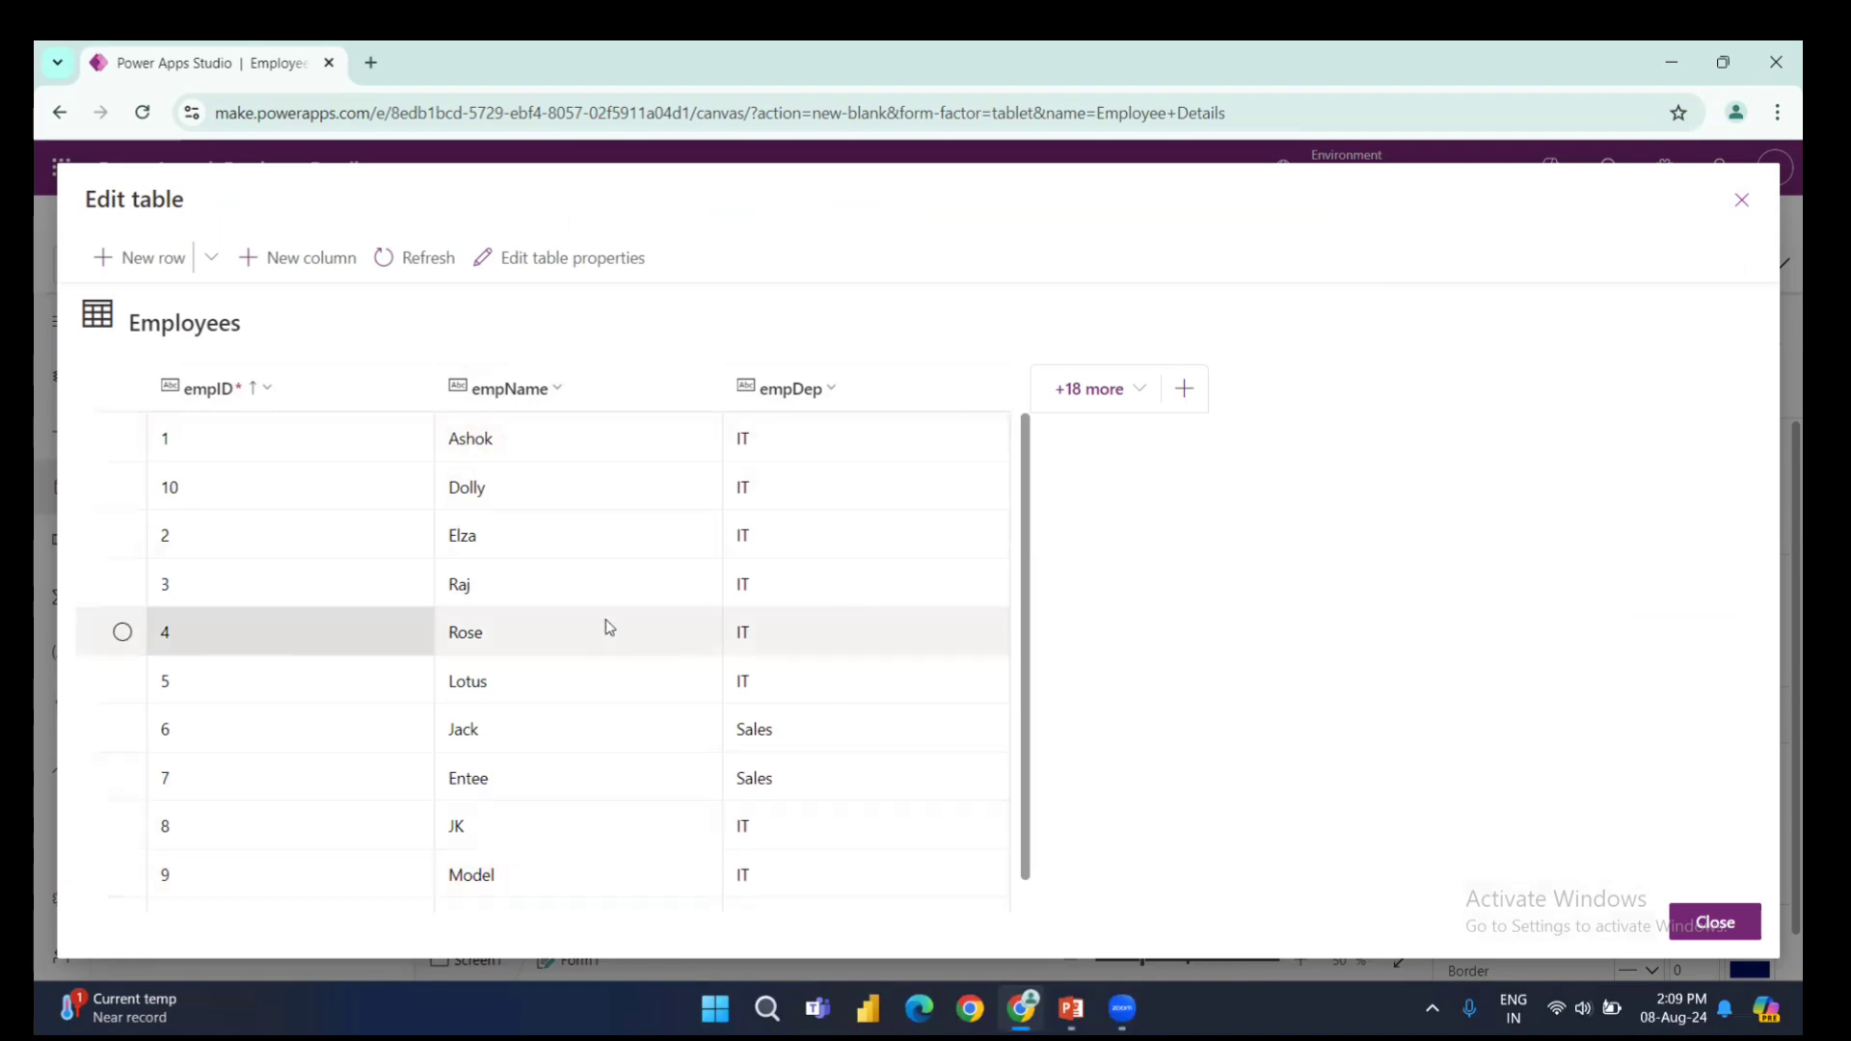
pyautogui.click(1708, 924)
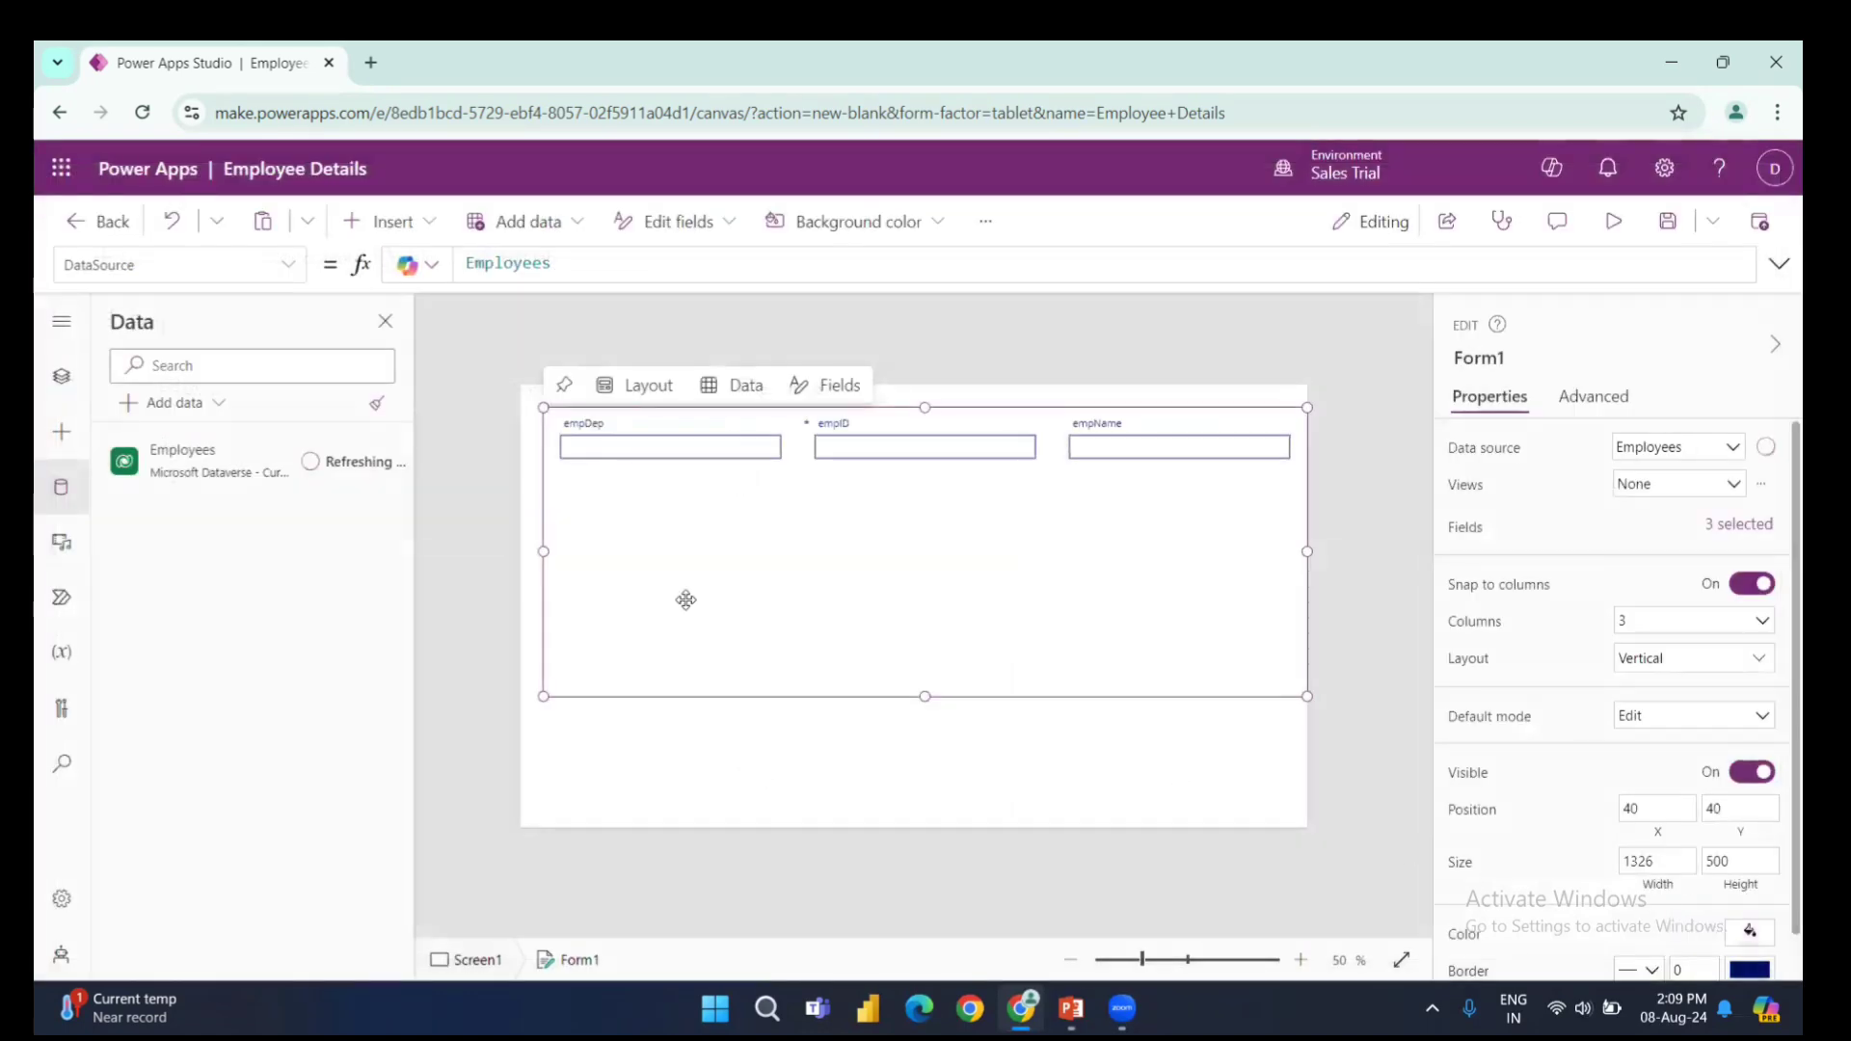
# - Stretch the edit form to fill the whole screen, at position 0, 0 with a size of 1366 by 768
pyautogui.moveTo(533, 551); pyautogui.dragTo(507, 550)
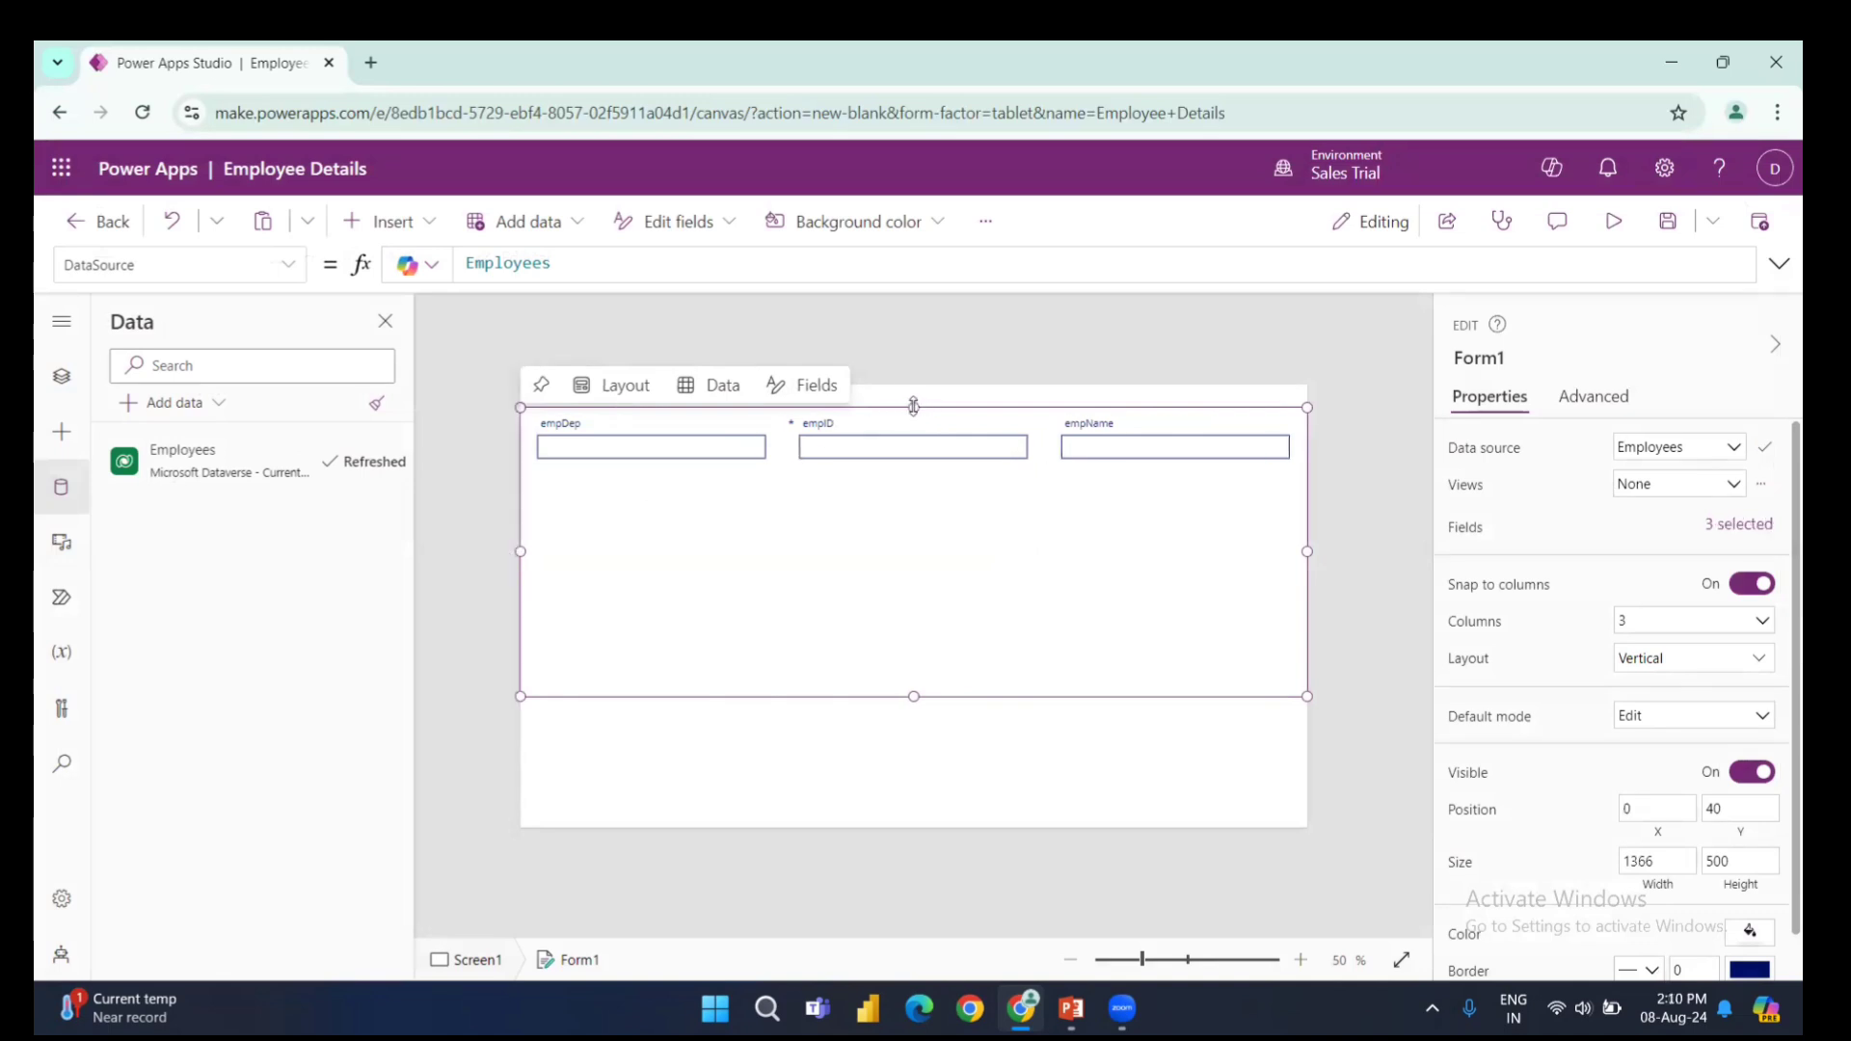
pyautogui.moveTo(913, 408); pyautogui.dragTo(925, 386)
pyautogui.moveTo(913, 696); pyautogui.dragTo(916, 852)
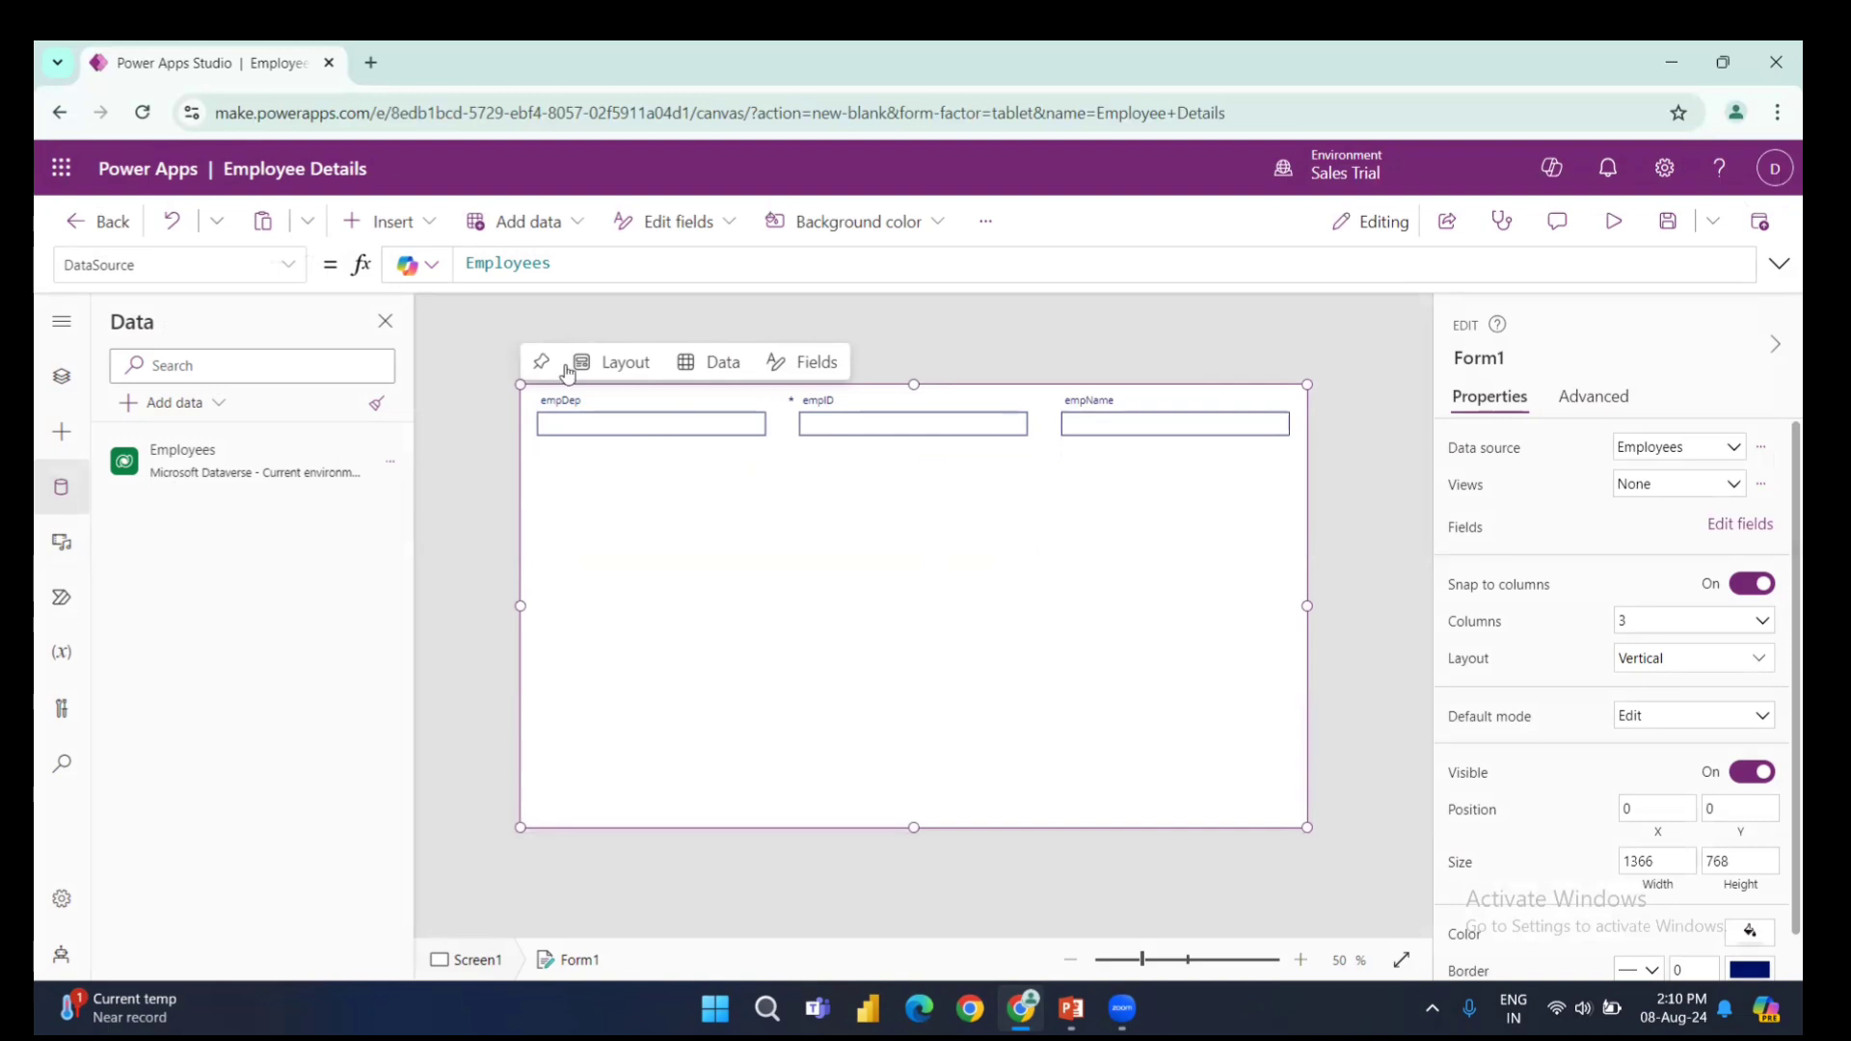
# - Insert a button and place it near the middle of the screen, at about X 561, Y 381
pyautogui.click(390, 221)
pyautogui.click(412, 584)
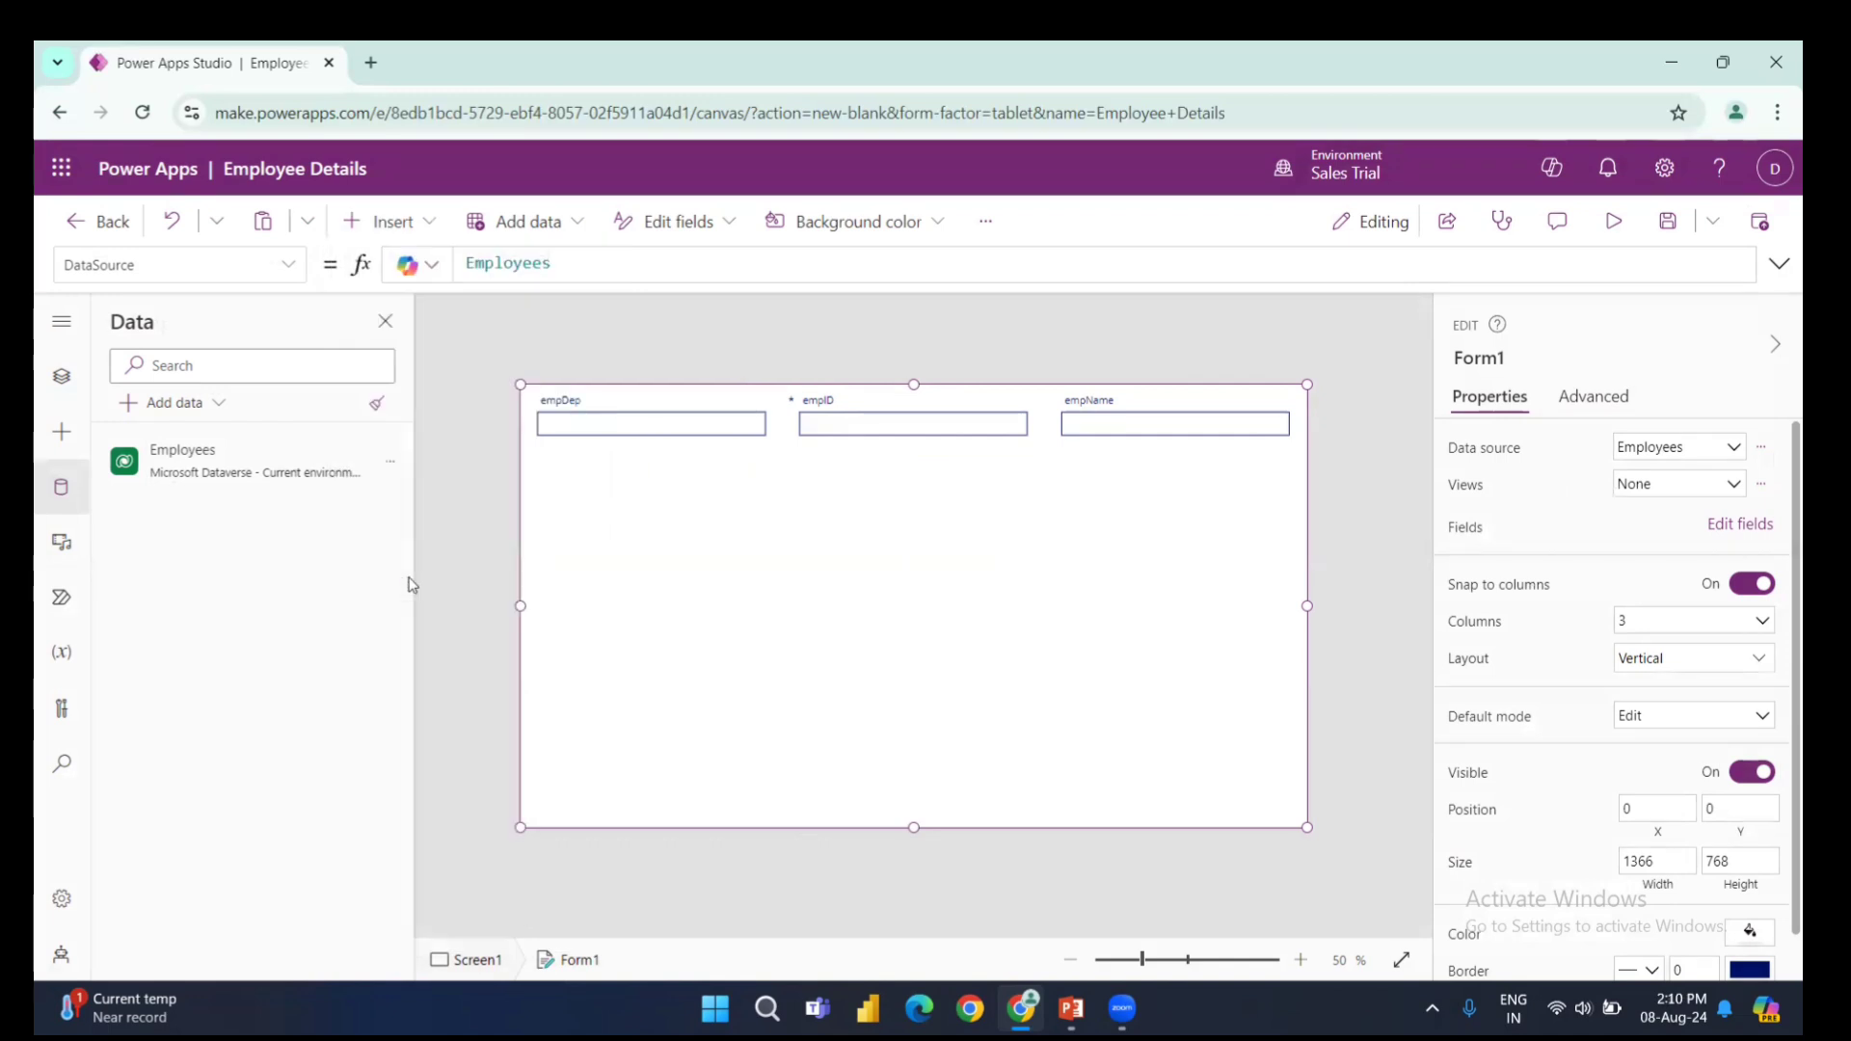
pyautogui.moveTo(589, 421); pyautogui.dragTo(885, 615)
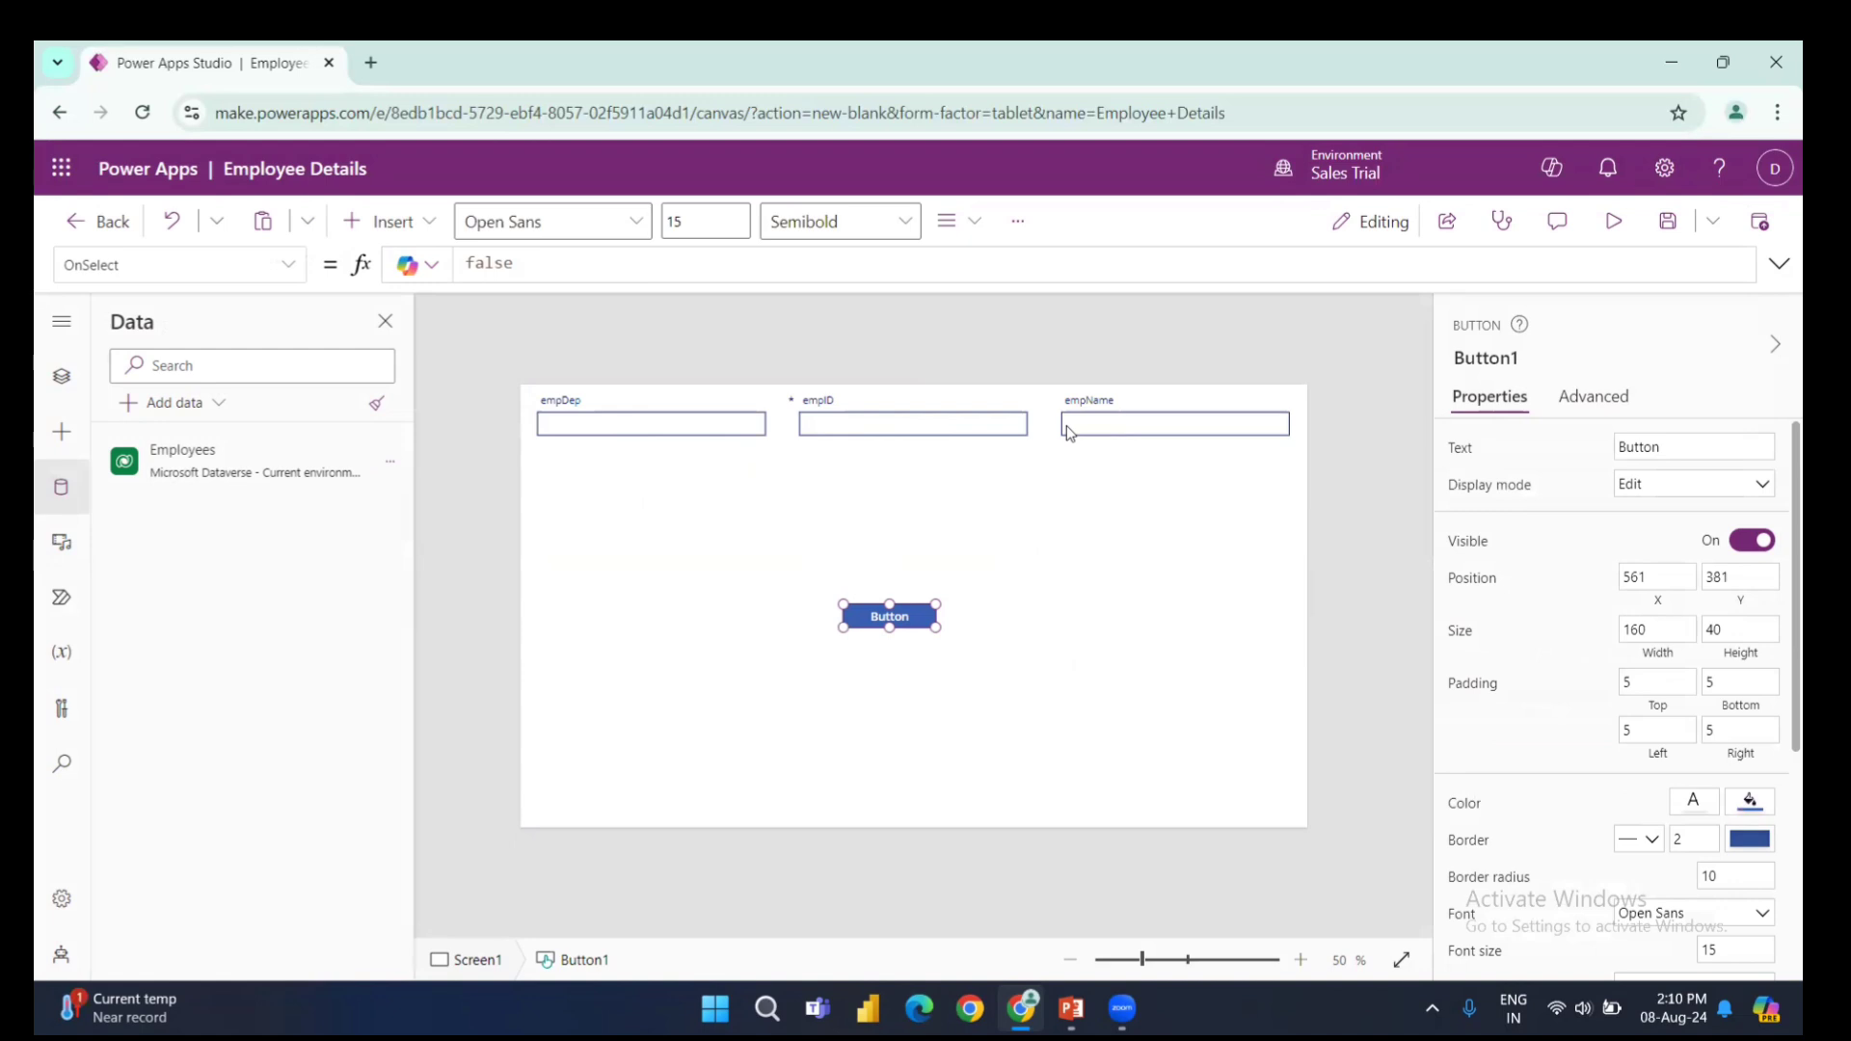
# - Reorder the form's cards as empID, empName, empDep
pyautogui.click(877, 427)
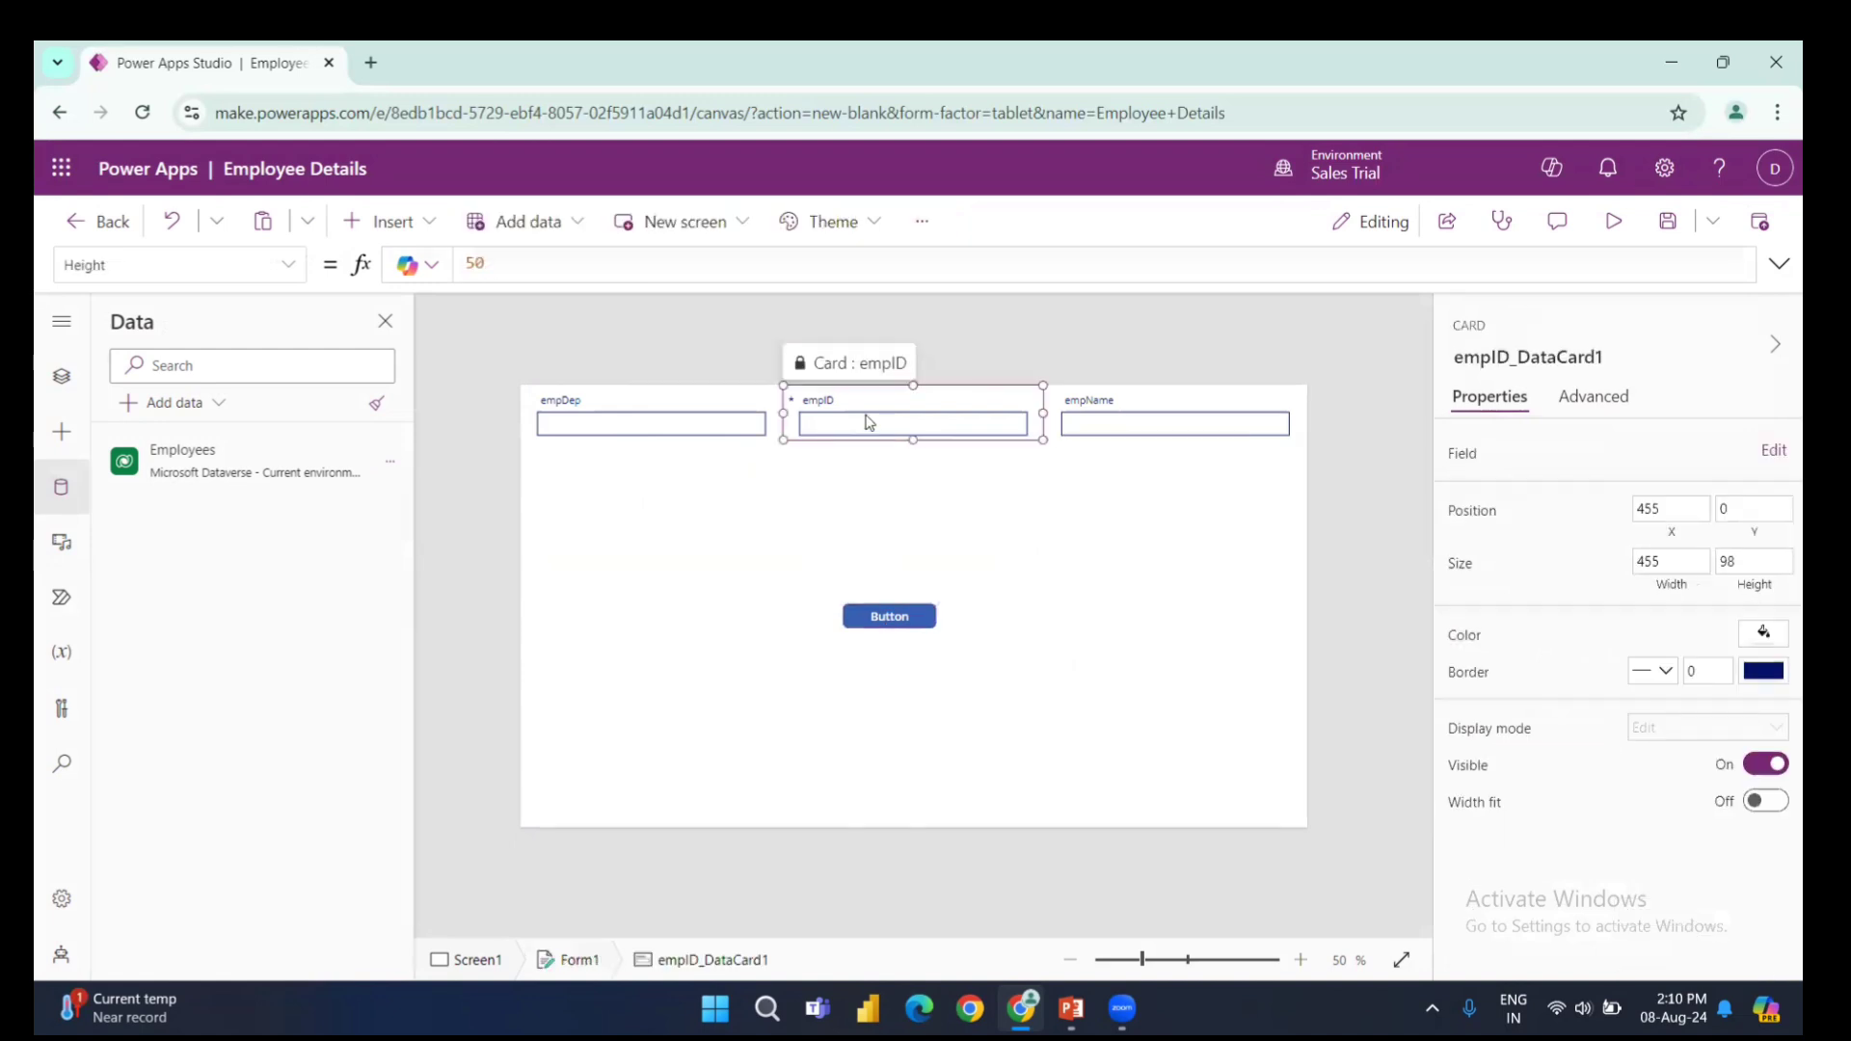
pyautogui.moveTo(558, 385); pyautogui.dragTo(560, 391)
pyautogui.click(1121, 401)
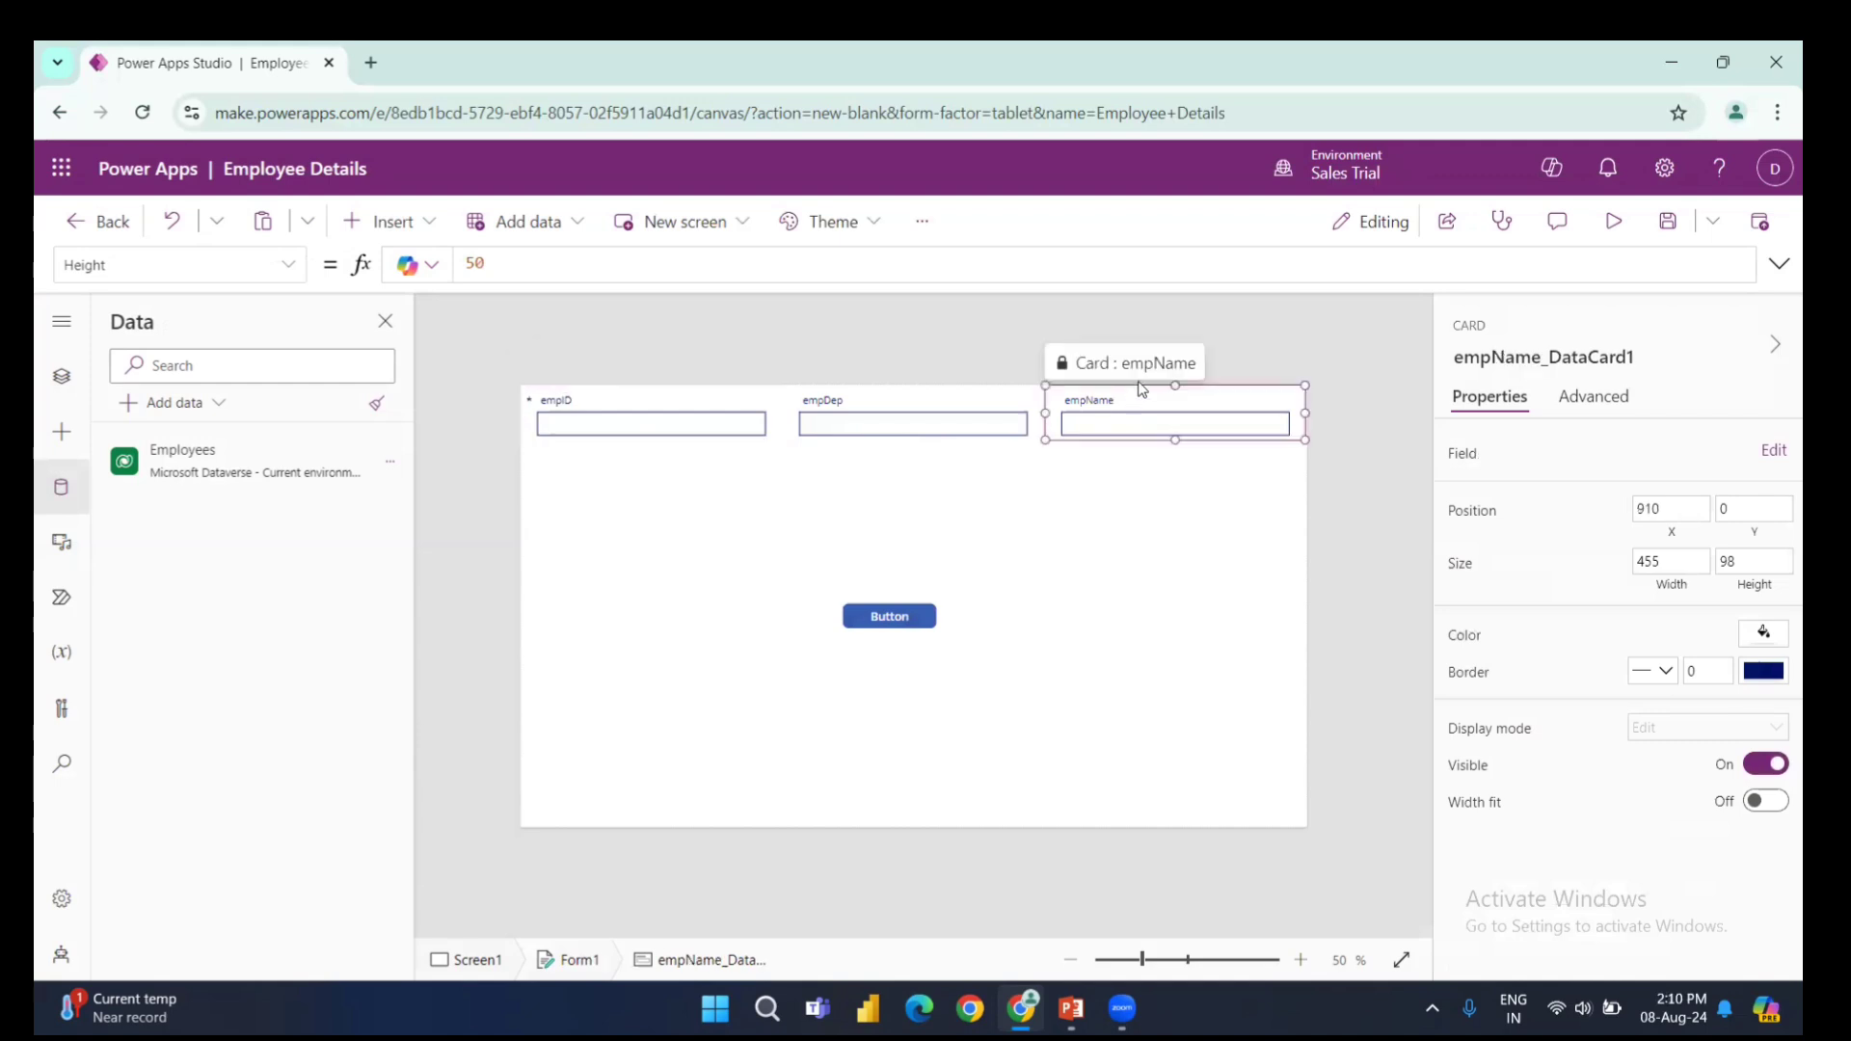
pyautogui.moveTo(1141, 364); pyautogui.dragTo(901, 405)
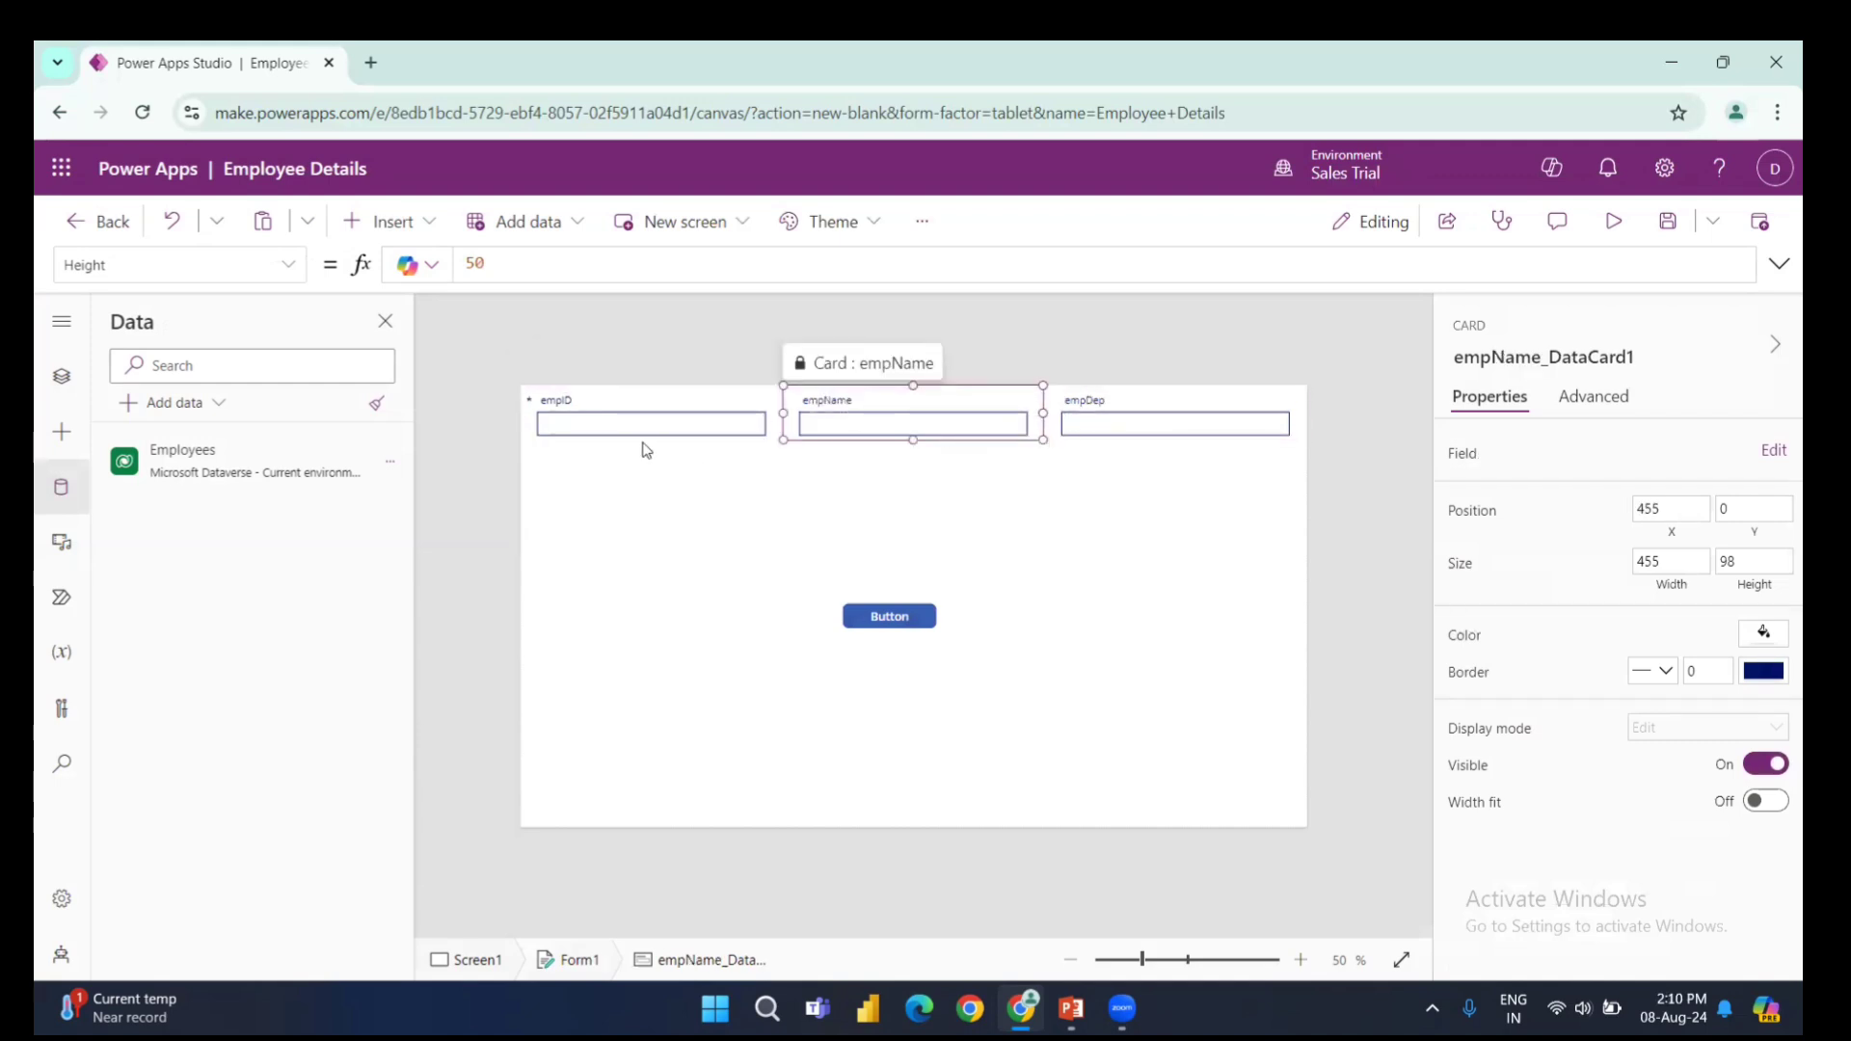
pyautogui.click(778, 468)
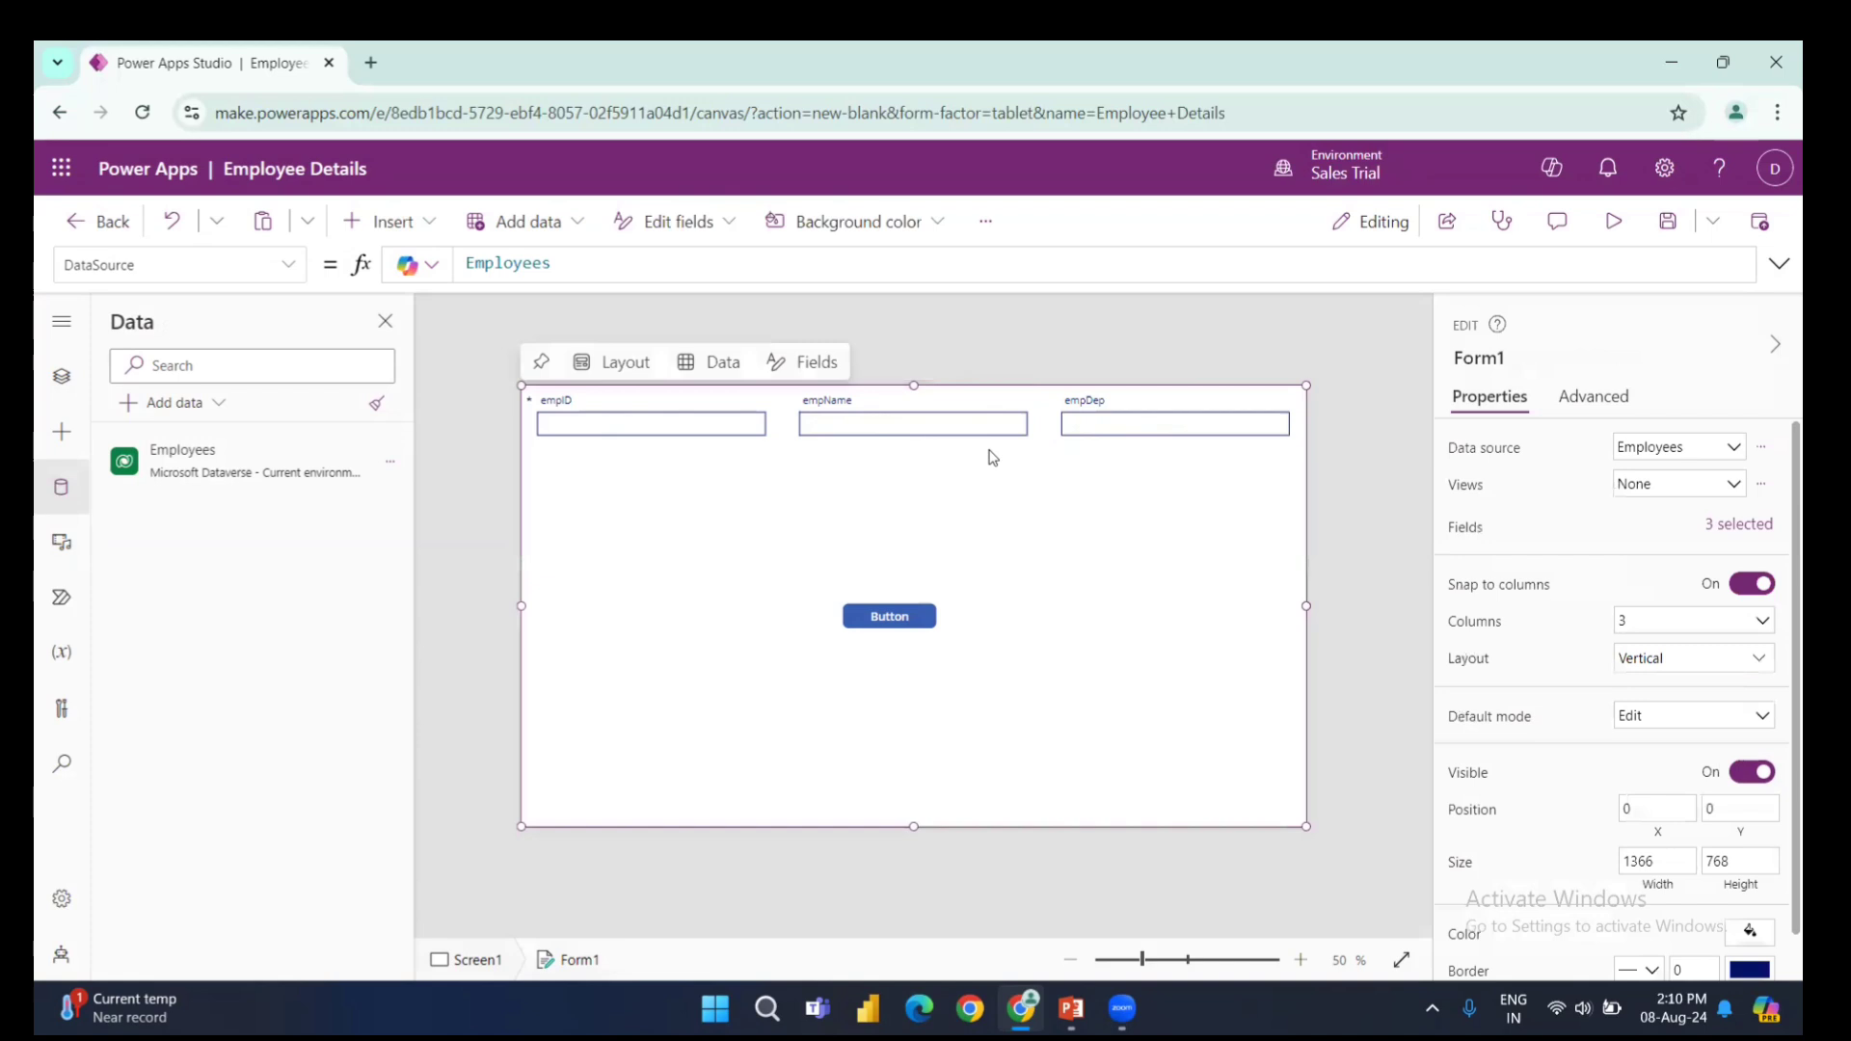
# - Set the button's OnSelect formula to SubmitForm(Form1)
pyautogui.click(897, 618)
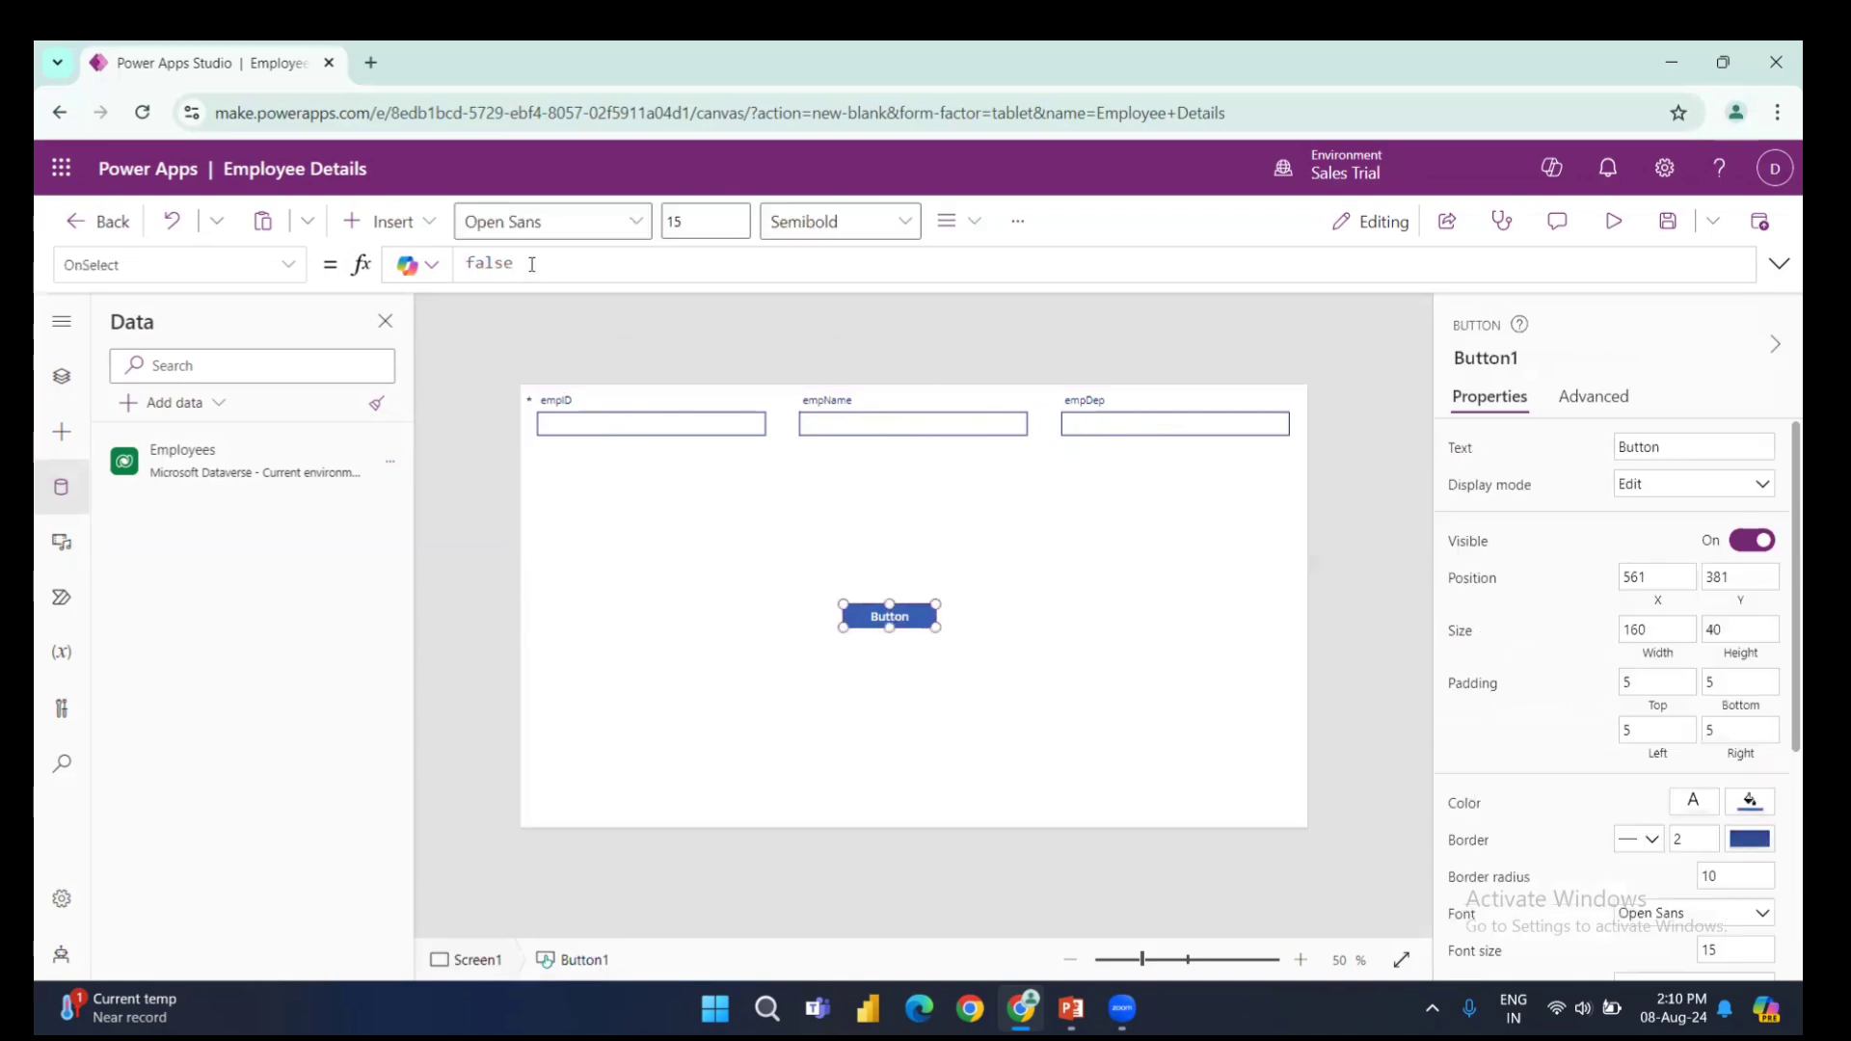
pyautogui.moveTo(531, 264); pyautogui.dragTo(468, 262)
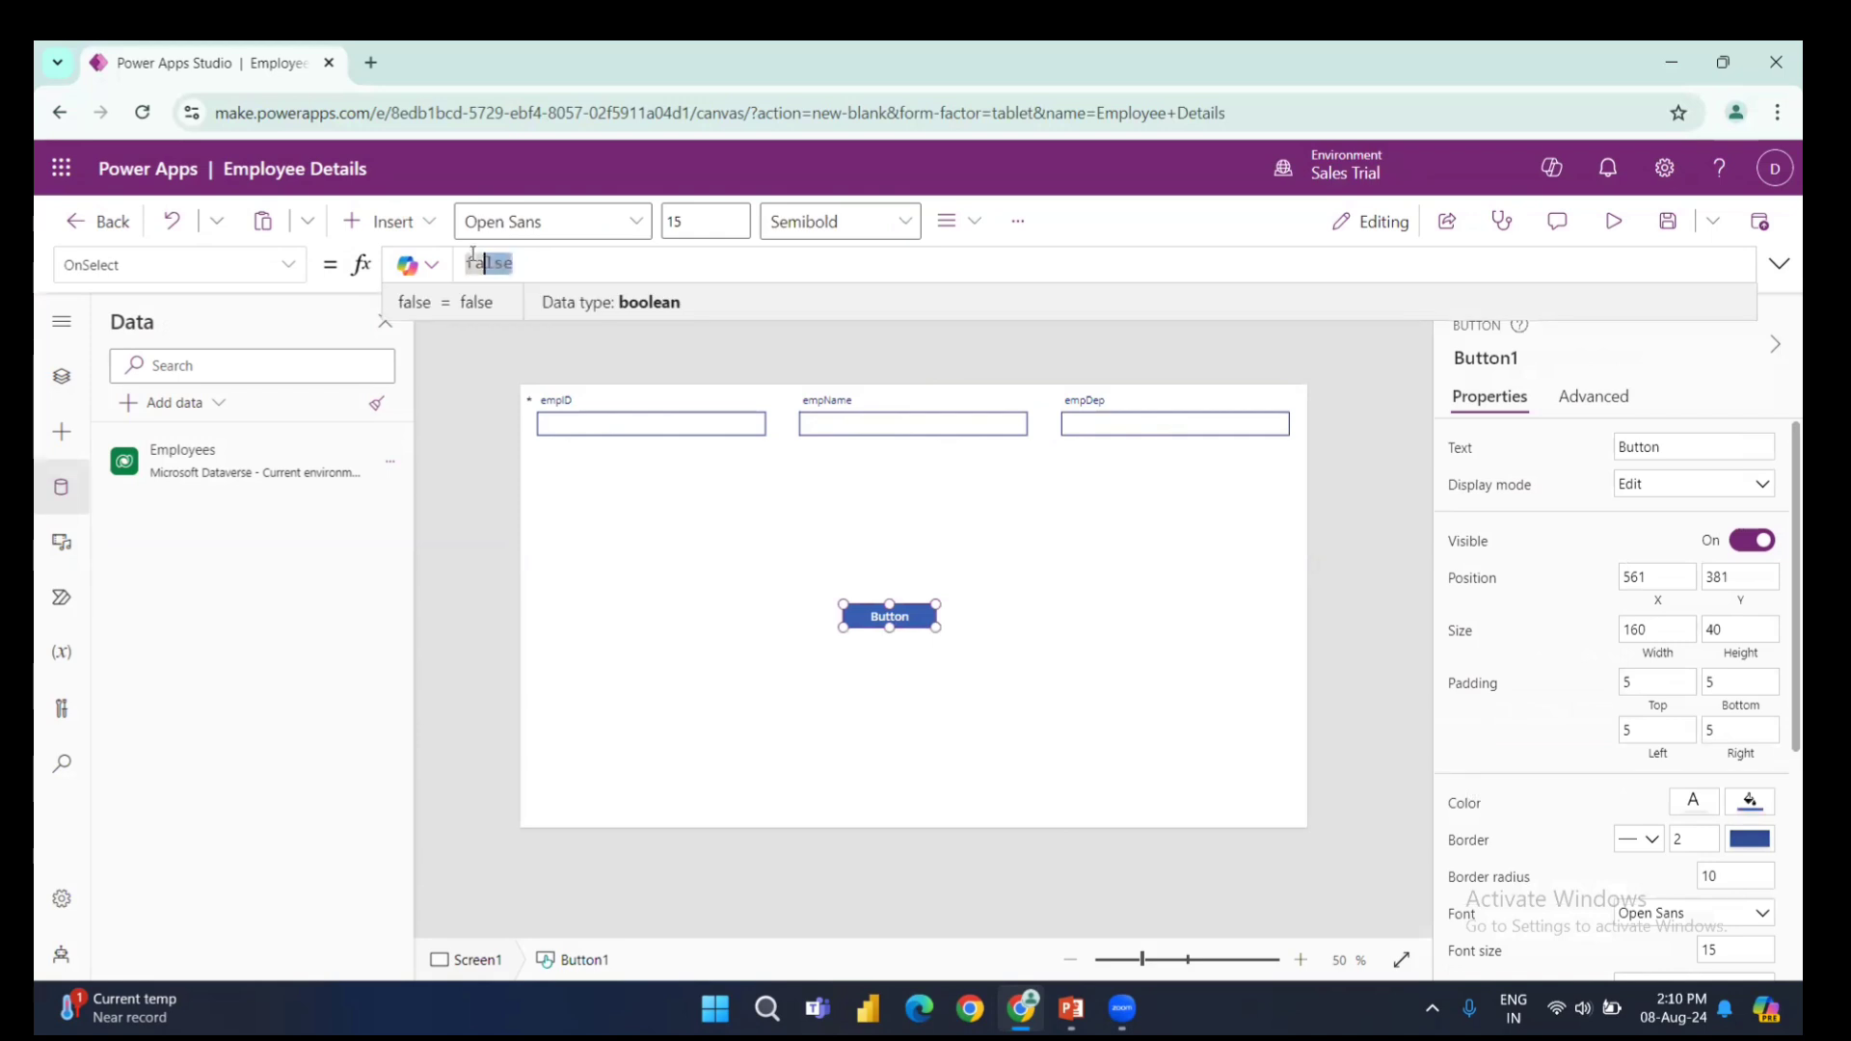
pyautogui.write('Sub')
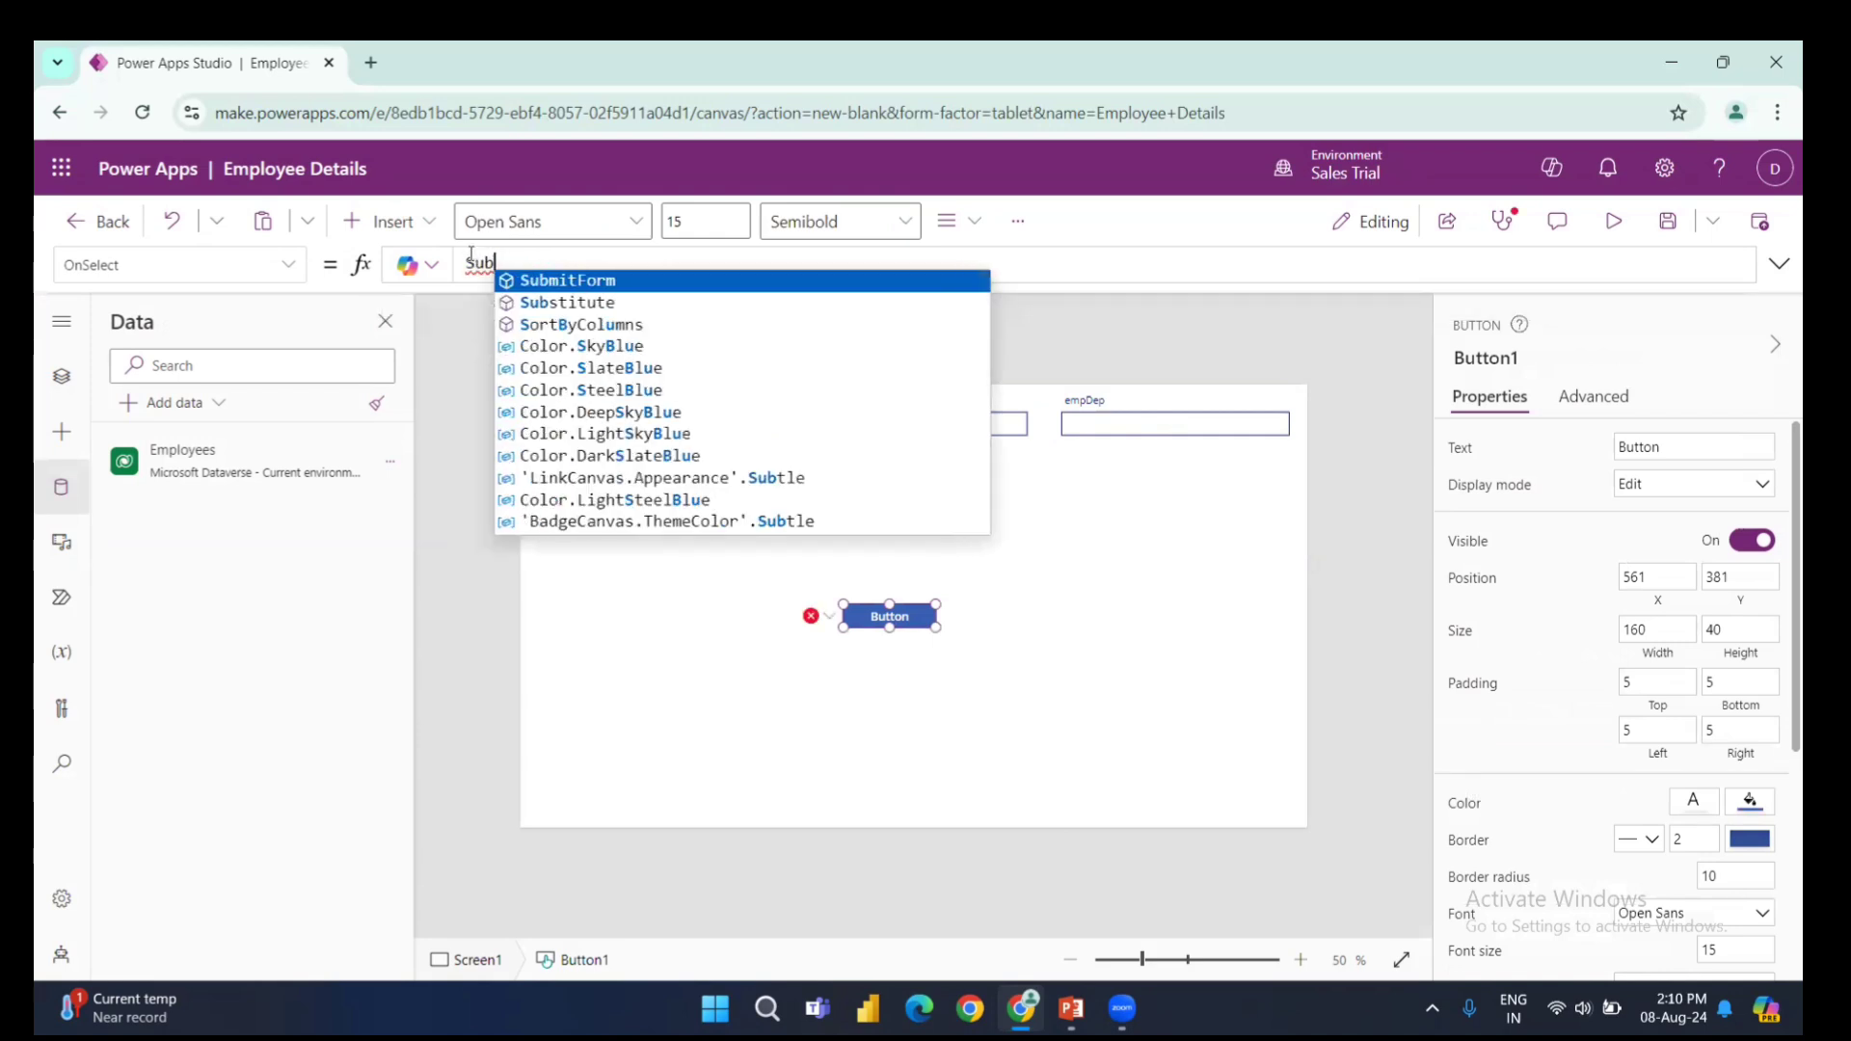
pyautogui.press('Tab')
pyautogui.write('(')
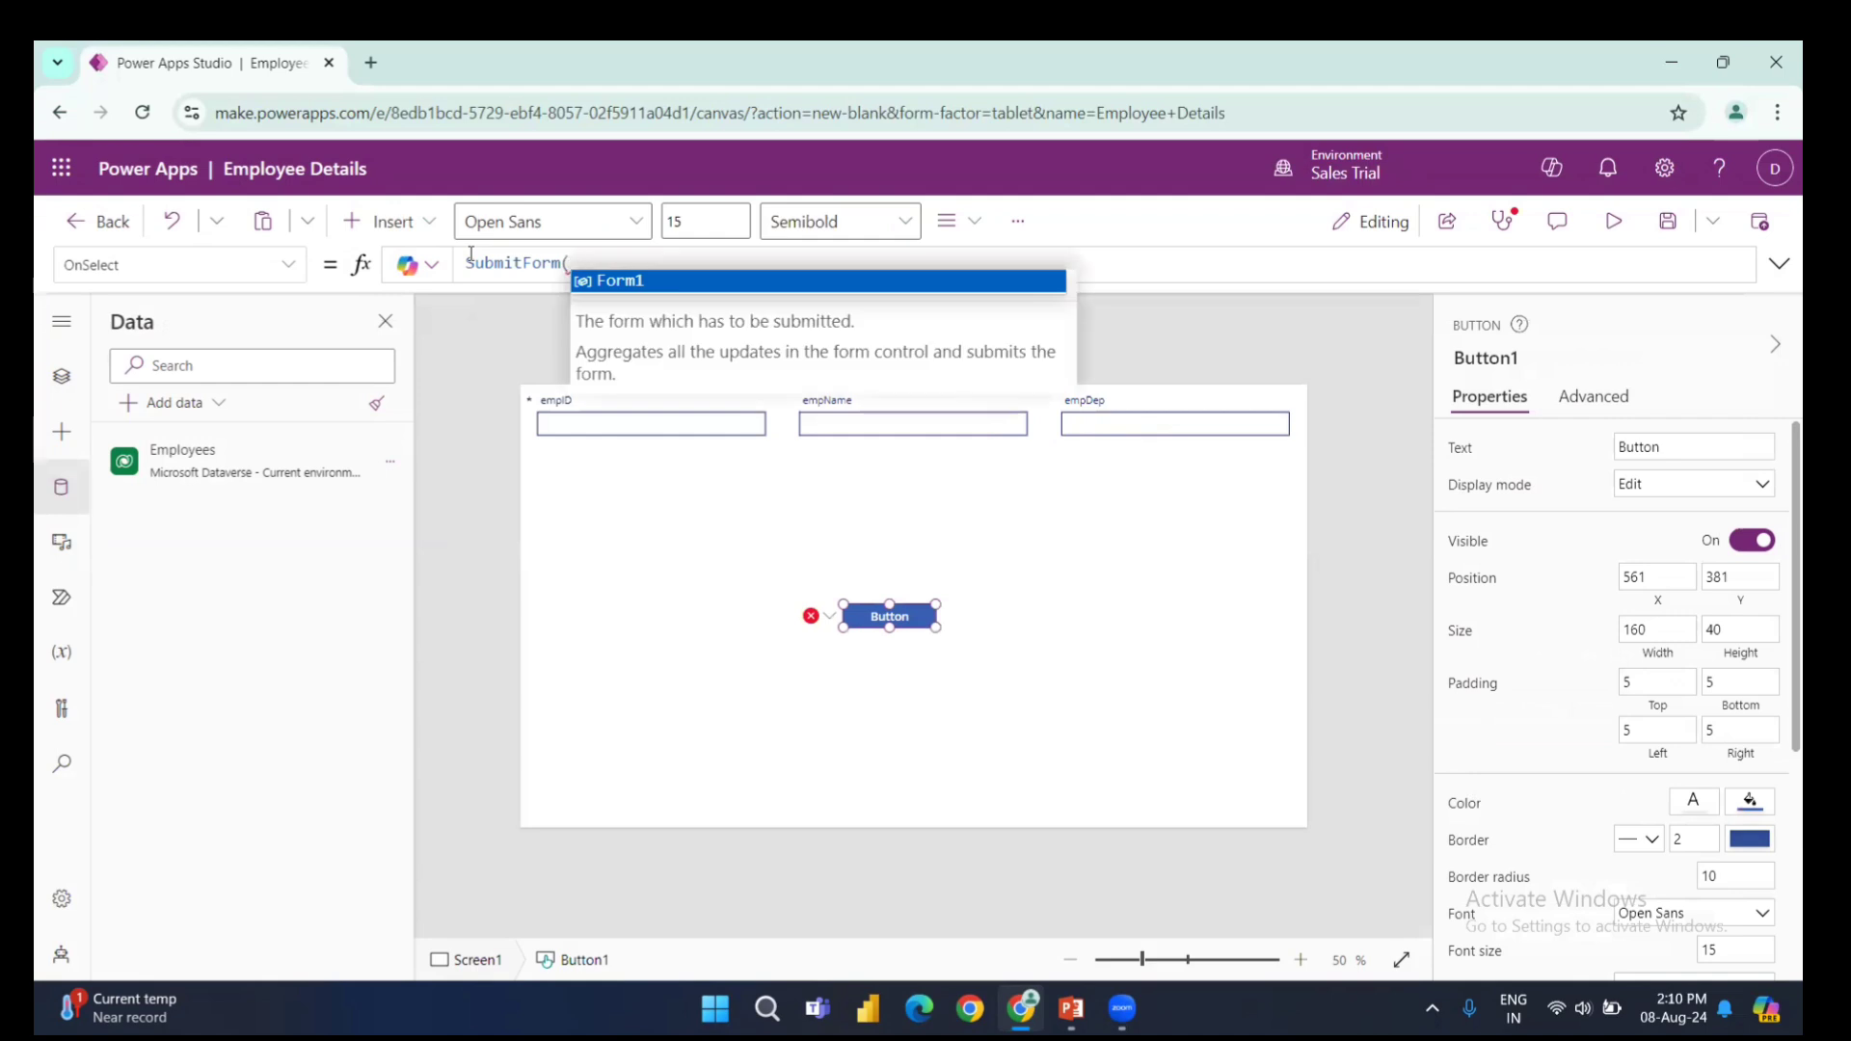
pyautogui.press('Tab')
pyautogui.write(')')
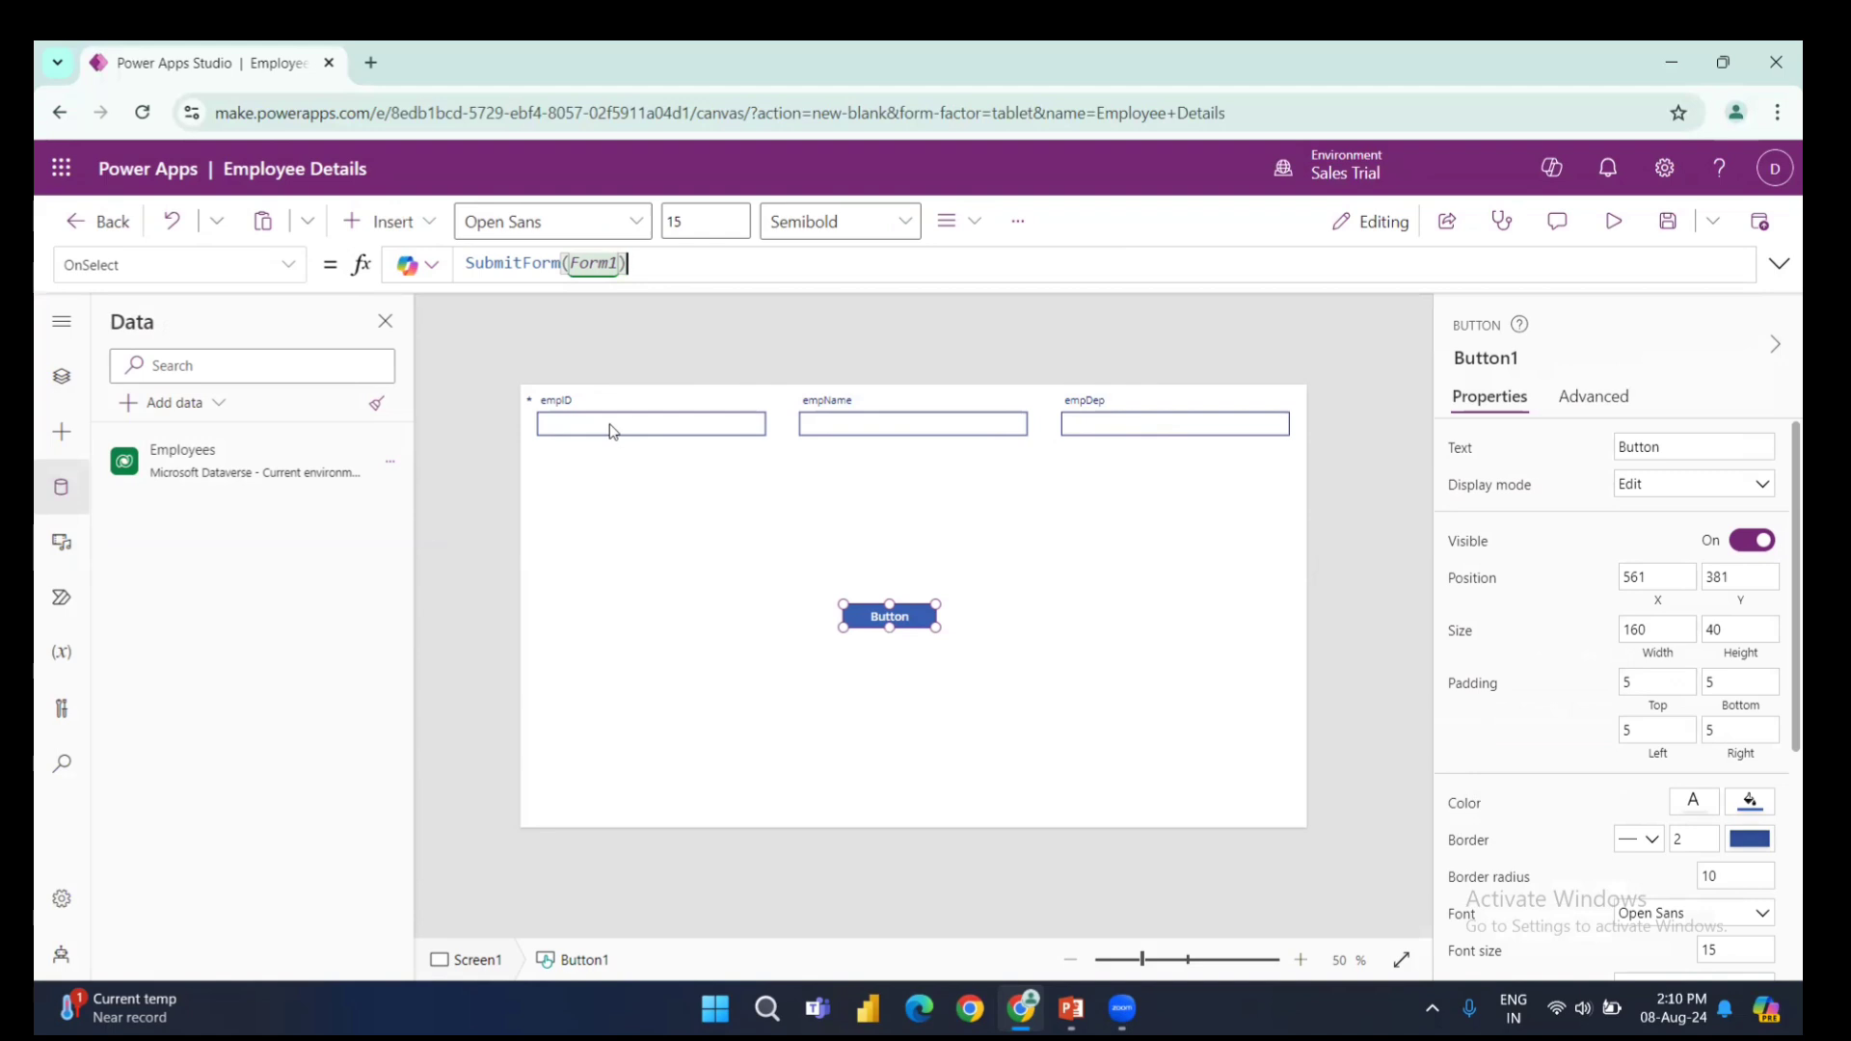
# - Add a new blank screen to the app and insert a data table on it
pyautogui.moveTo(201, 472)
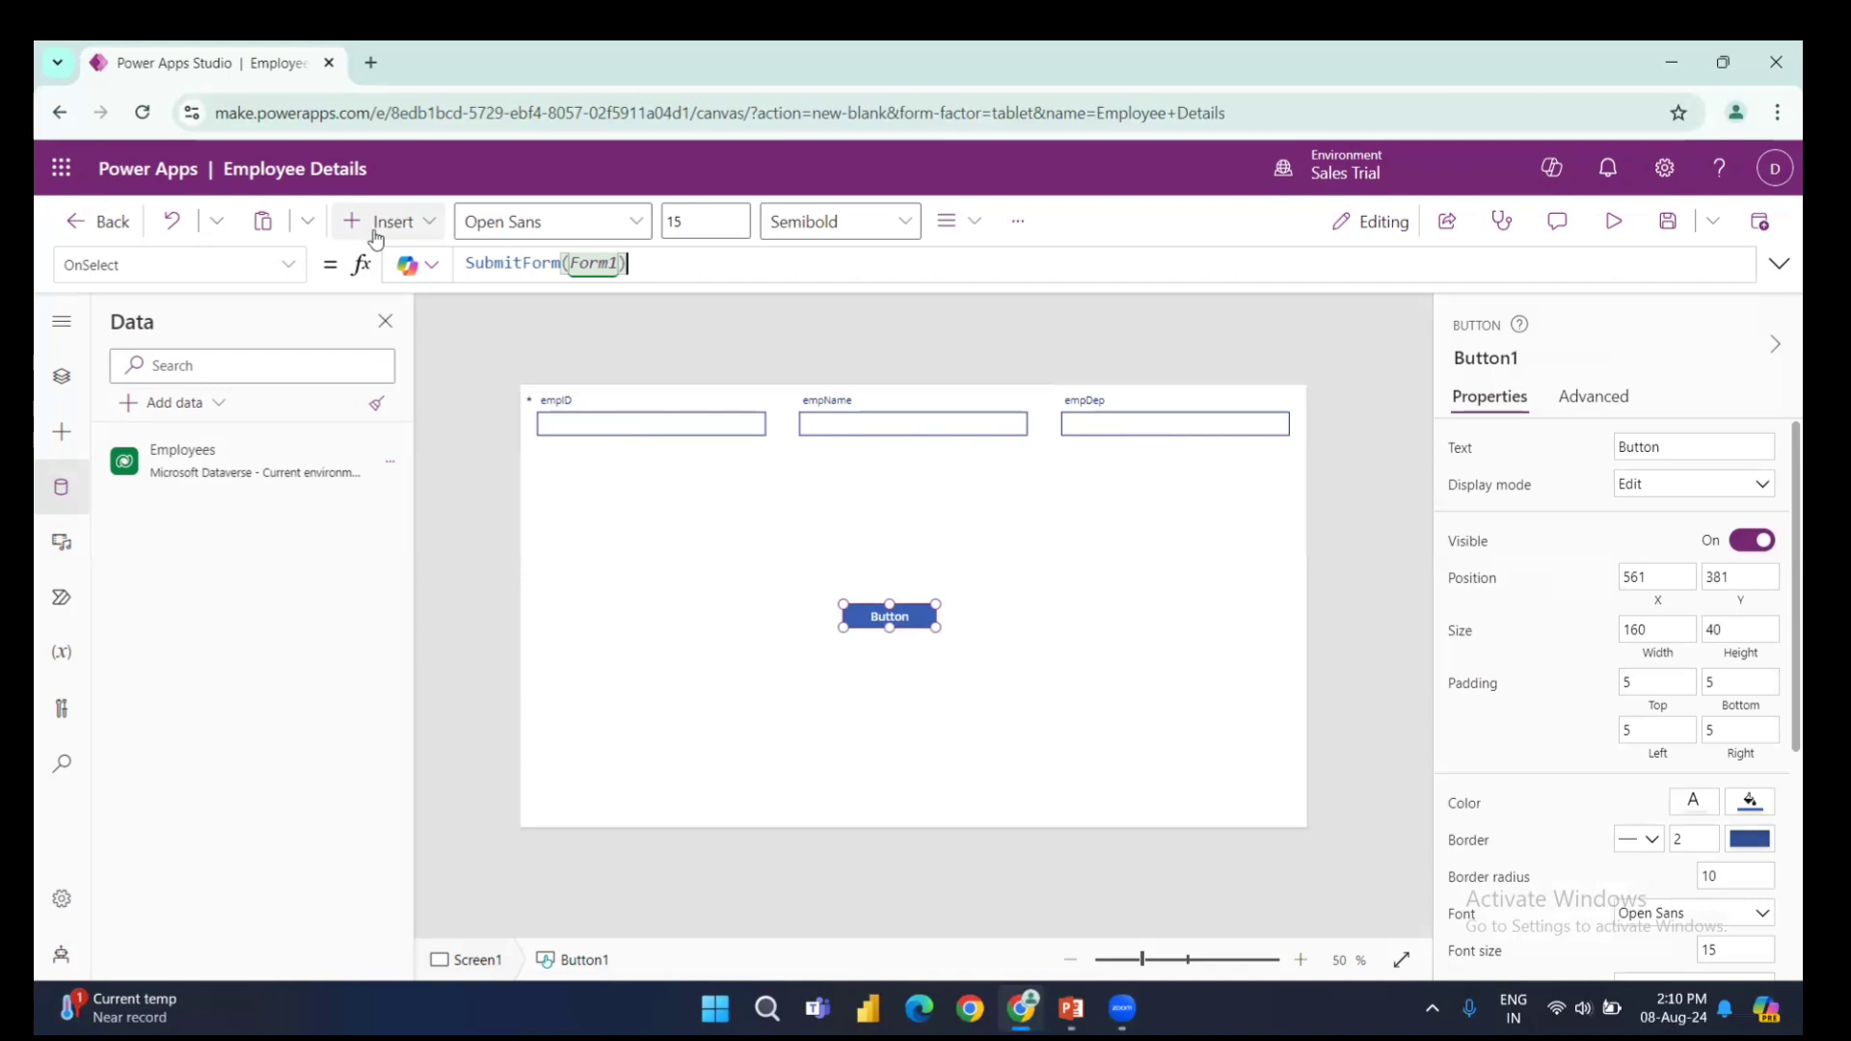
pyautogui.click(56, 381)
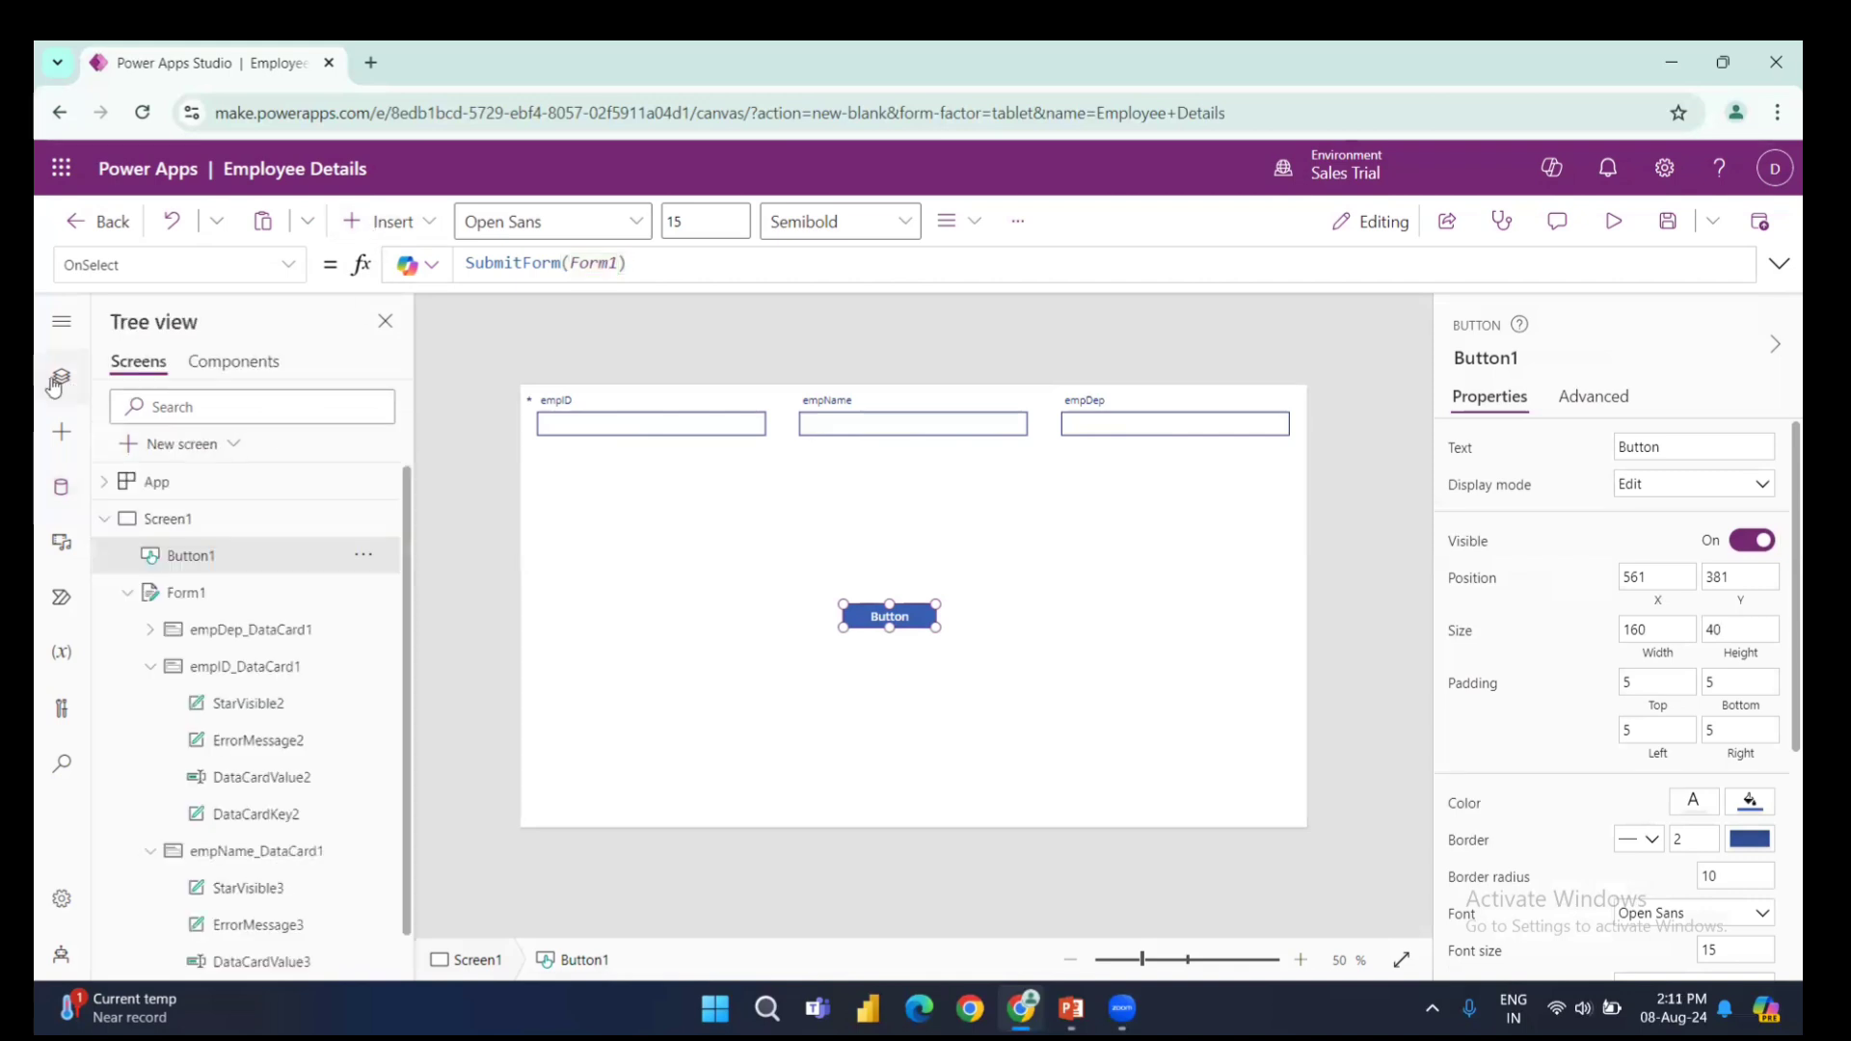
pyautogui.click(173, 453)
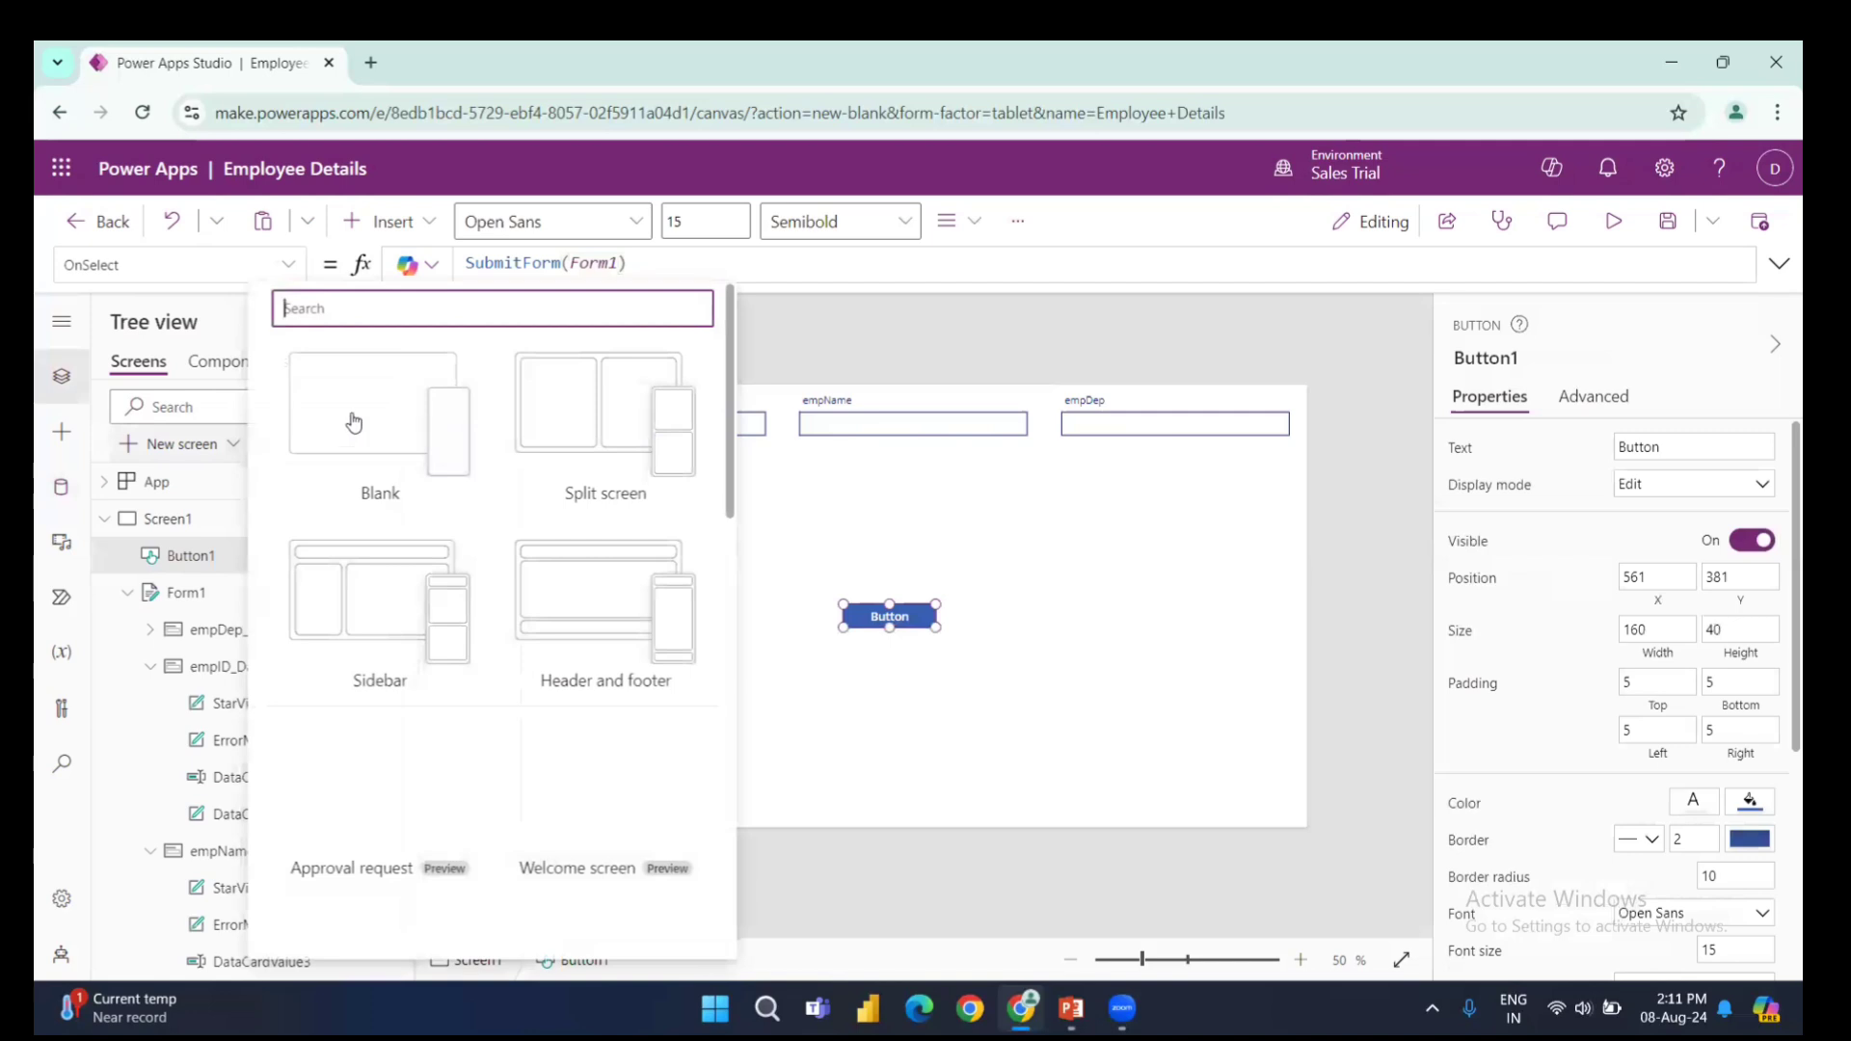
pyautogui.click(353, 414)
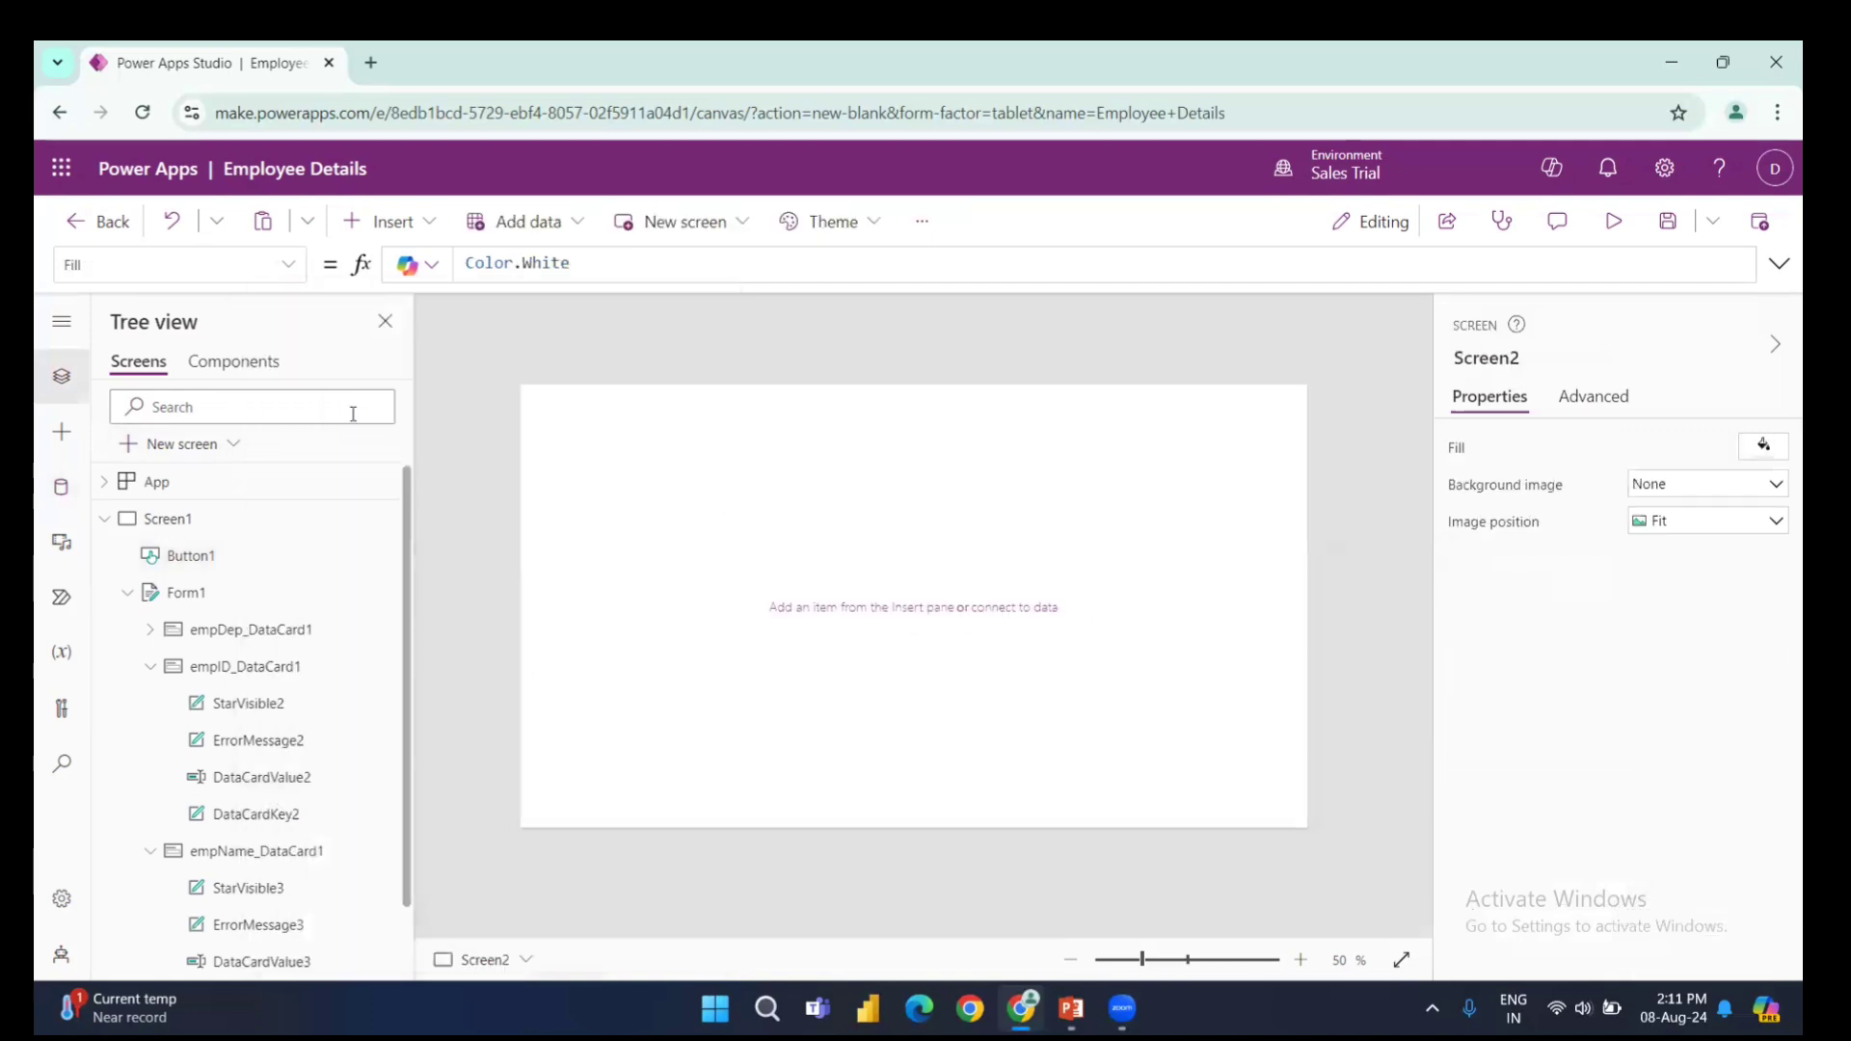
pyautogui.click(390, 224)
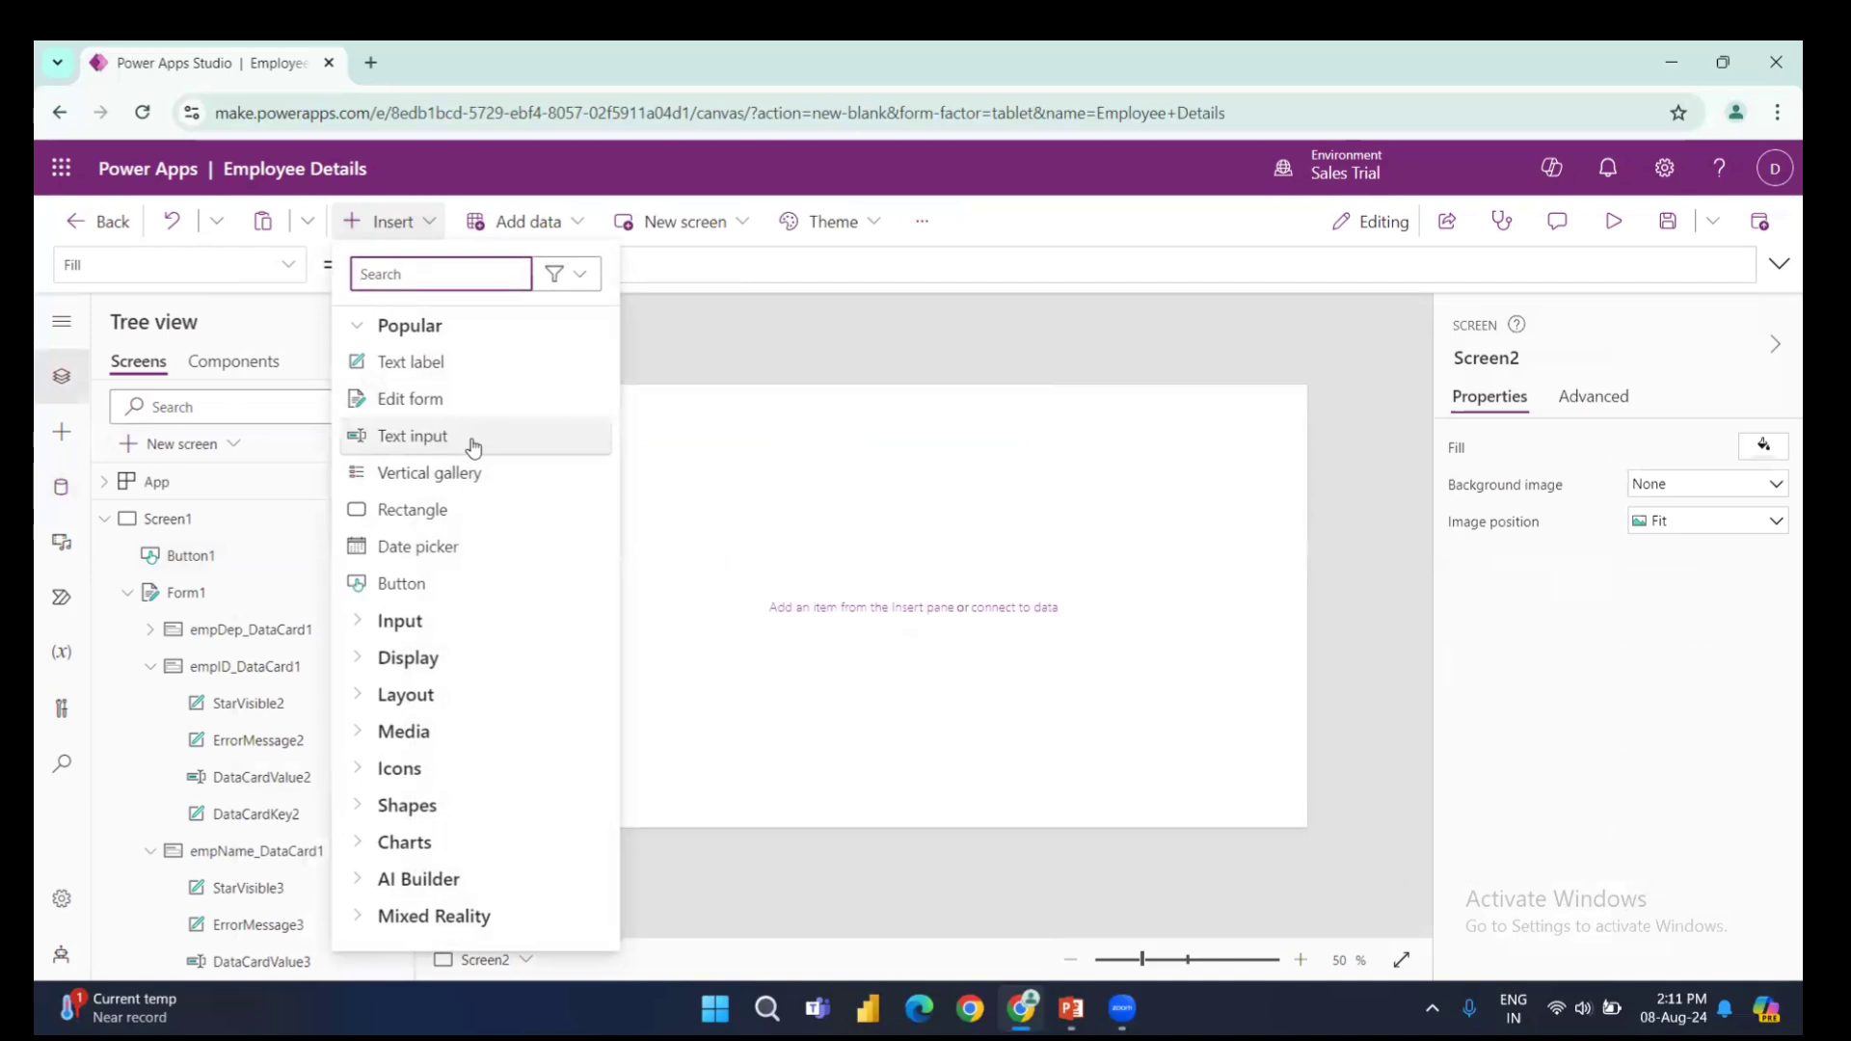
pyautogui.write('data')
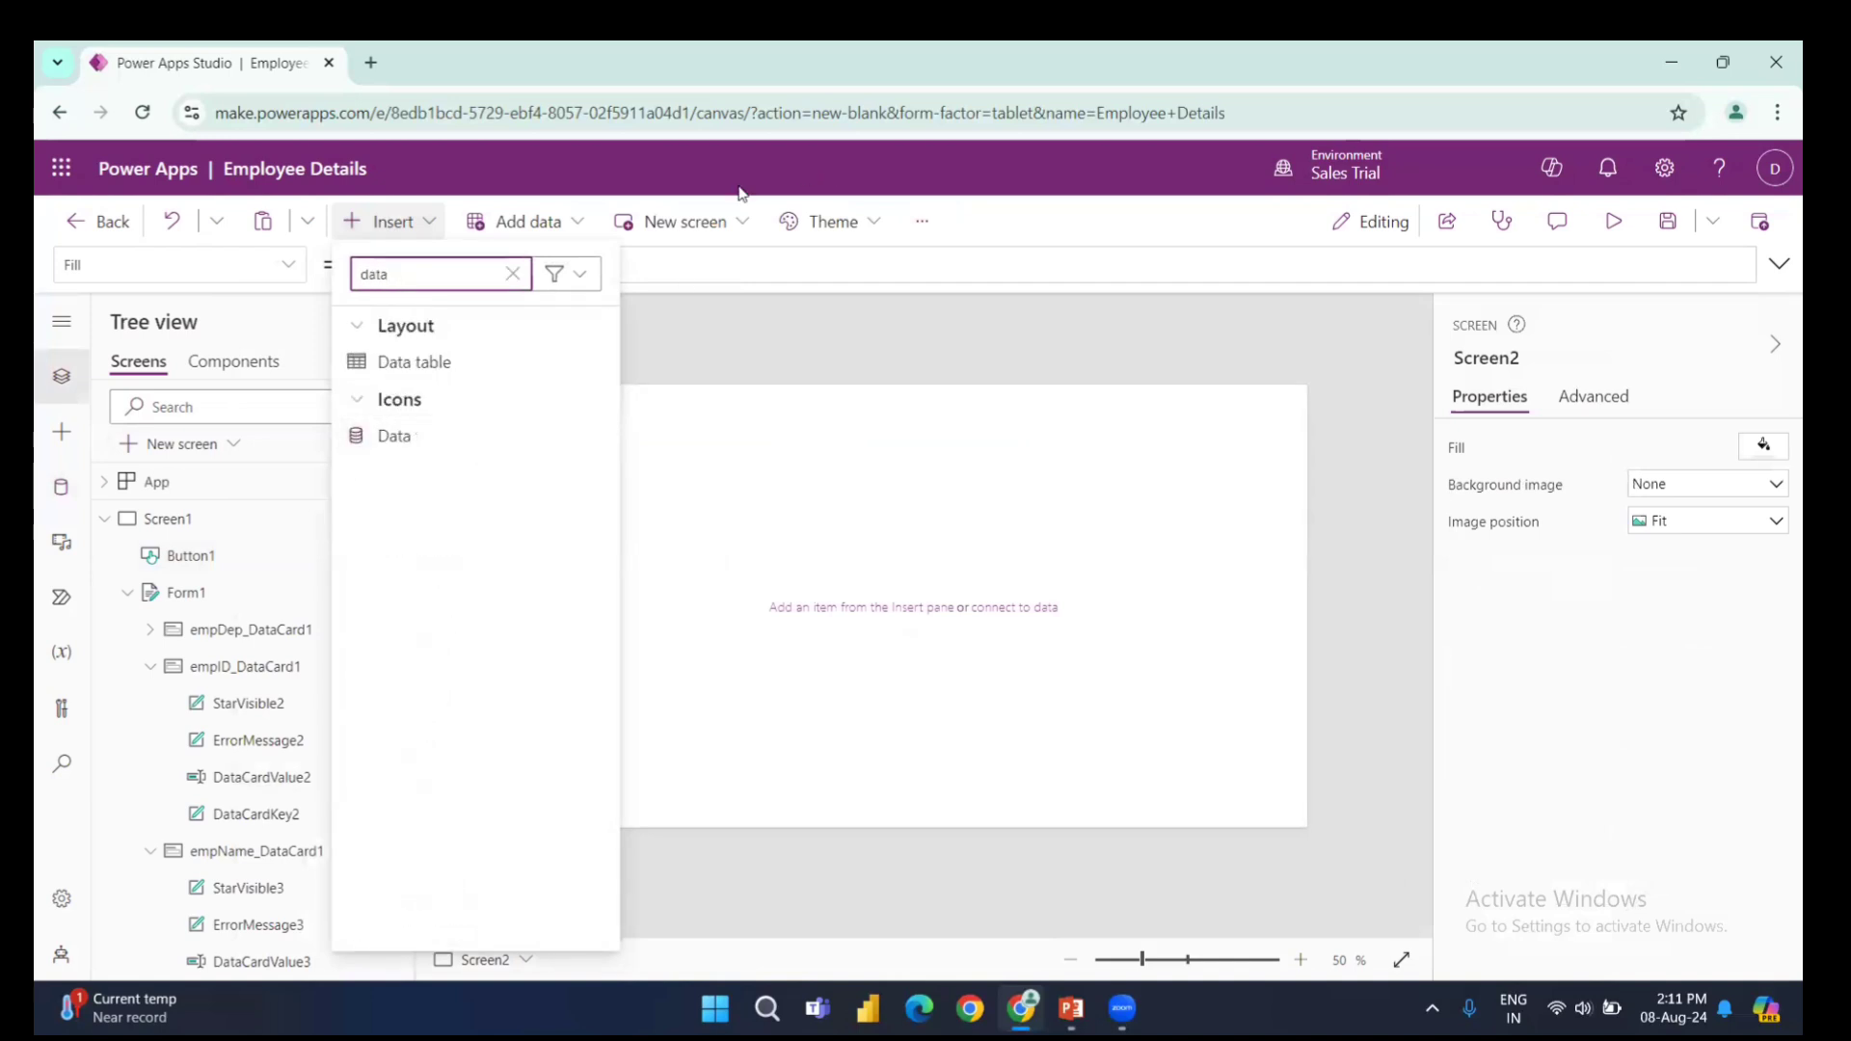
pyautogui.click(489, 362)
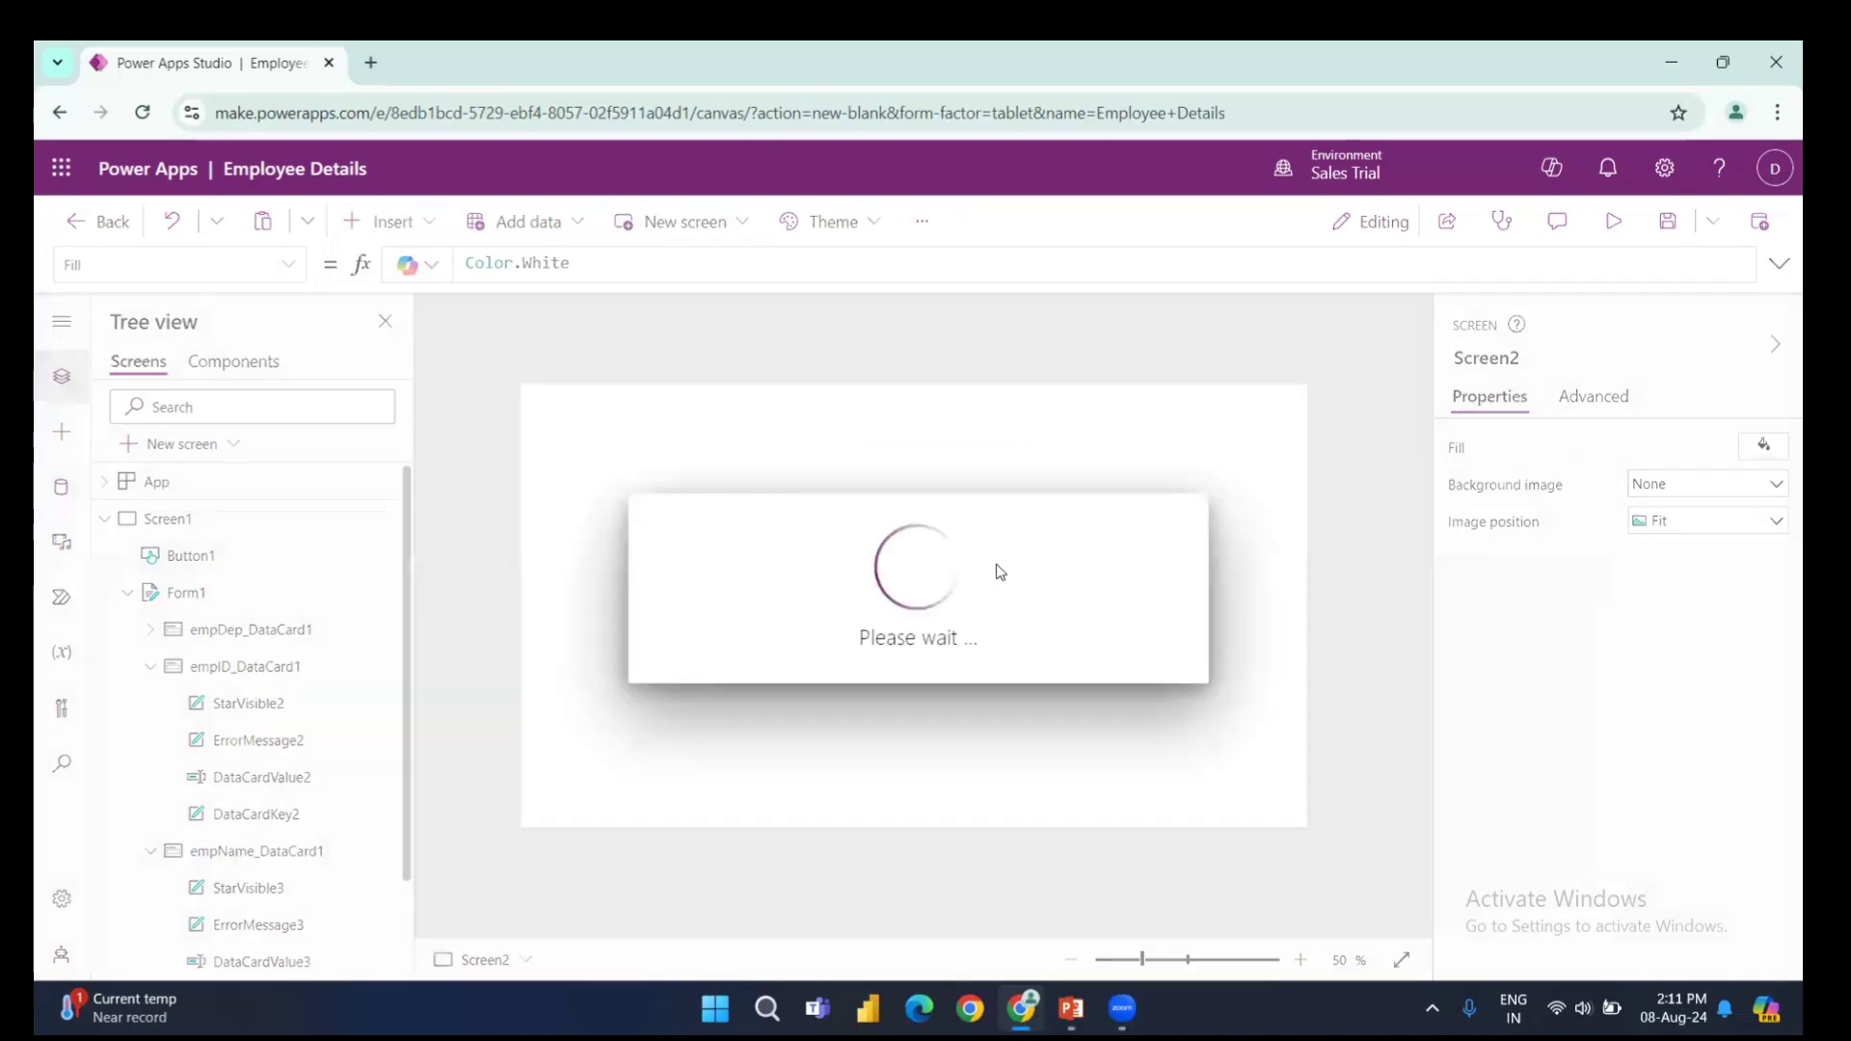
# - Widen the data table to about 1164 and set its data source to Employees
pyautogui.moveTo(1128, 613)
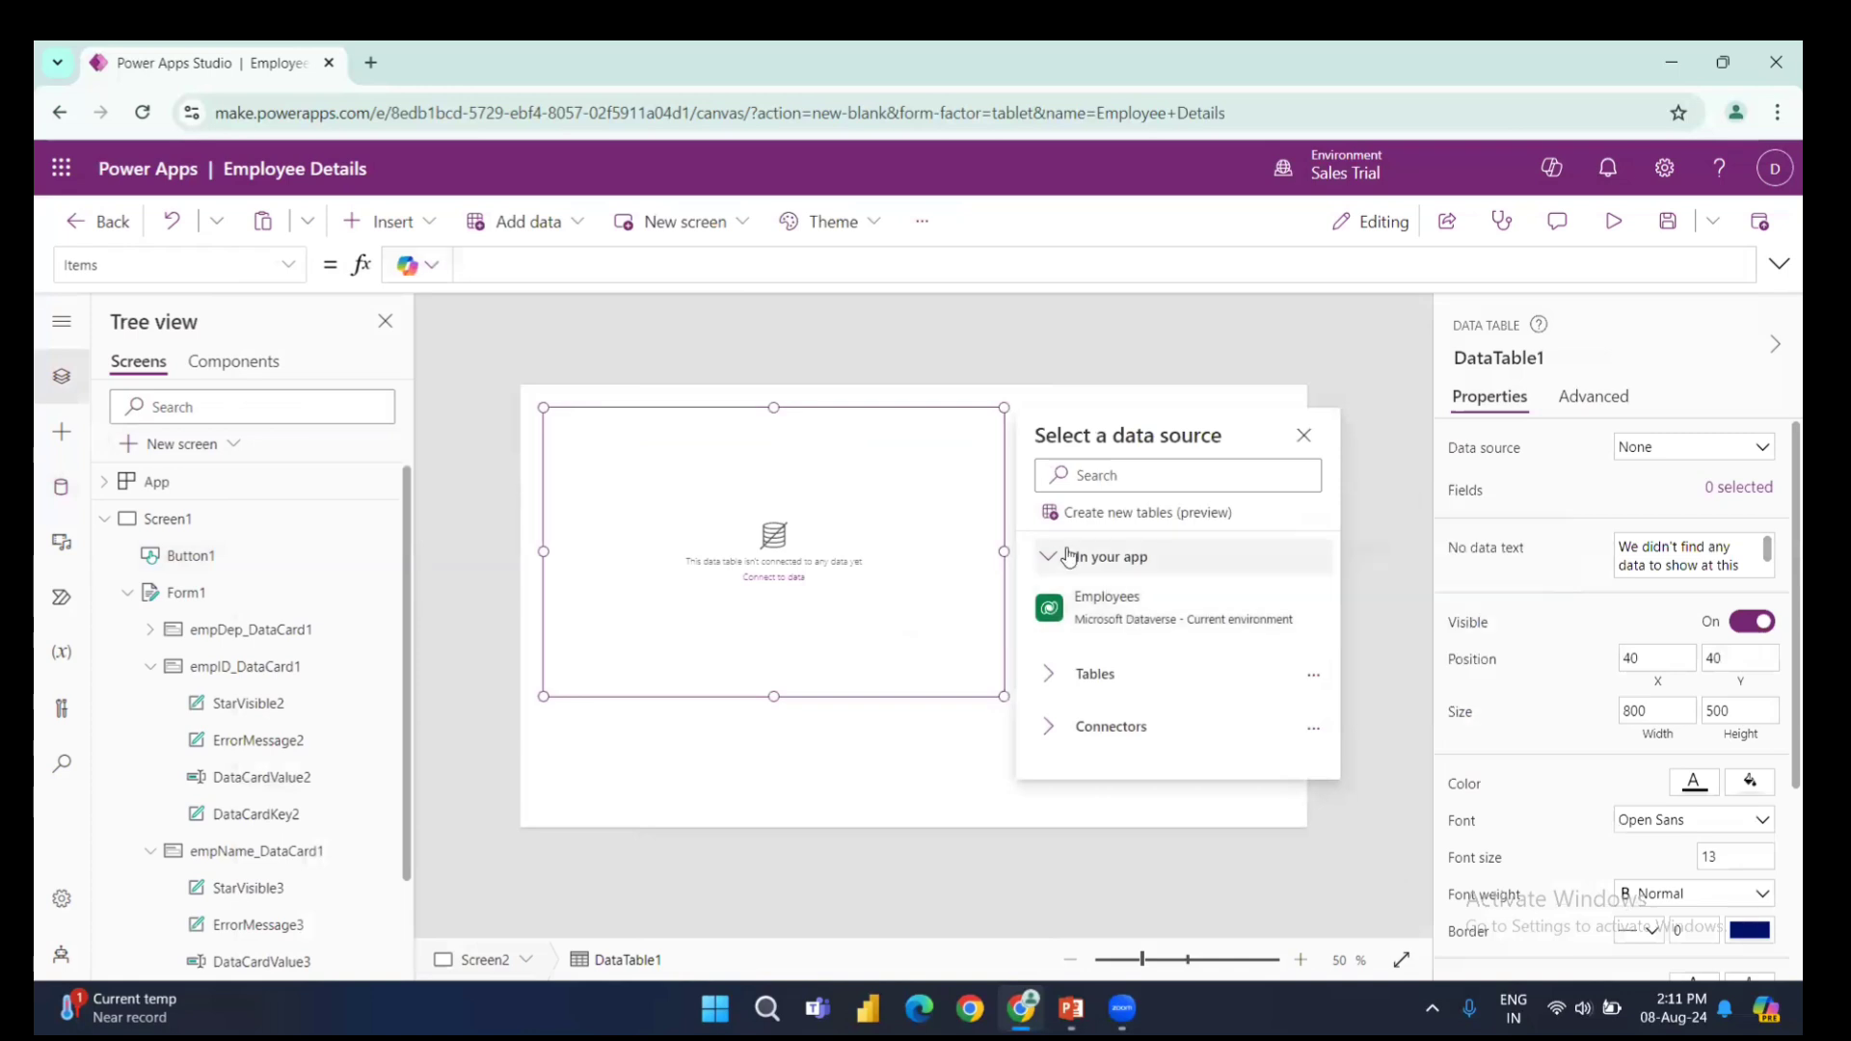
pyautogui.moveTo(1066, 615)
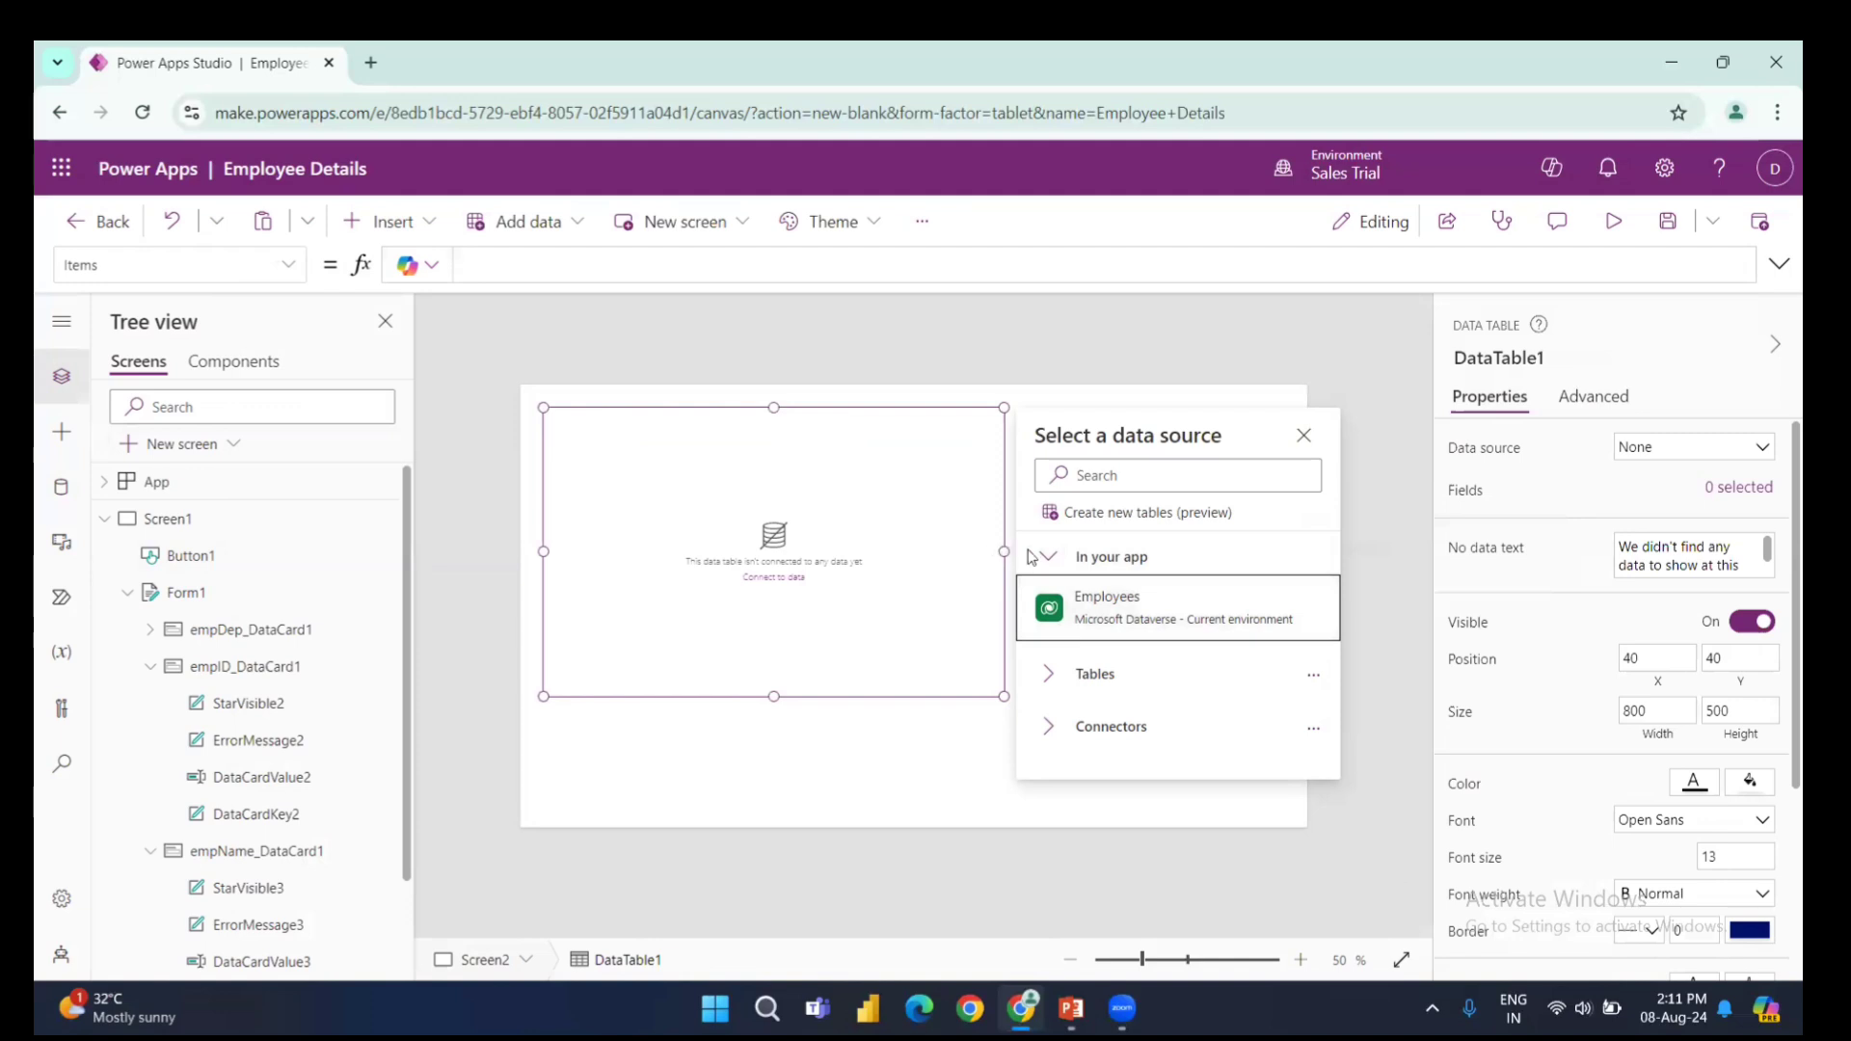
pyautogui.moveTo(1005, 552); pyautogui.dragTo(1216, 542)
pyautogui.click(1640, 447)
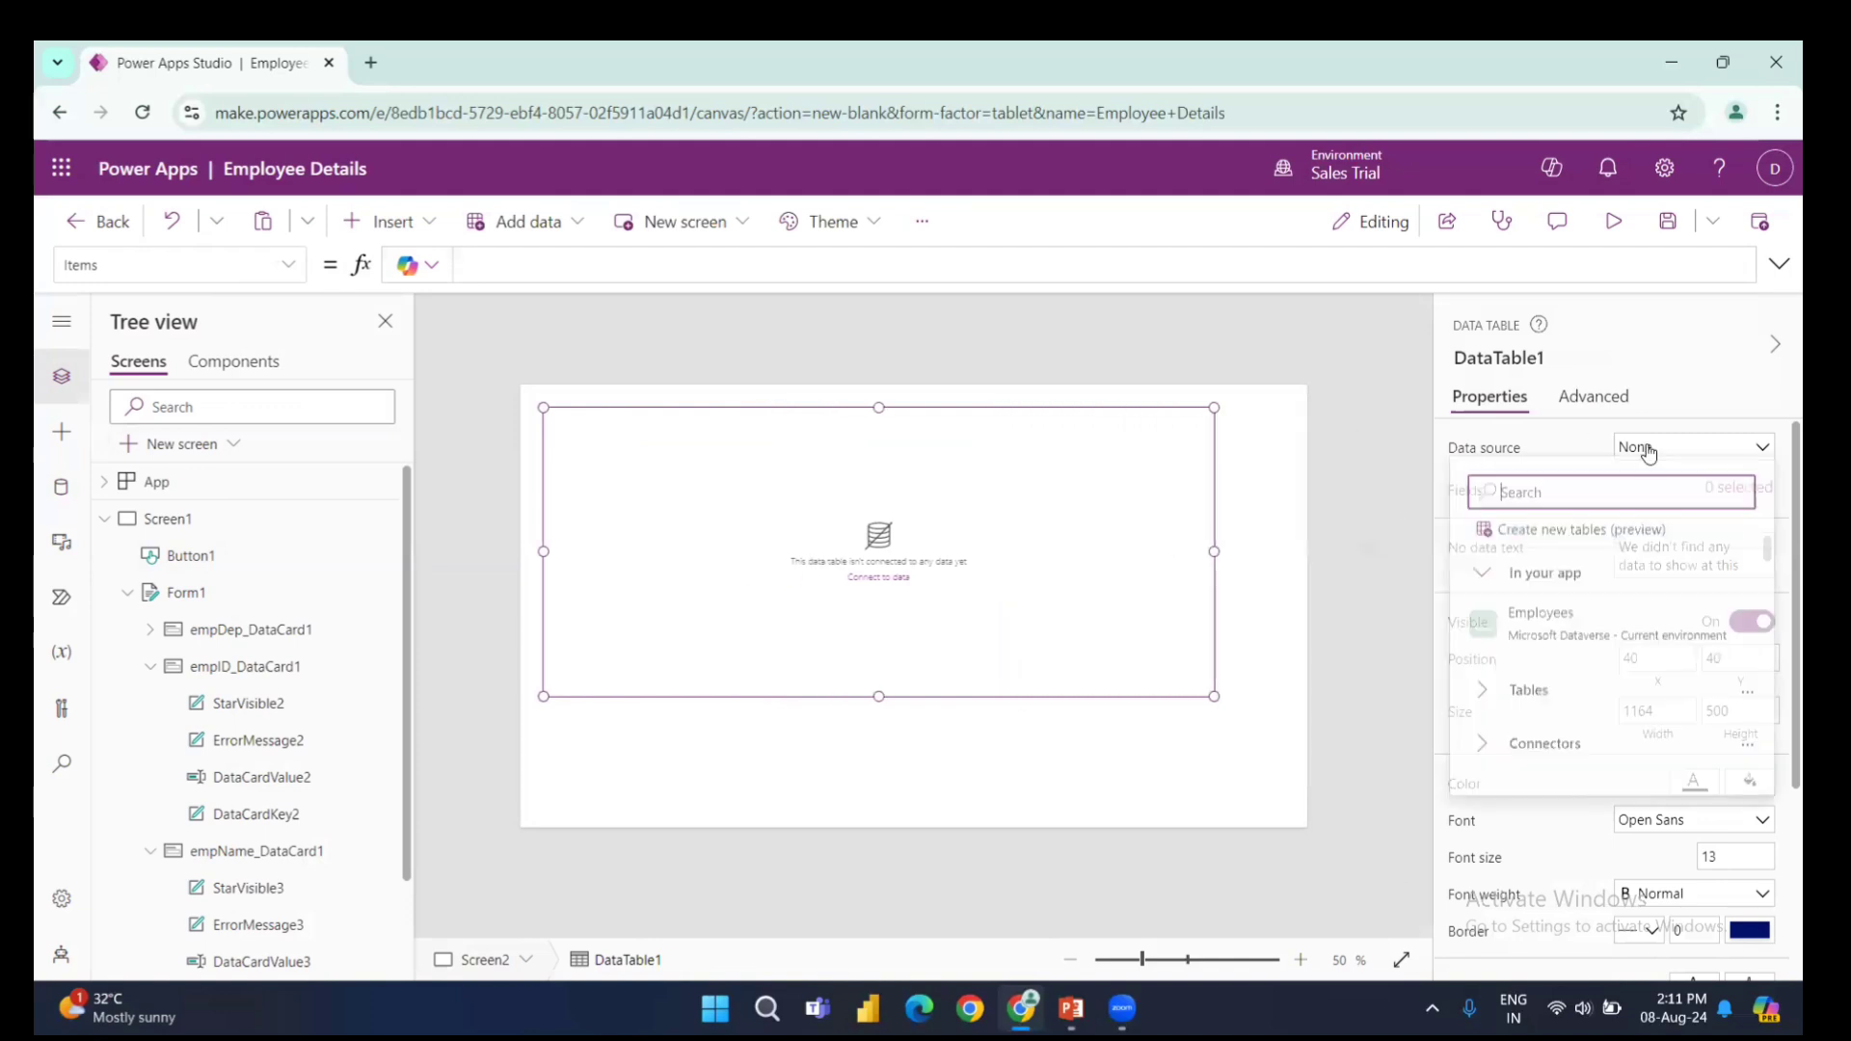
pyautogui.click(1576, 644)
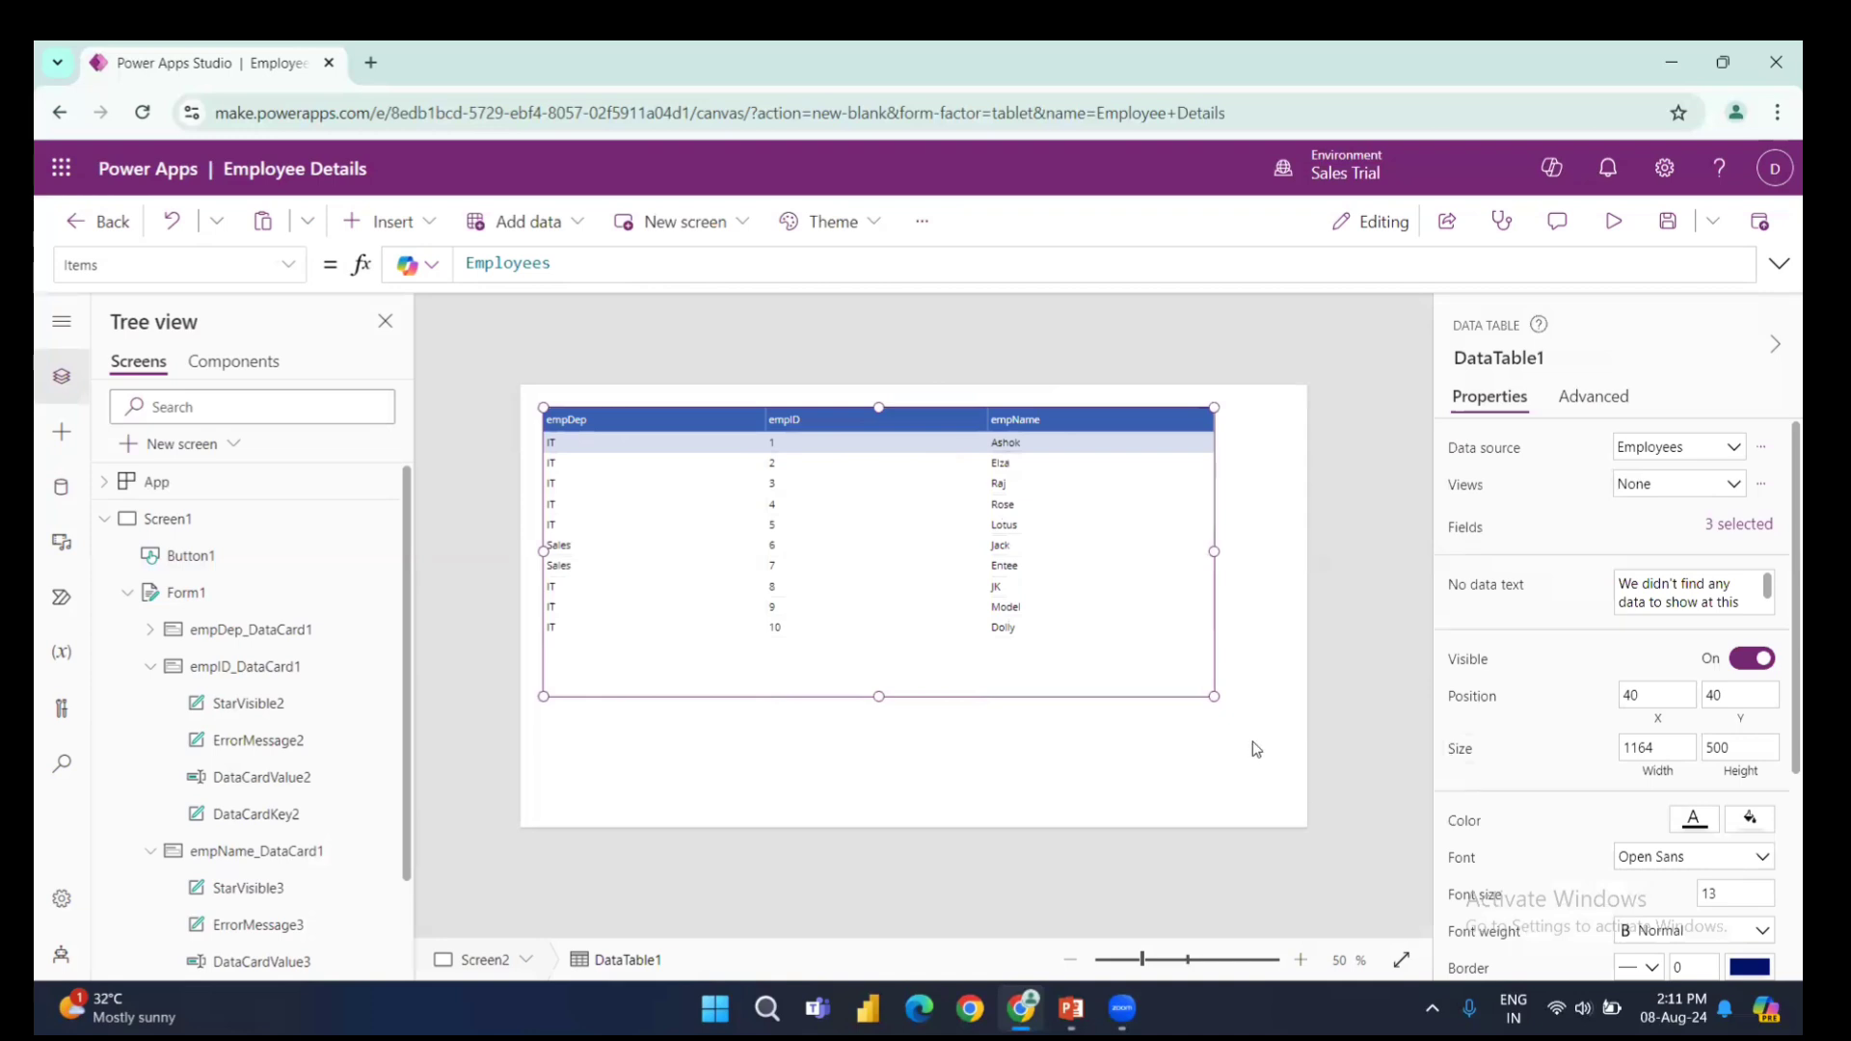
# - Resize the data table to span the screen below a header strip, at position 0, 102 with a size of 1366 by 666
pyautogui.moveTo(1213, 696); pyautogui.dragTo(1307, 748)
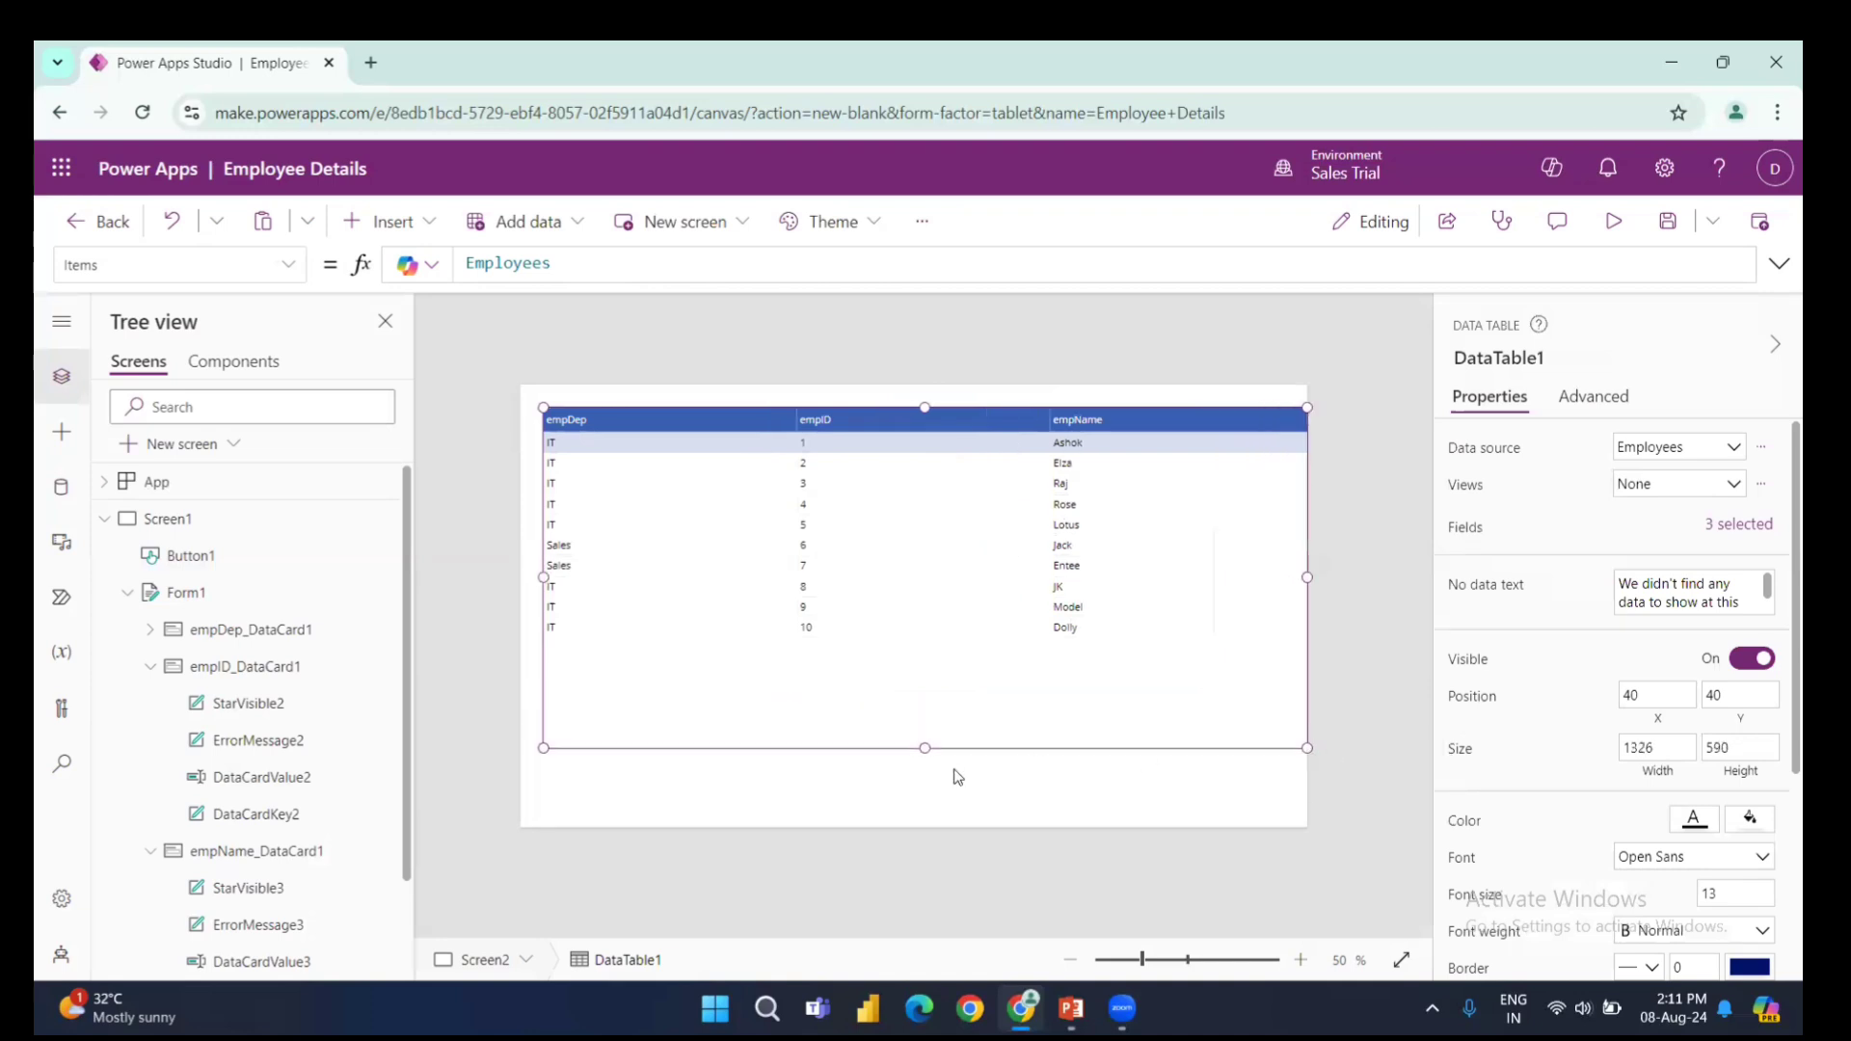
pyautogui.moveTo(926, 750); pyautogui.dragTo(927, 827)
pyautogui.moveTo(544, 618); pyautogui.dragTo(505, 618)
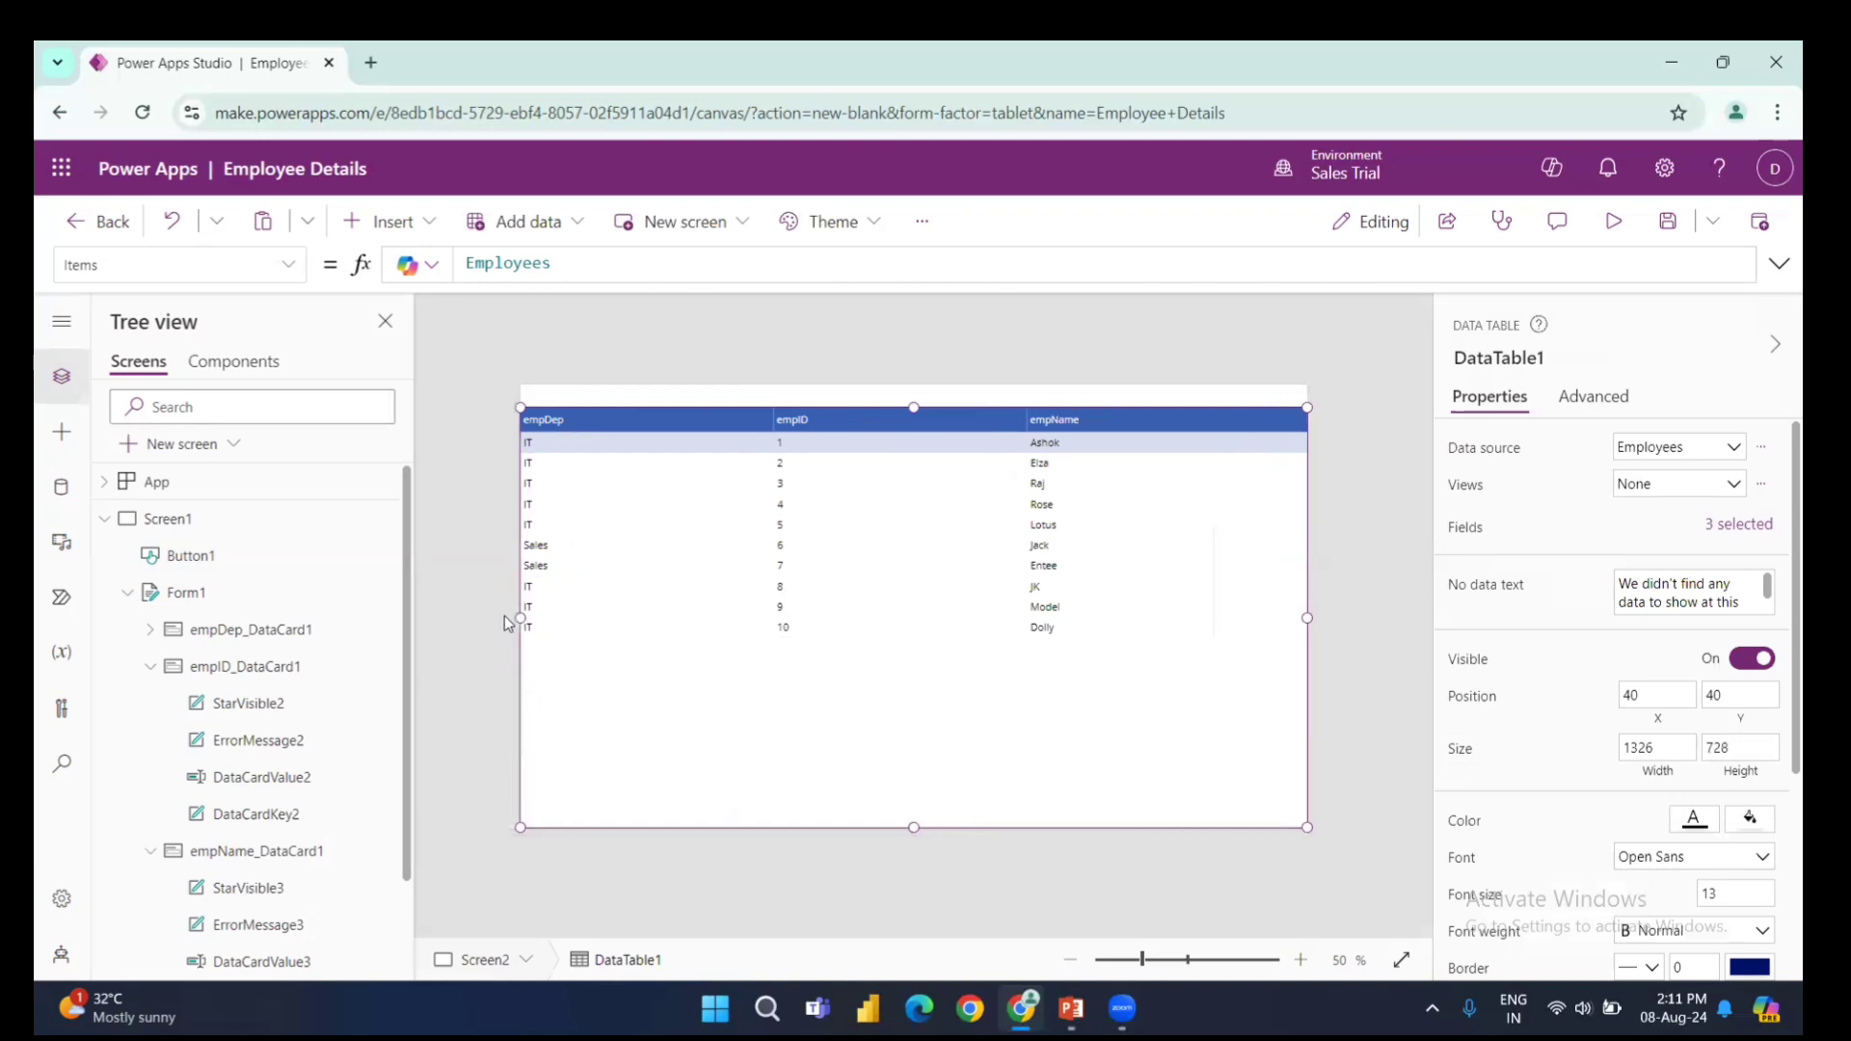
pyautogui.moveTo(914, 406); pyautogui.dragTo(915, 443)
# - Insert a text input and stretch it over the strip above the data table, at position 0, 0 with a size of 1366 by 102
pyautogui.click(391, 223)
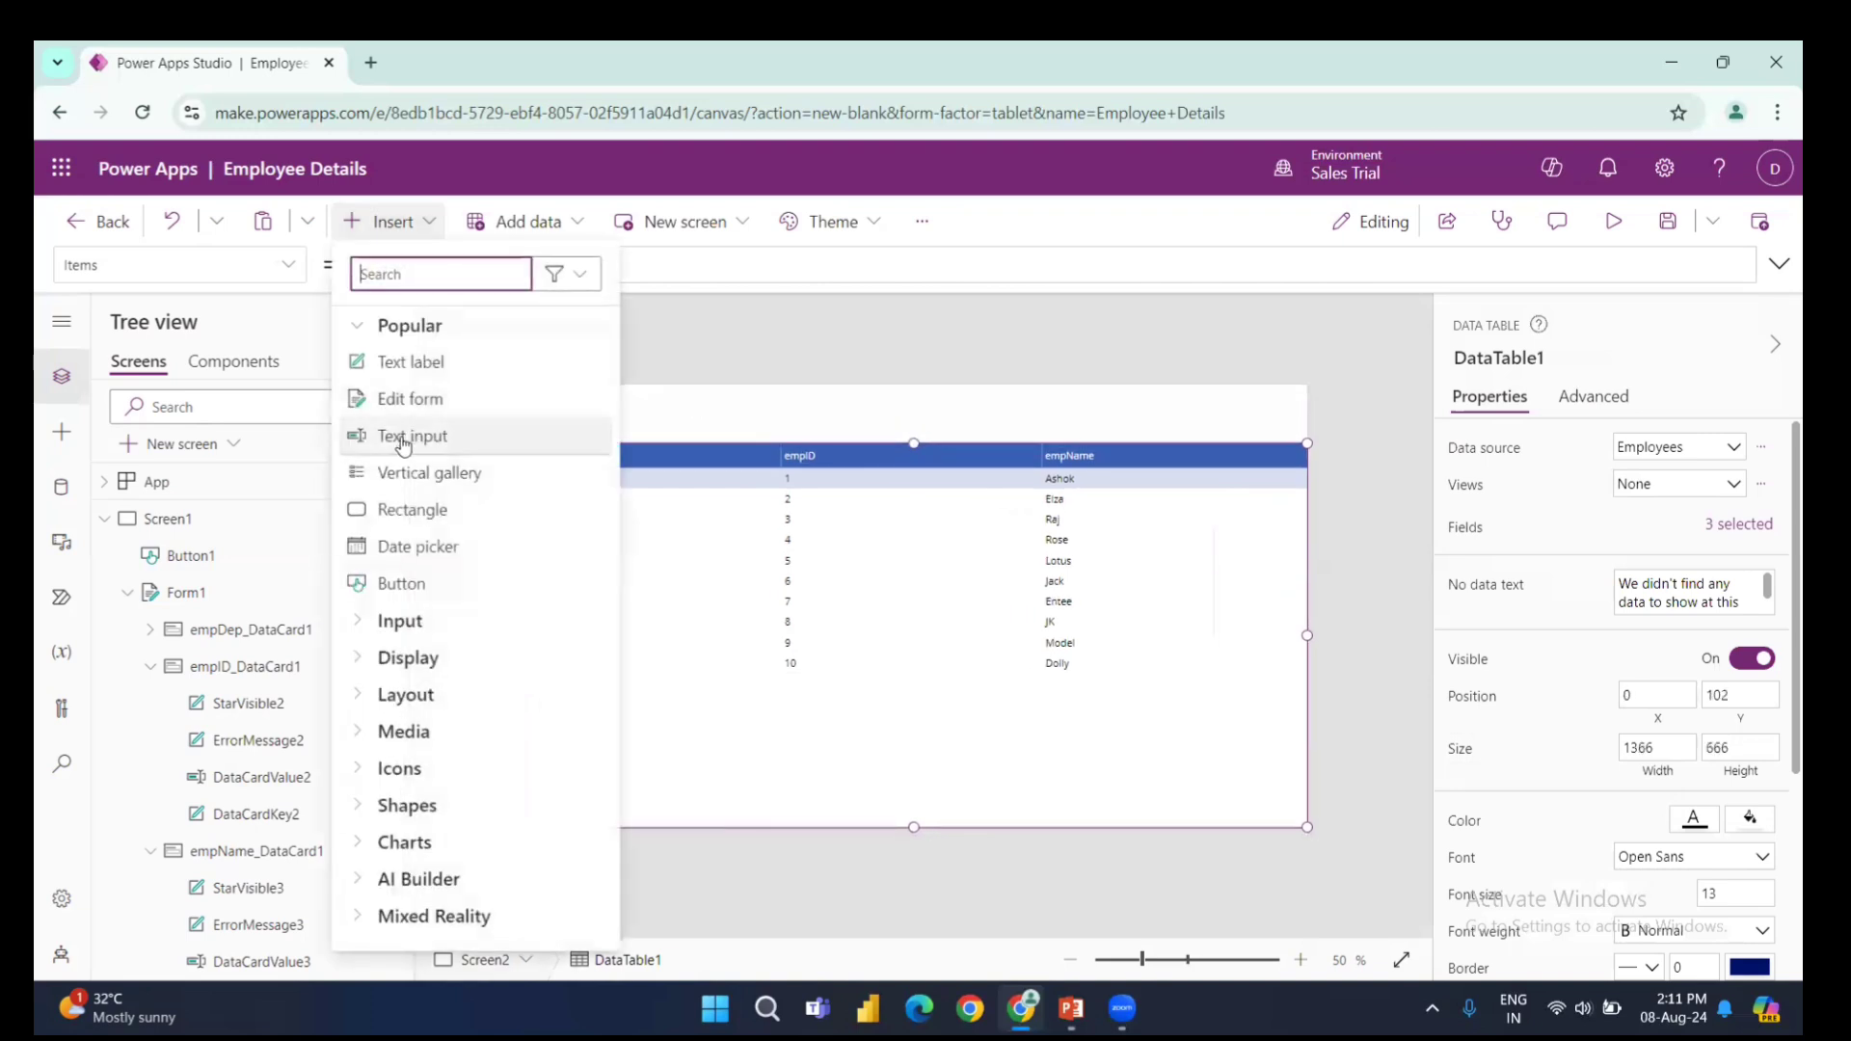
pyautogui.click(405, 436)
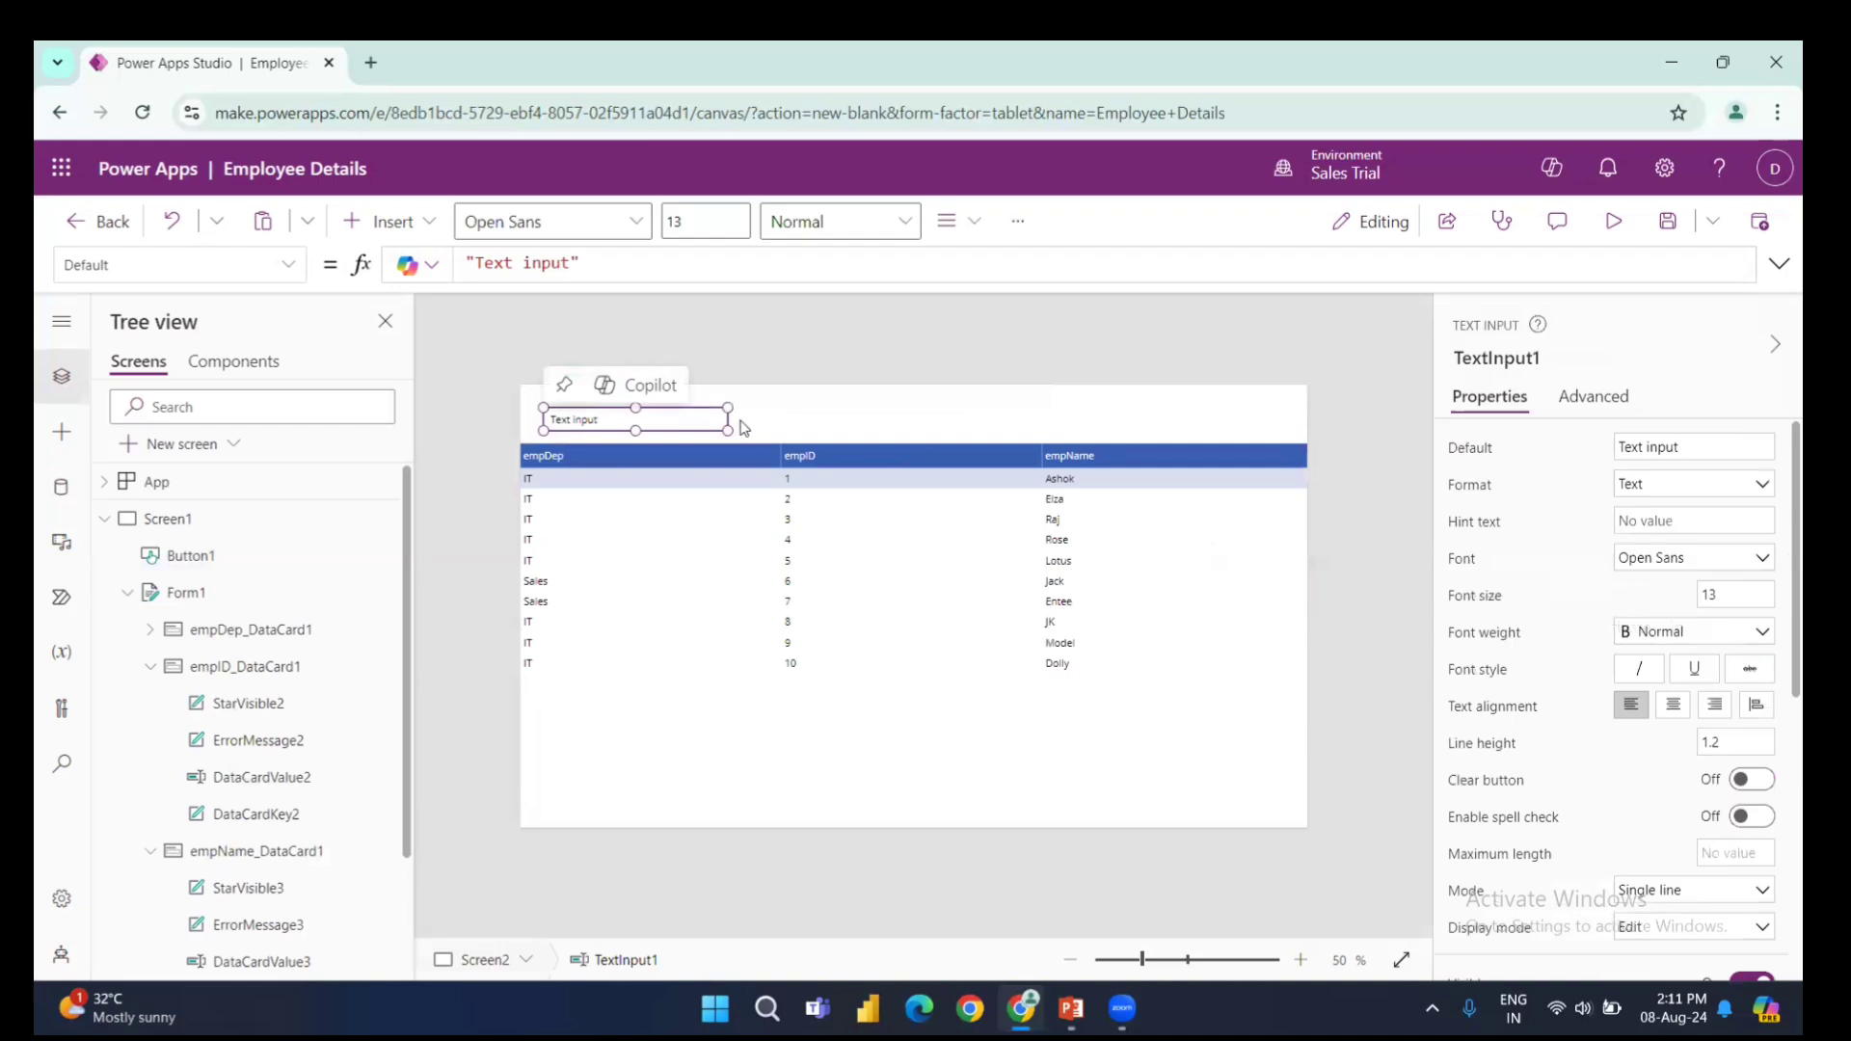
pyautogui.moveTo(728, 430); pyautogui.dragTo(1340, 443)
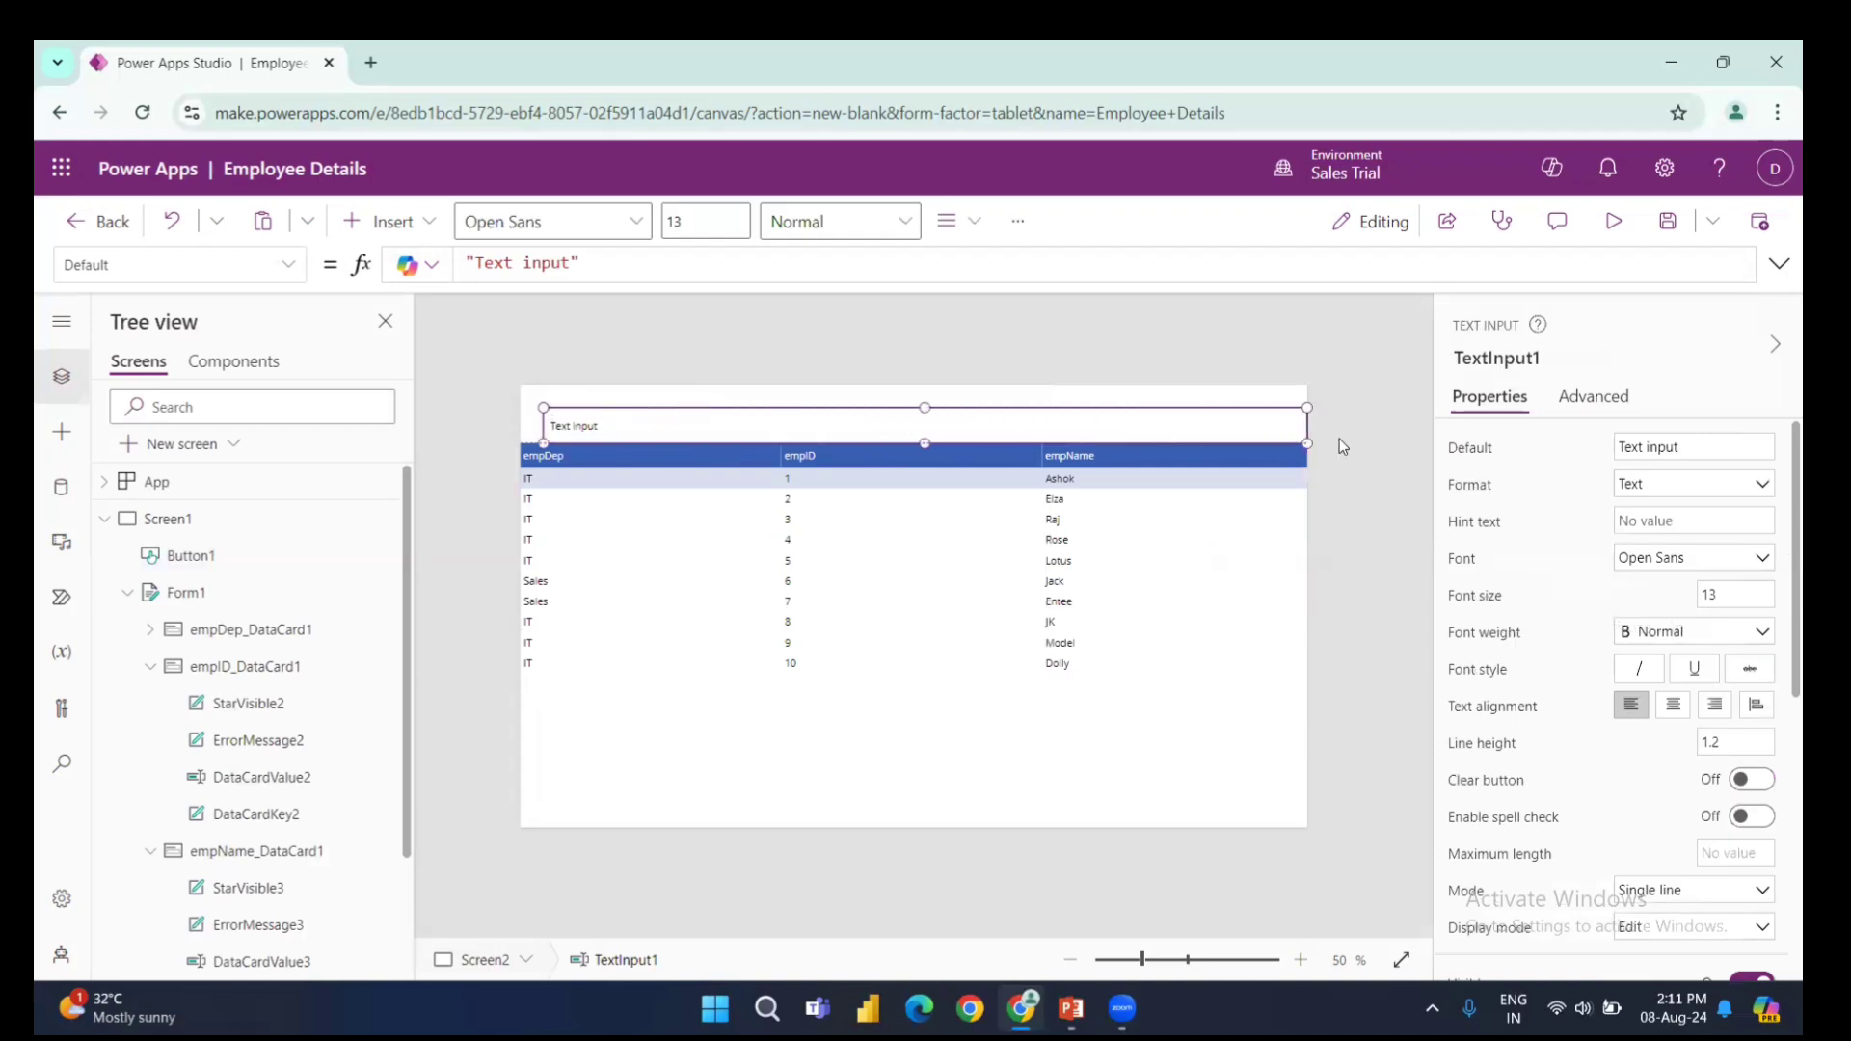
pyautogui.moveTo(925, 408); pyautogui.dragTo(924, 384)
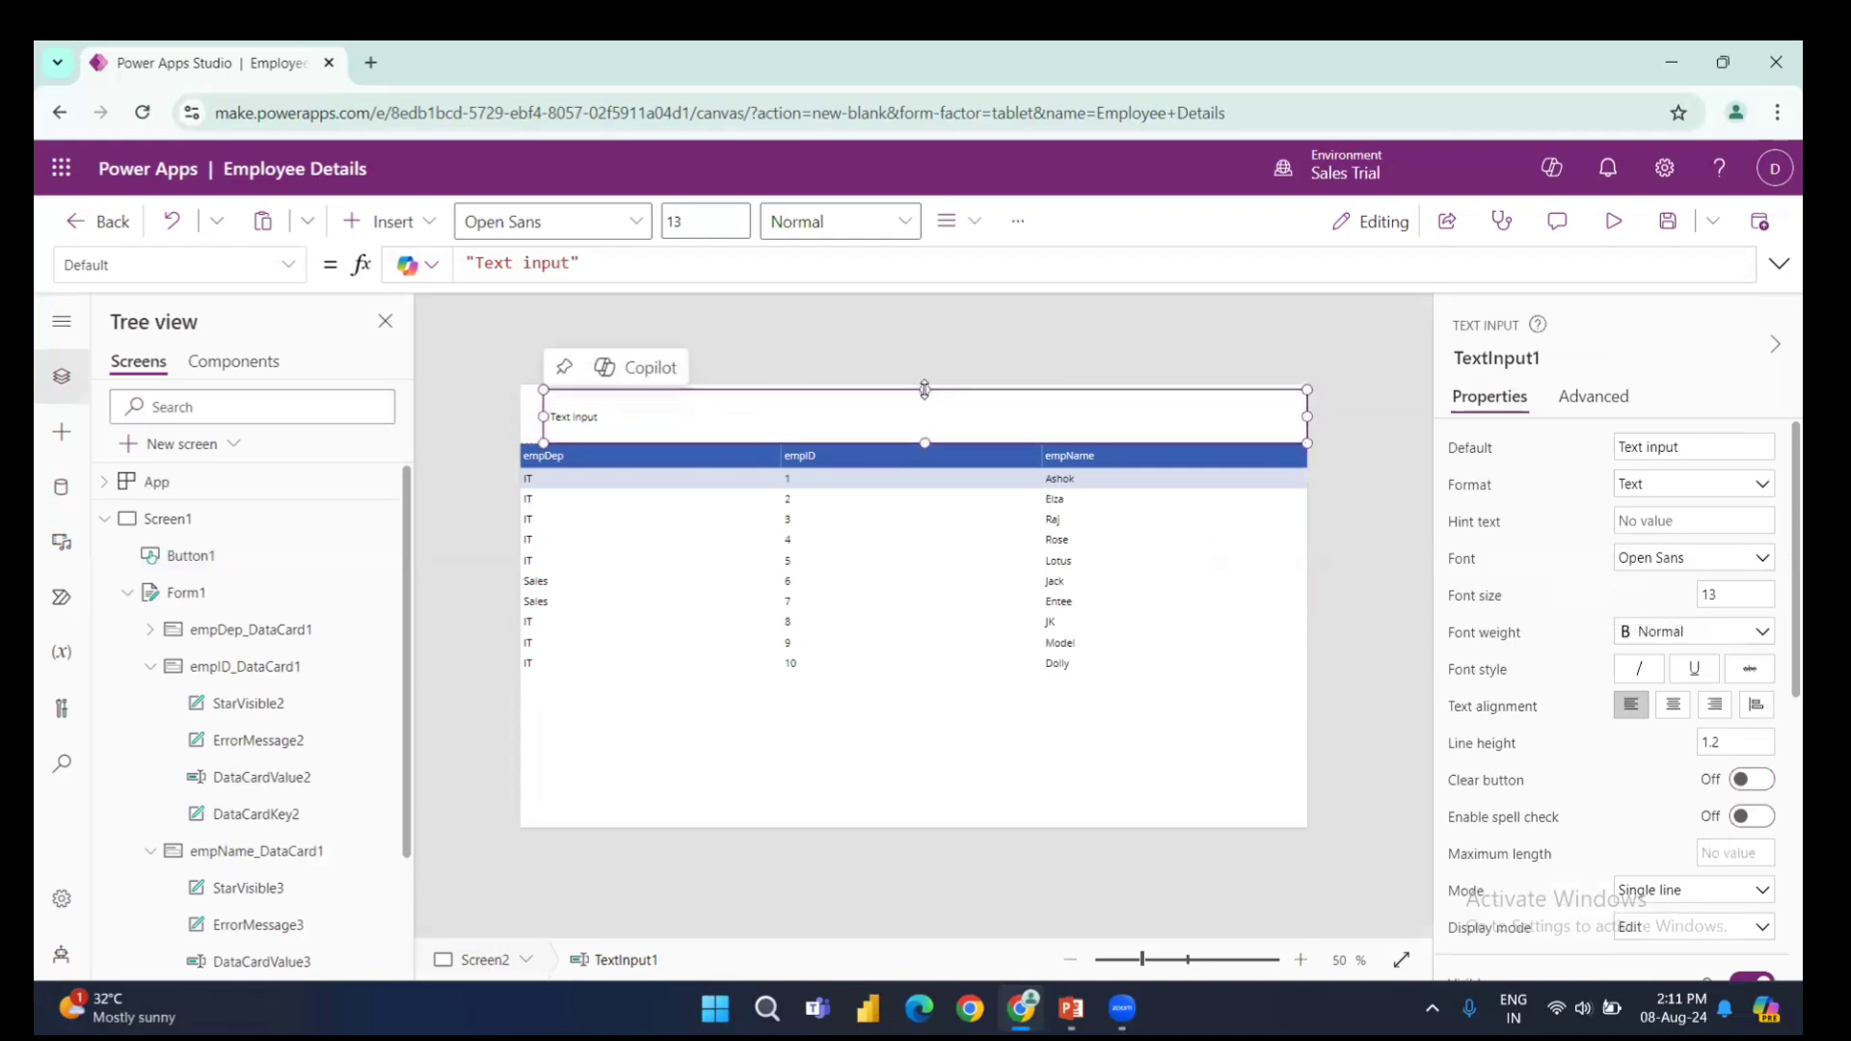
pyautogui.moveTo(545, 414); pyautogui.dragTo(510, 422)
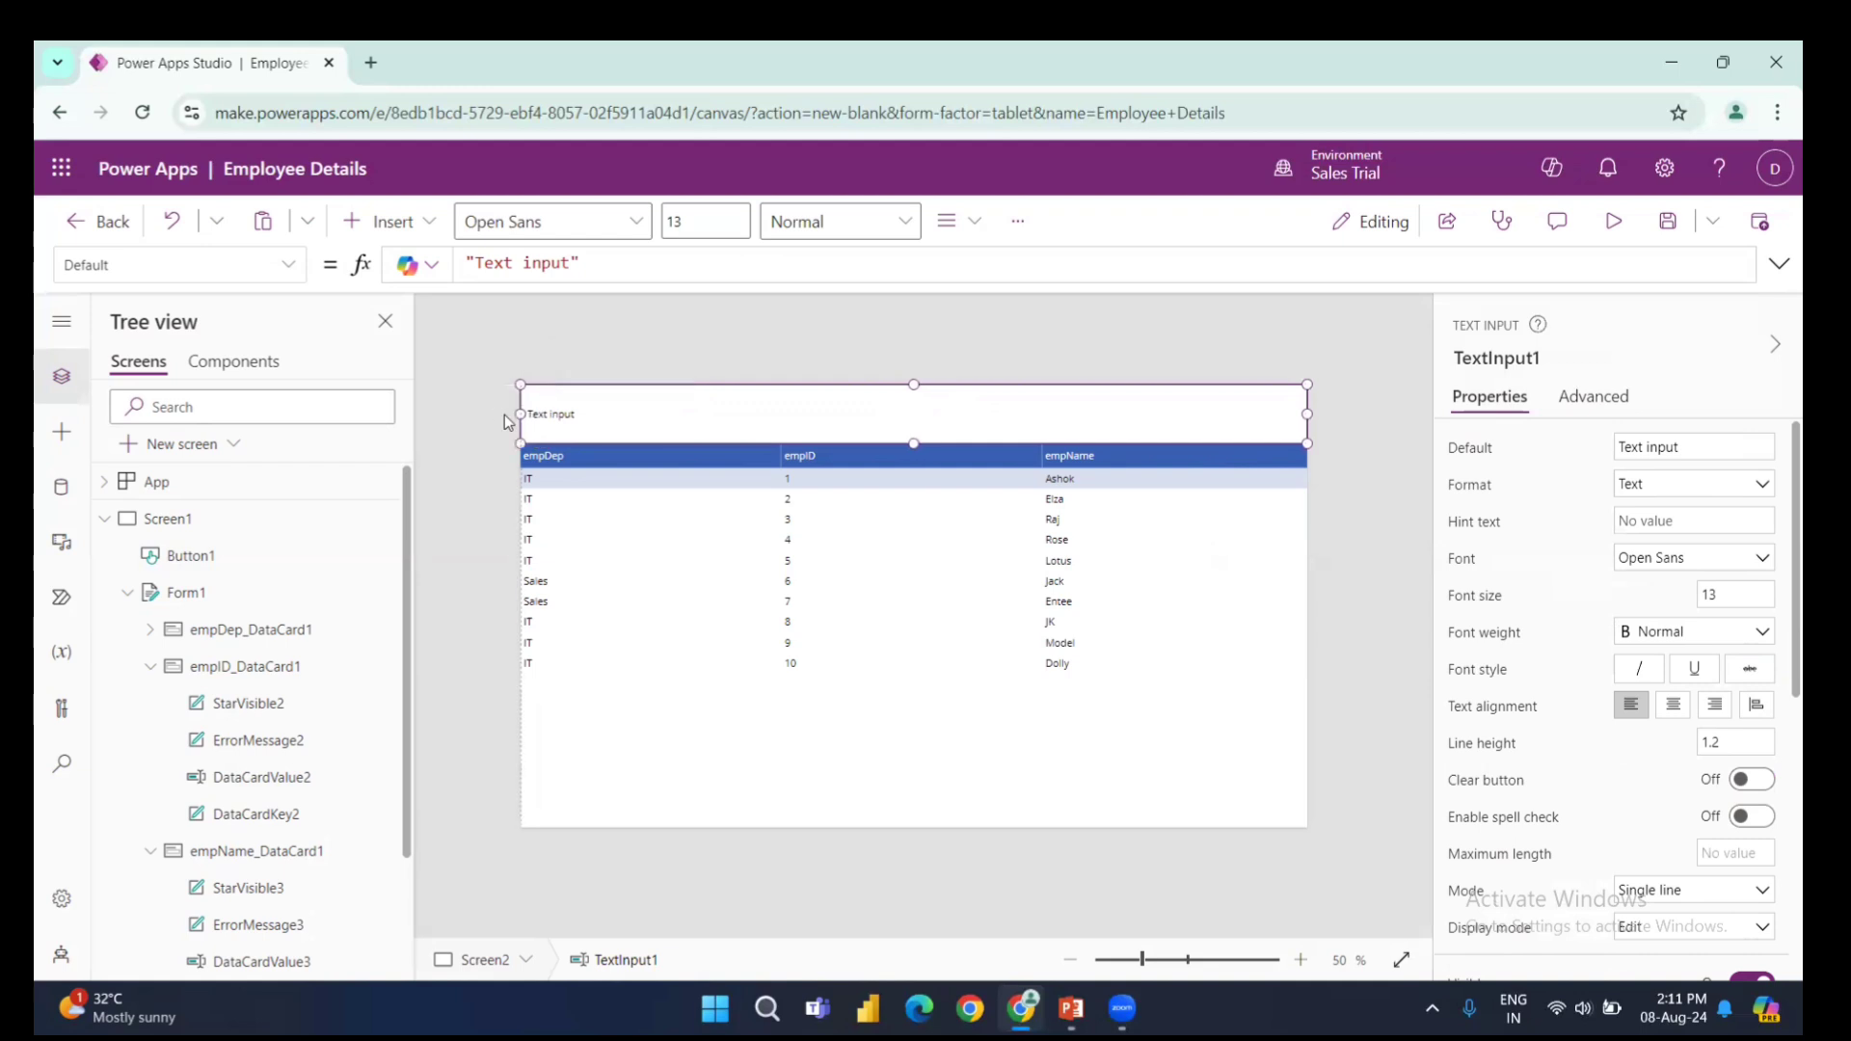
# - Set the text input's default text to "Employee Detail Forms"
pyautogui.moveTo(1682, 444); pyautogui.dragTo(1573, 458)
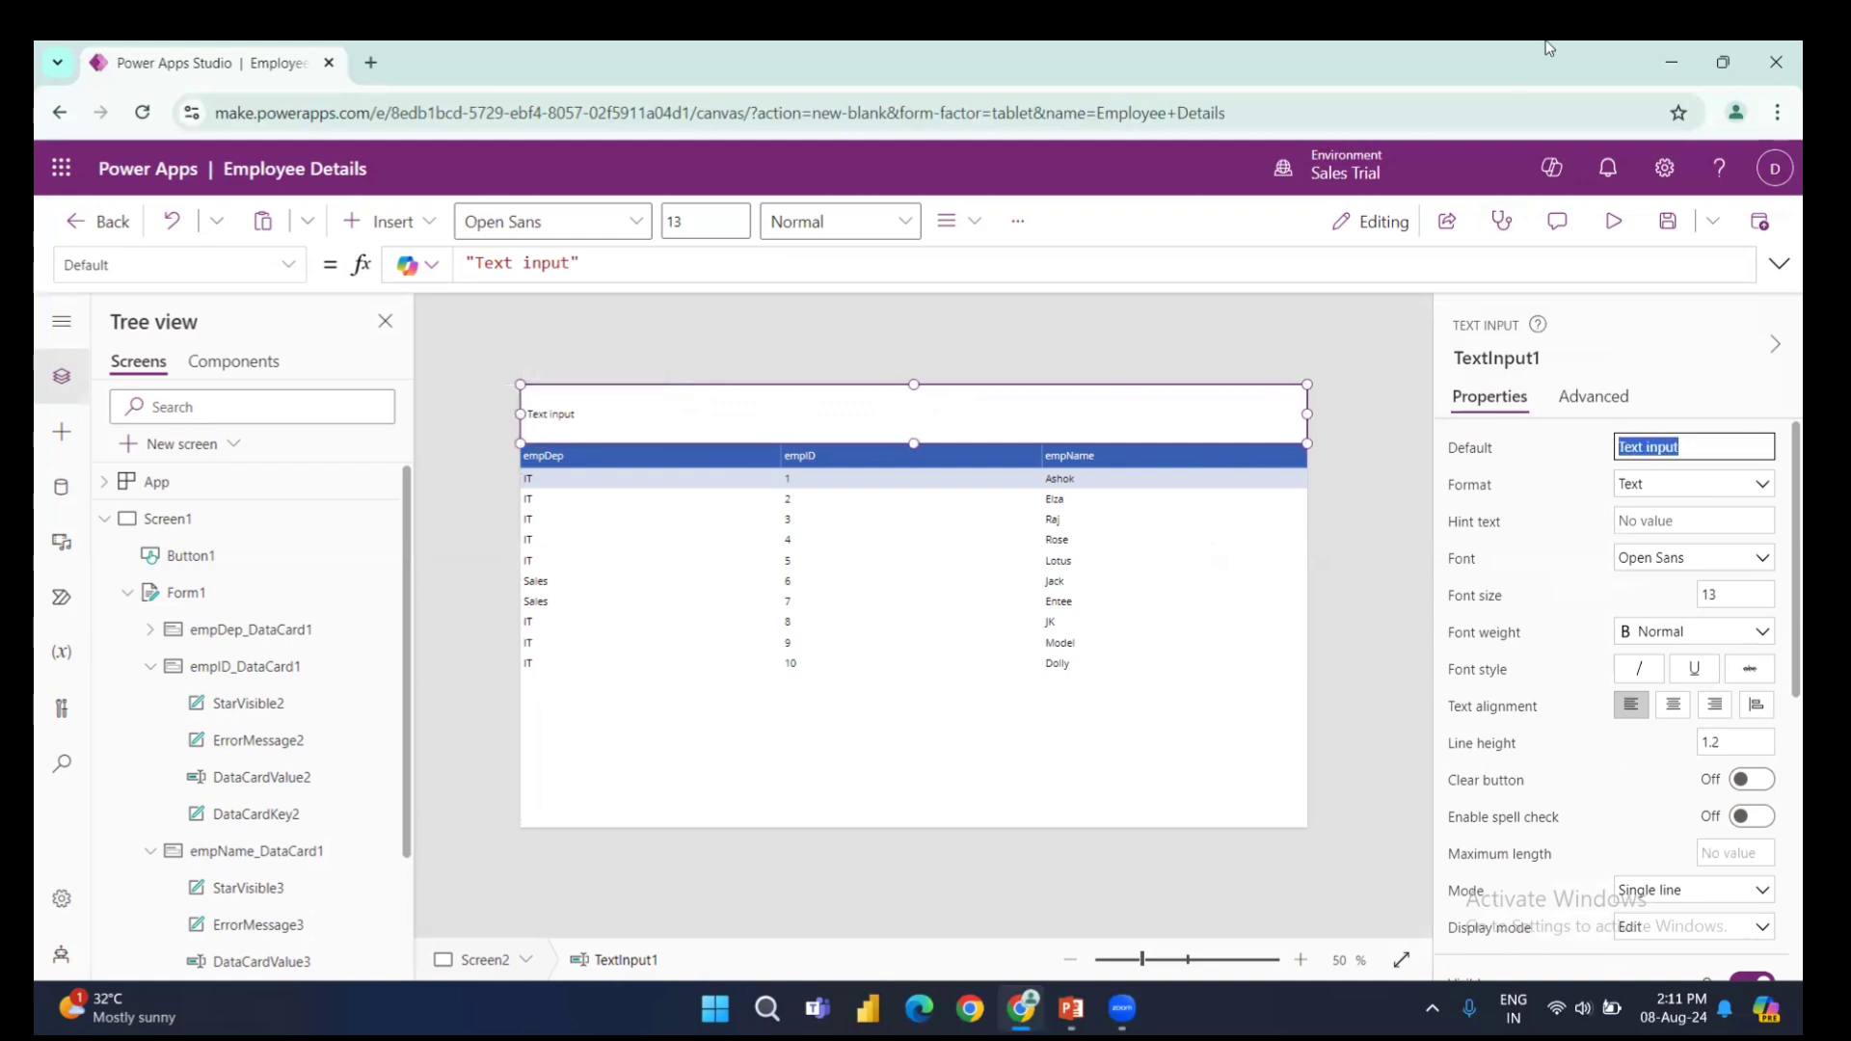
pyautogui.write('Employee detail Forms')
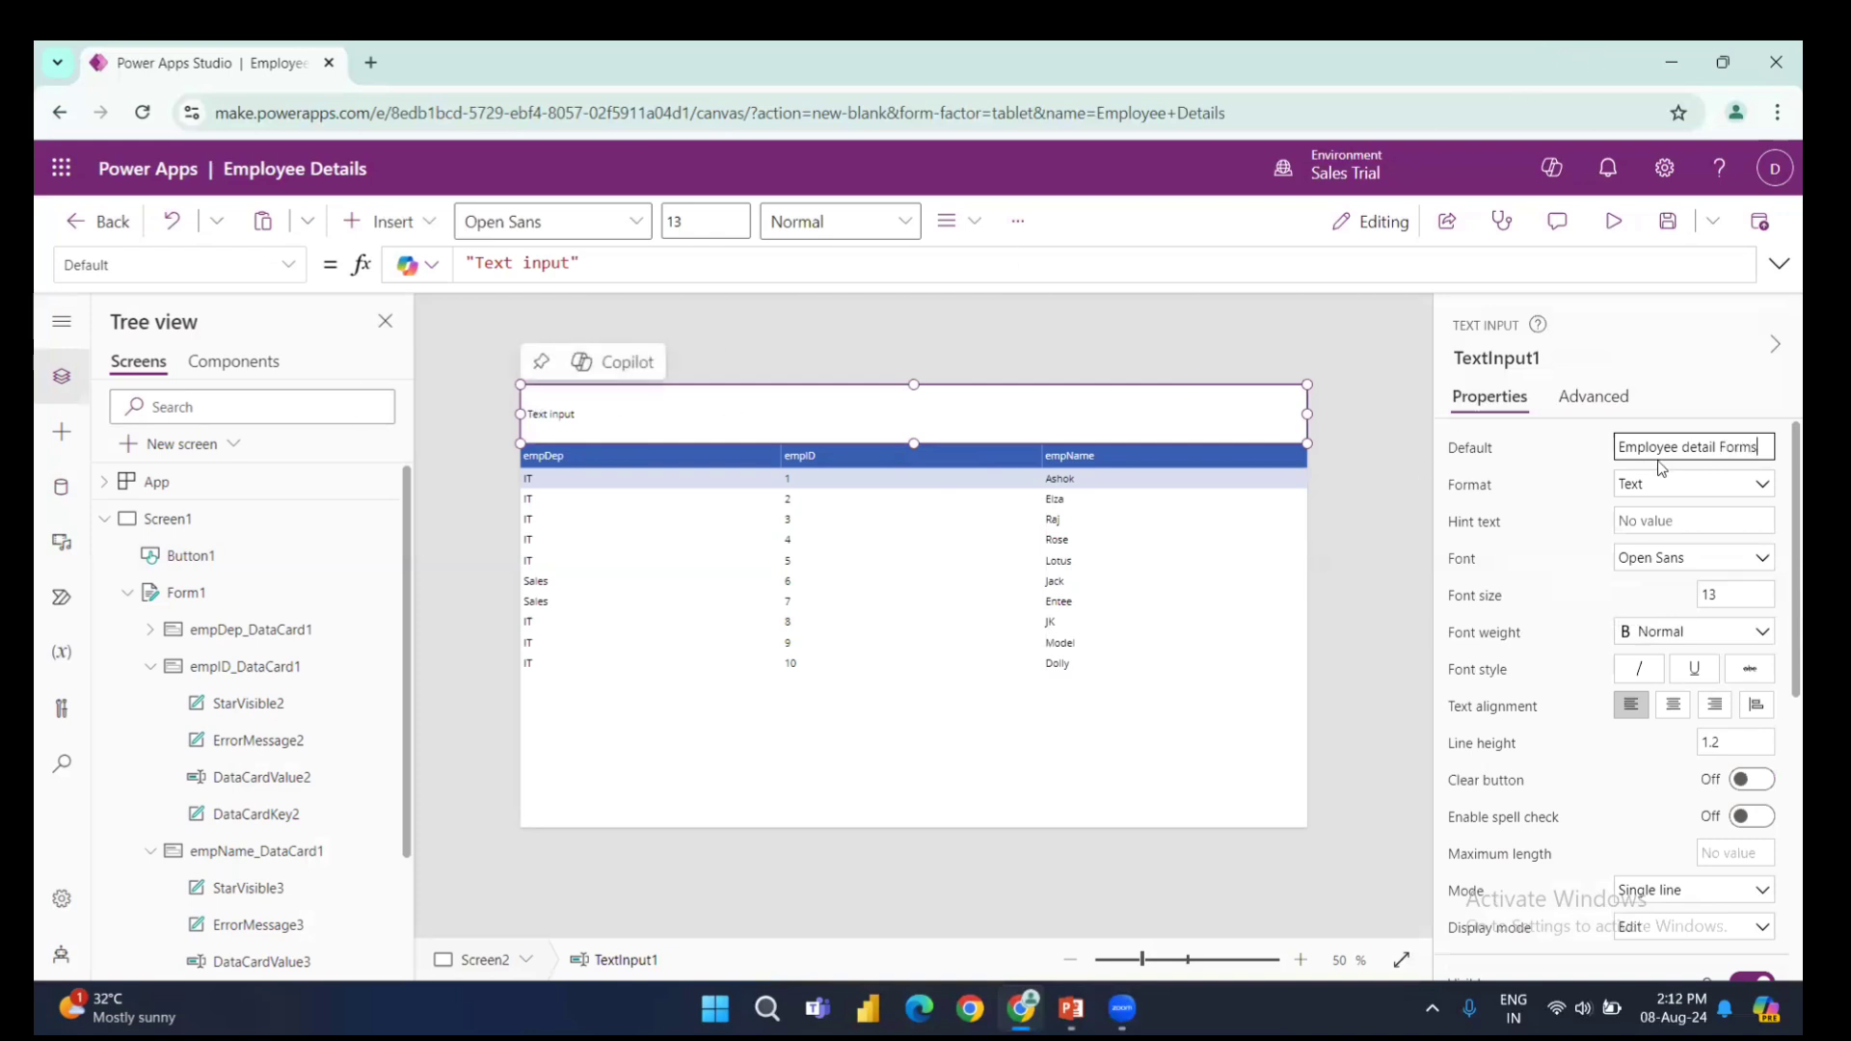
pyautogui.click(1690, 447)
pyautogui.press('BackSpace')
pyautogui.write('D')
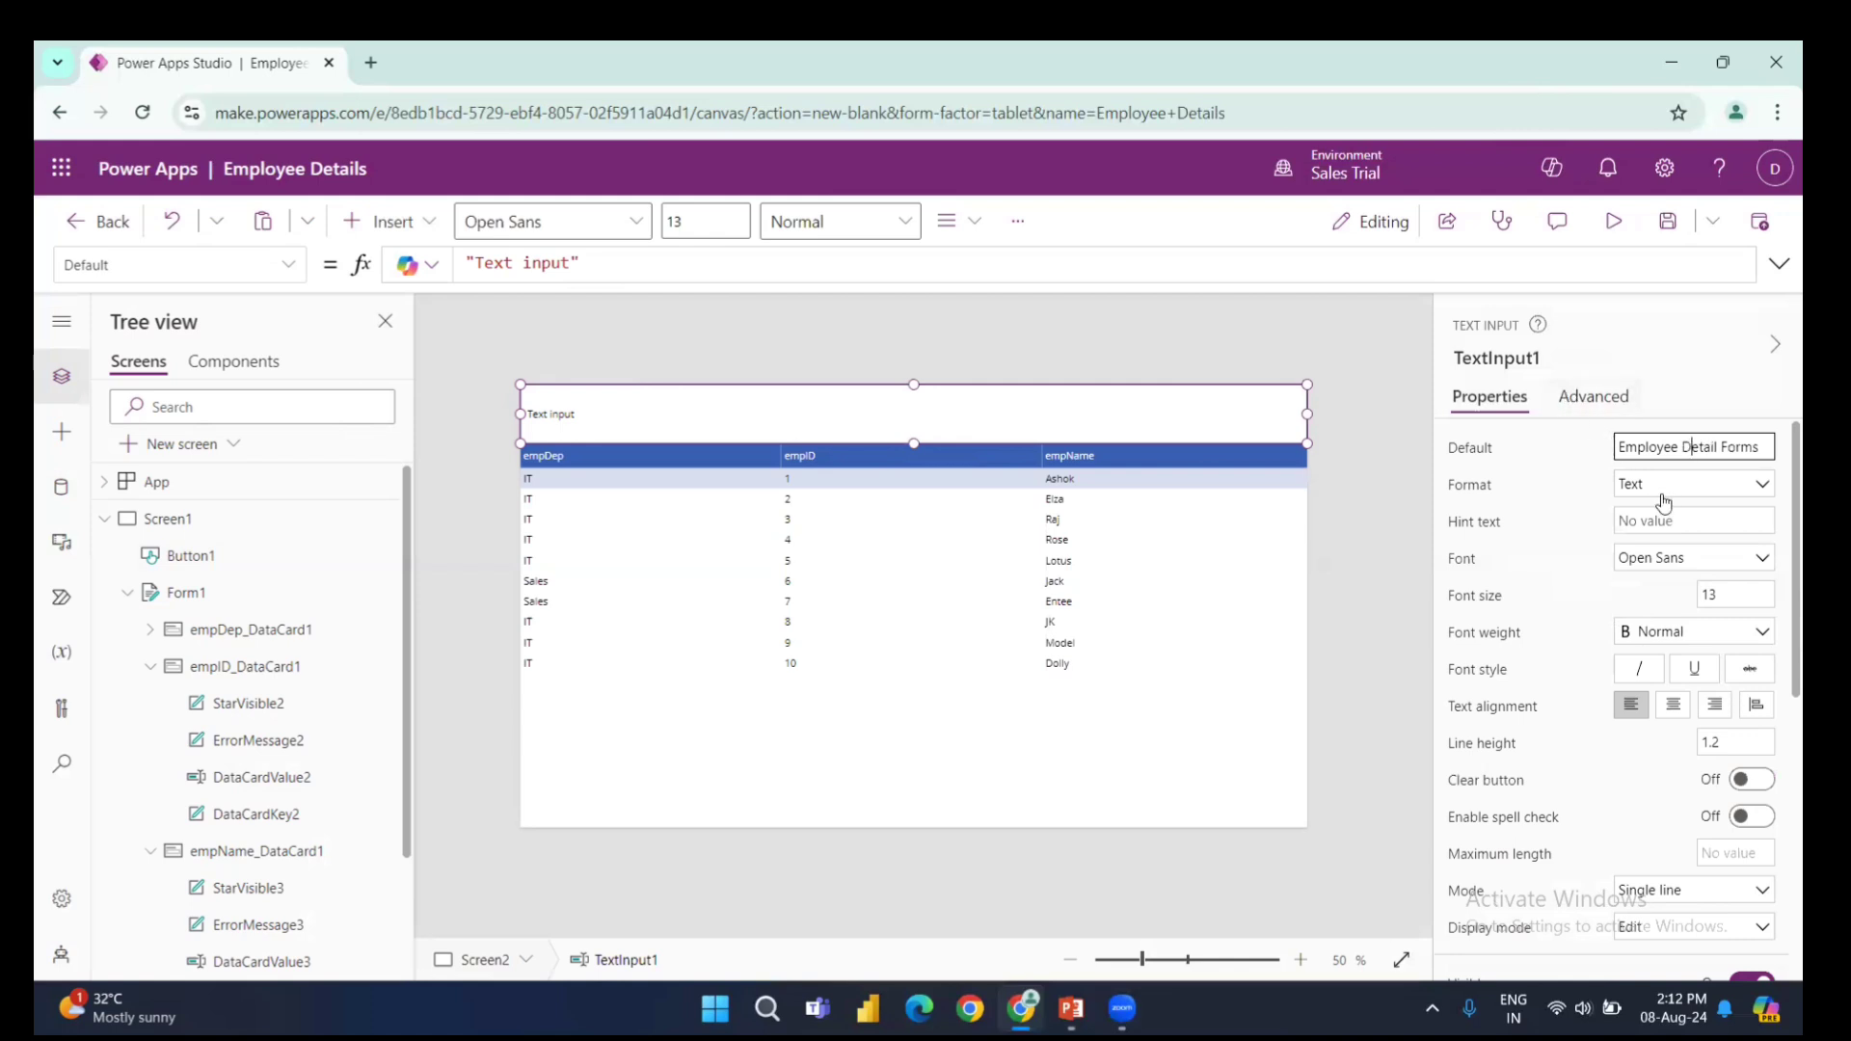
# - Format the heading text as Lato Black, Bold, size 24, and centre it
pyautogui.click(1668, 566)
pyautogui.click(1695, 571)
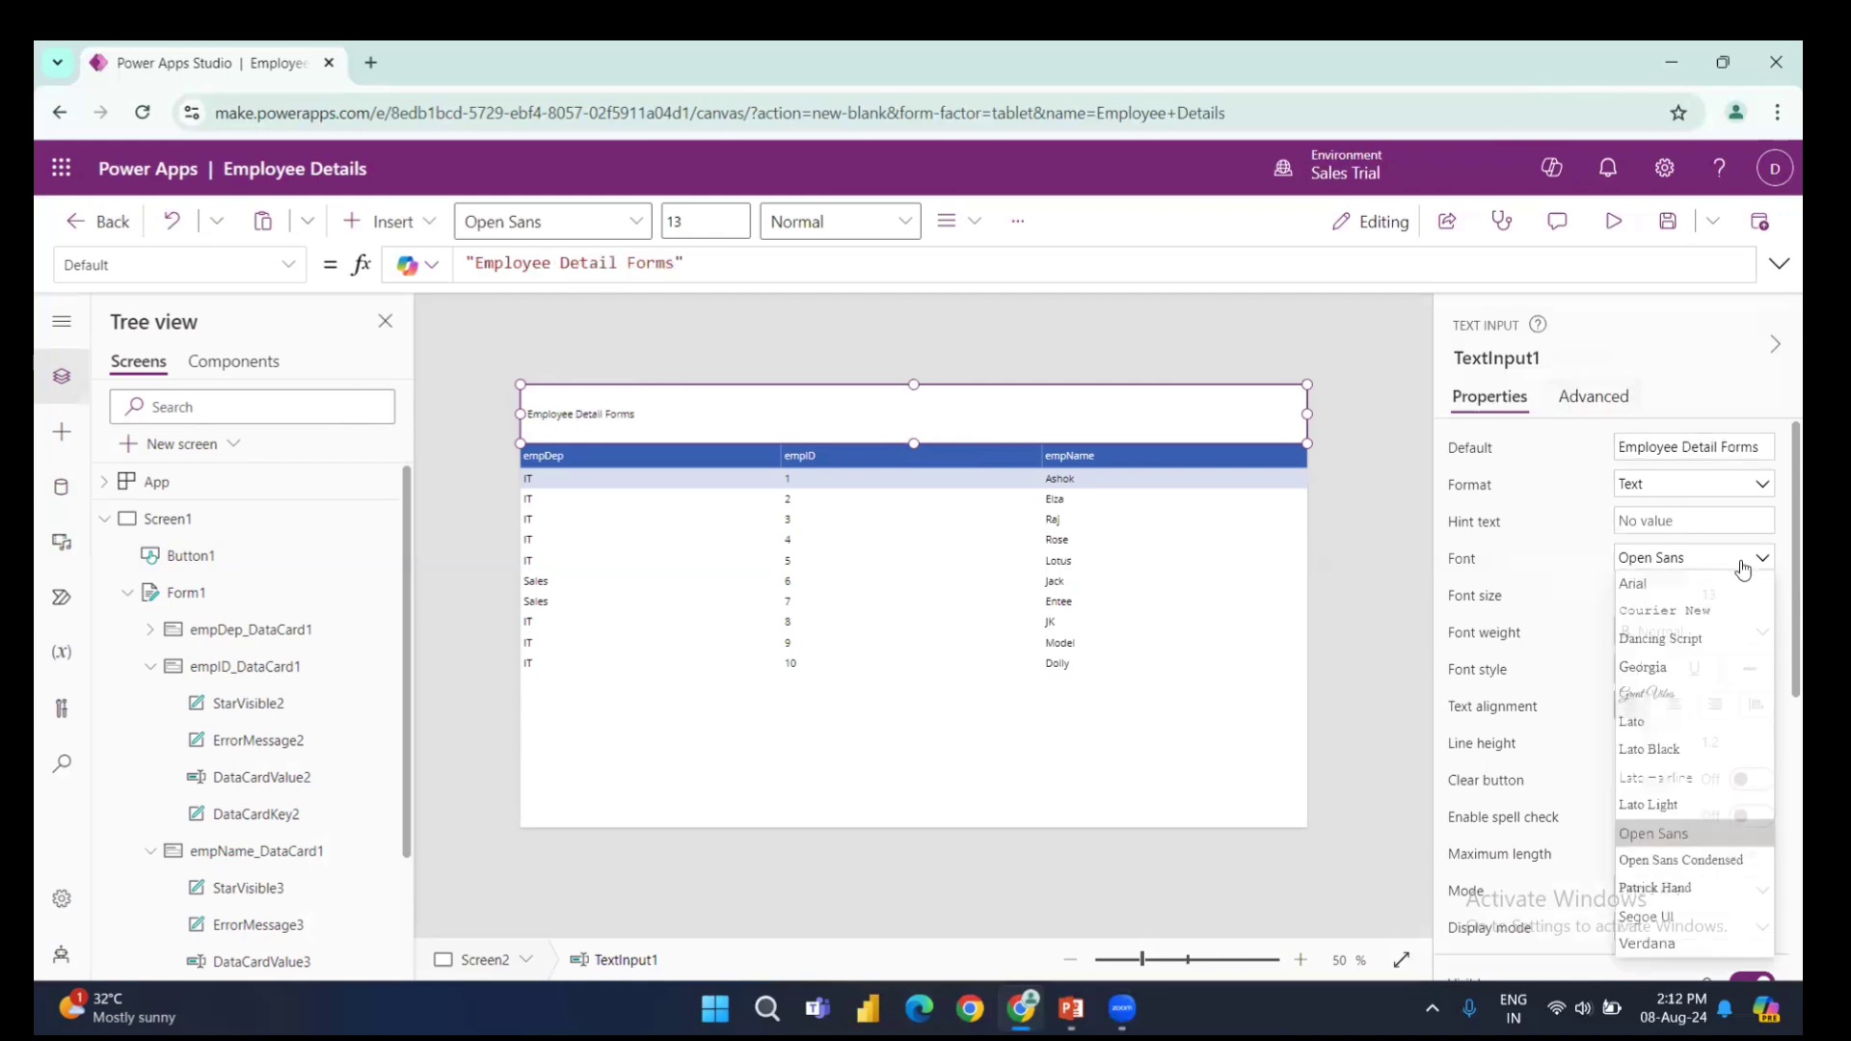
pyautogui.click(1672, 756)
pyautogui.click(1634, 631)
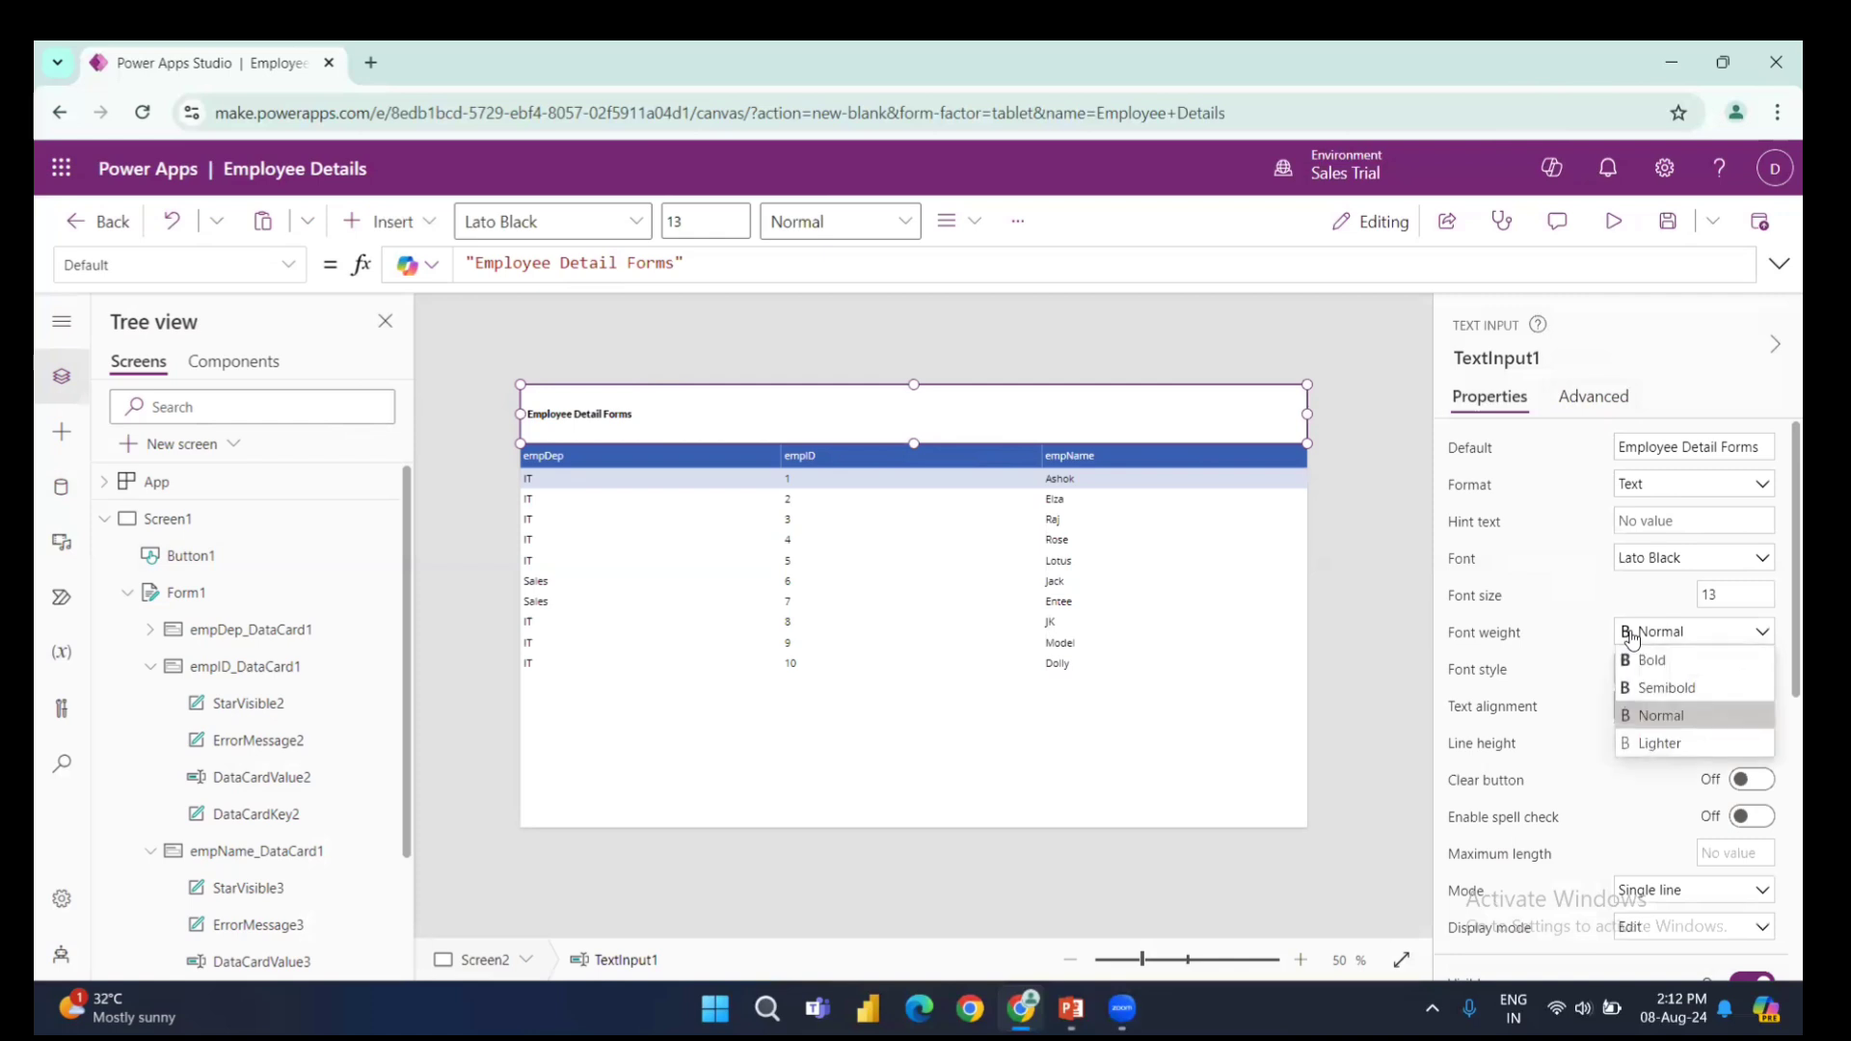
pyautogui.click(1639, 654)
pyautogui.click(1730, 596)
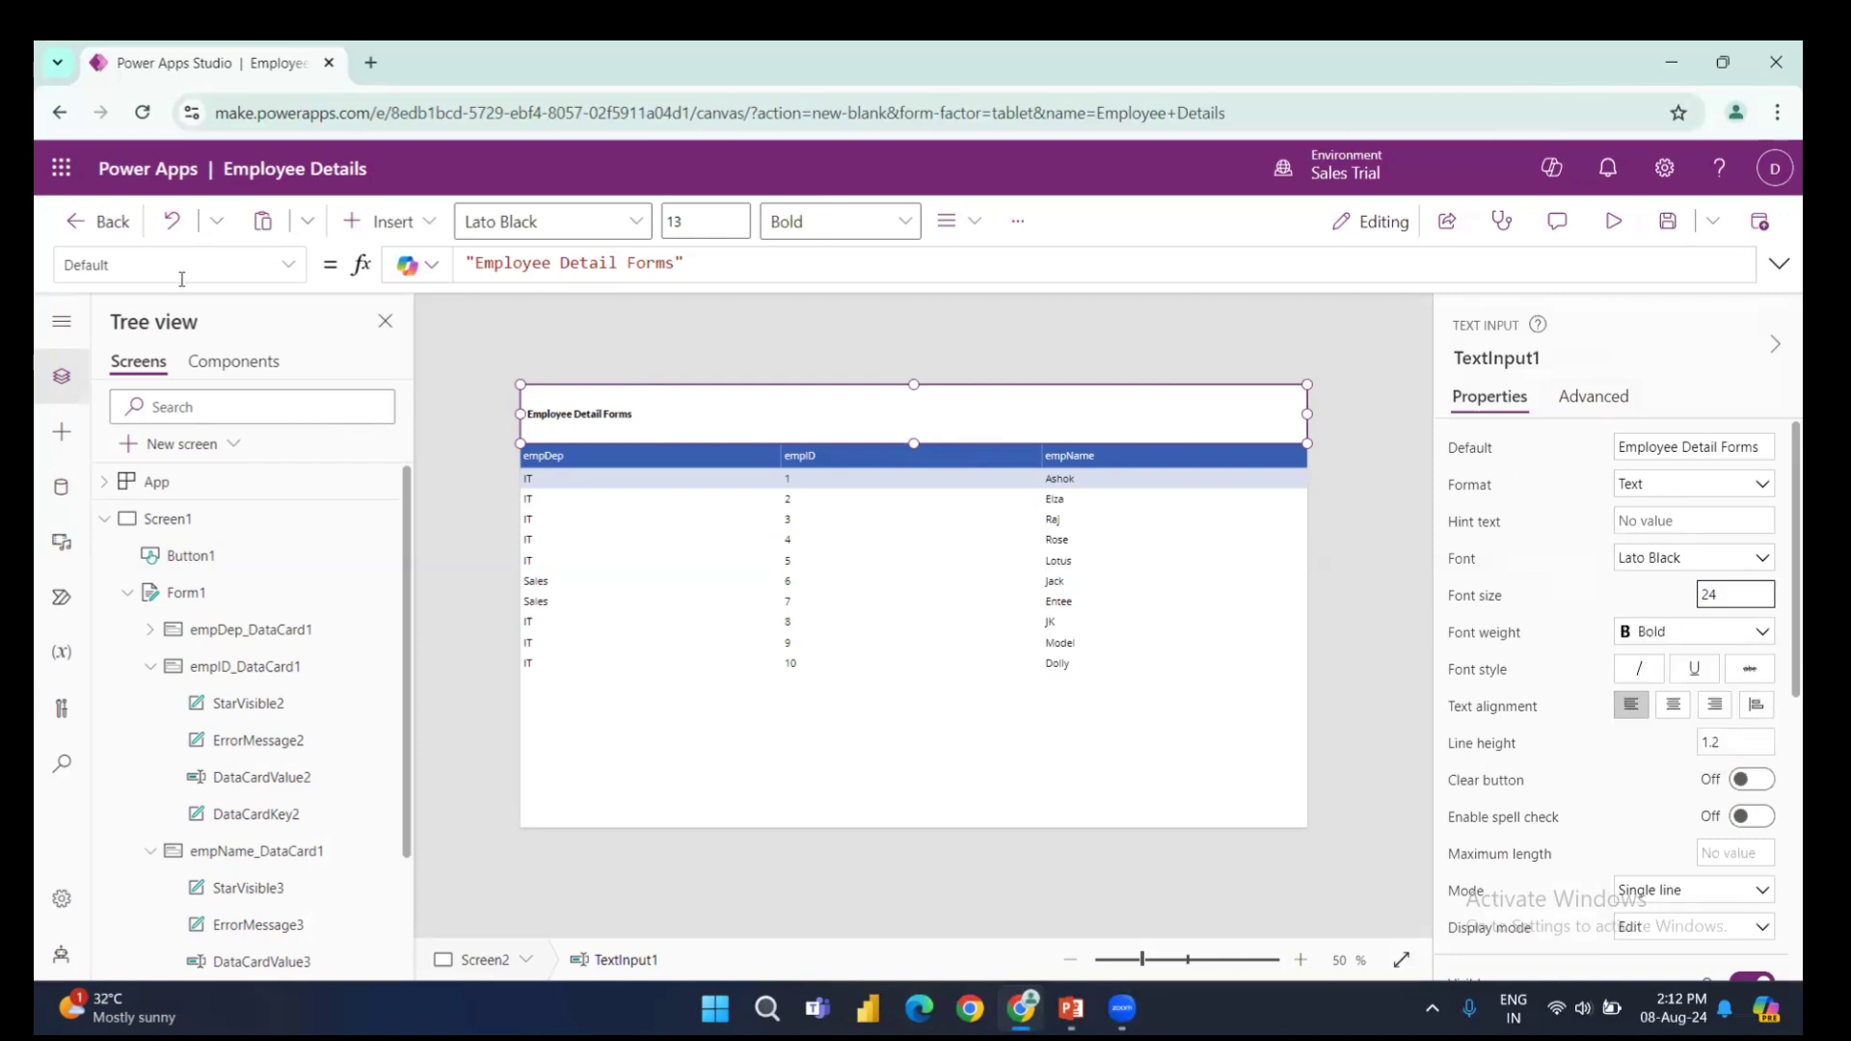
pyautogui.click(1667, 714)
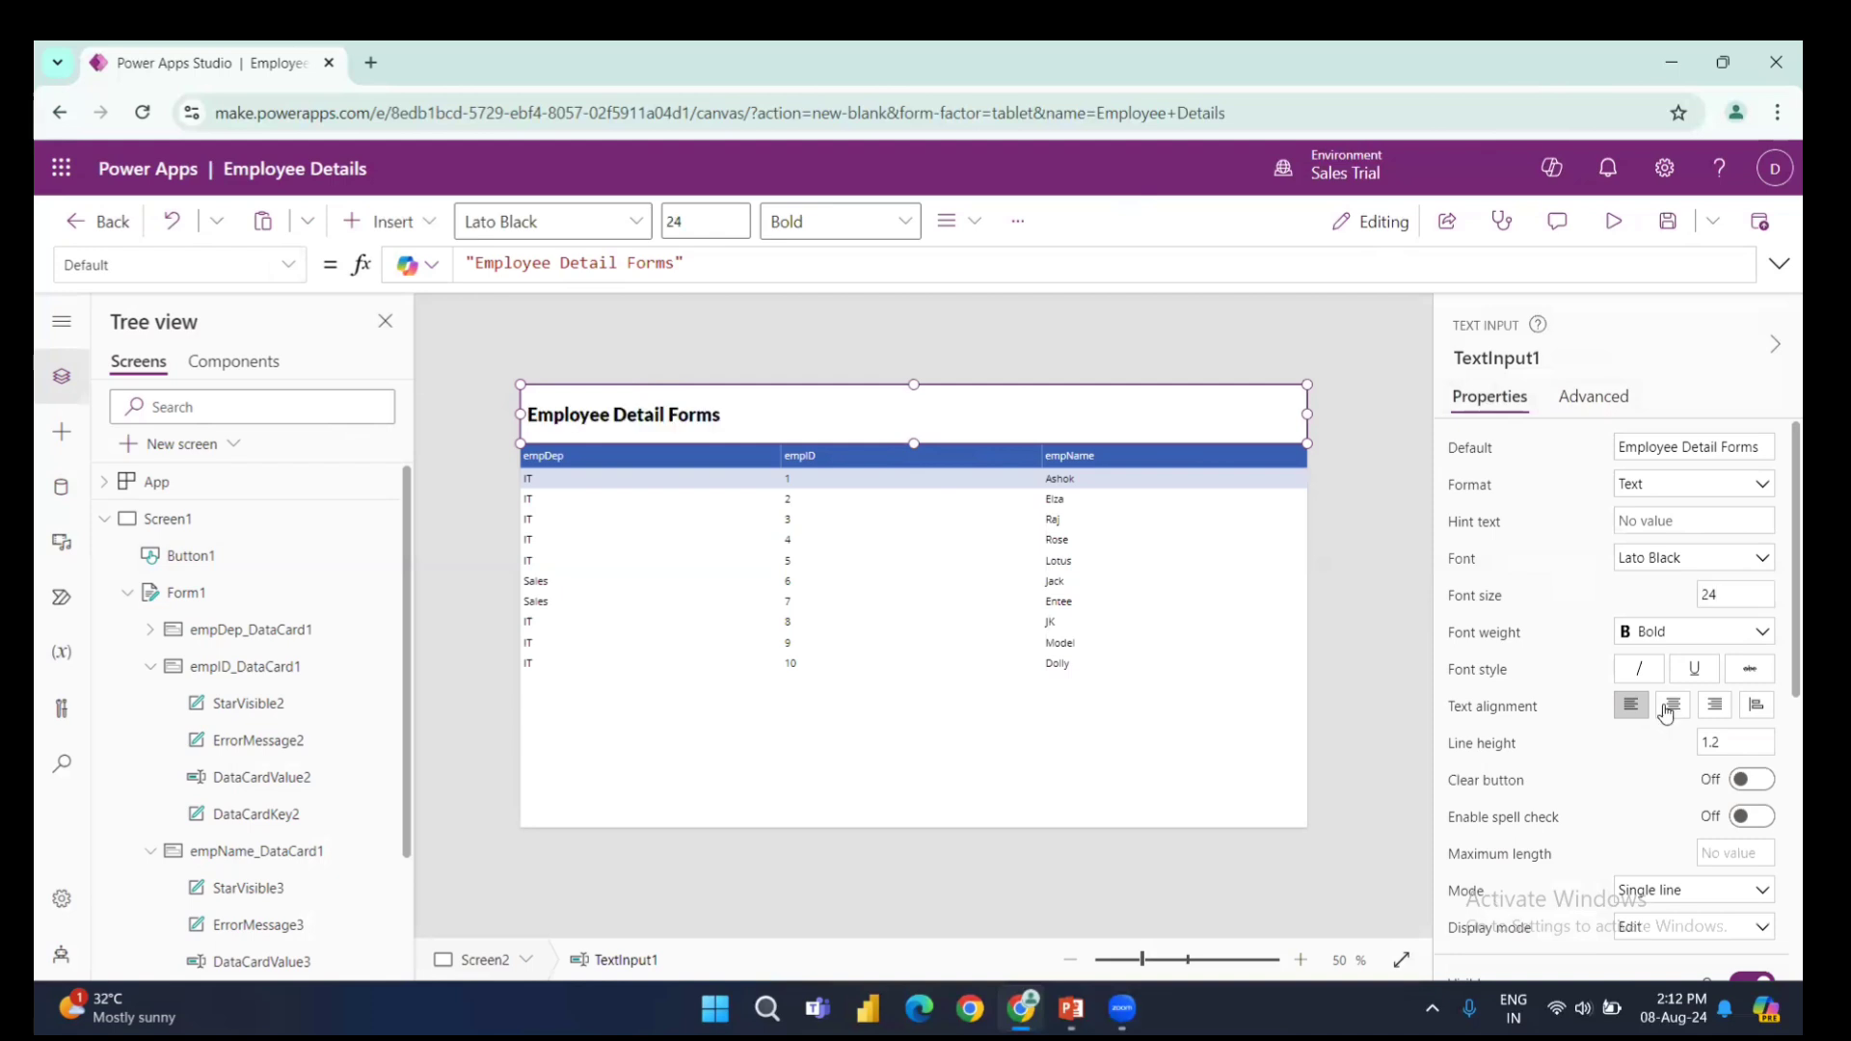
# - Give the heading a light orange fill and orange text from the theme colors
pyautogui.scroll(-6, 1641, 706)
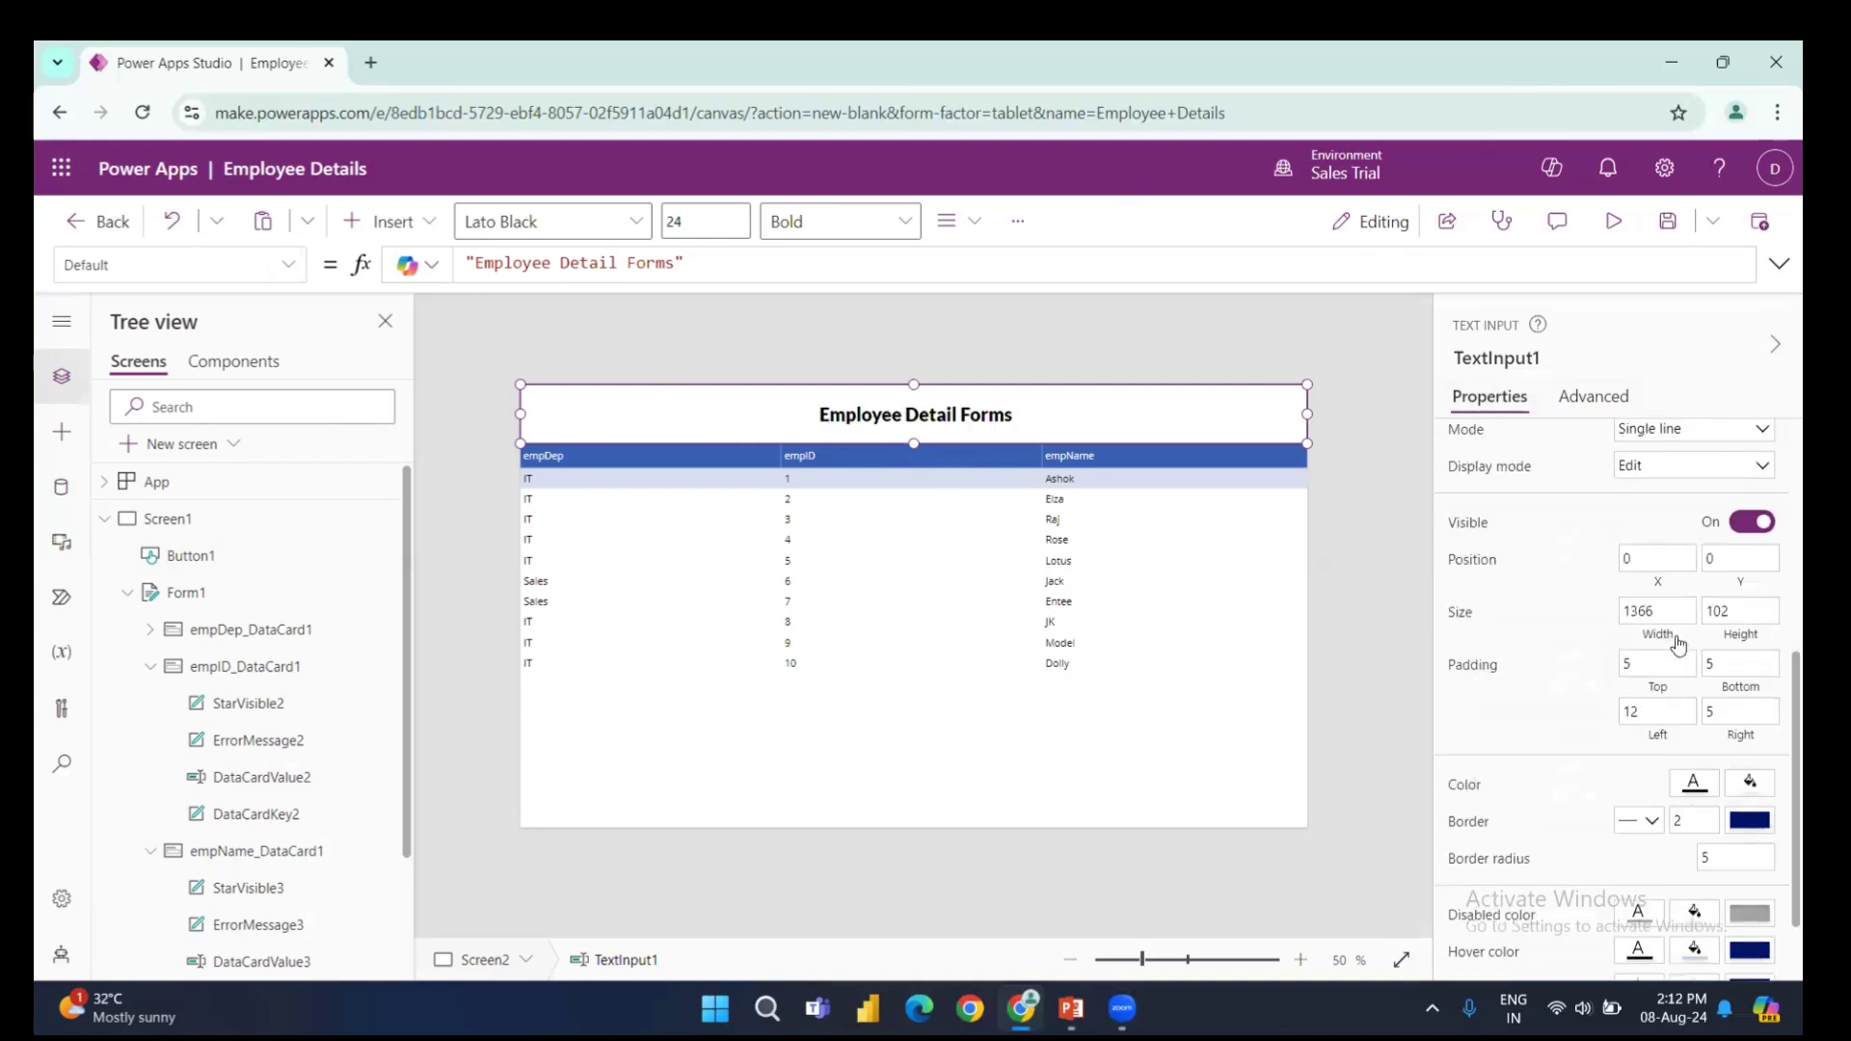
pyautogui.click(1747, 685)
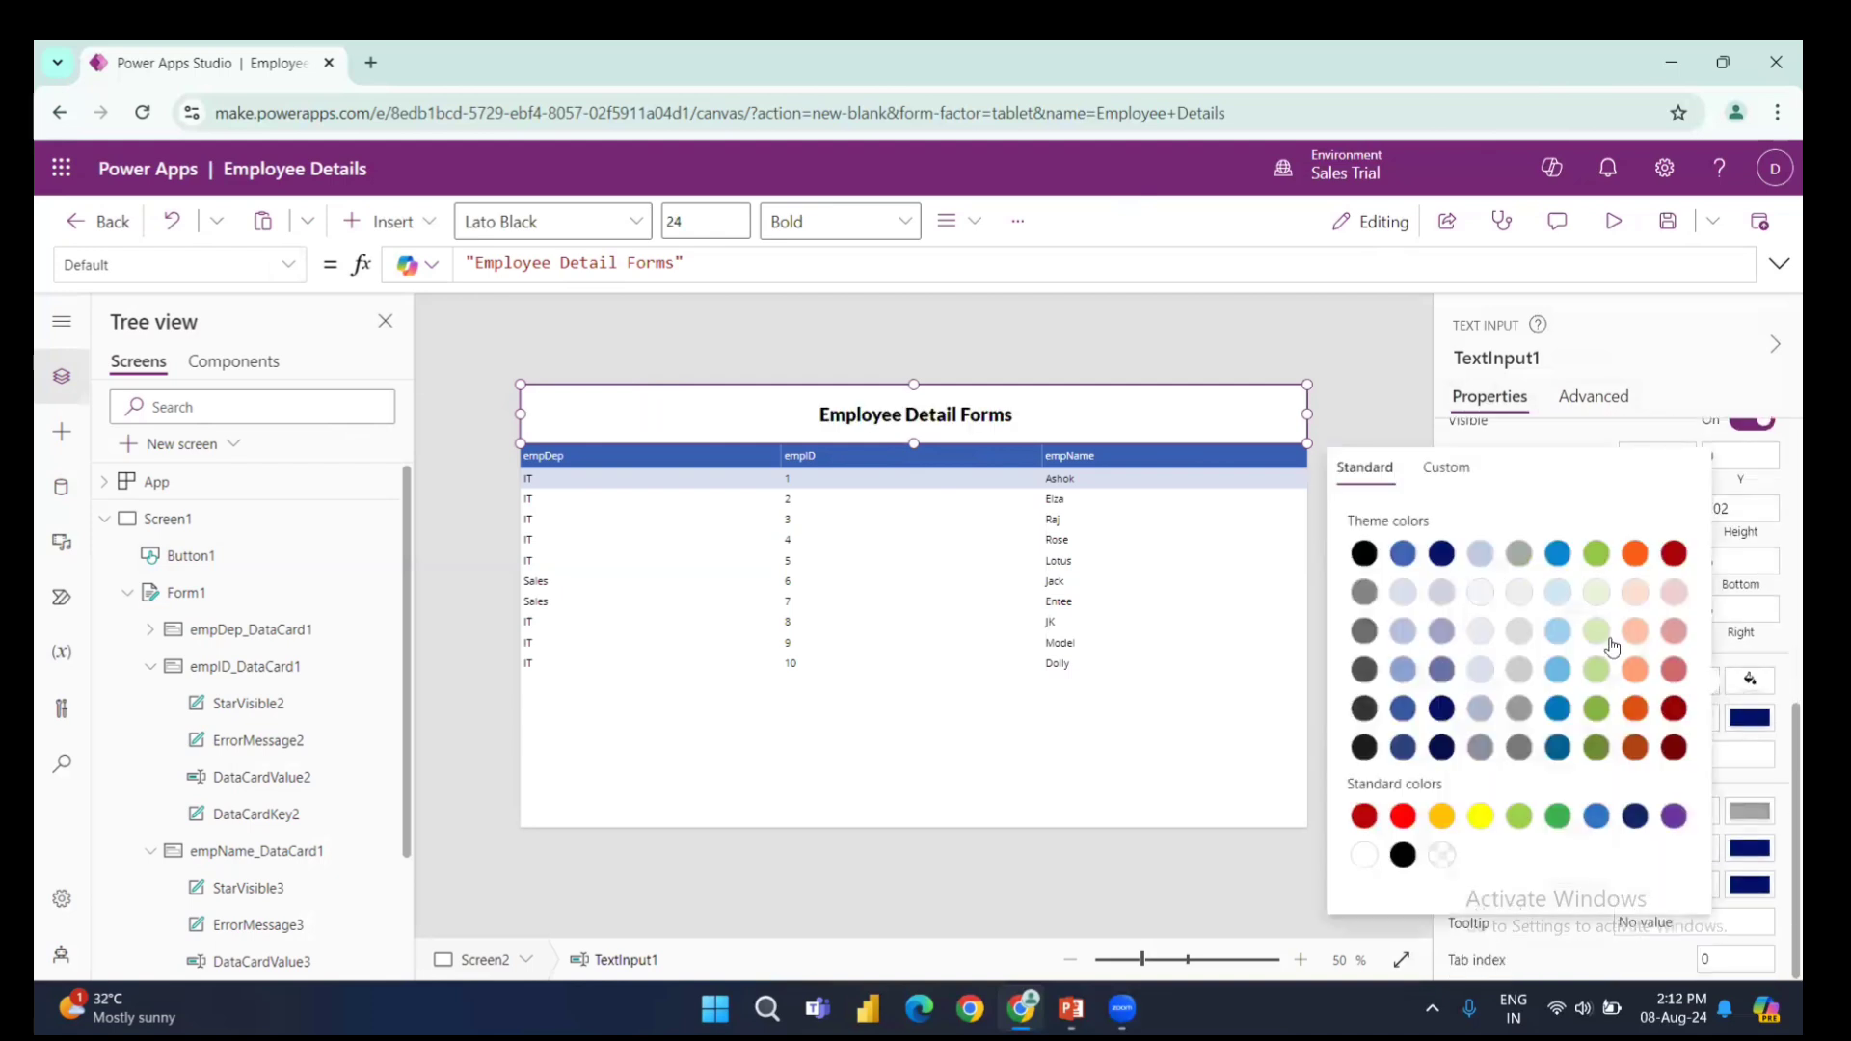
pyautogui.click(1633, 598)
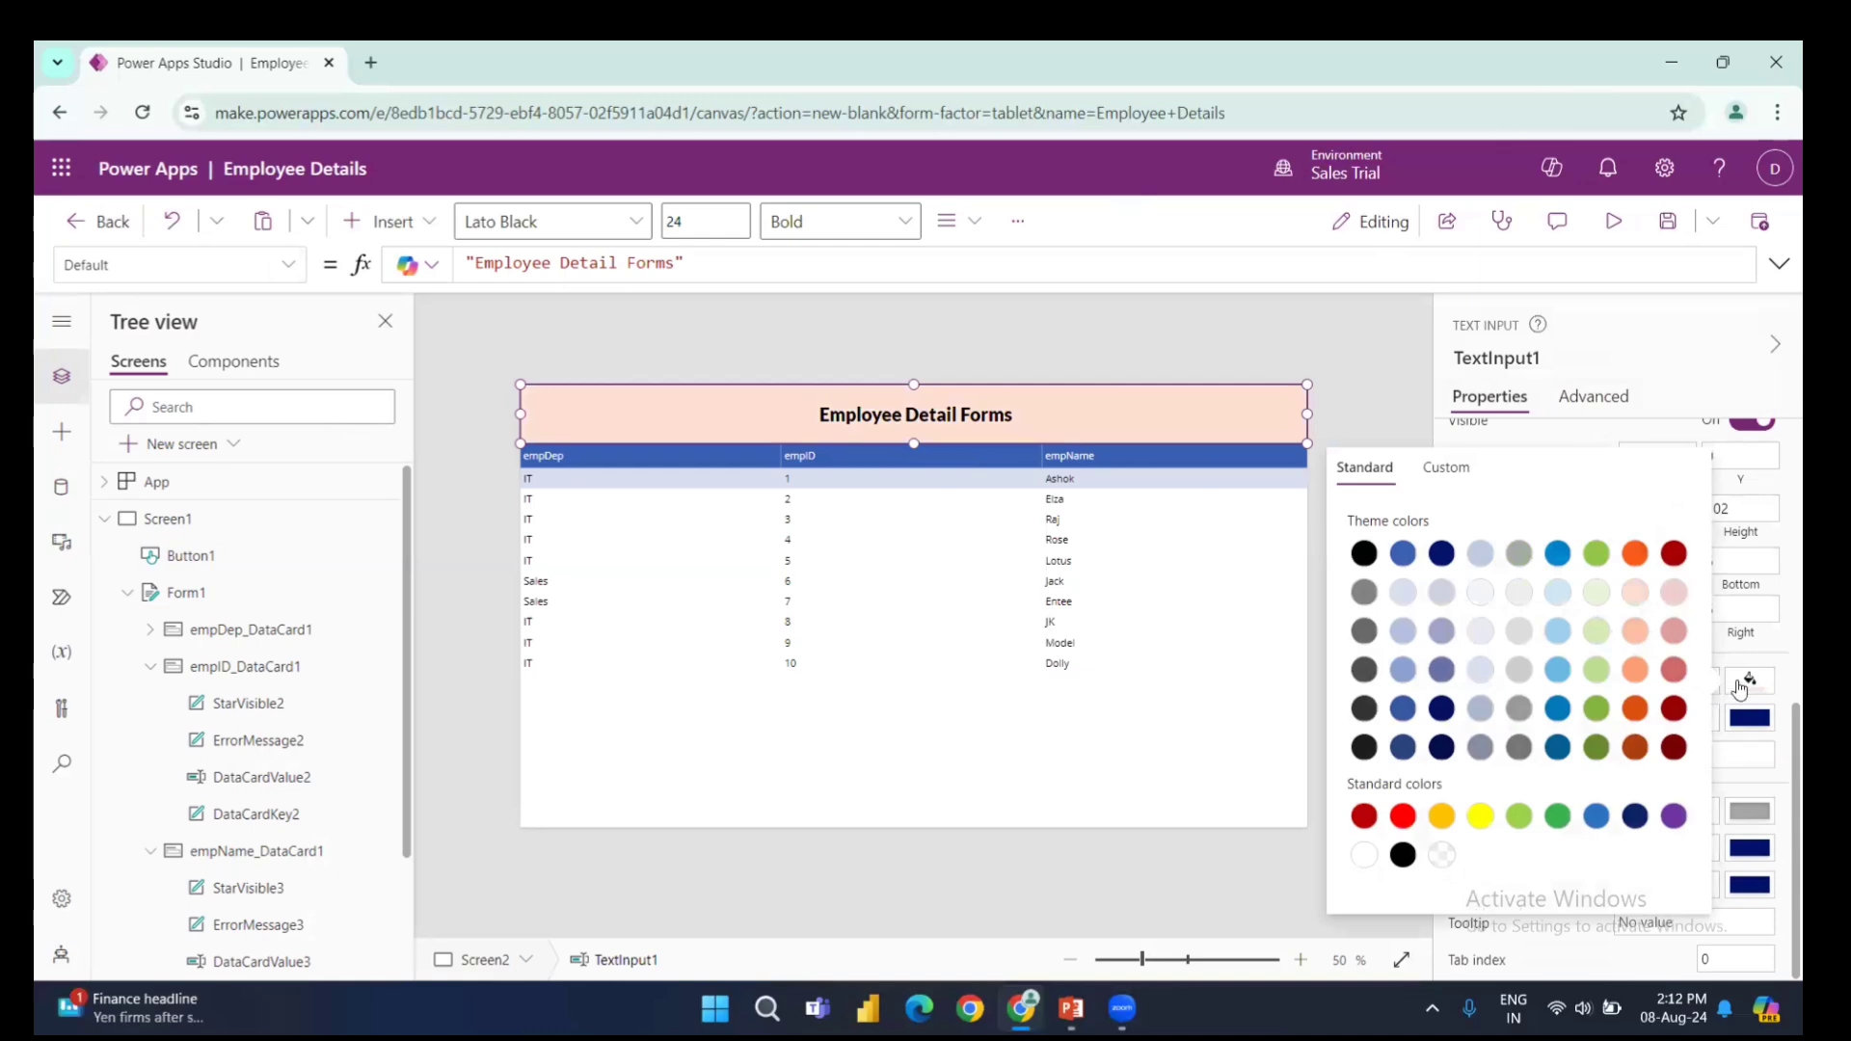
pyautogui.click(1747, 684)
pyautogui.click(1711, 685)
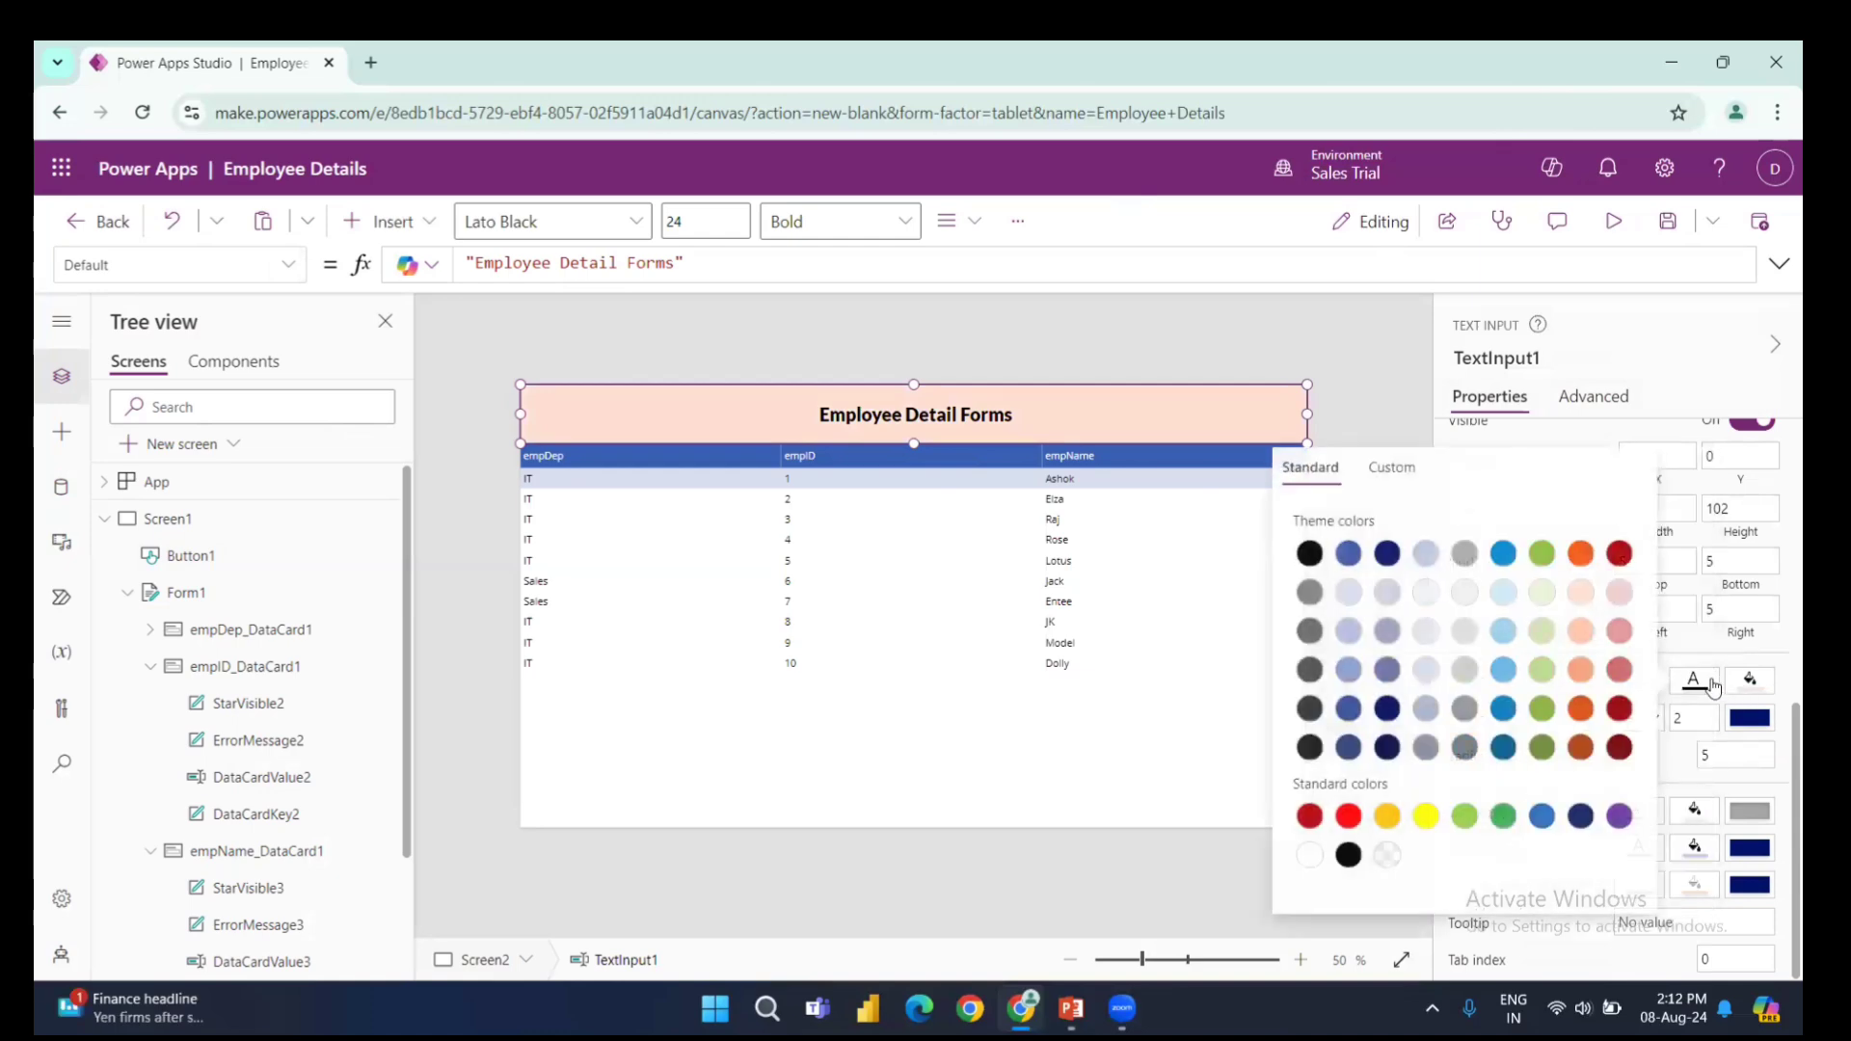
pyautogui.click(1576, 555)
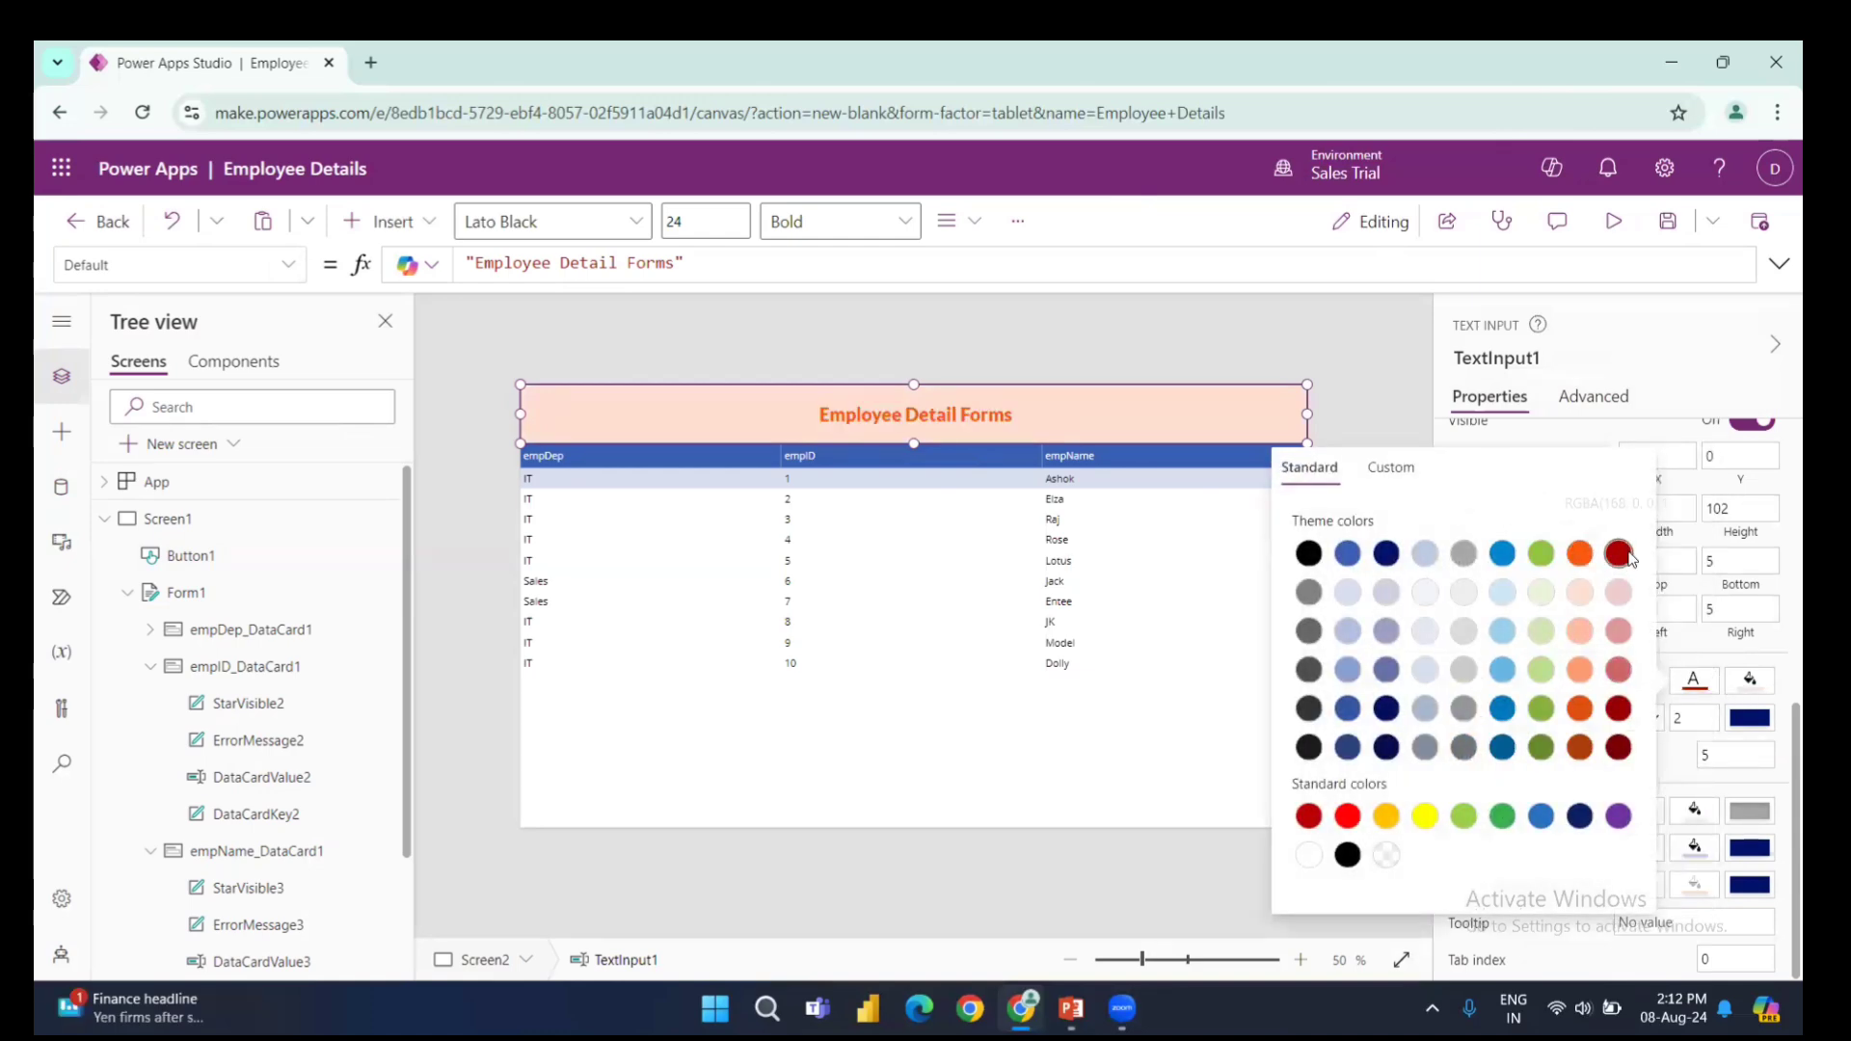
# - Change the heading's text color to the dark red theme color
pyautogui.click(1618, 554)
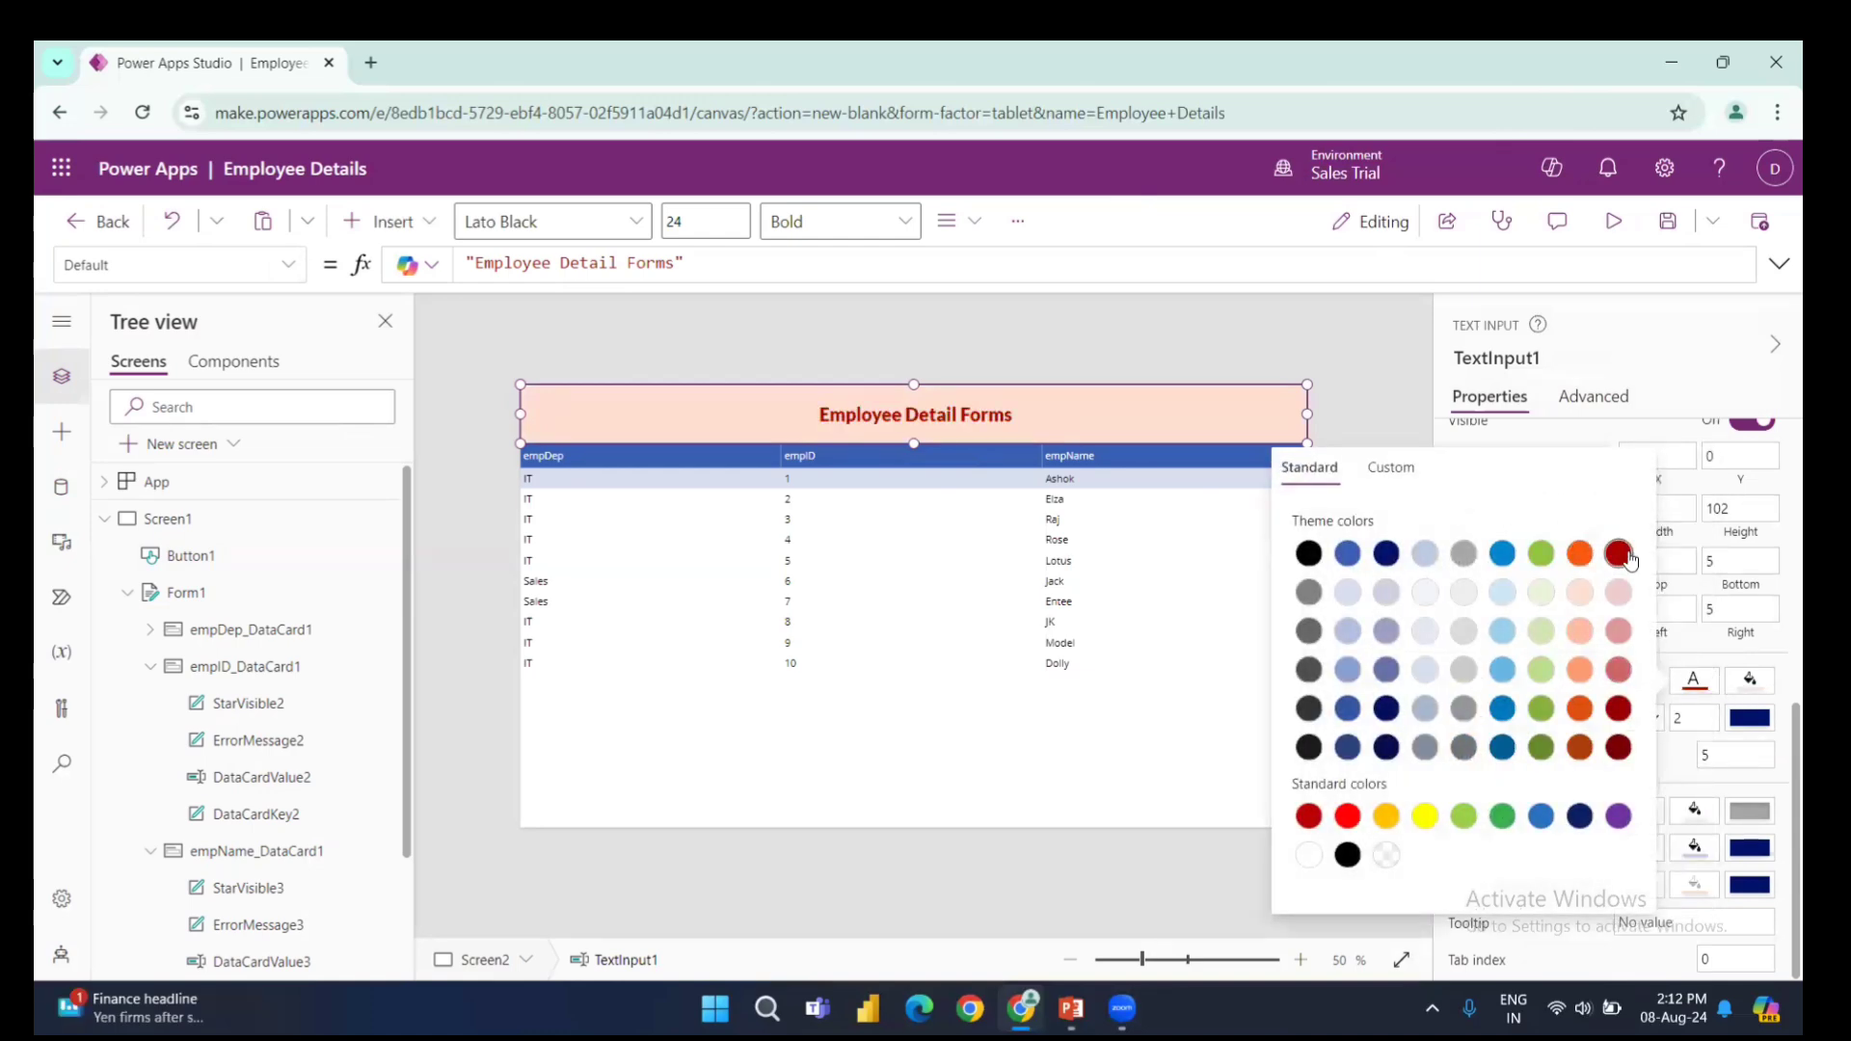
pyautogui.click(1699, 660)
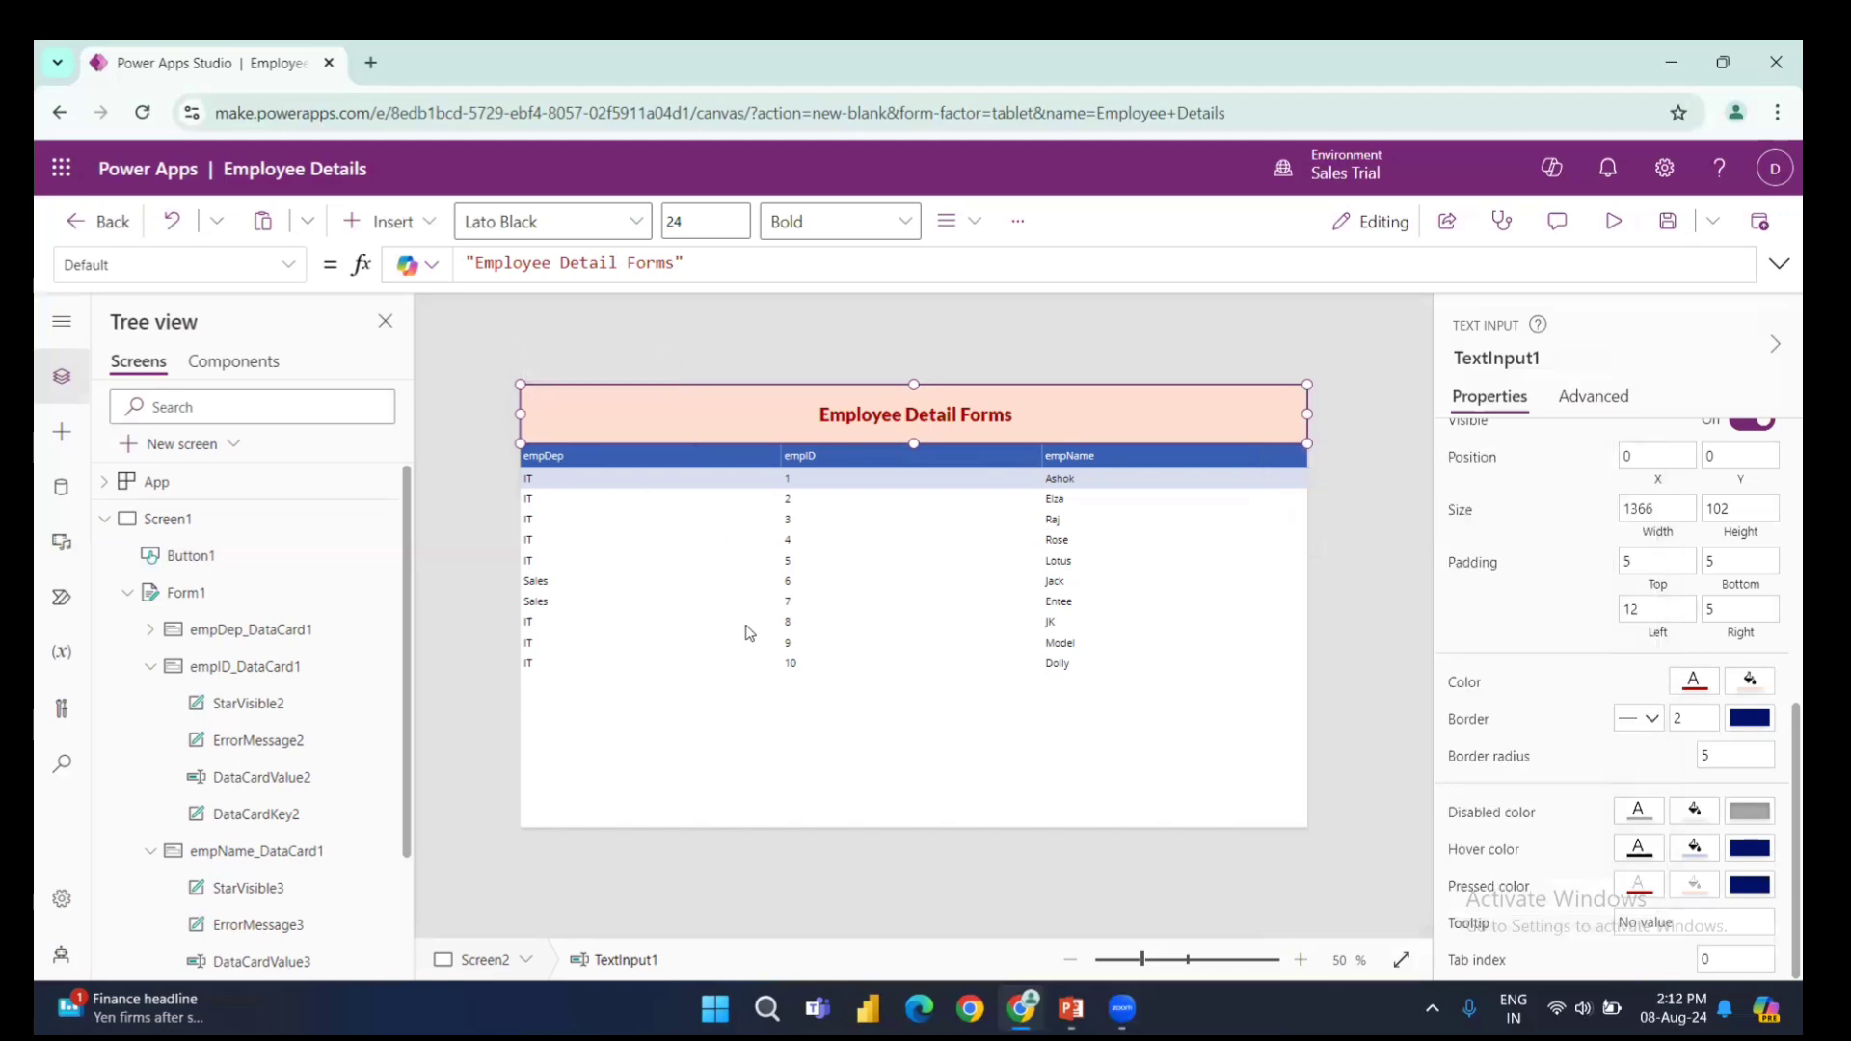
# - Insert a Back arrow icon over the start of the heading strip, at position 0, 0 with a size of 76 by 102
pyautogui.click(753, 753)
pyautogui.scroll(-5, 250, 745)
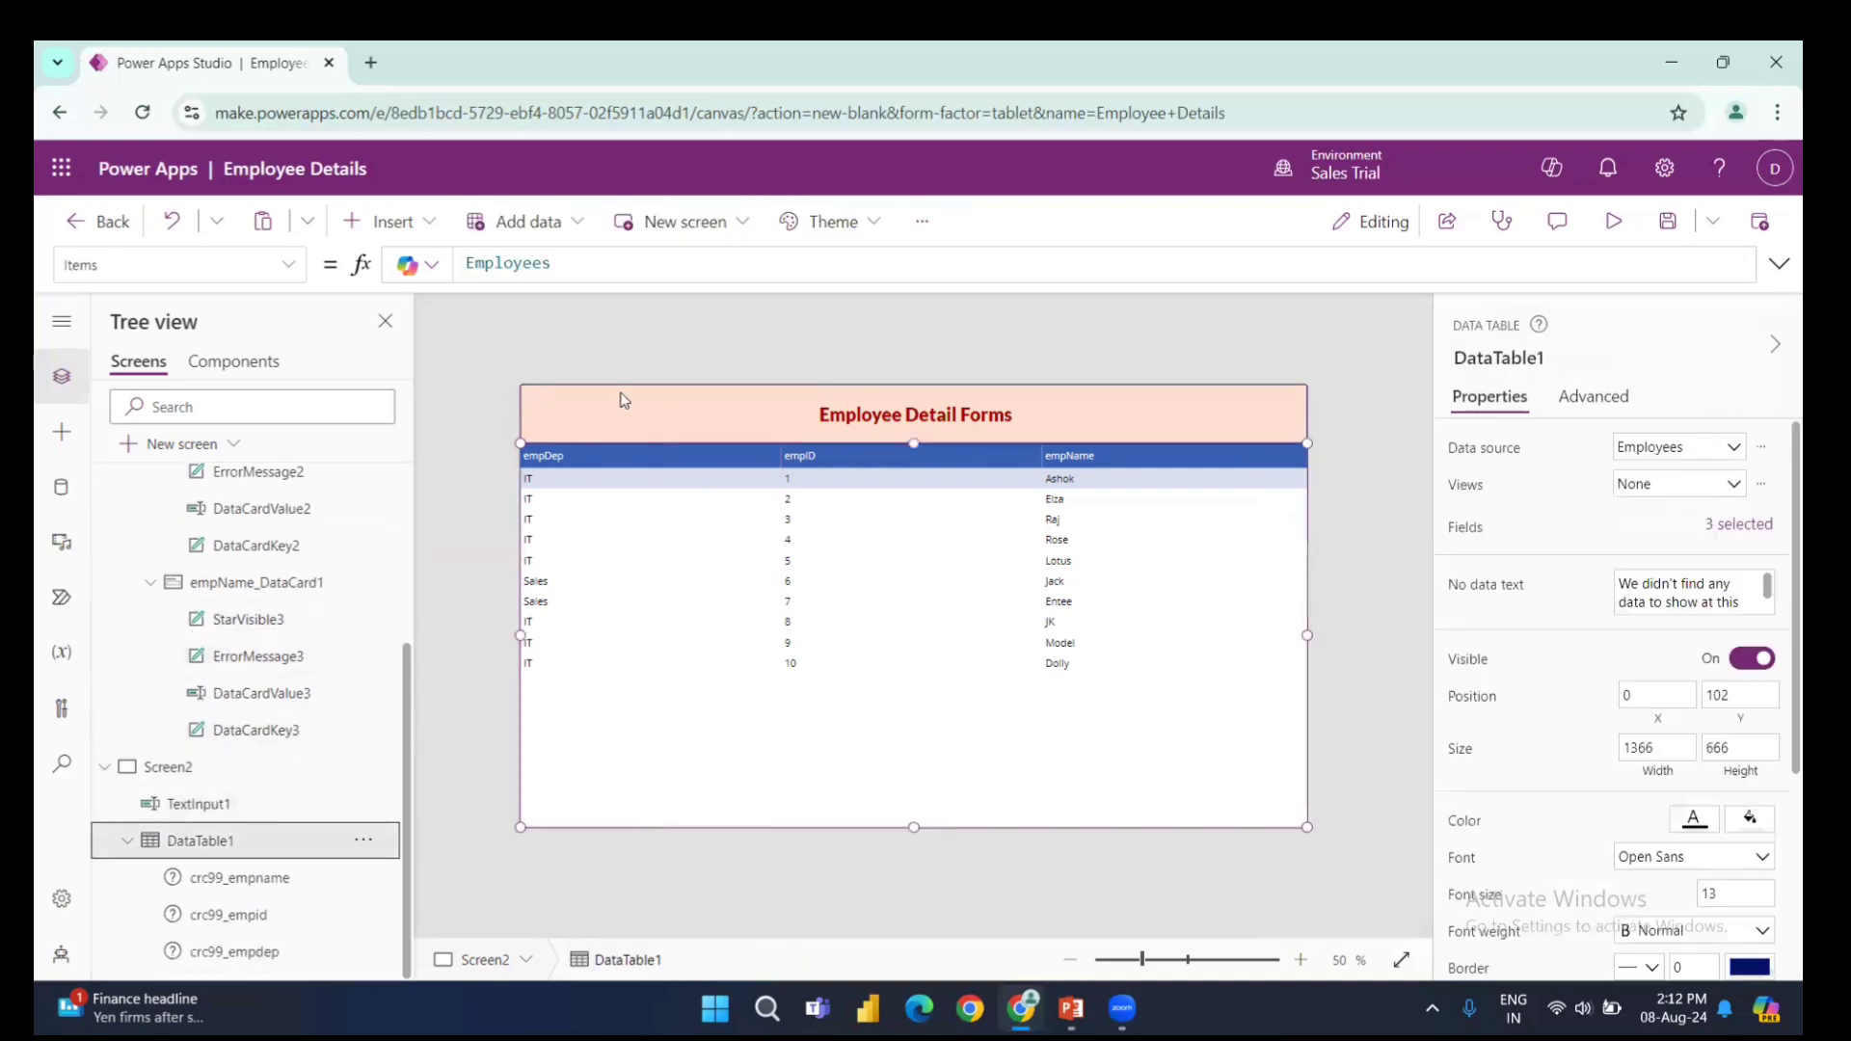
pyautogui.click(397, 222)
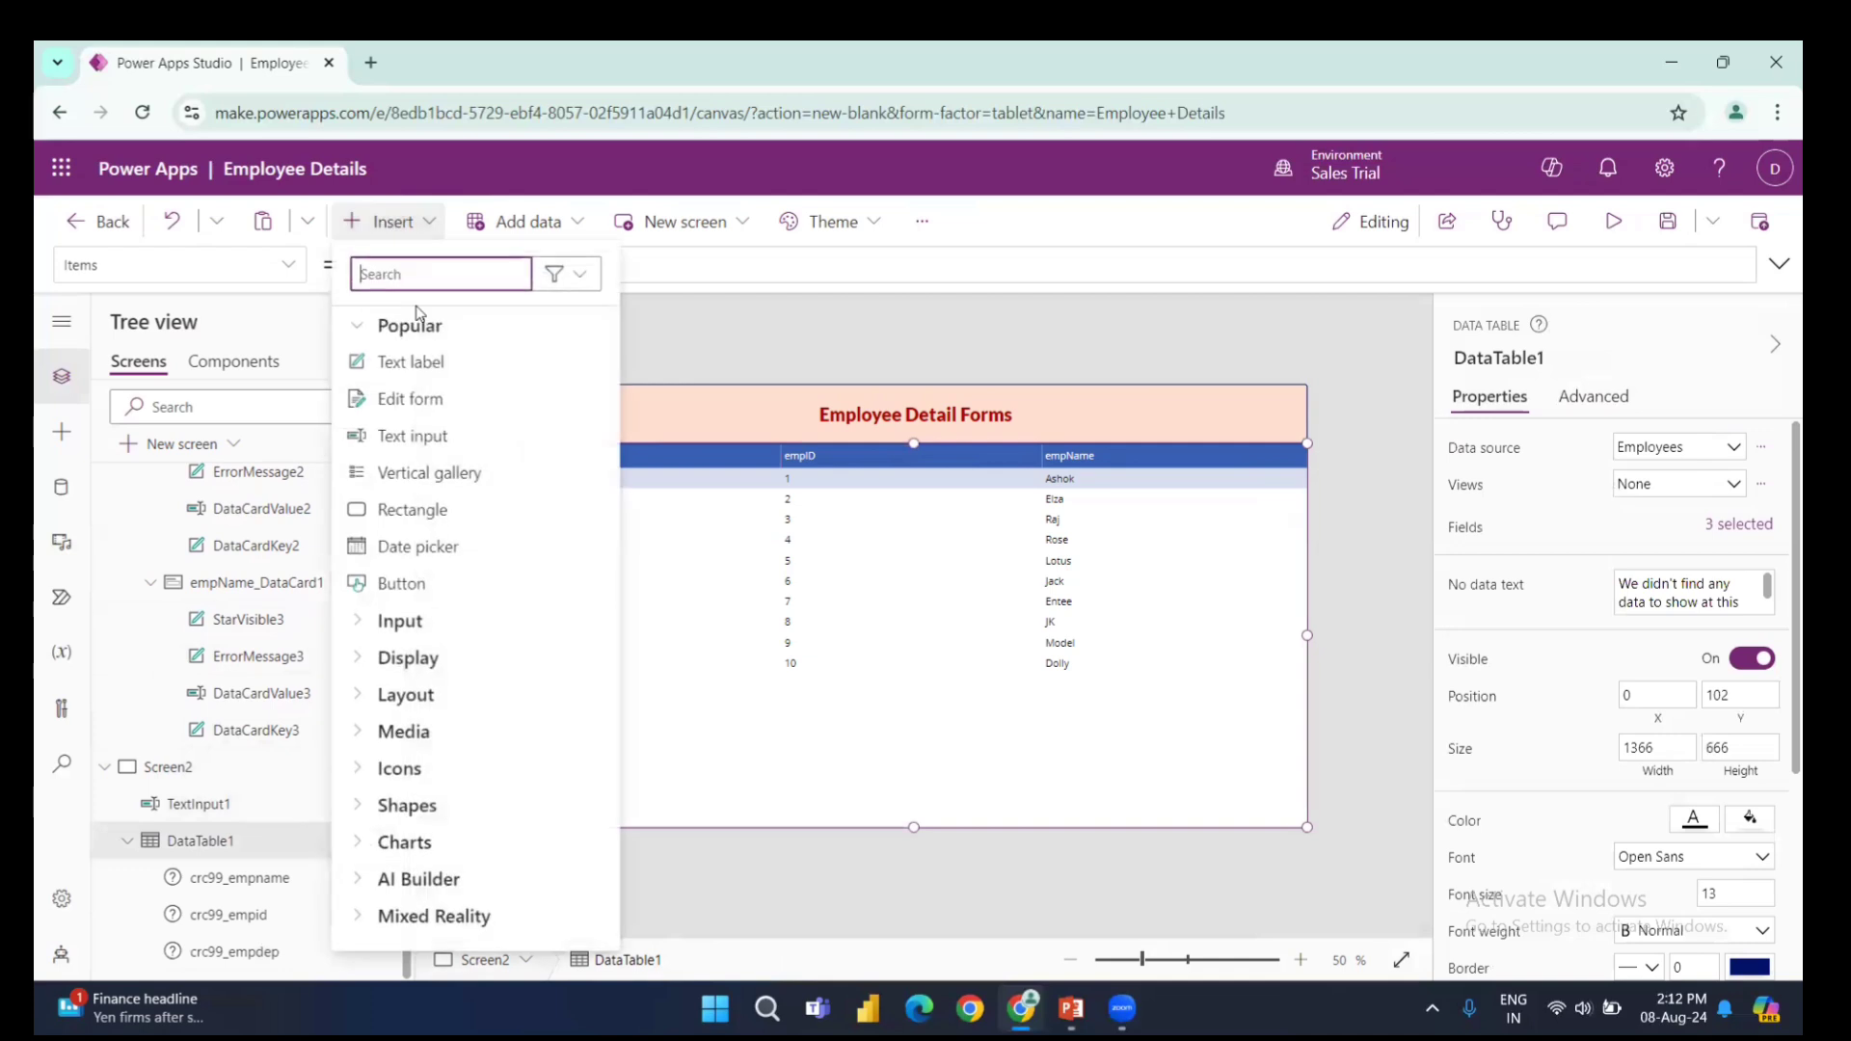
pyautogui.write('back')
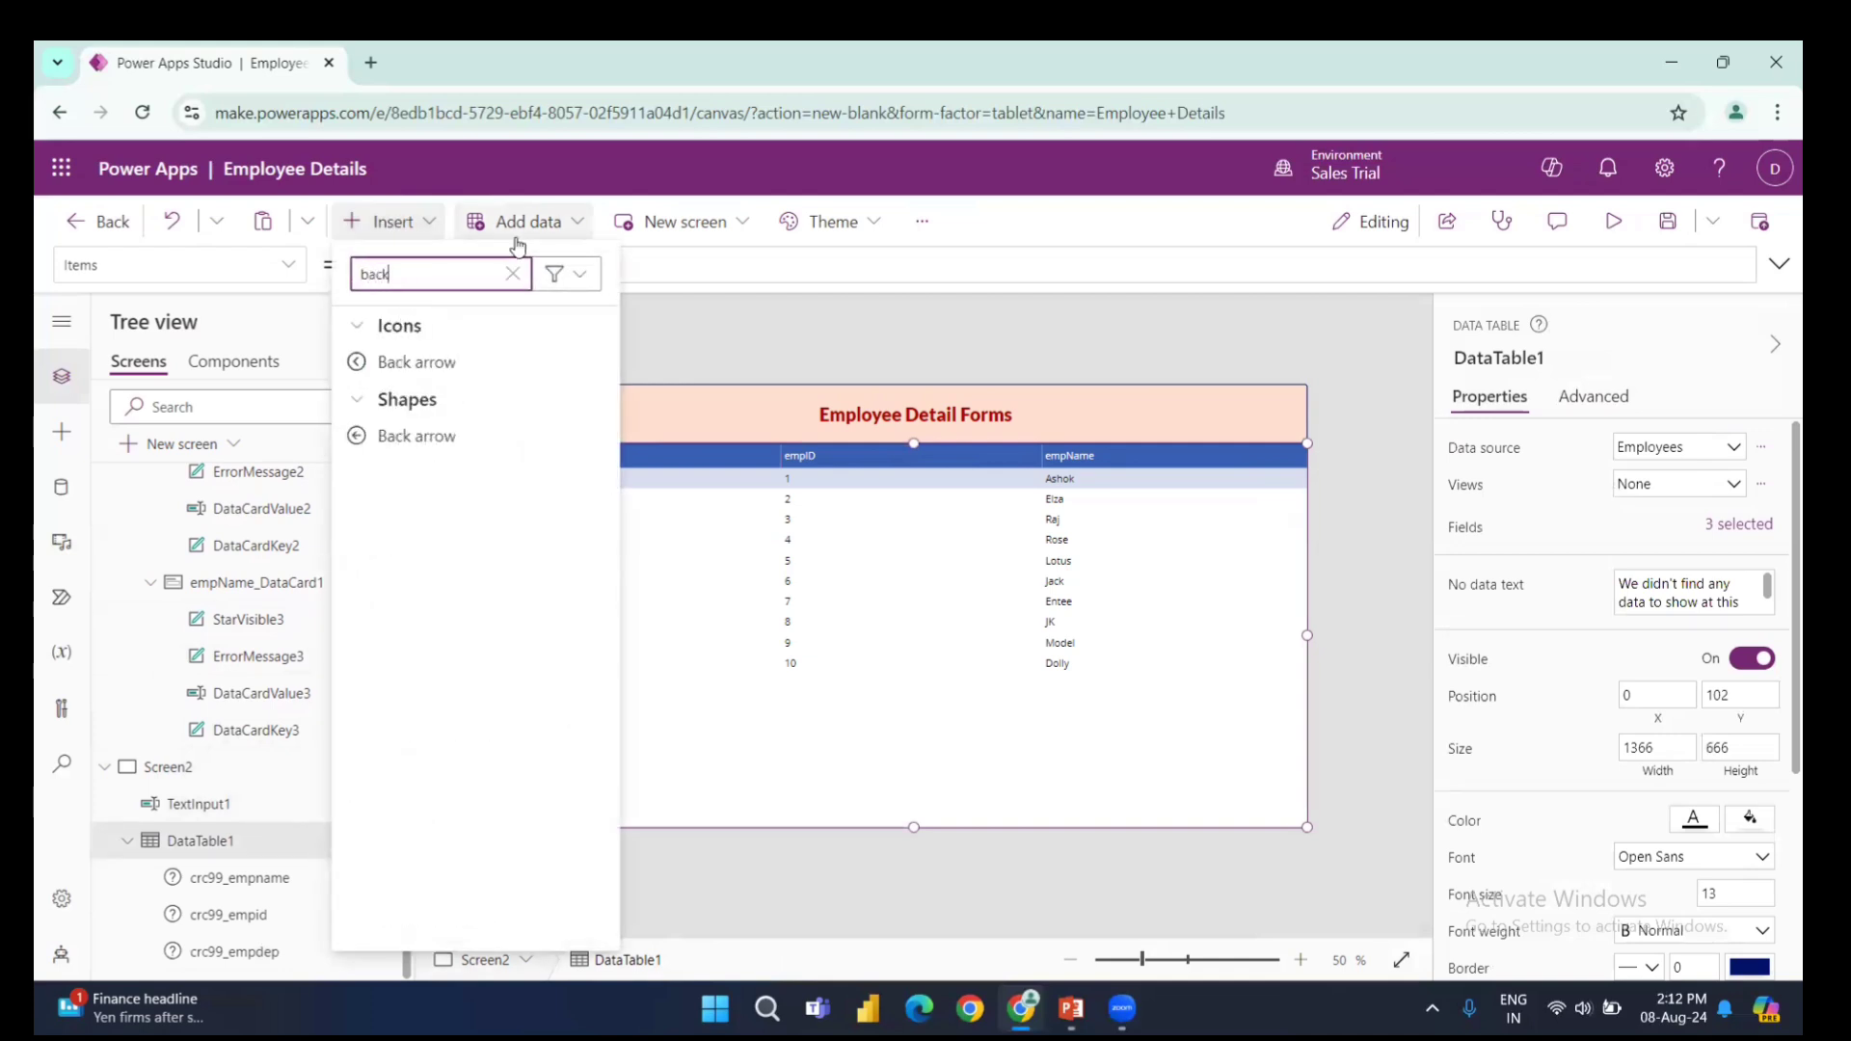
pyautogui.click(478, 365)
pyautogui.moveTo(561, 427)
pyautogui.mouseDown()
pyautogui.moveTo(537, 408)
pyautogui.moveTo(557, 443)
pyautogui.moveTo(561, 414)
pyautogui.mouseUp()
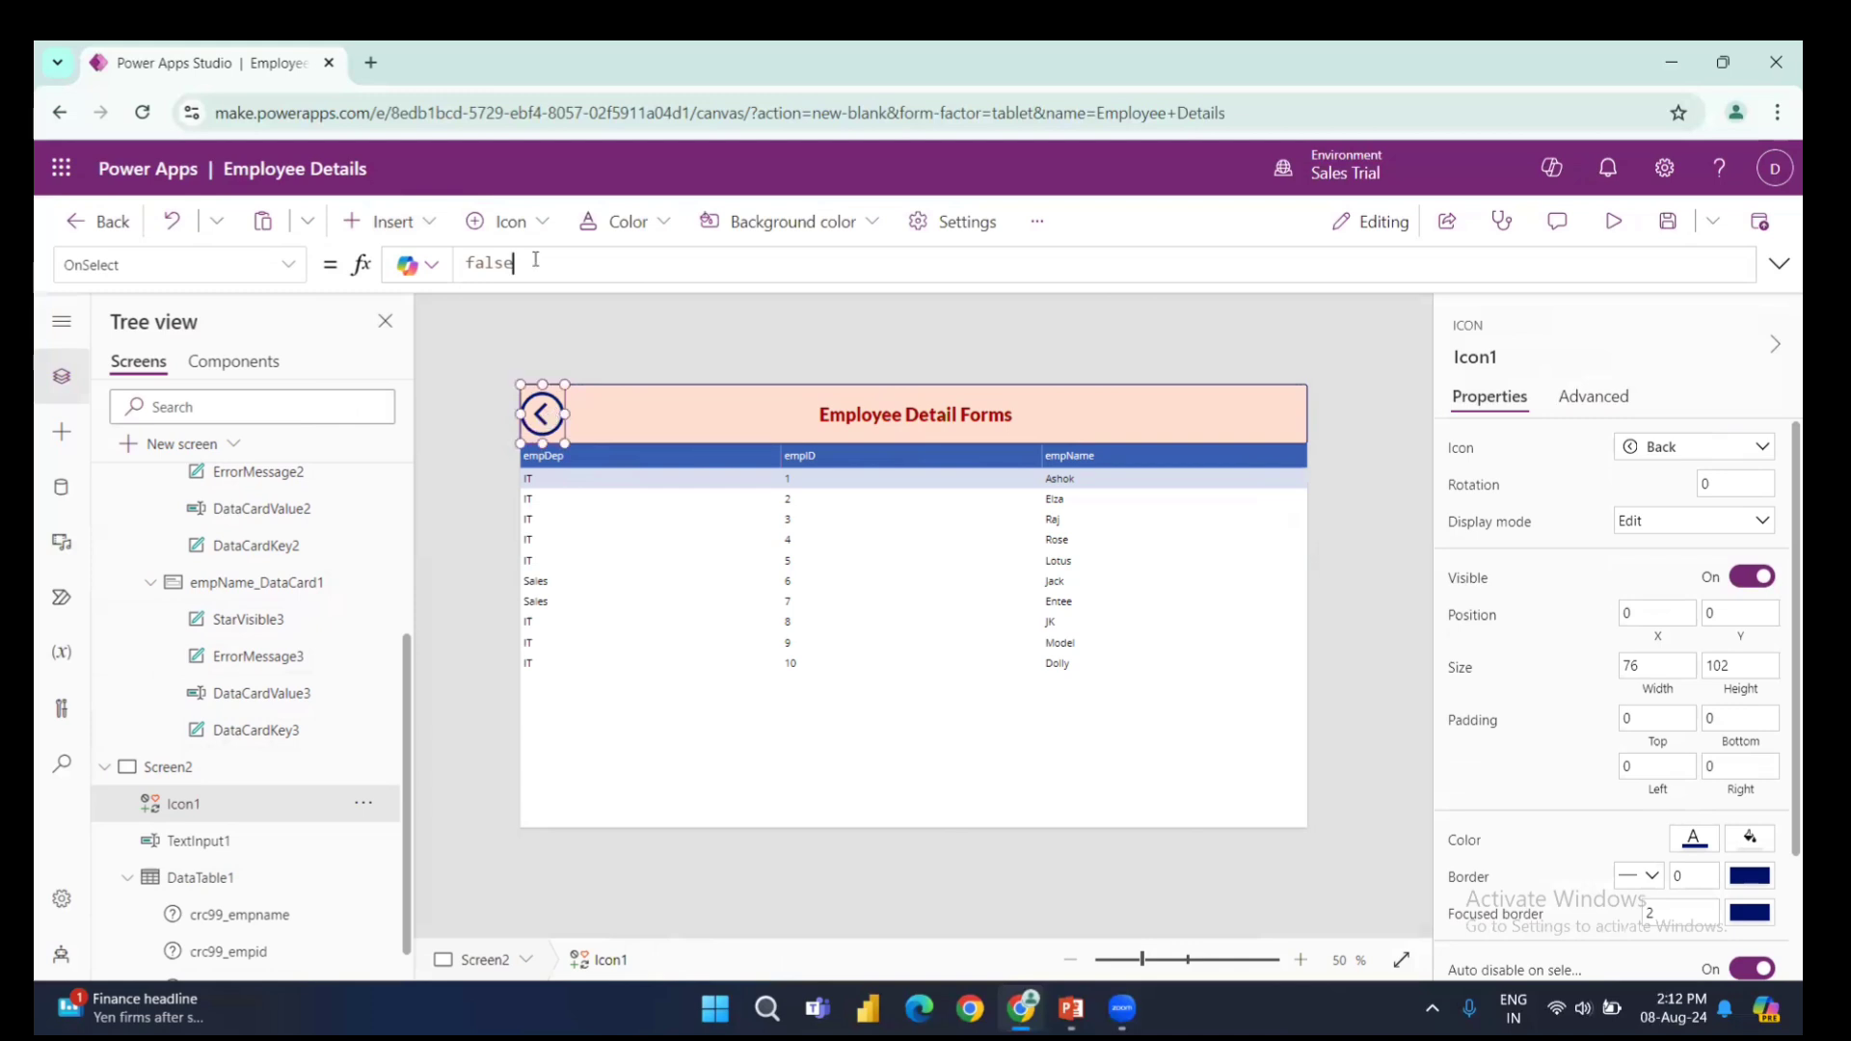
# - Set the back icon's OnSelect formula to Back()
pyautogui.moveTo(512, 263); pyautogui.dragTo(450, 256)
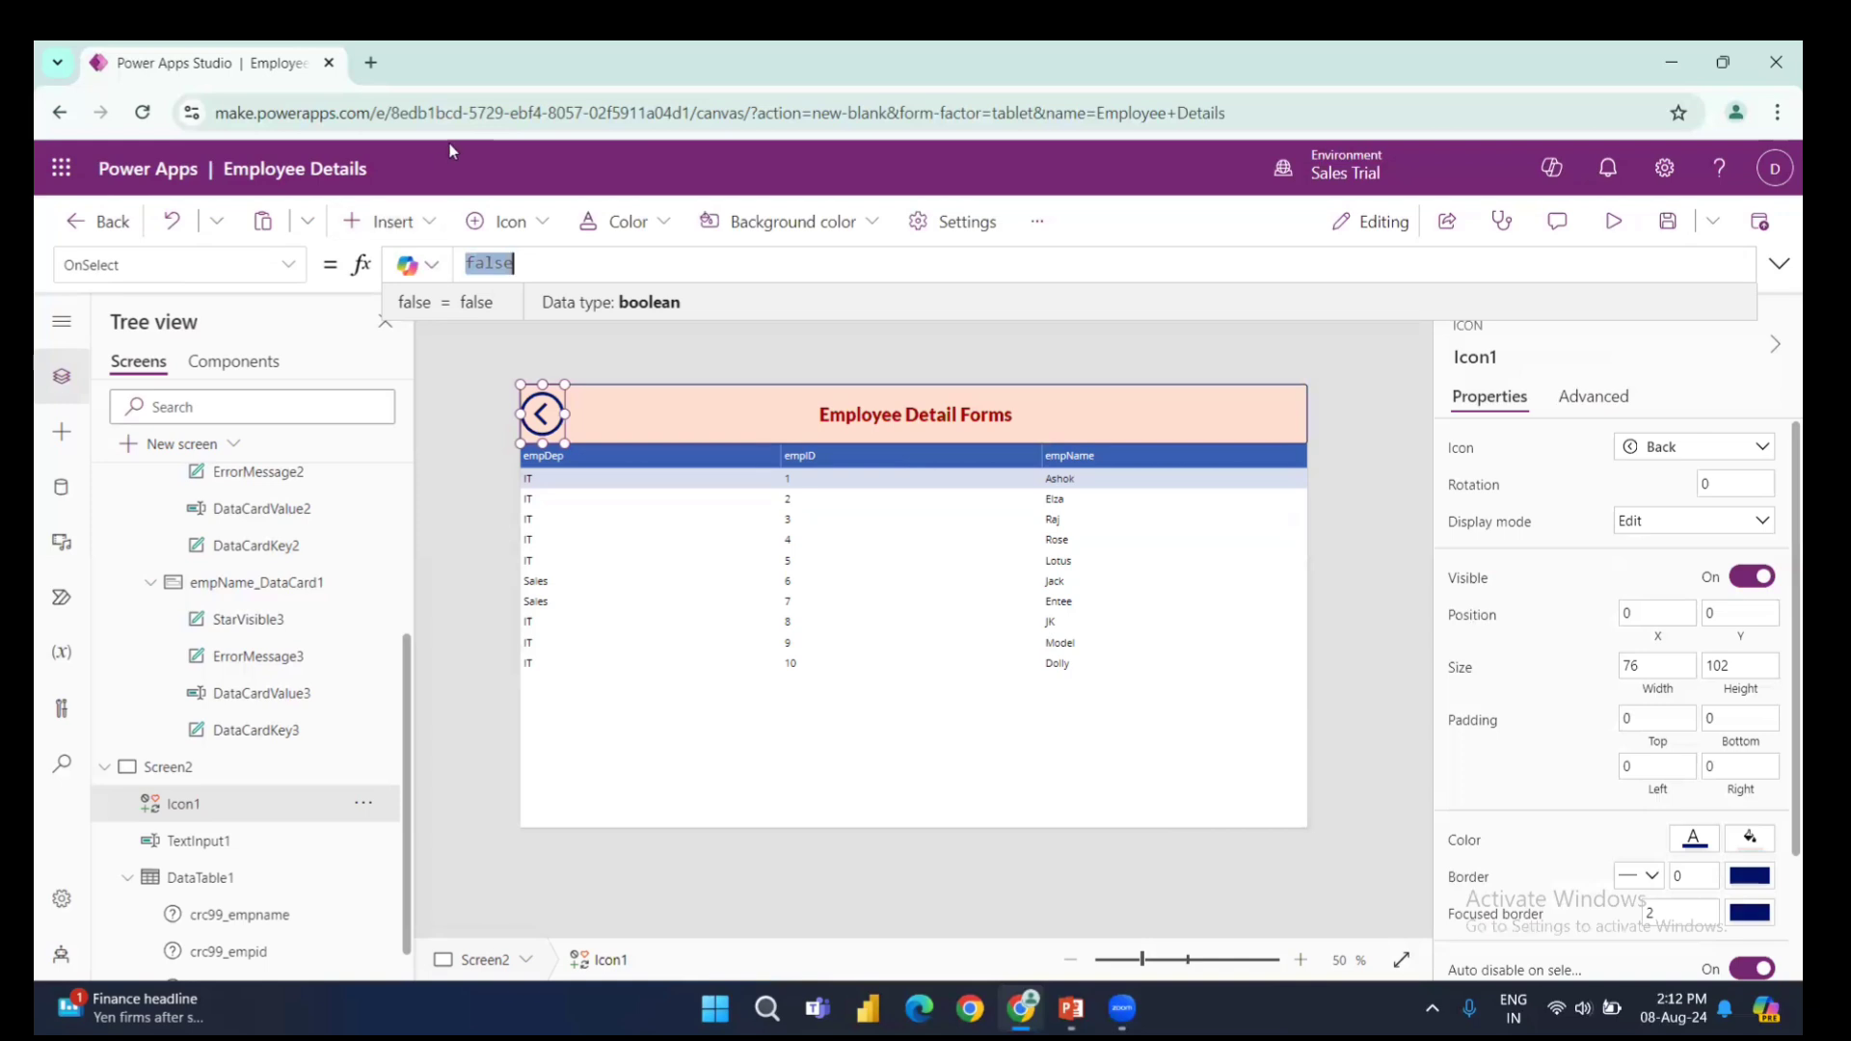
pyautogui.press('BackSpace')
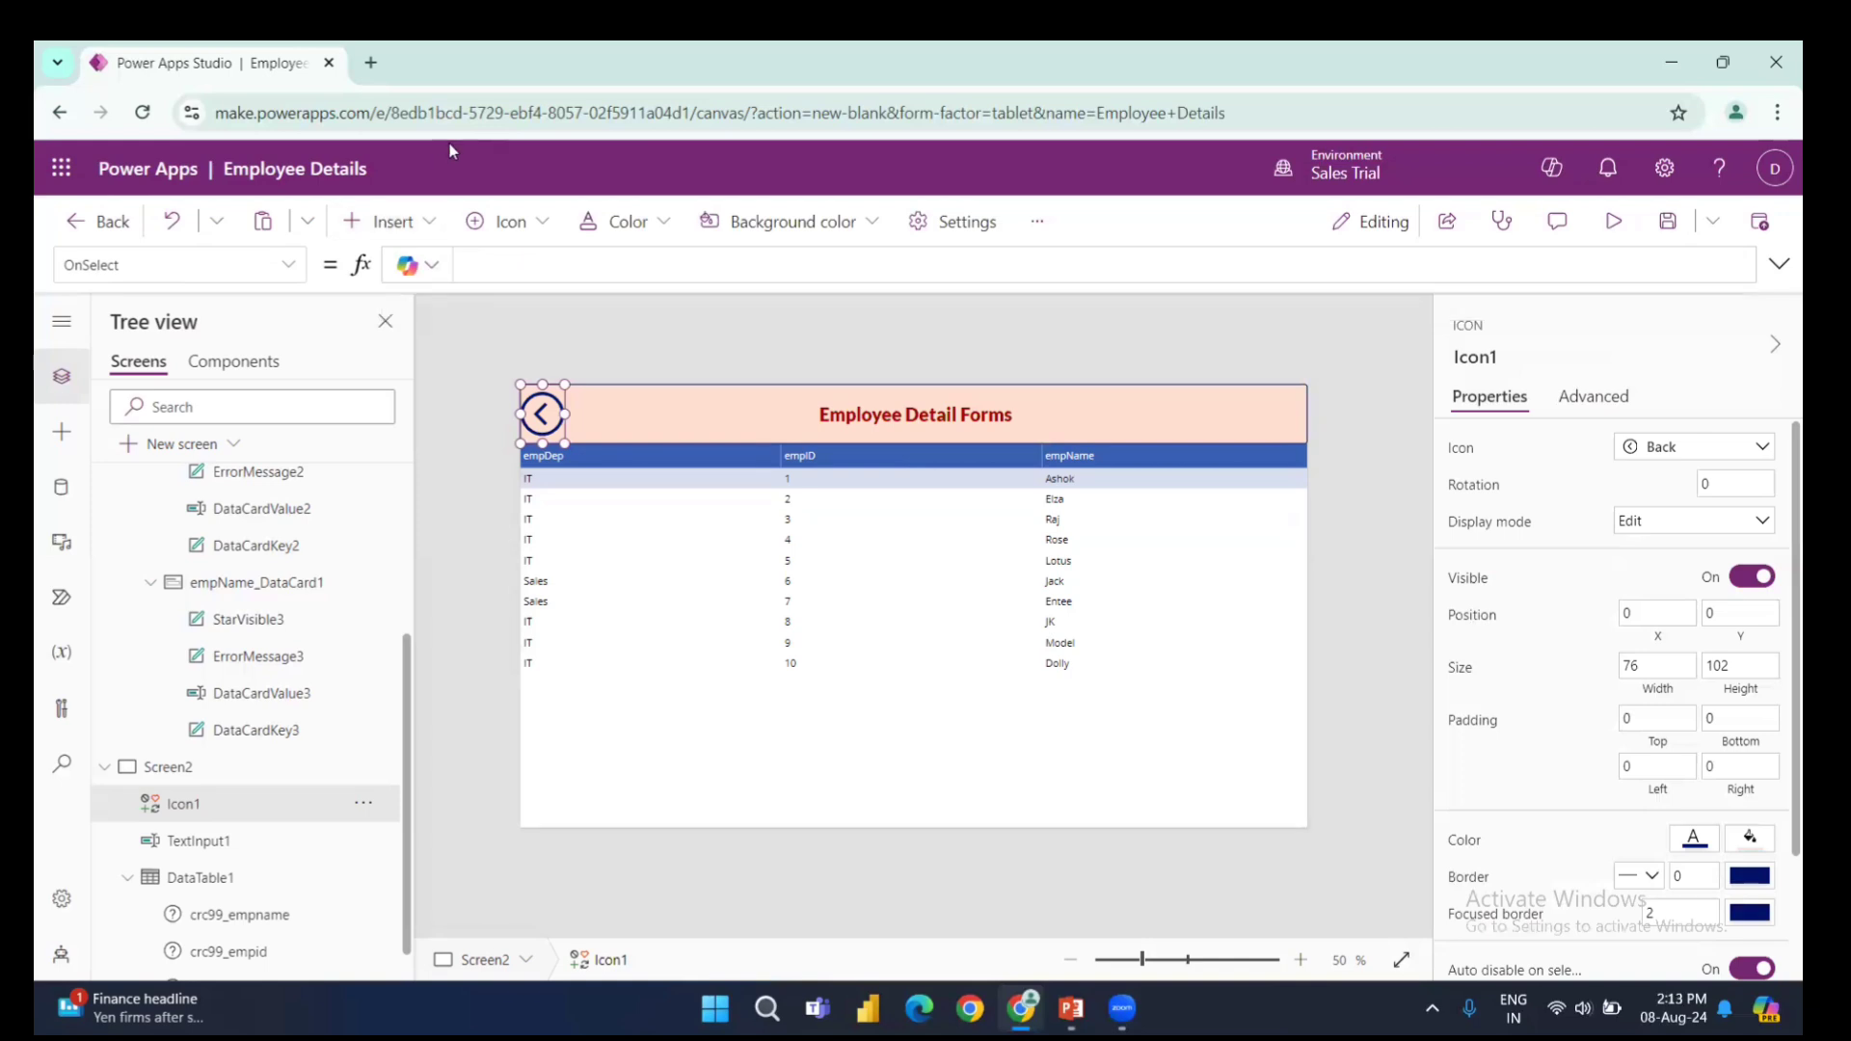
pyautogui.write('Back')
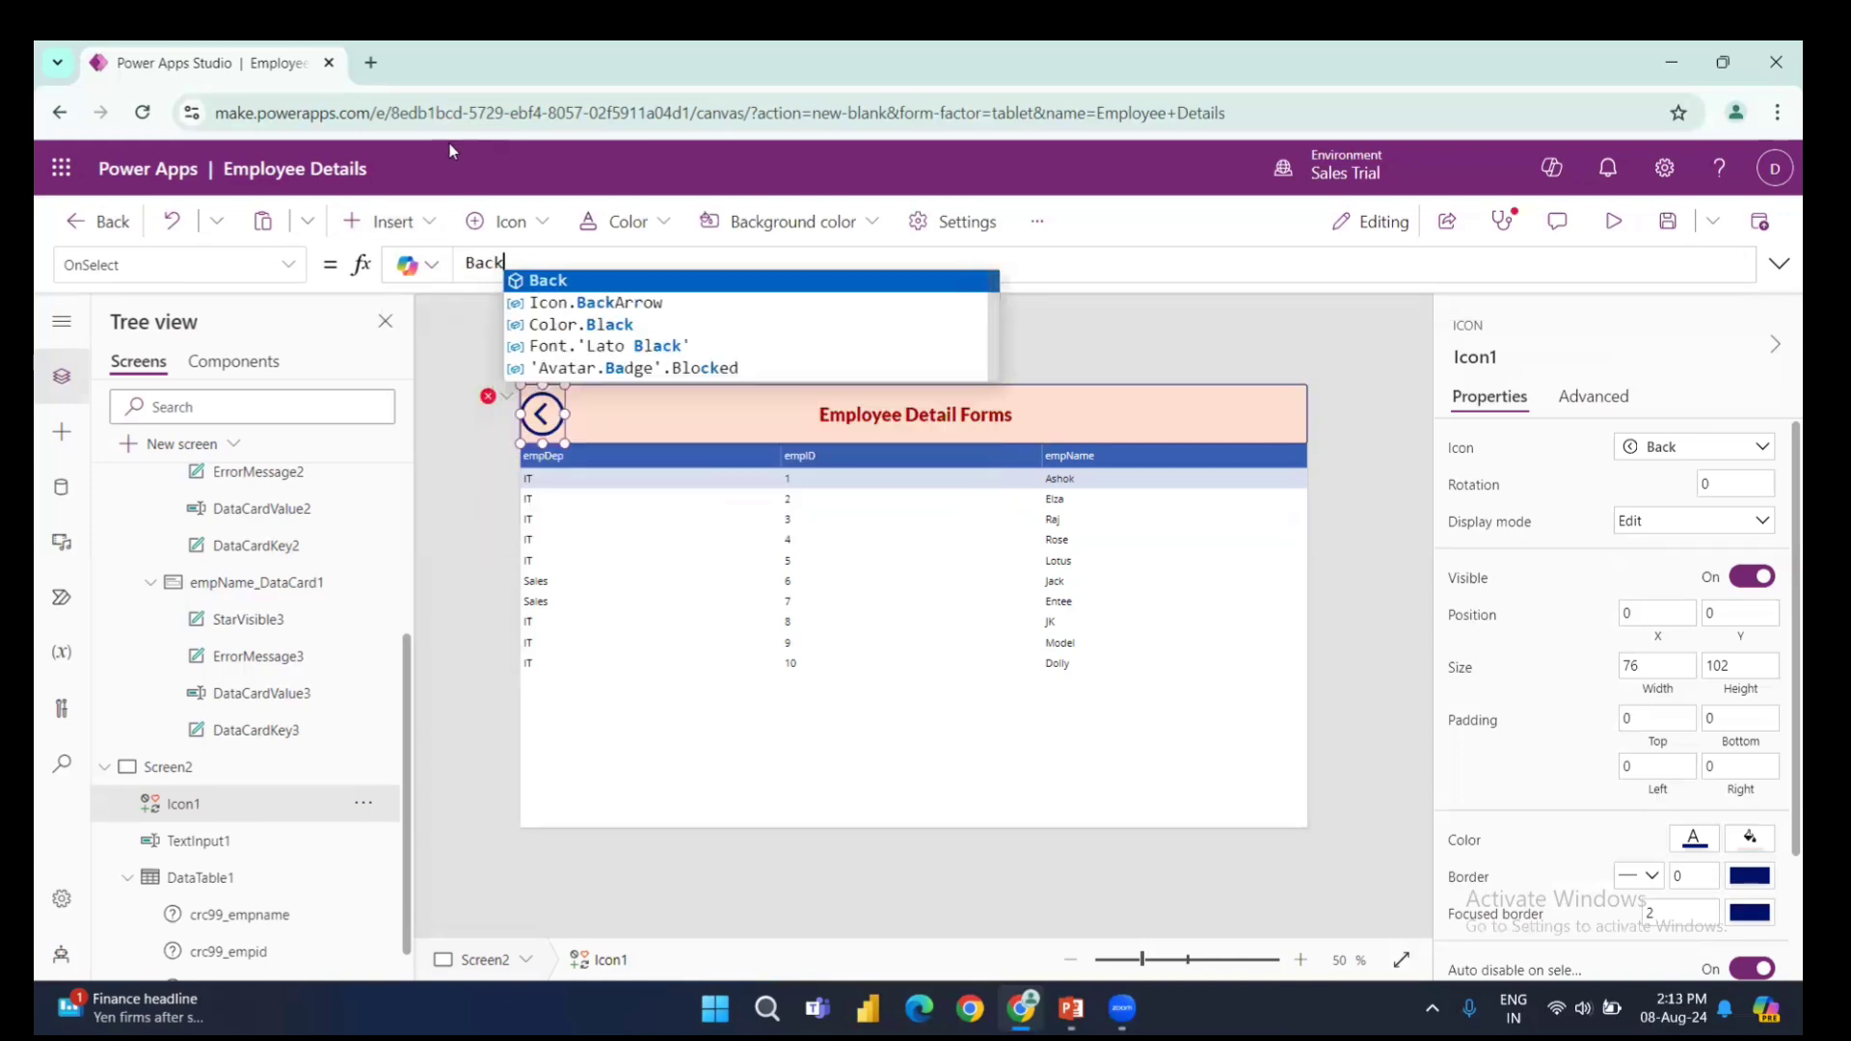
pyautogui.press('Return')
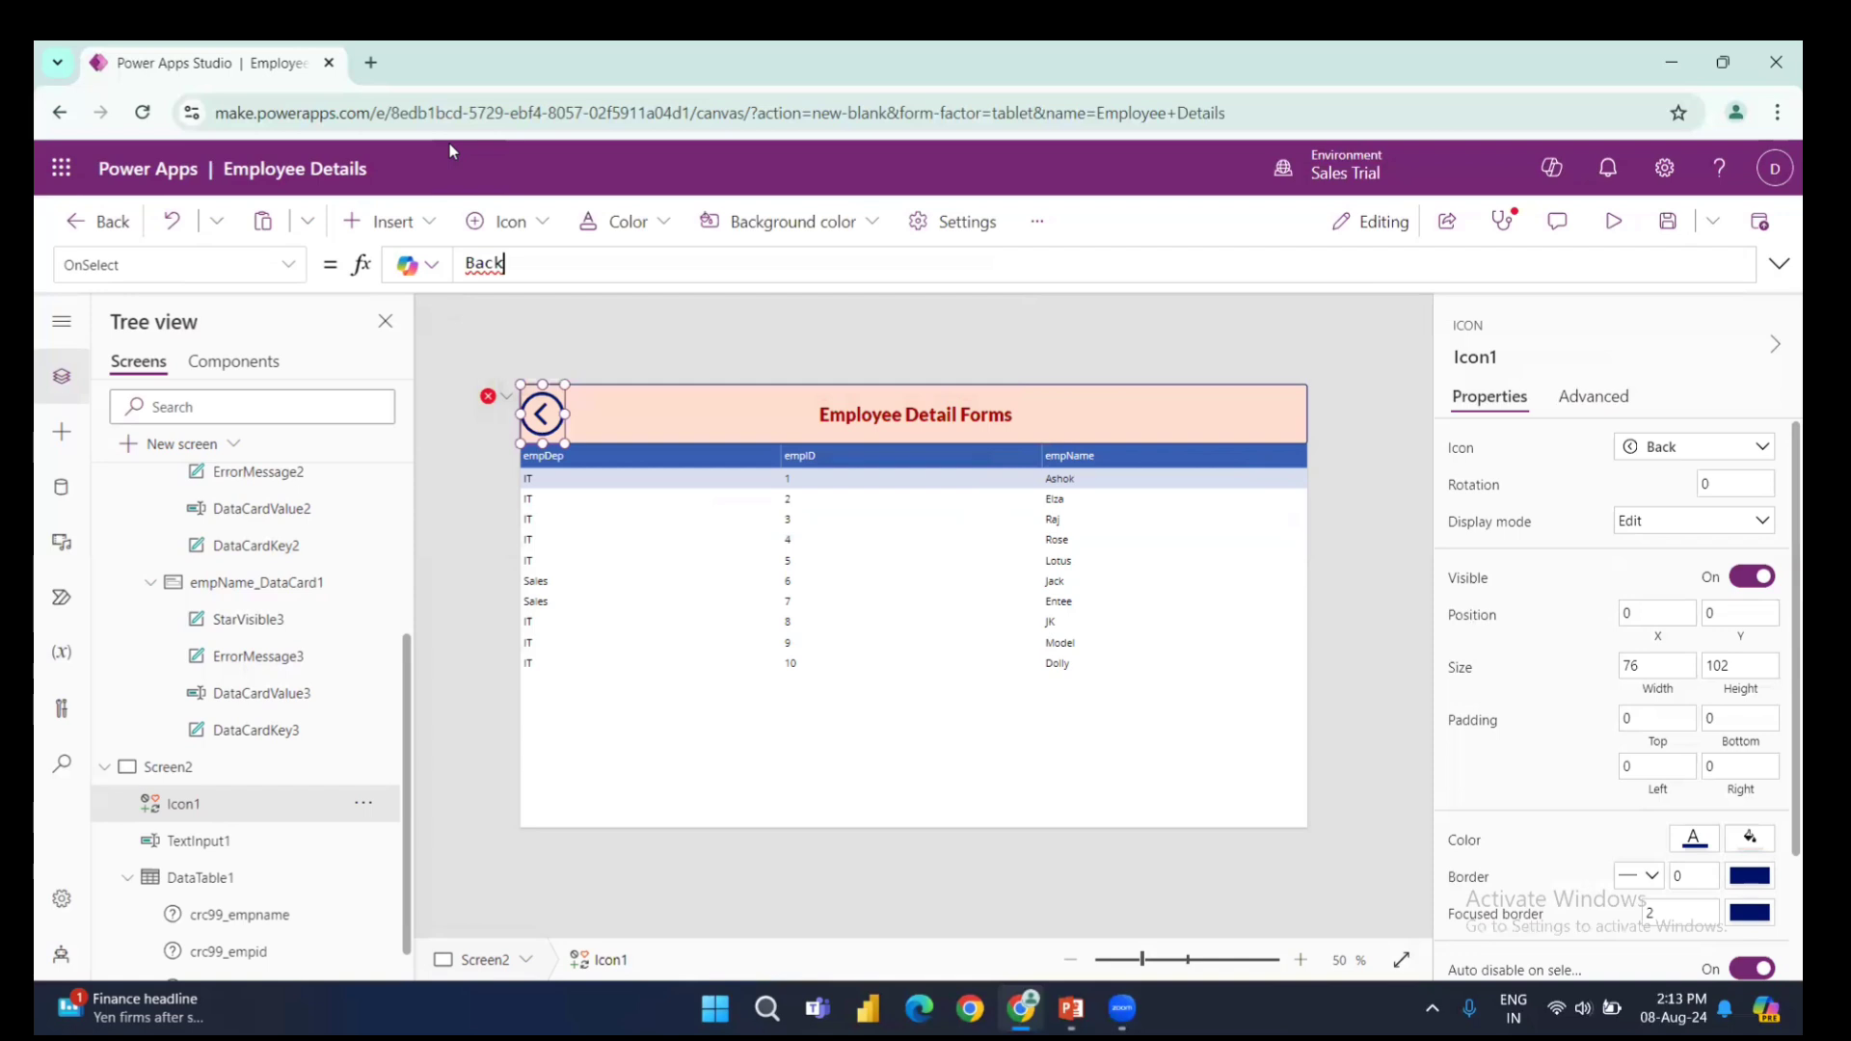
pyautogui.write('()')
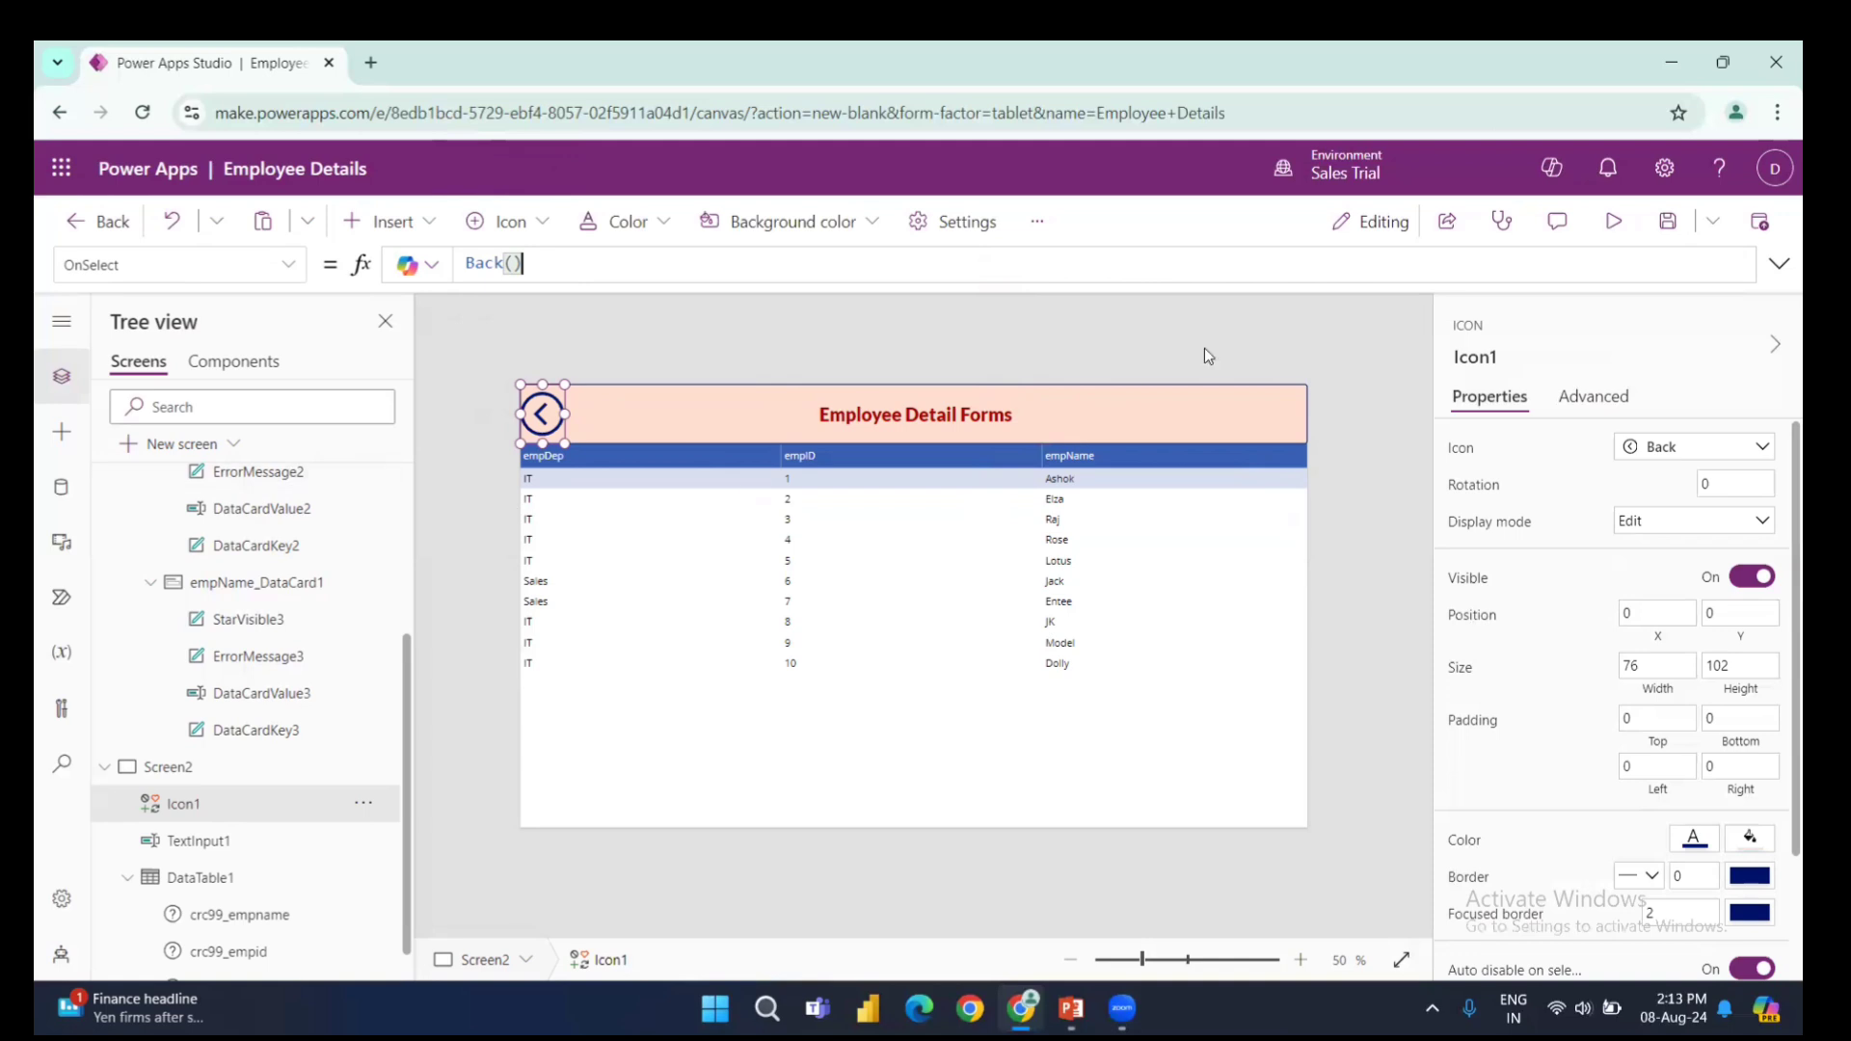
# - Preview the second screen, test the back icon, and leave the preview
pyautogui.click(1613, 221)
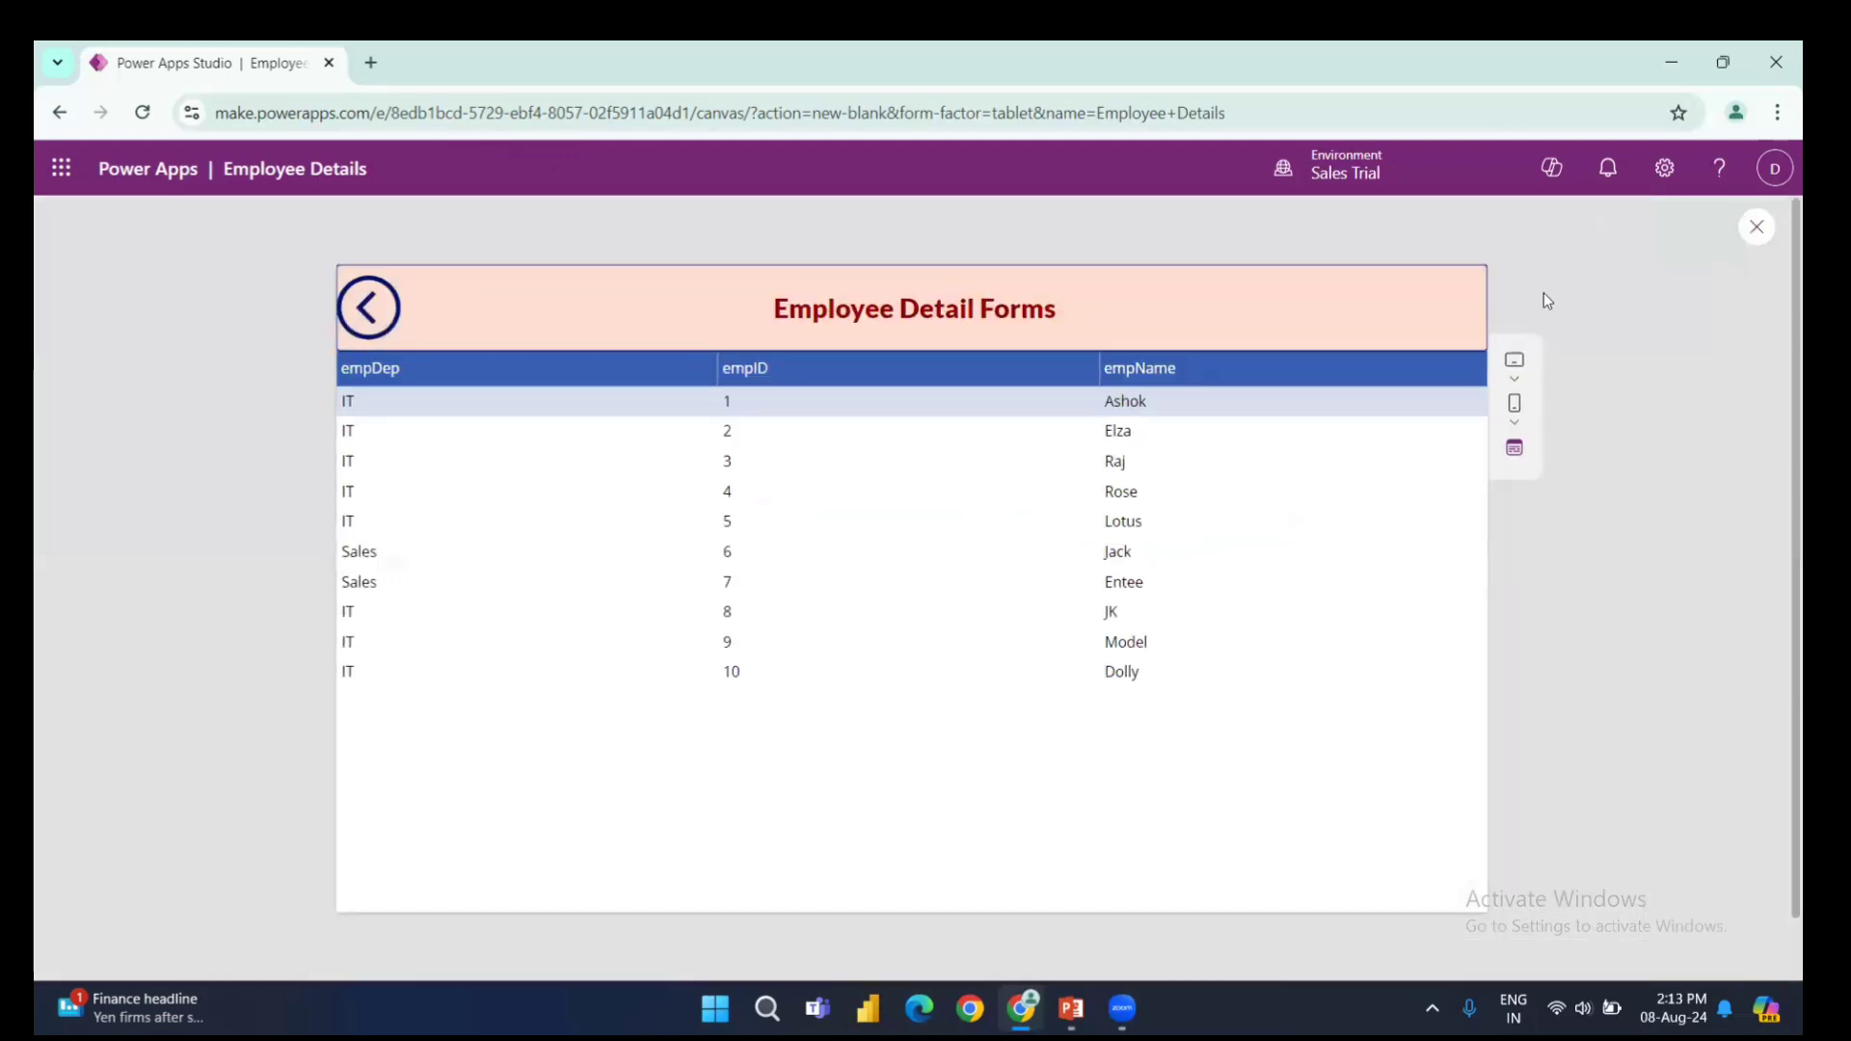
pyautogui.click(366, 325)
pyautogui.click(1757, 228)
# - Set the default mode of Form1 on Screen1 to New
pyautogui.scroll(3, 261, 537)
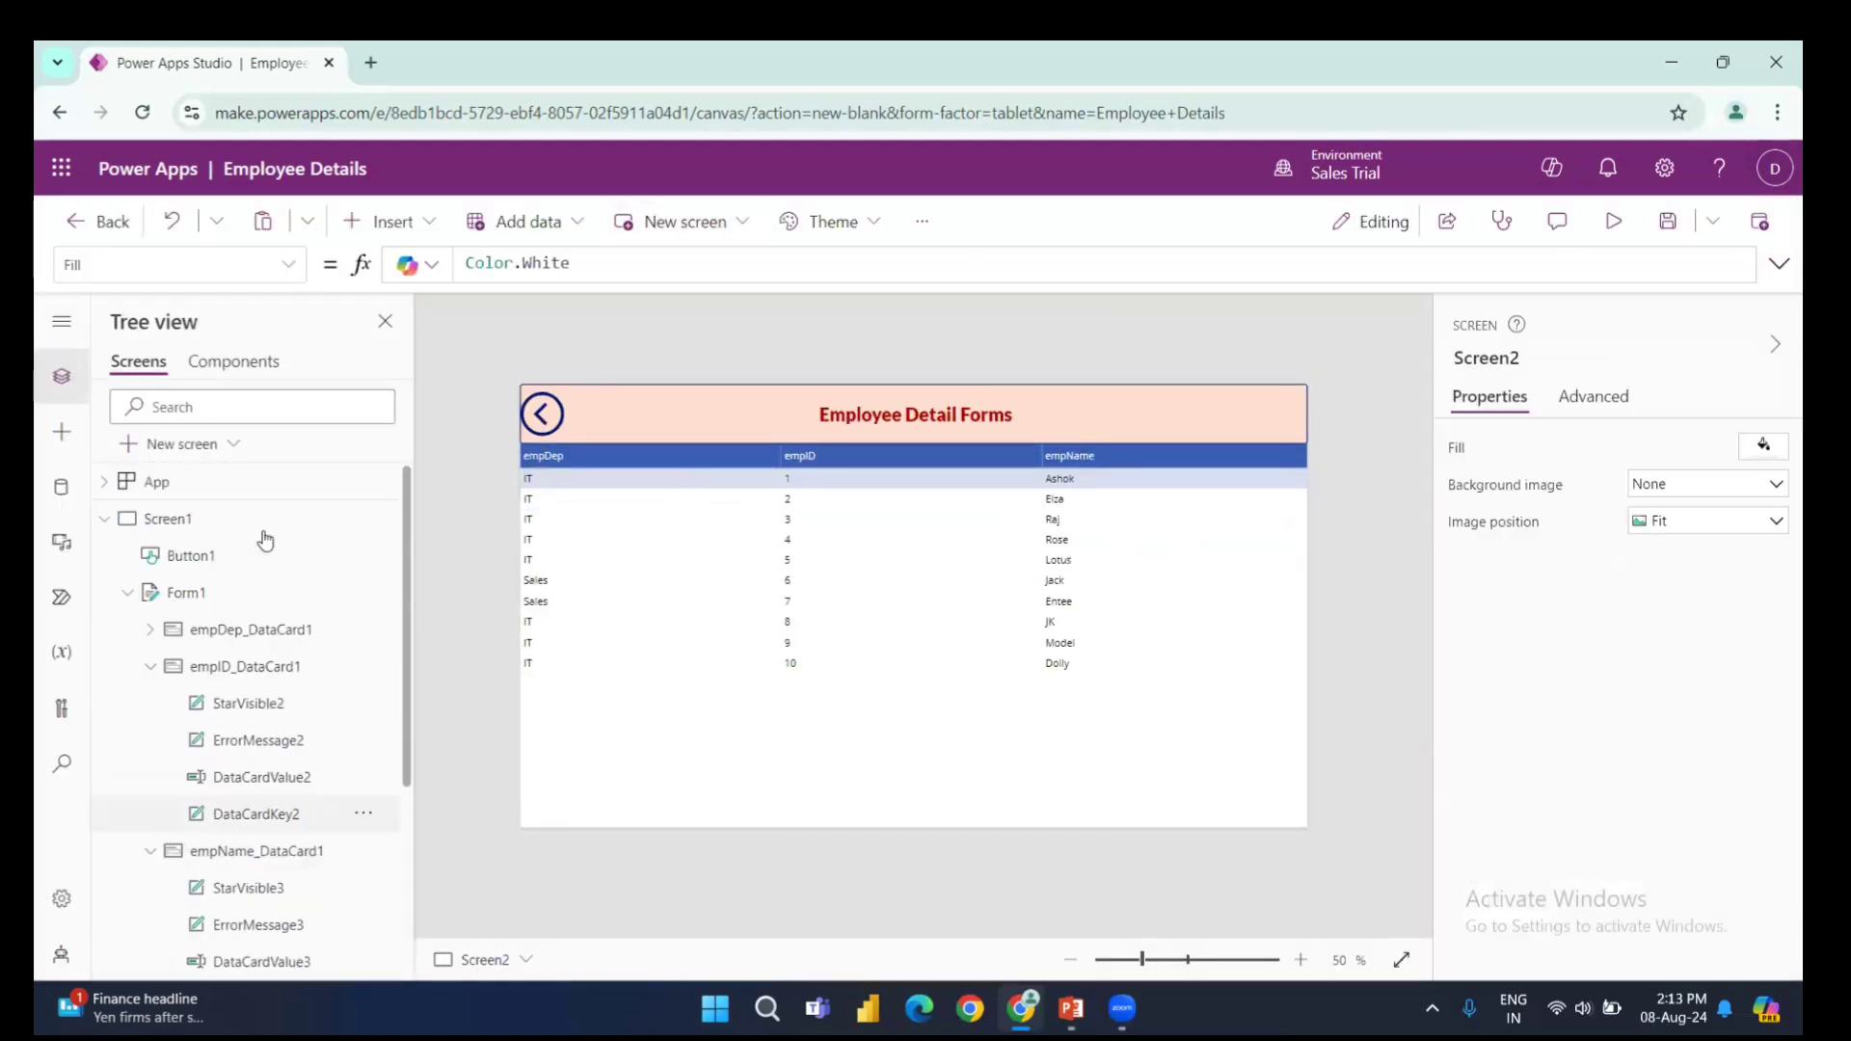
pyautogui.click(168, 518)
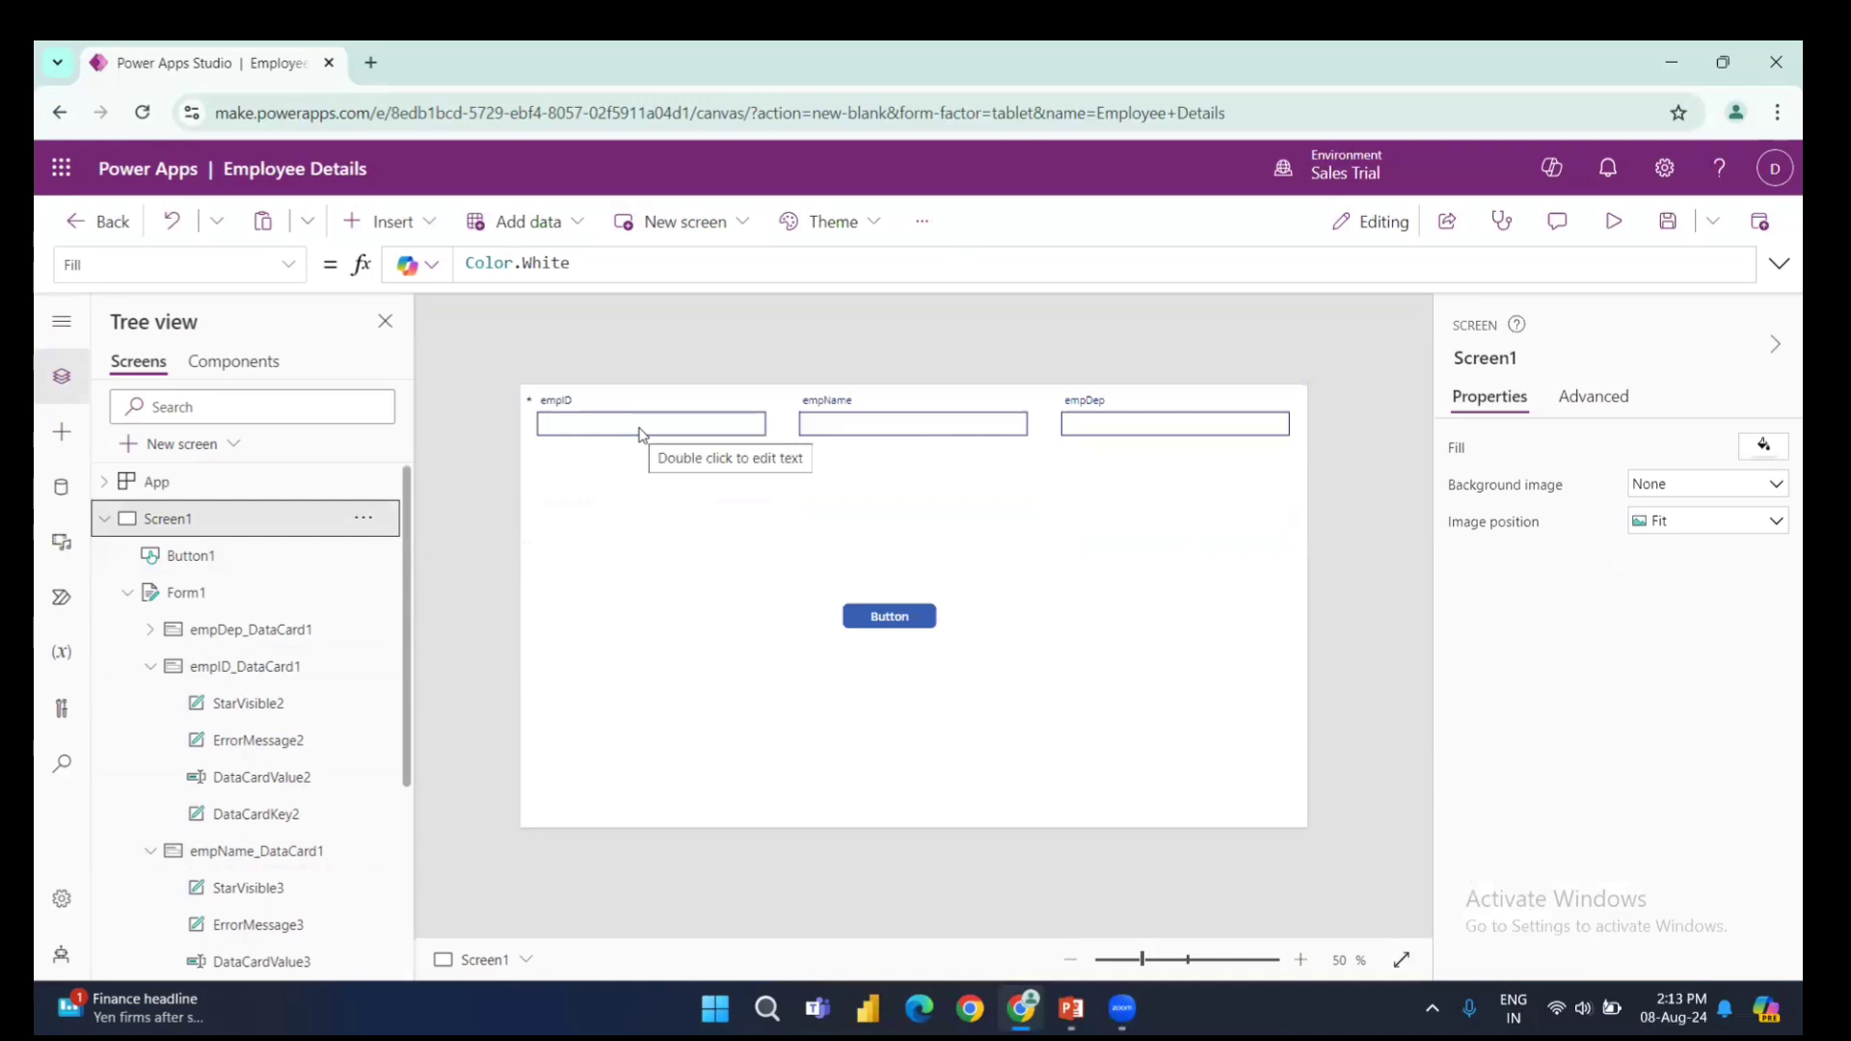
pyautogui.click(1046, 559)
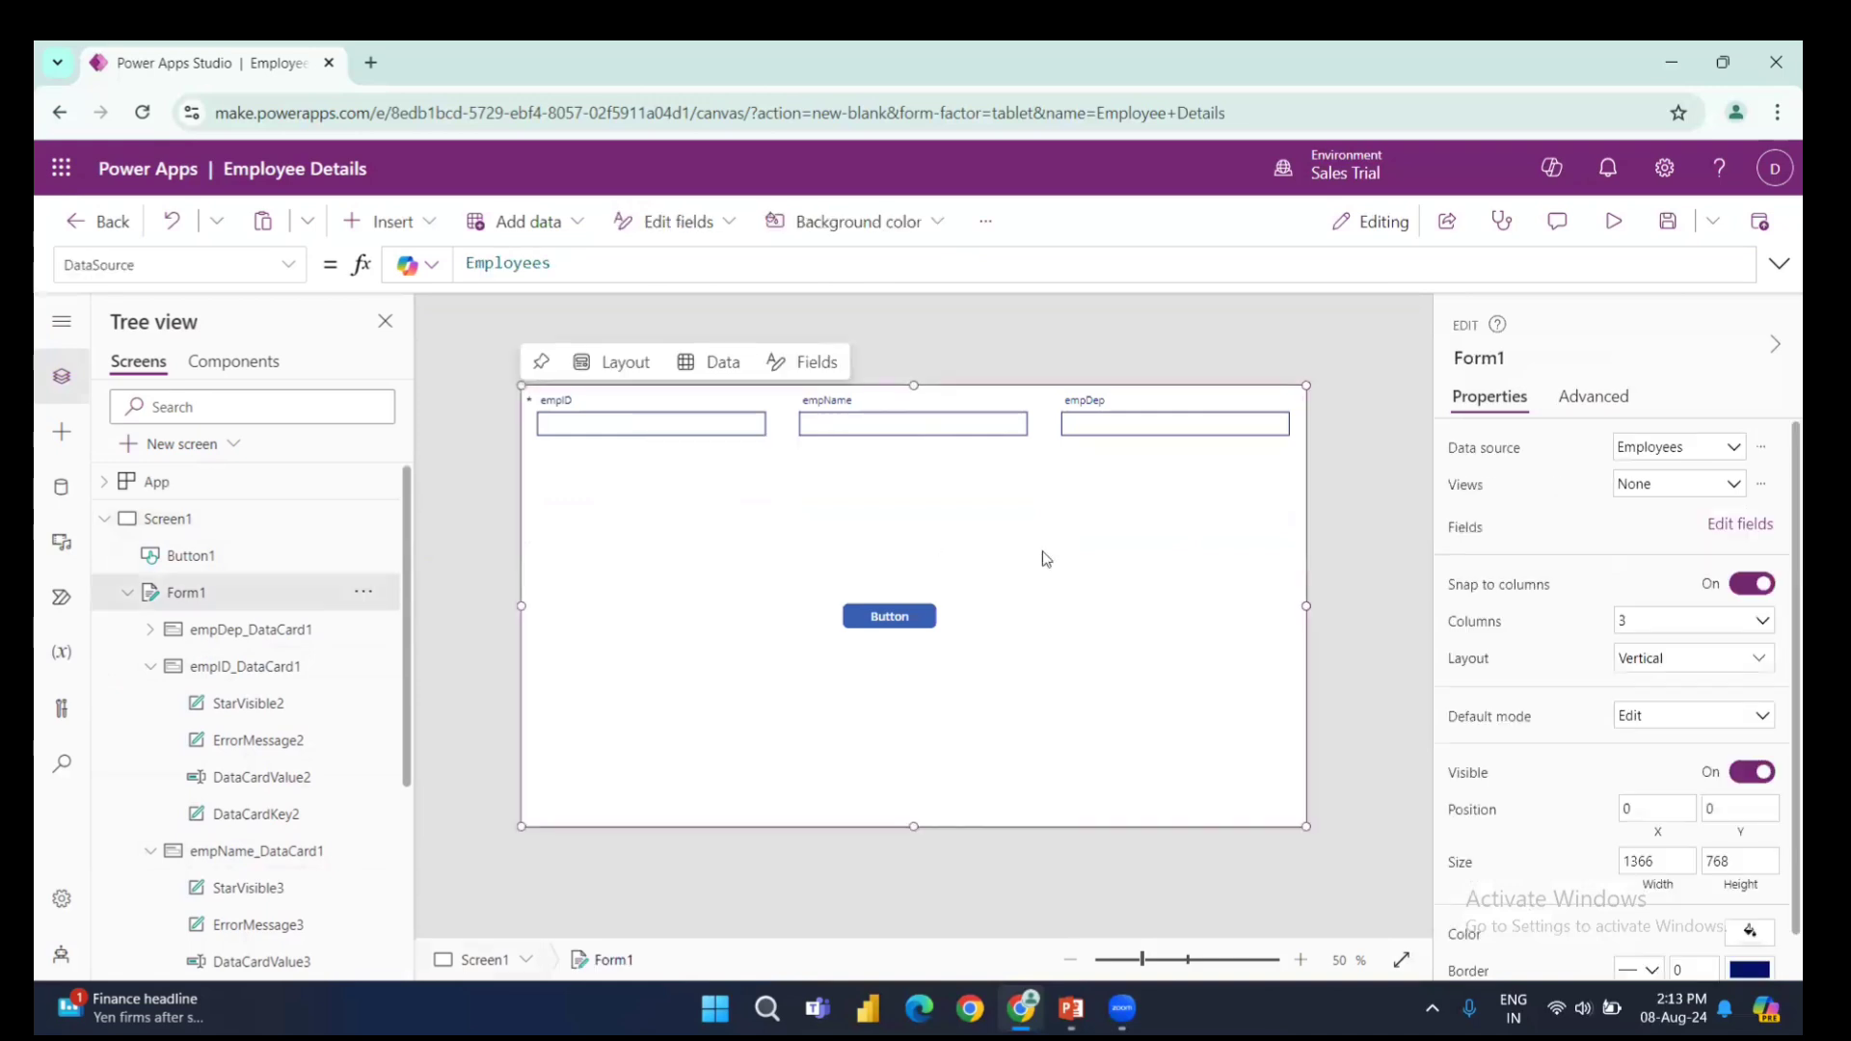
pyautogui.scroll(-1, 1542, 637)
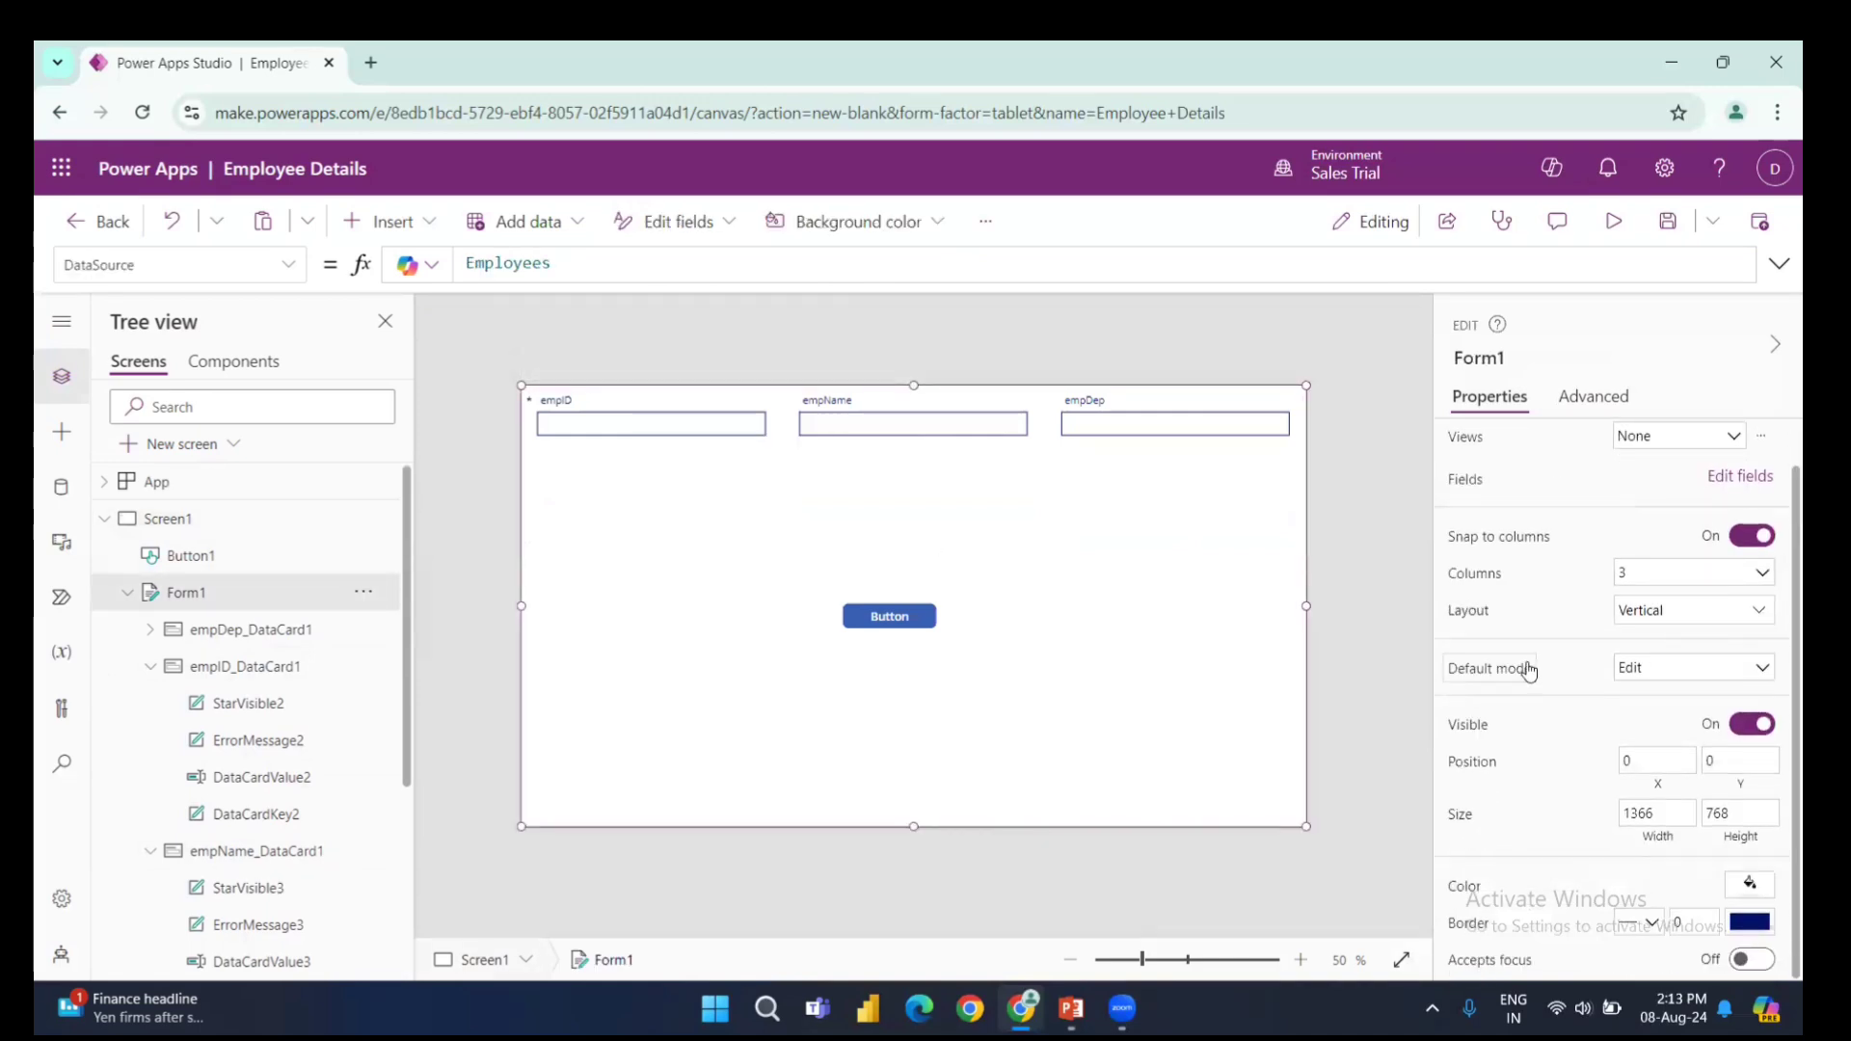
pyautogui.click(1629, 667)
pyautogui.click(1650, 726)
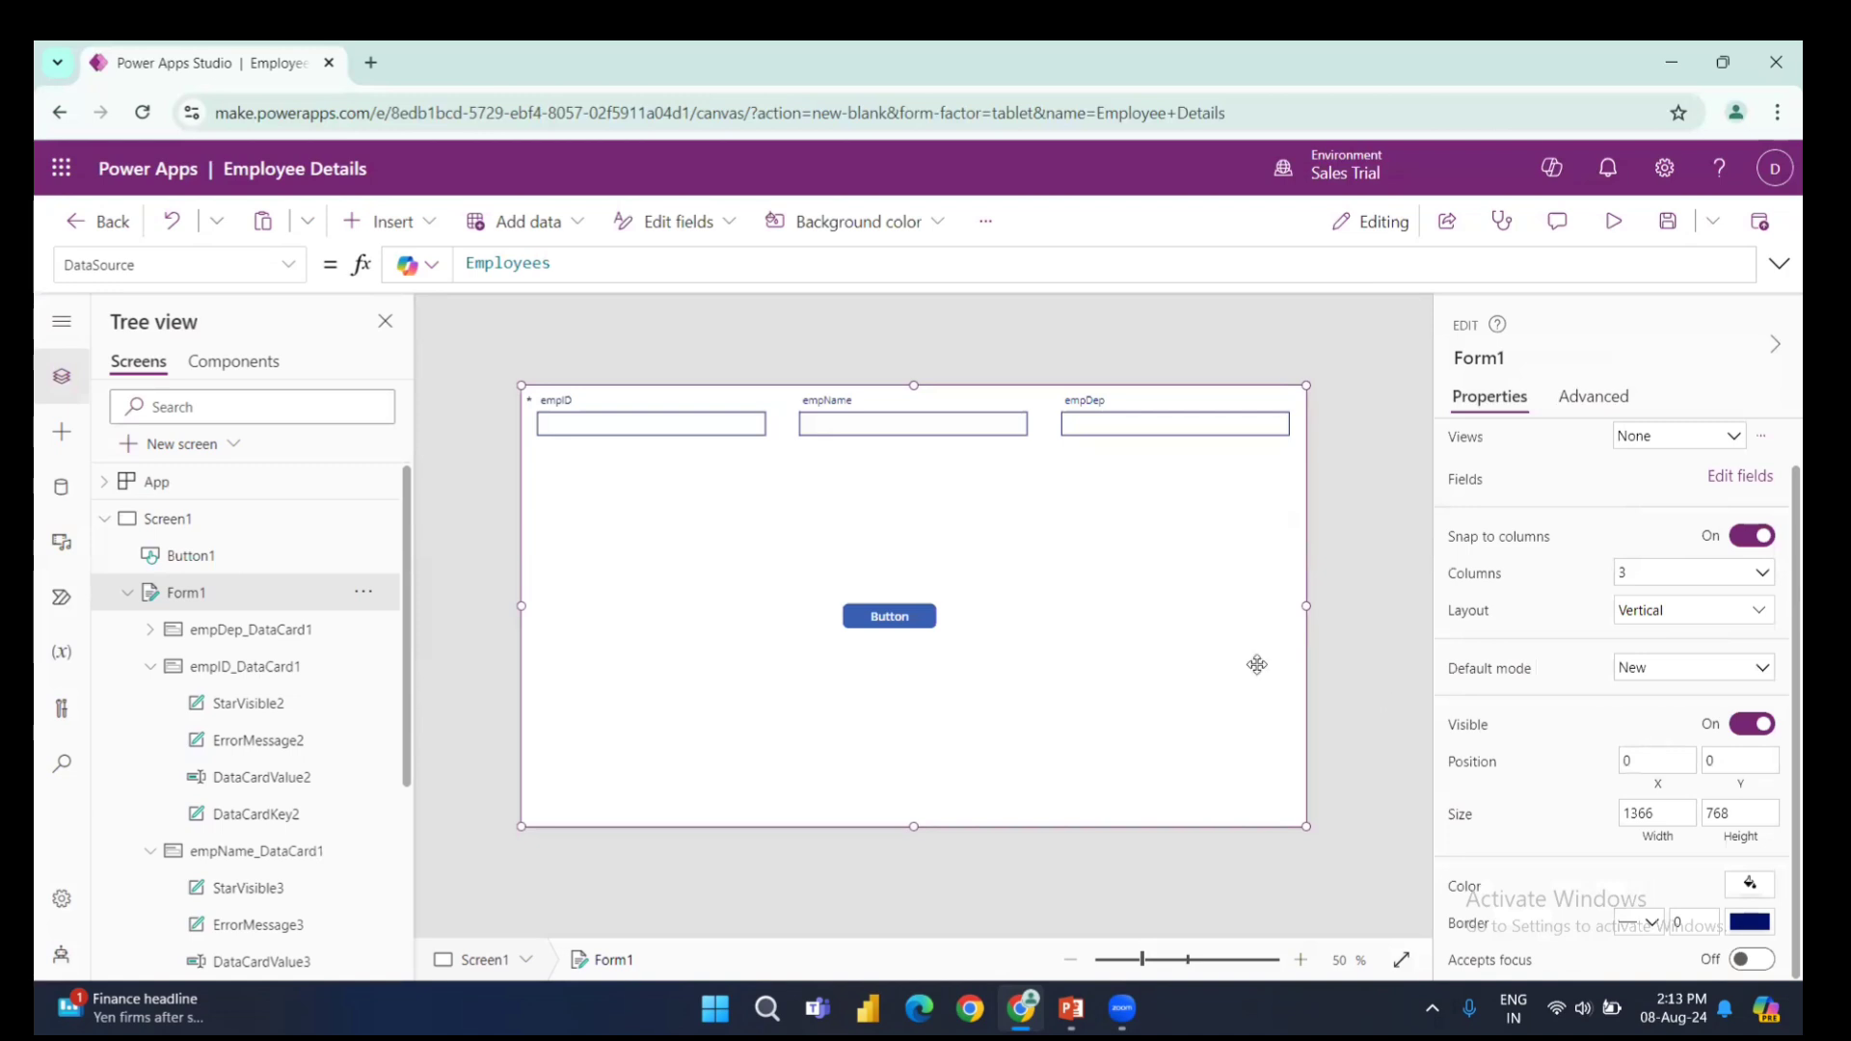
# - Preview the form, fill in the employee's ID and name with department IT, submit the record, and leave the preview
pyautogui.click(1613, 221)
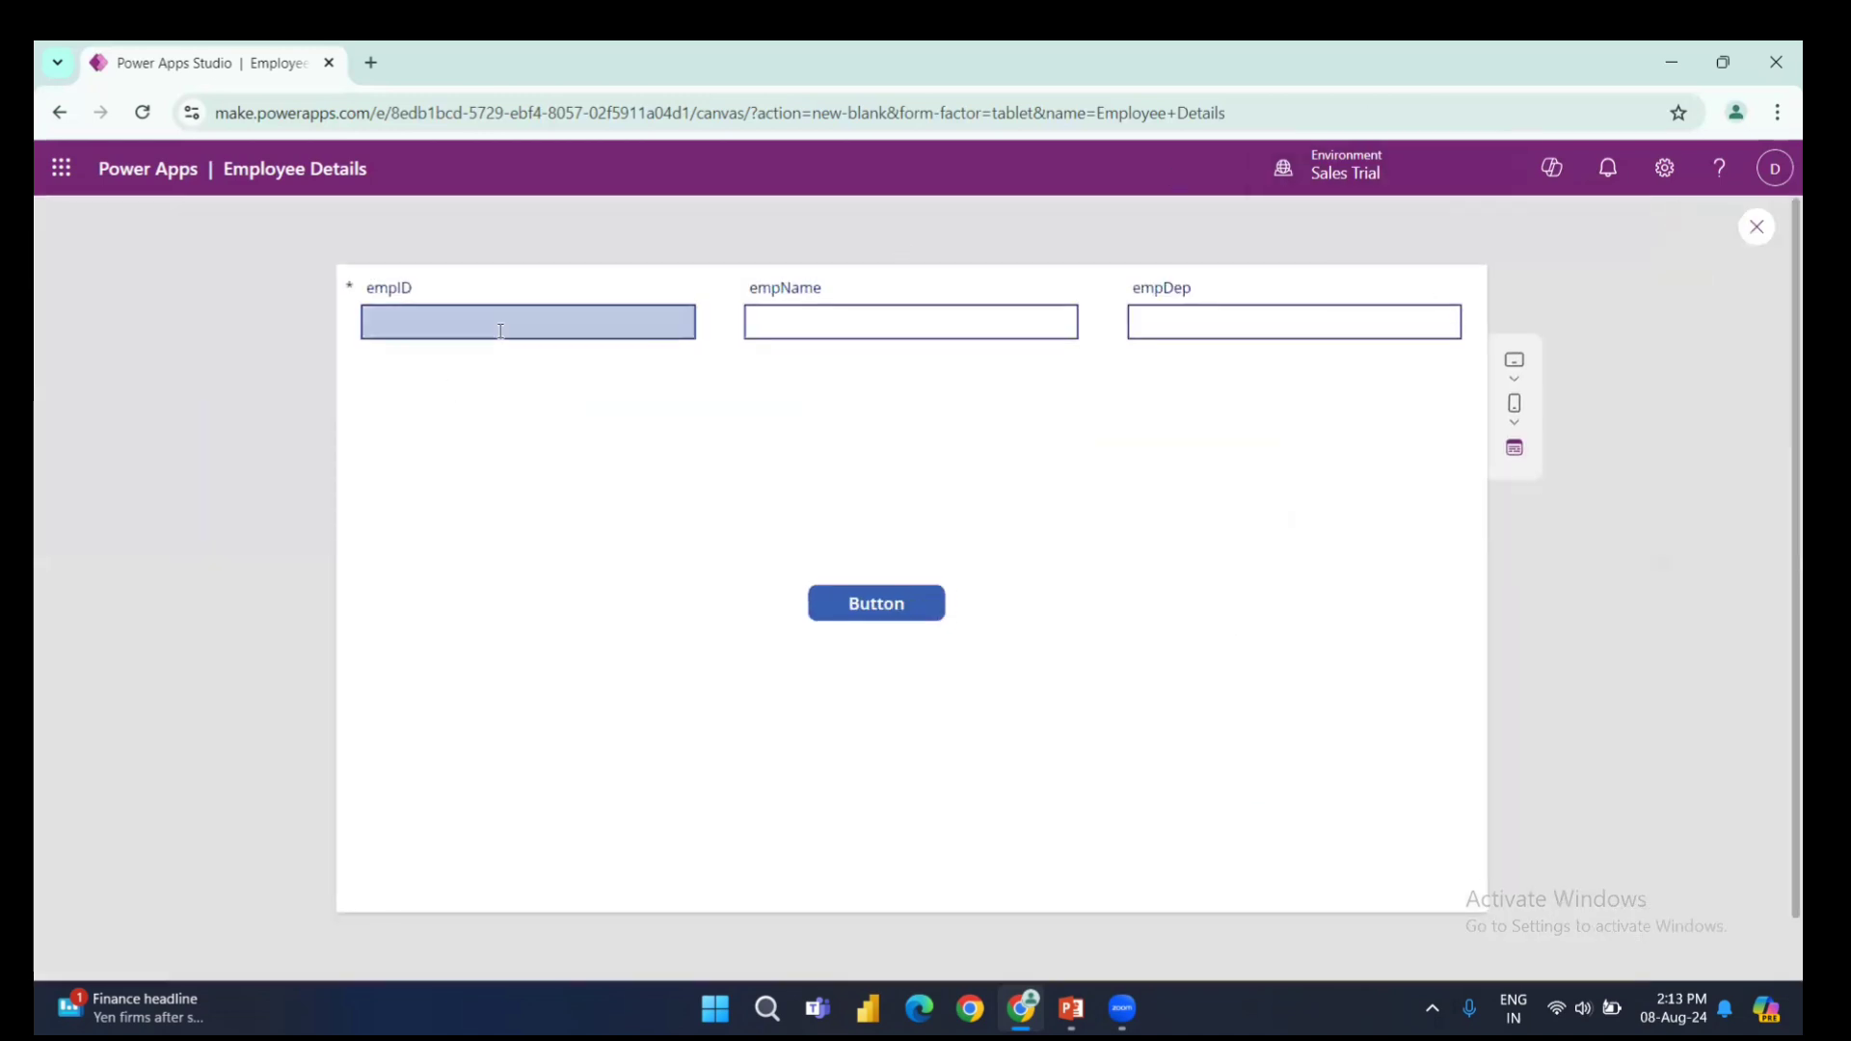
pyautogui.click(500, 330)
pyautogui.write('11')
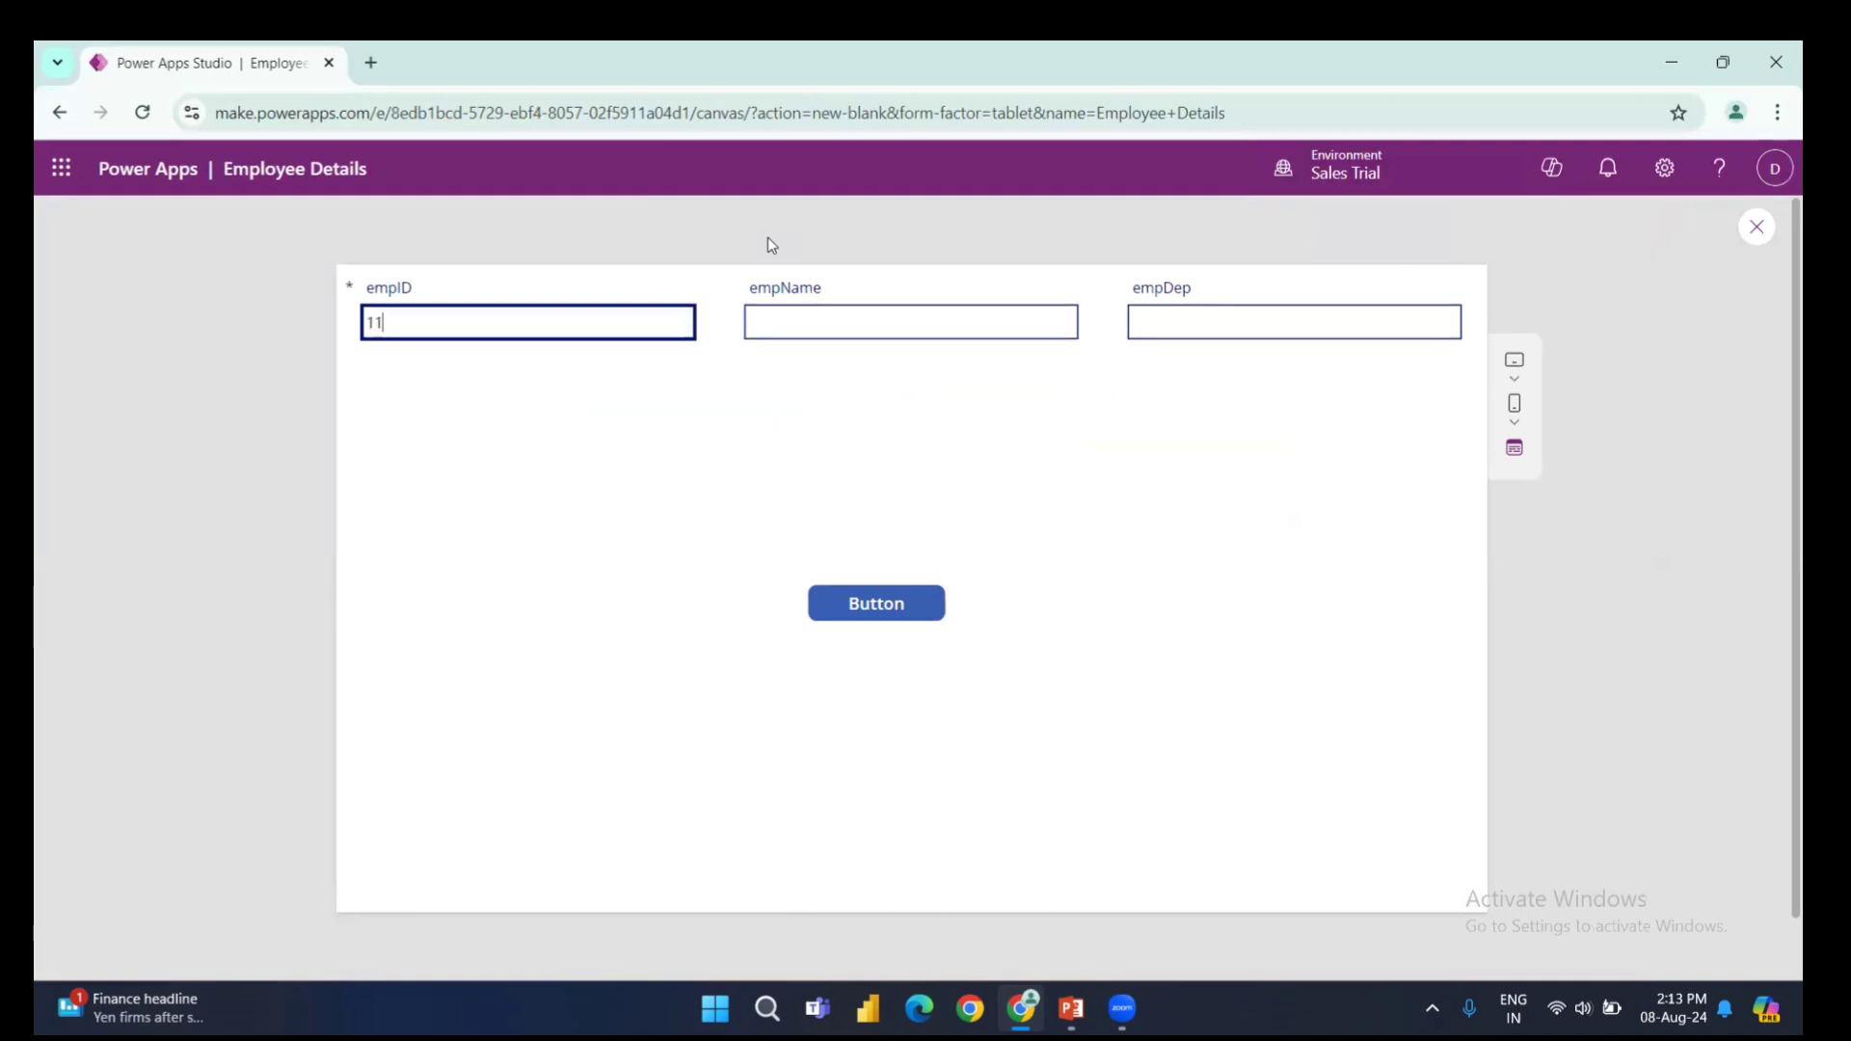
pyautogui.click(790, 318)
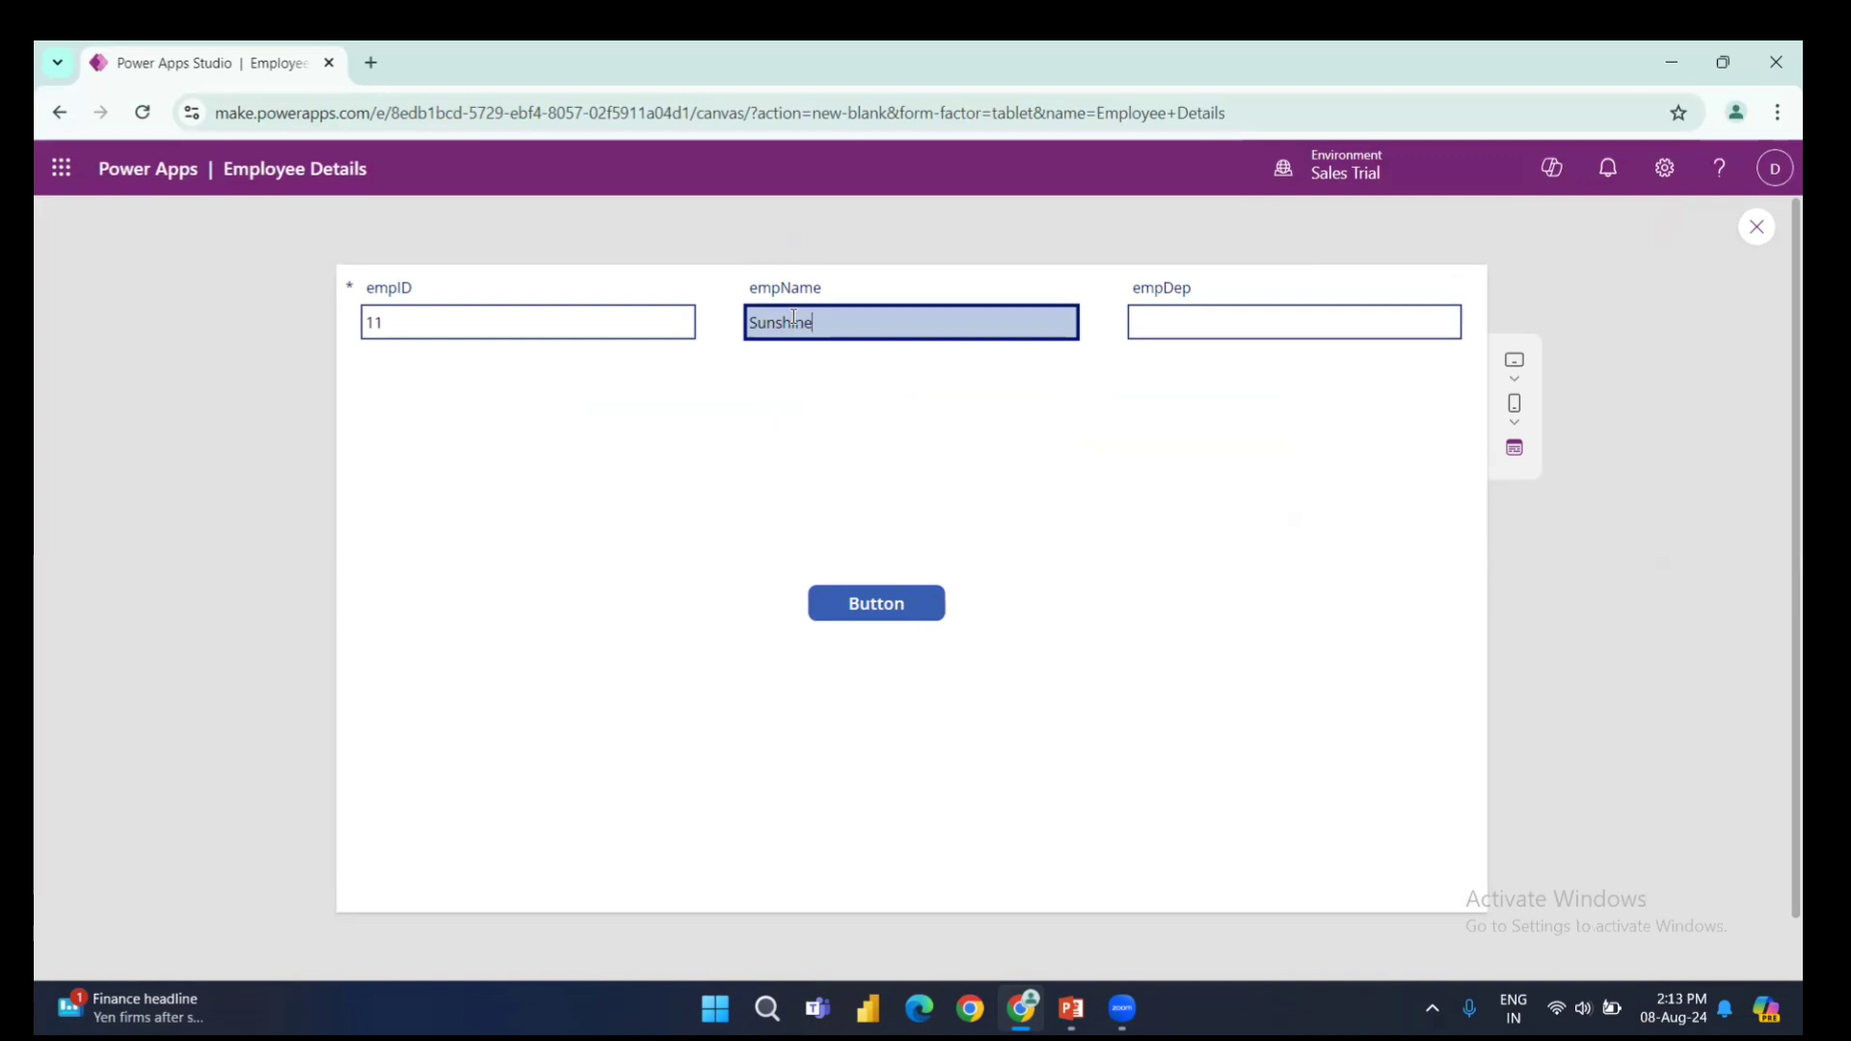
pyautogui.click(1194, 321)
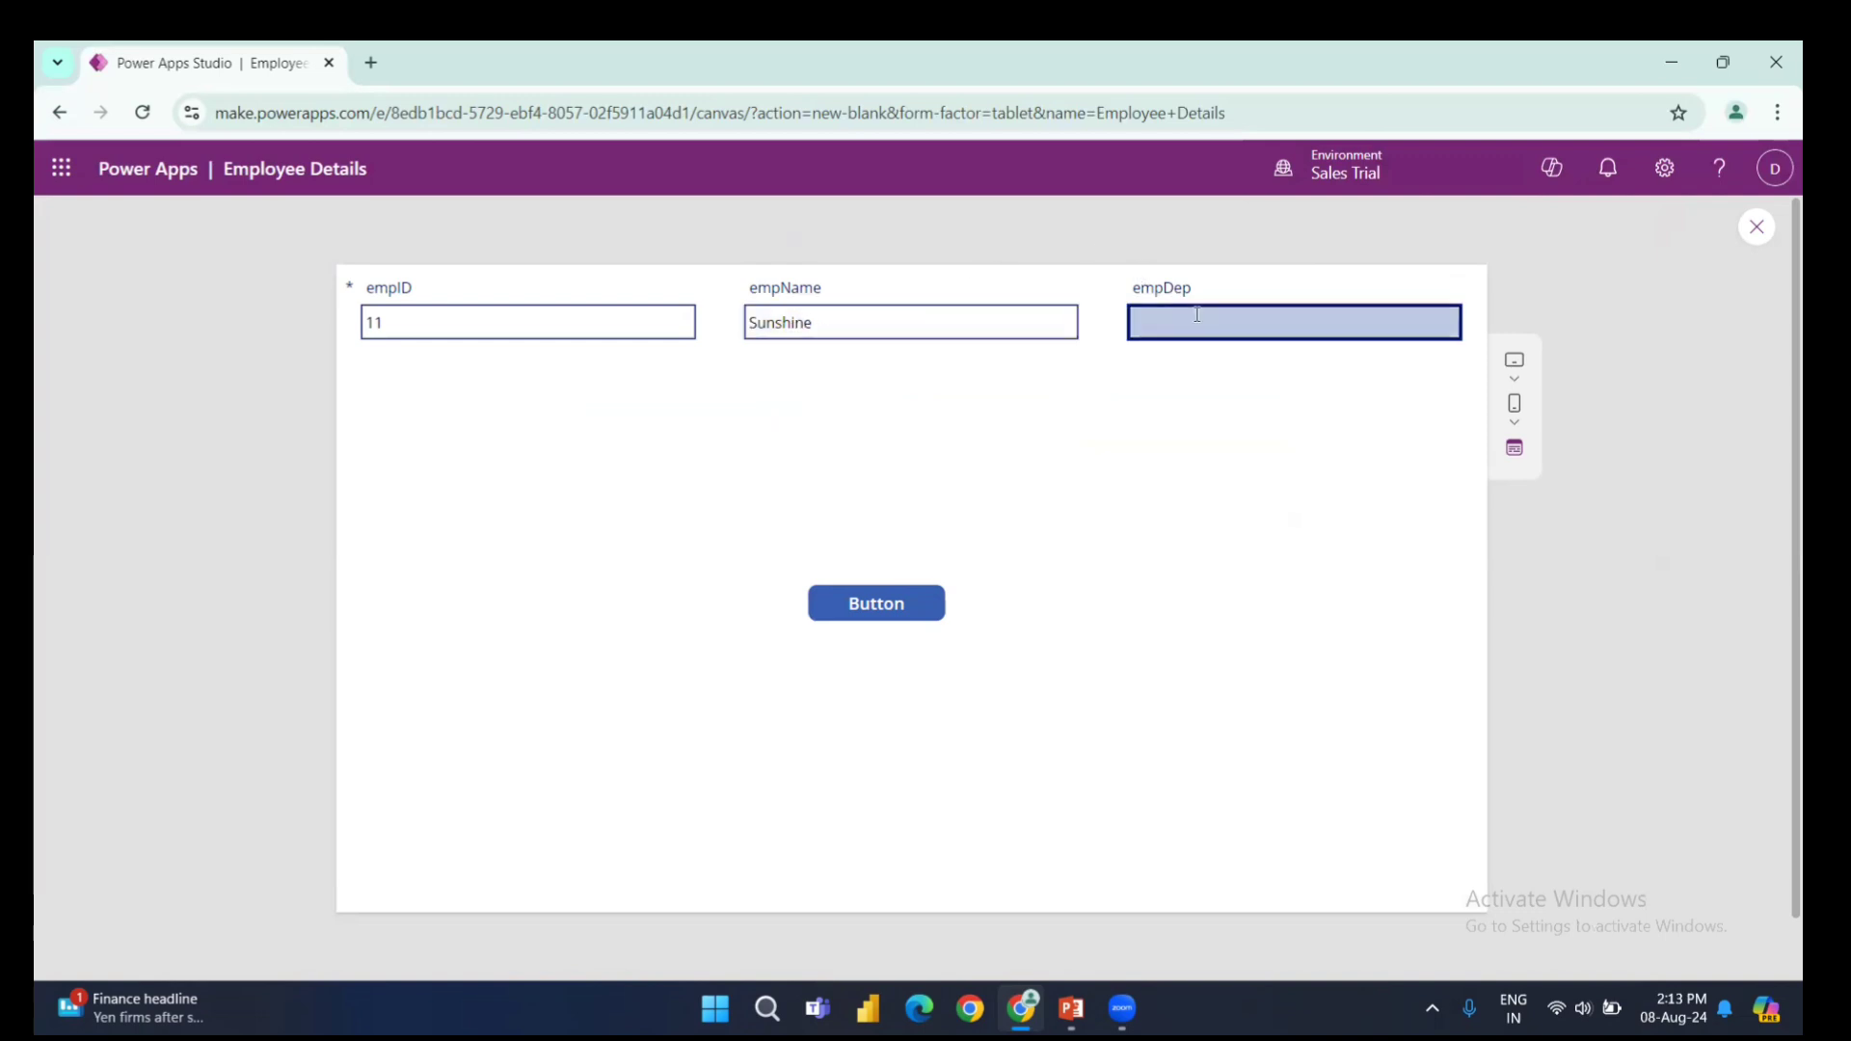
pyautogui.write('IT')
pyautogui.click(877, 598)
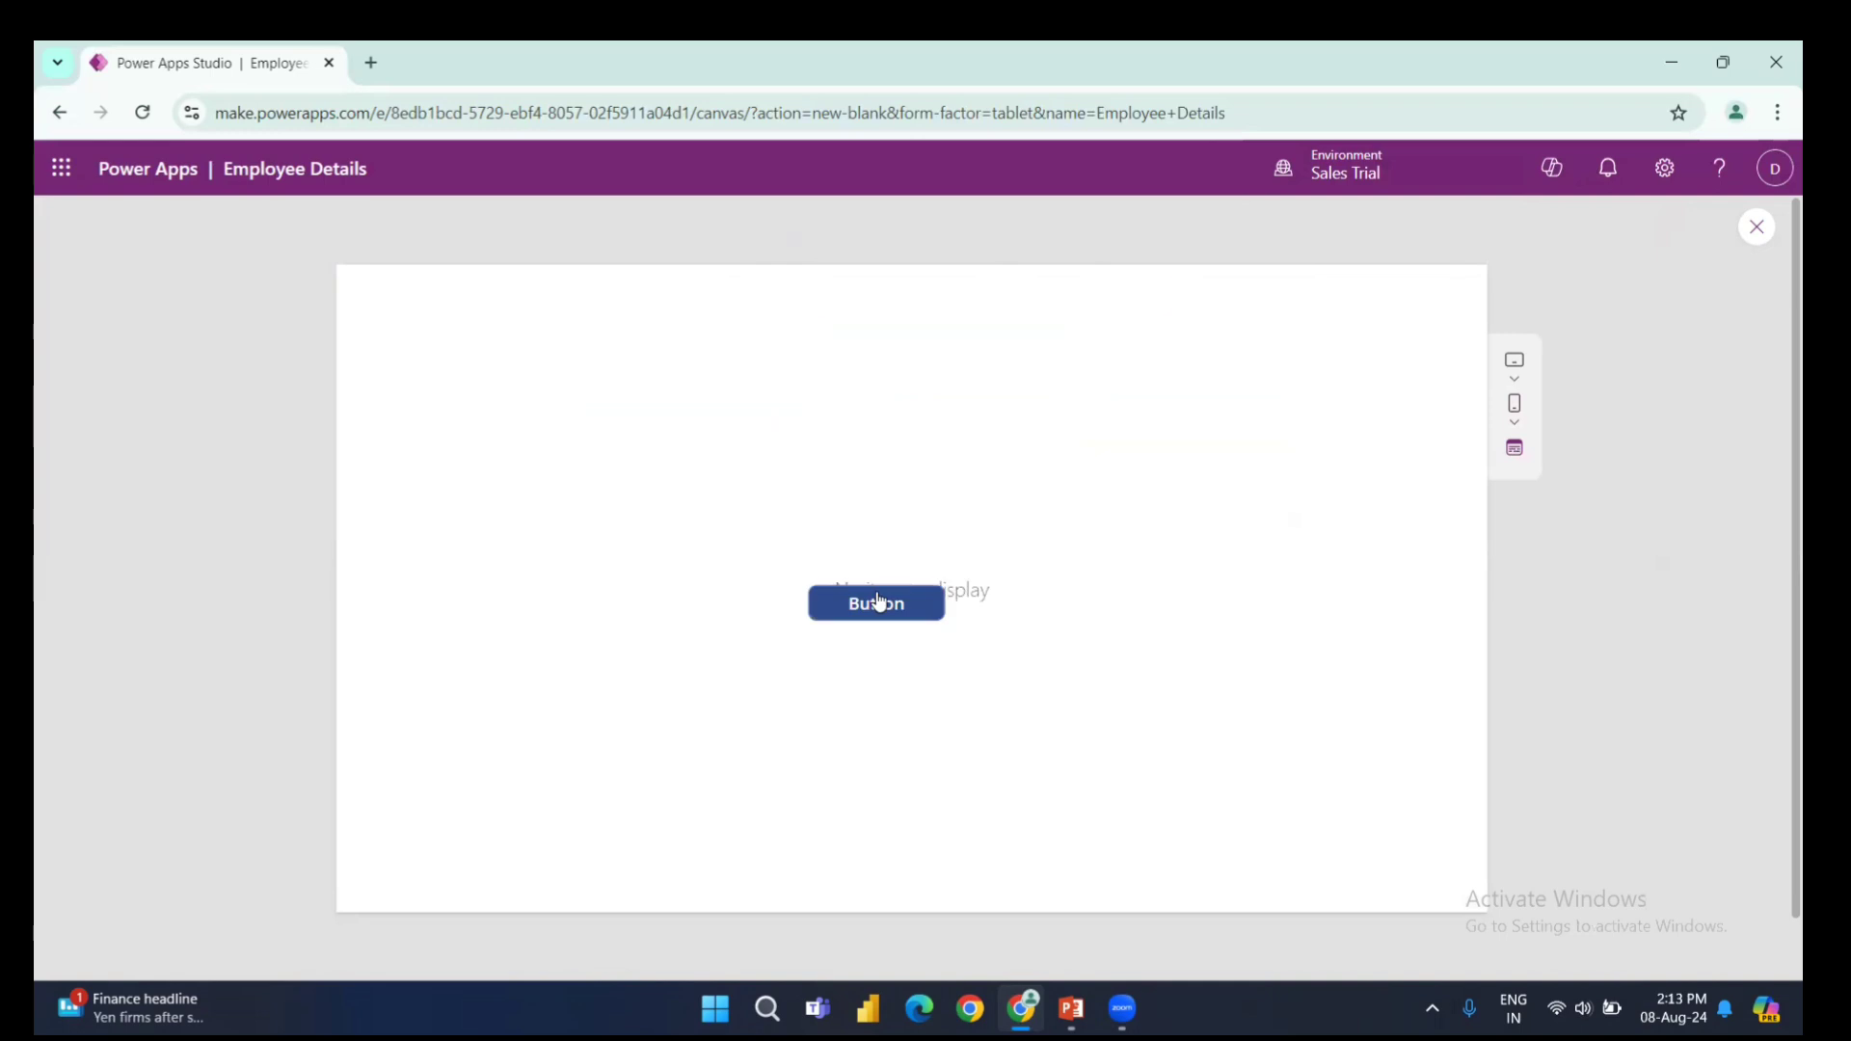
pyautogui.click(1757, 226)
# - Check the data table on Screen2 for the newly submitted employee record
pyautogui.scroll(-5, 154, 733)
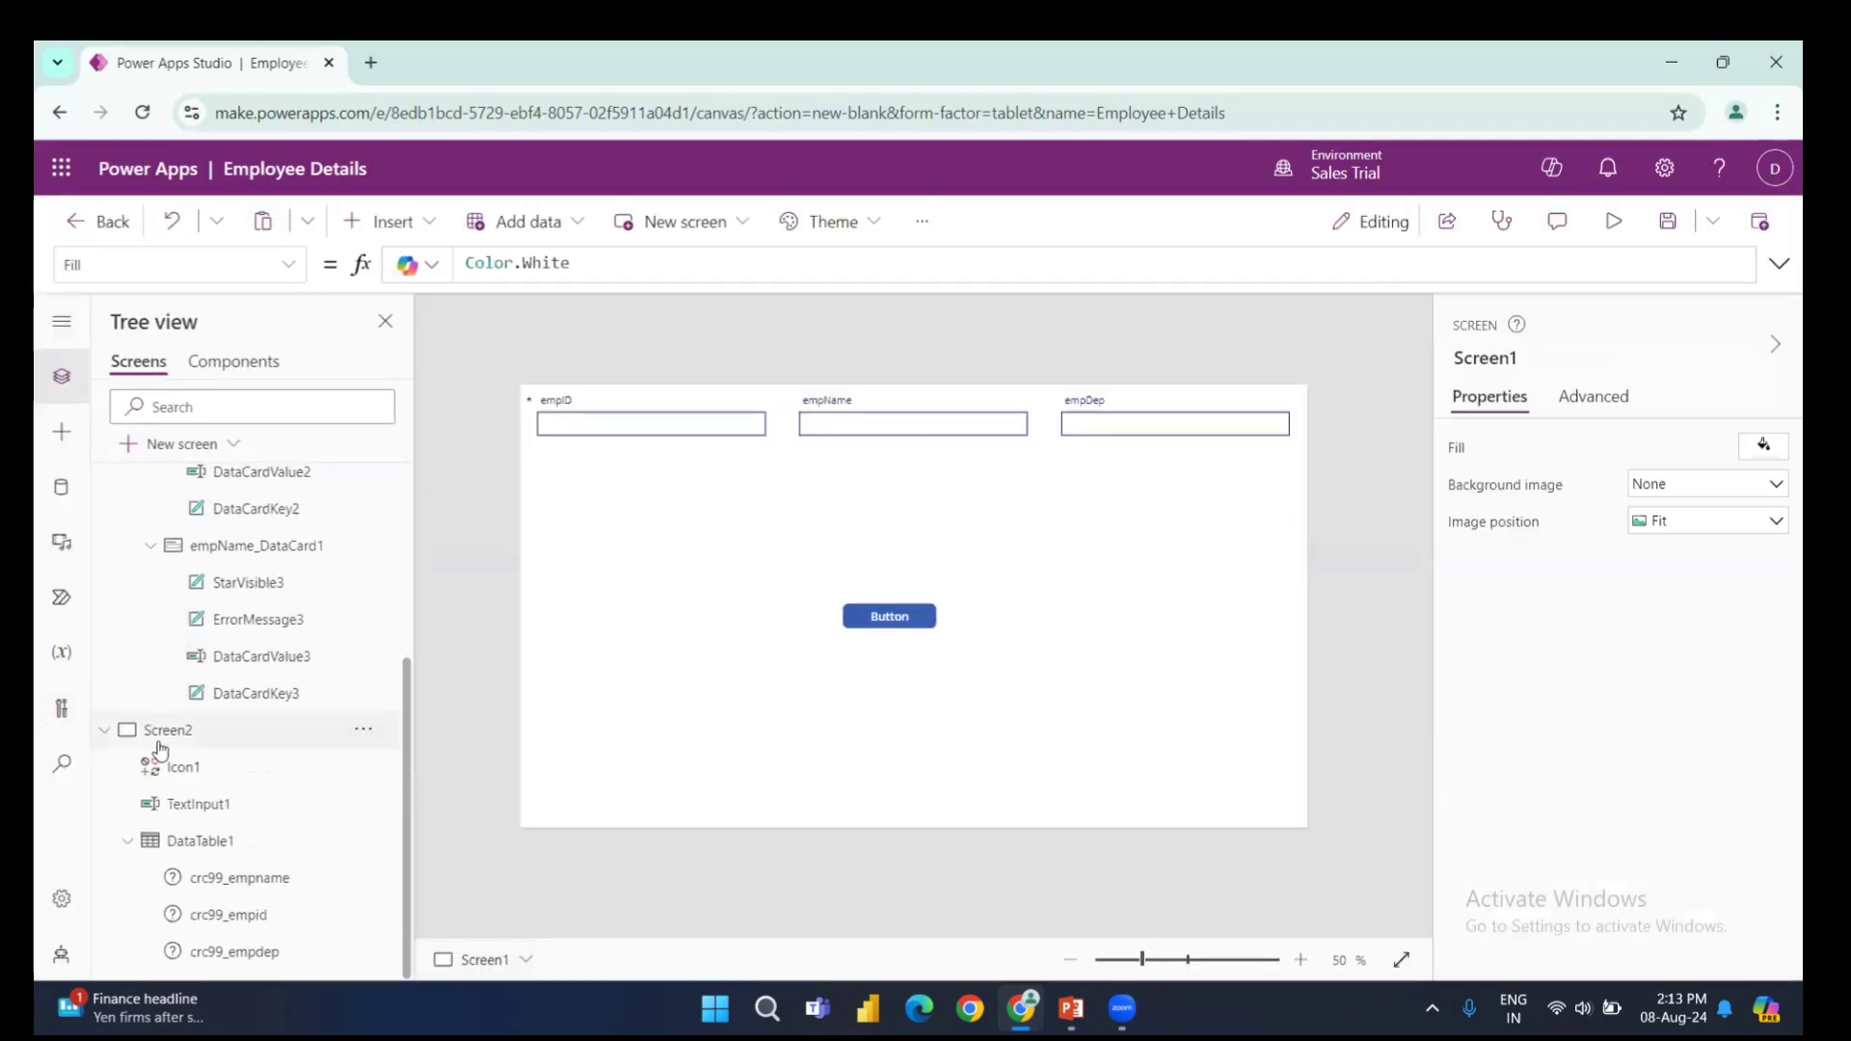
pyautogui.click(173, 840)
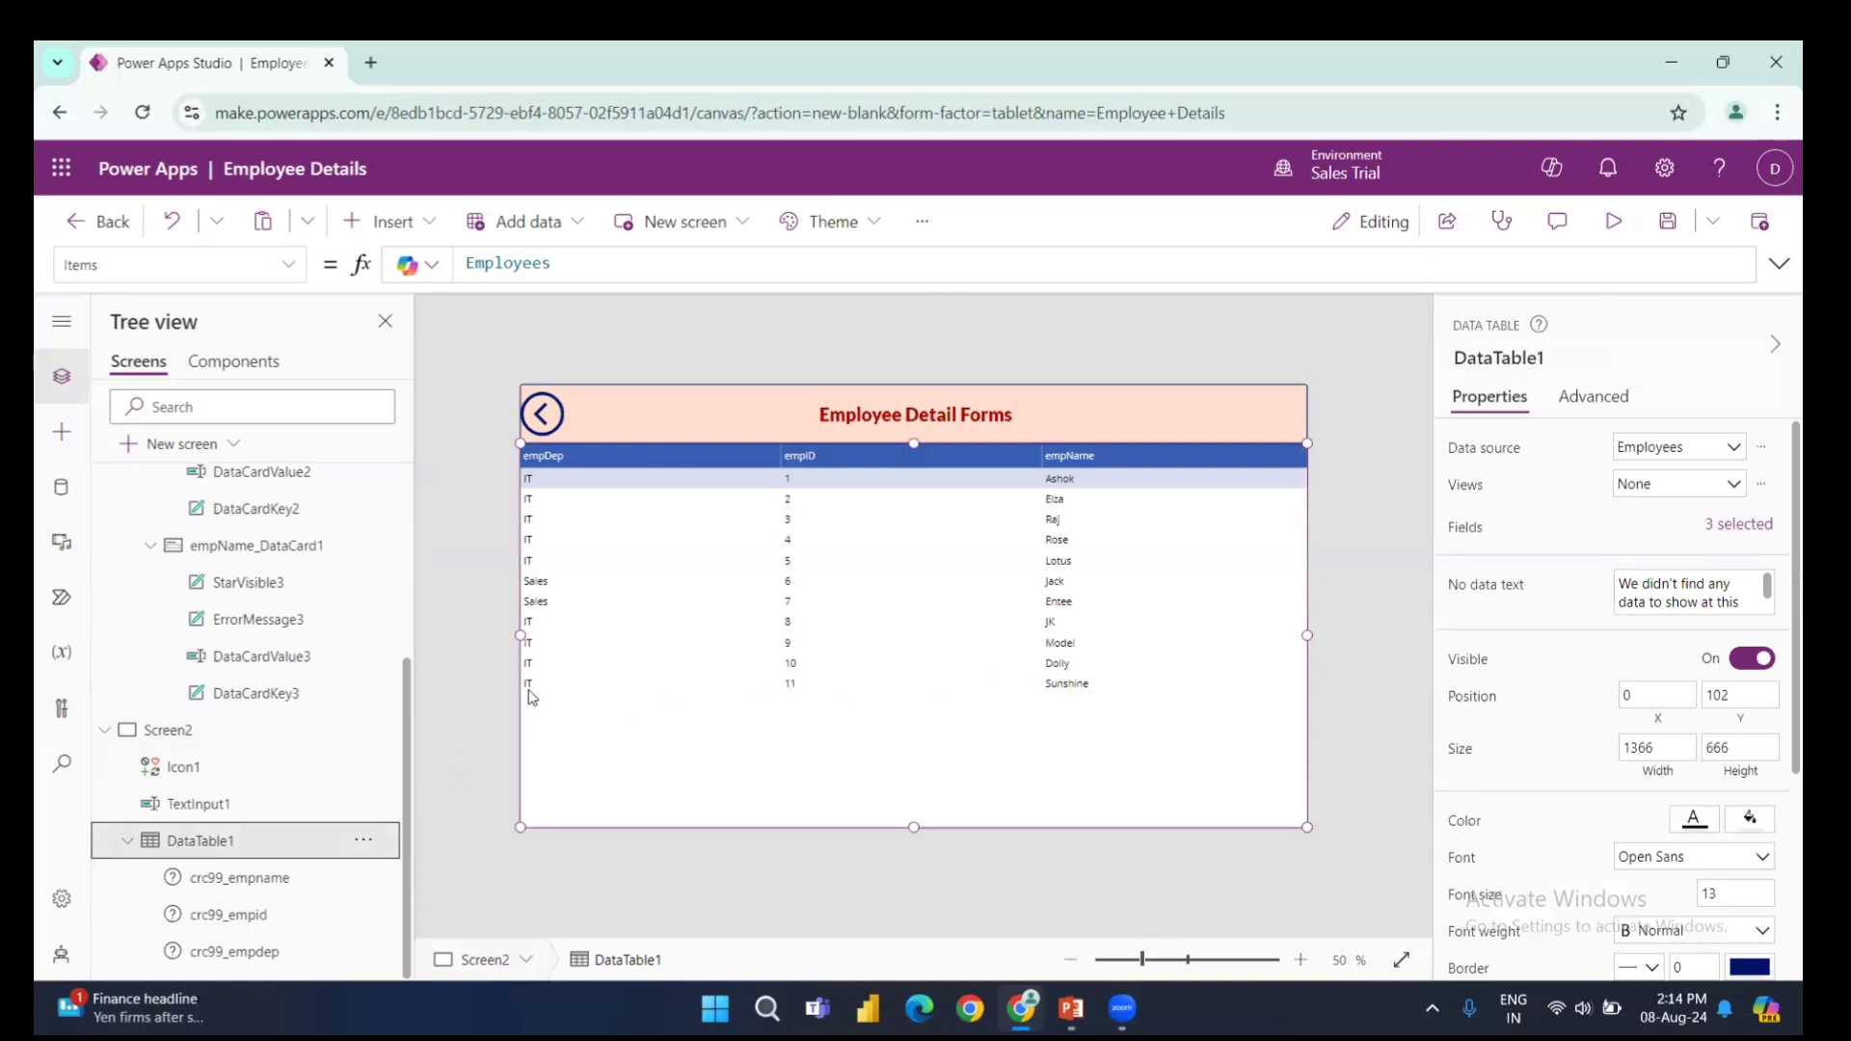
# - Extend the Screen1 button's OnSelect formula so that SubmitForm(Form1); is followed by Navigate(Screen2) on a new line
pyautogui.scroll(3, 318, 665)
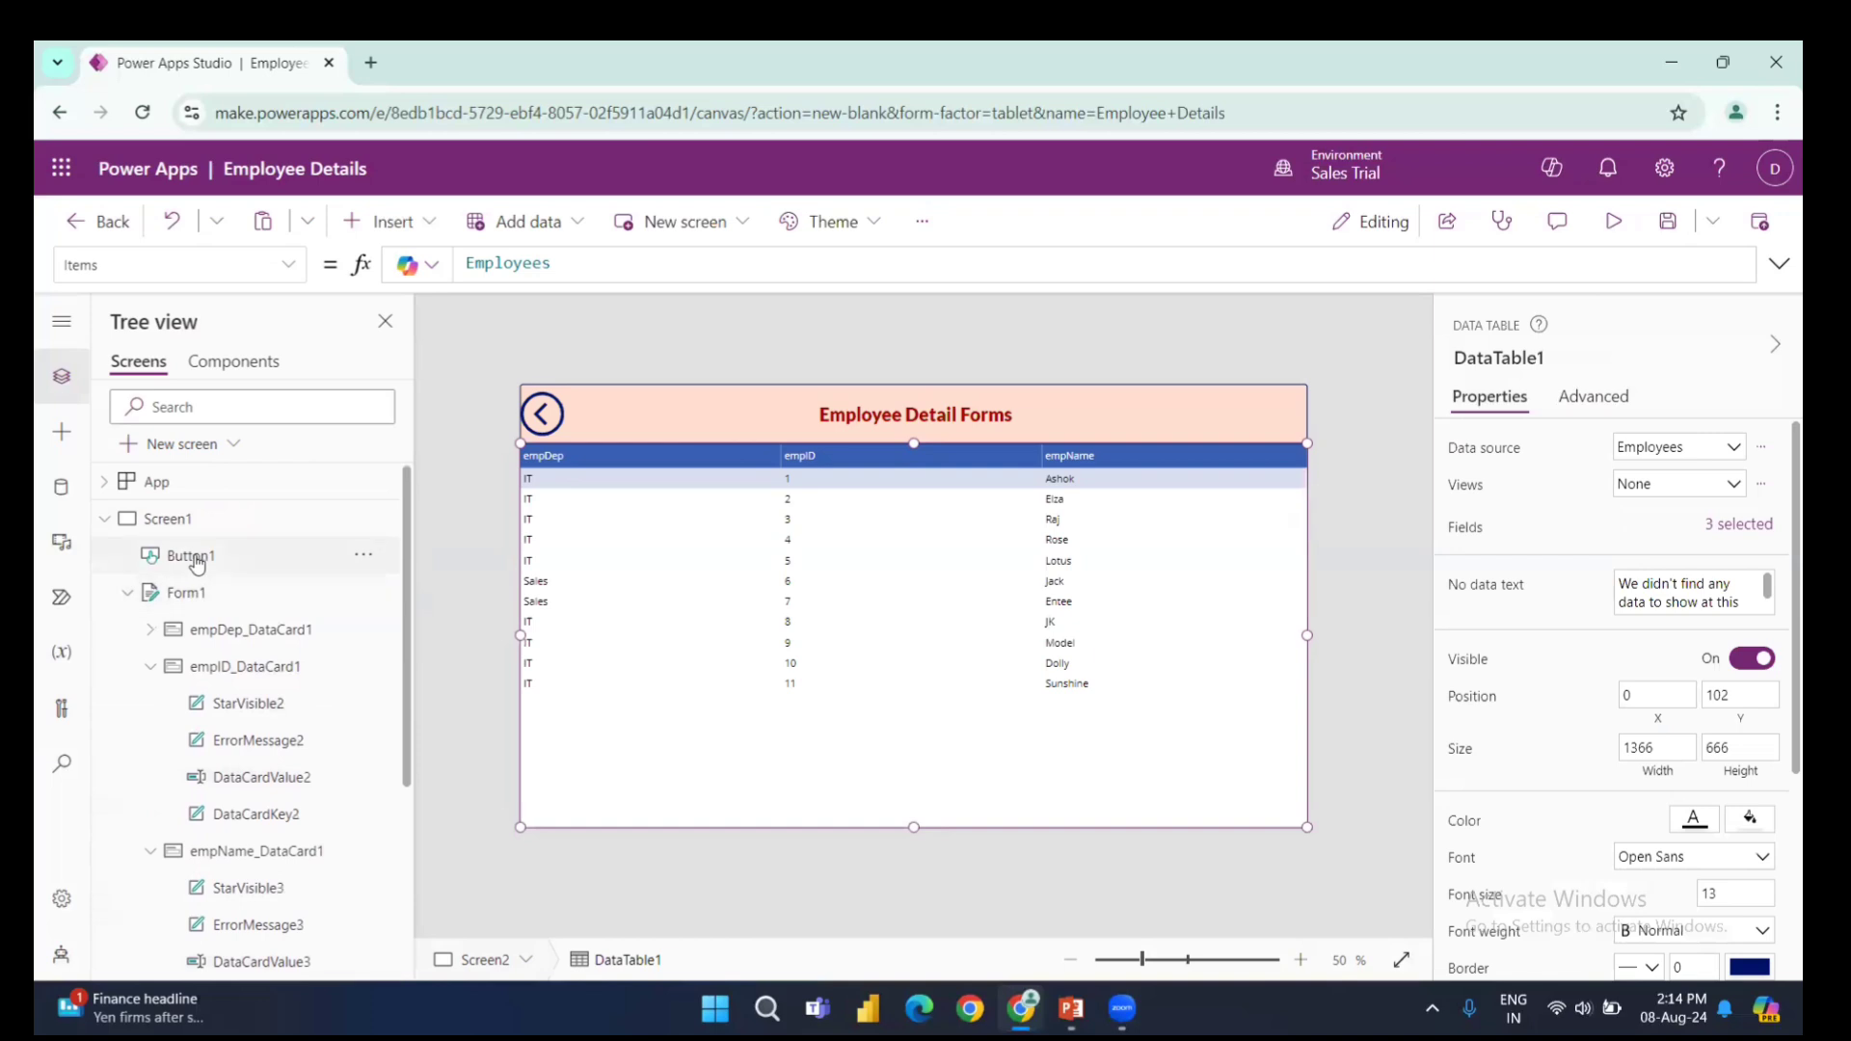
pyautogui.click(174, 525)
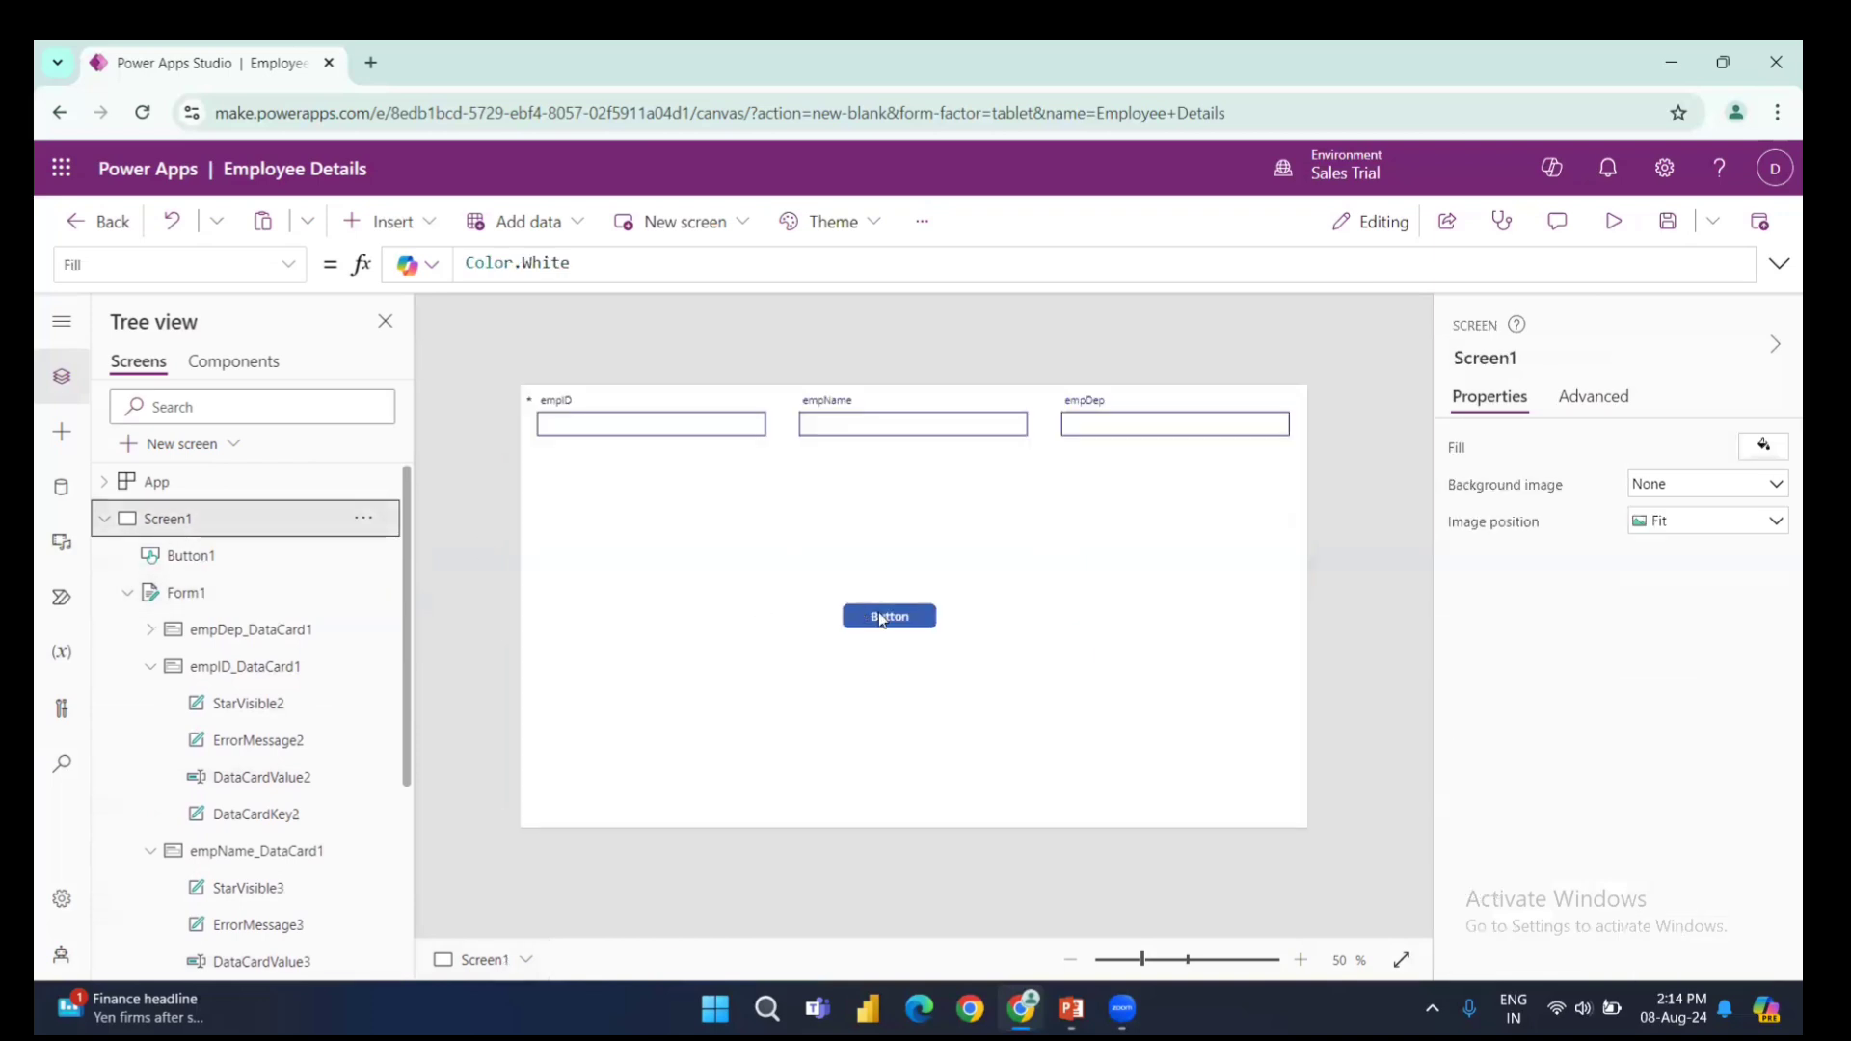
pyautogui.click(880, 617)
pyautogui.click(642, 270)
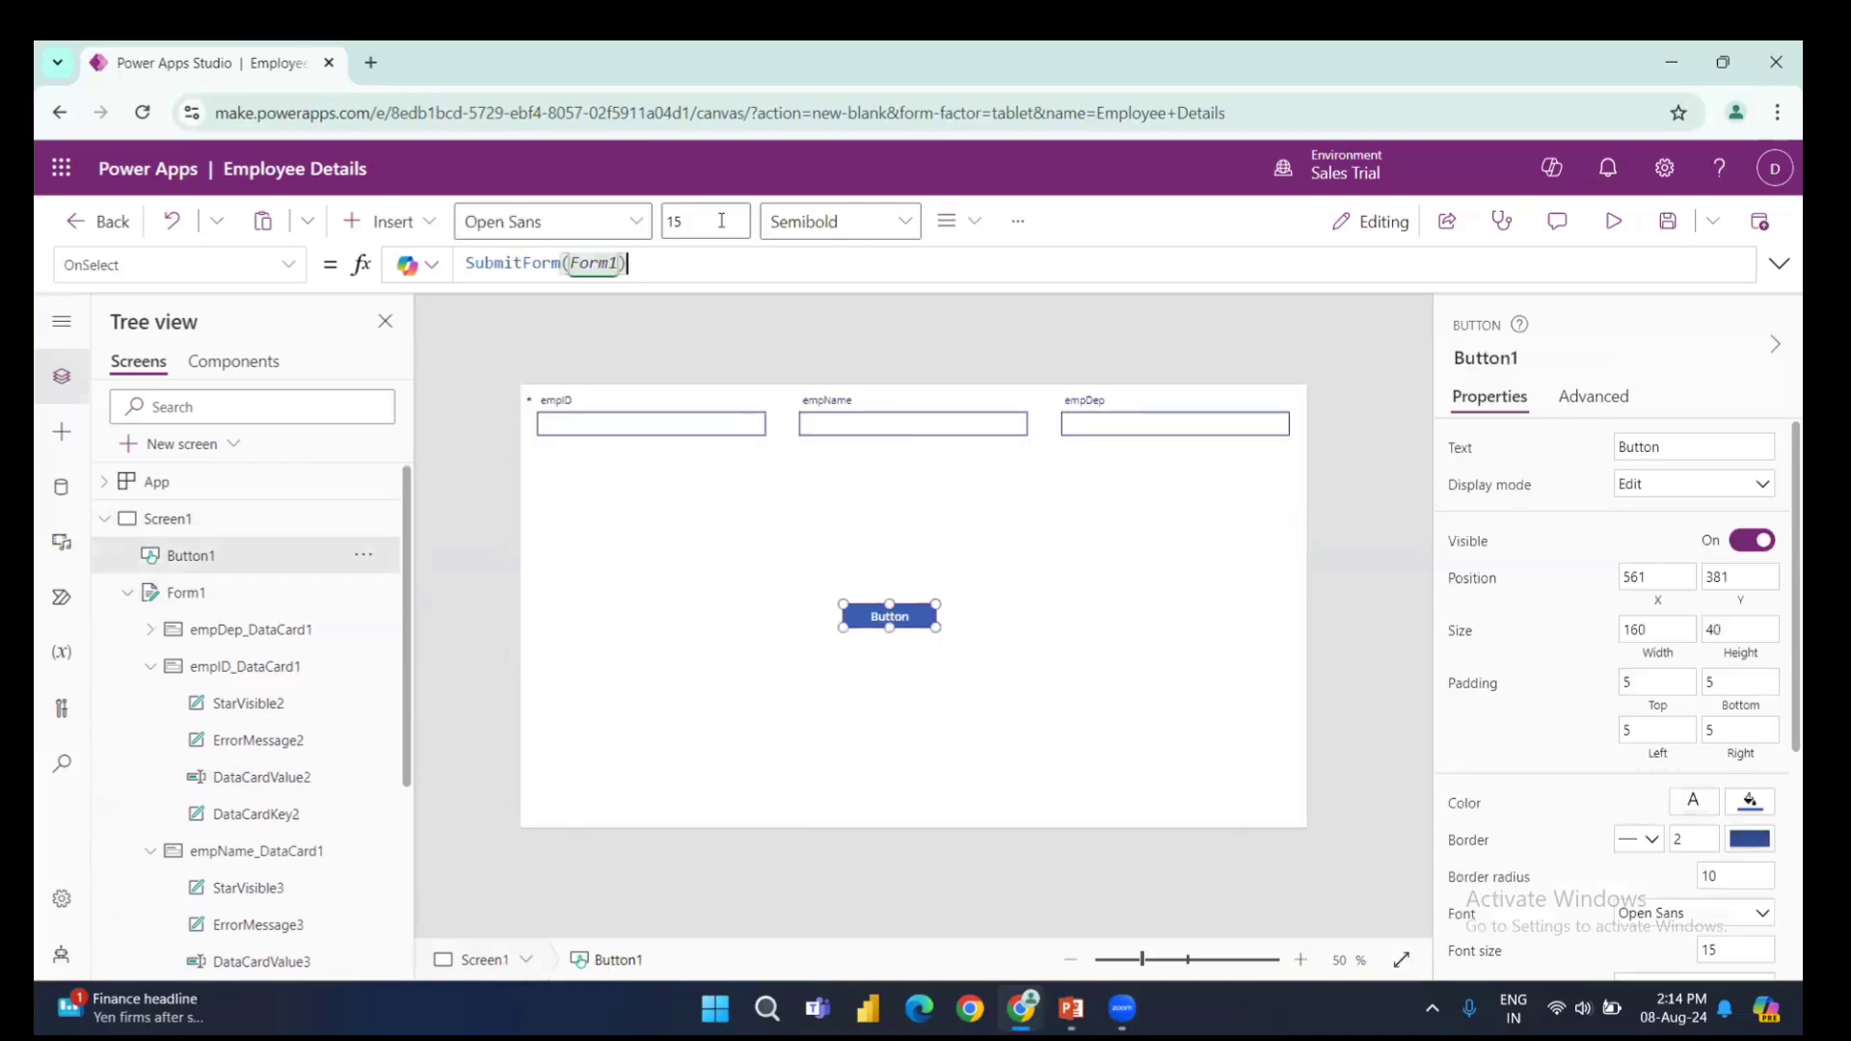
pyautogui.write(';')
pyautogui.hotkey('shift', 'Return')
pyautogui.write('N')
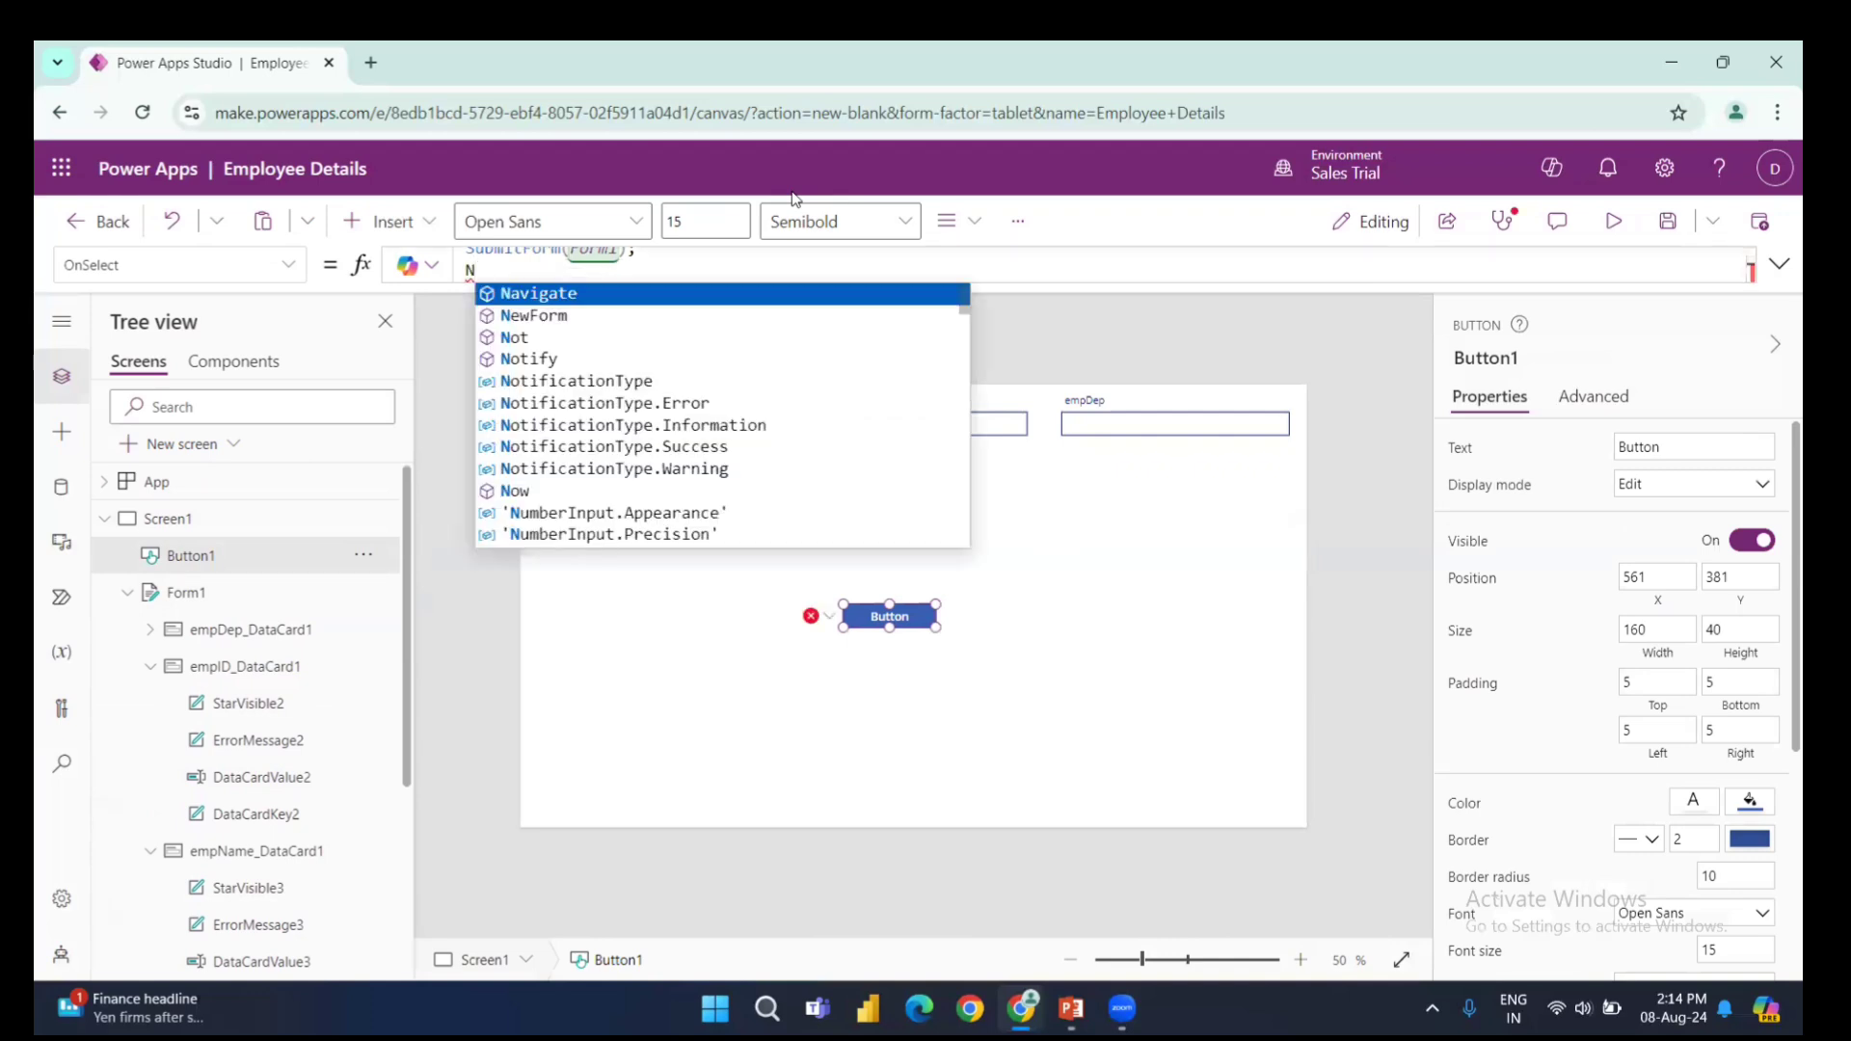
pyautogui.write('avi')
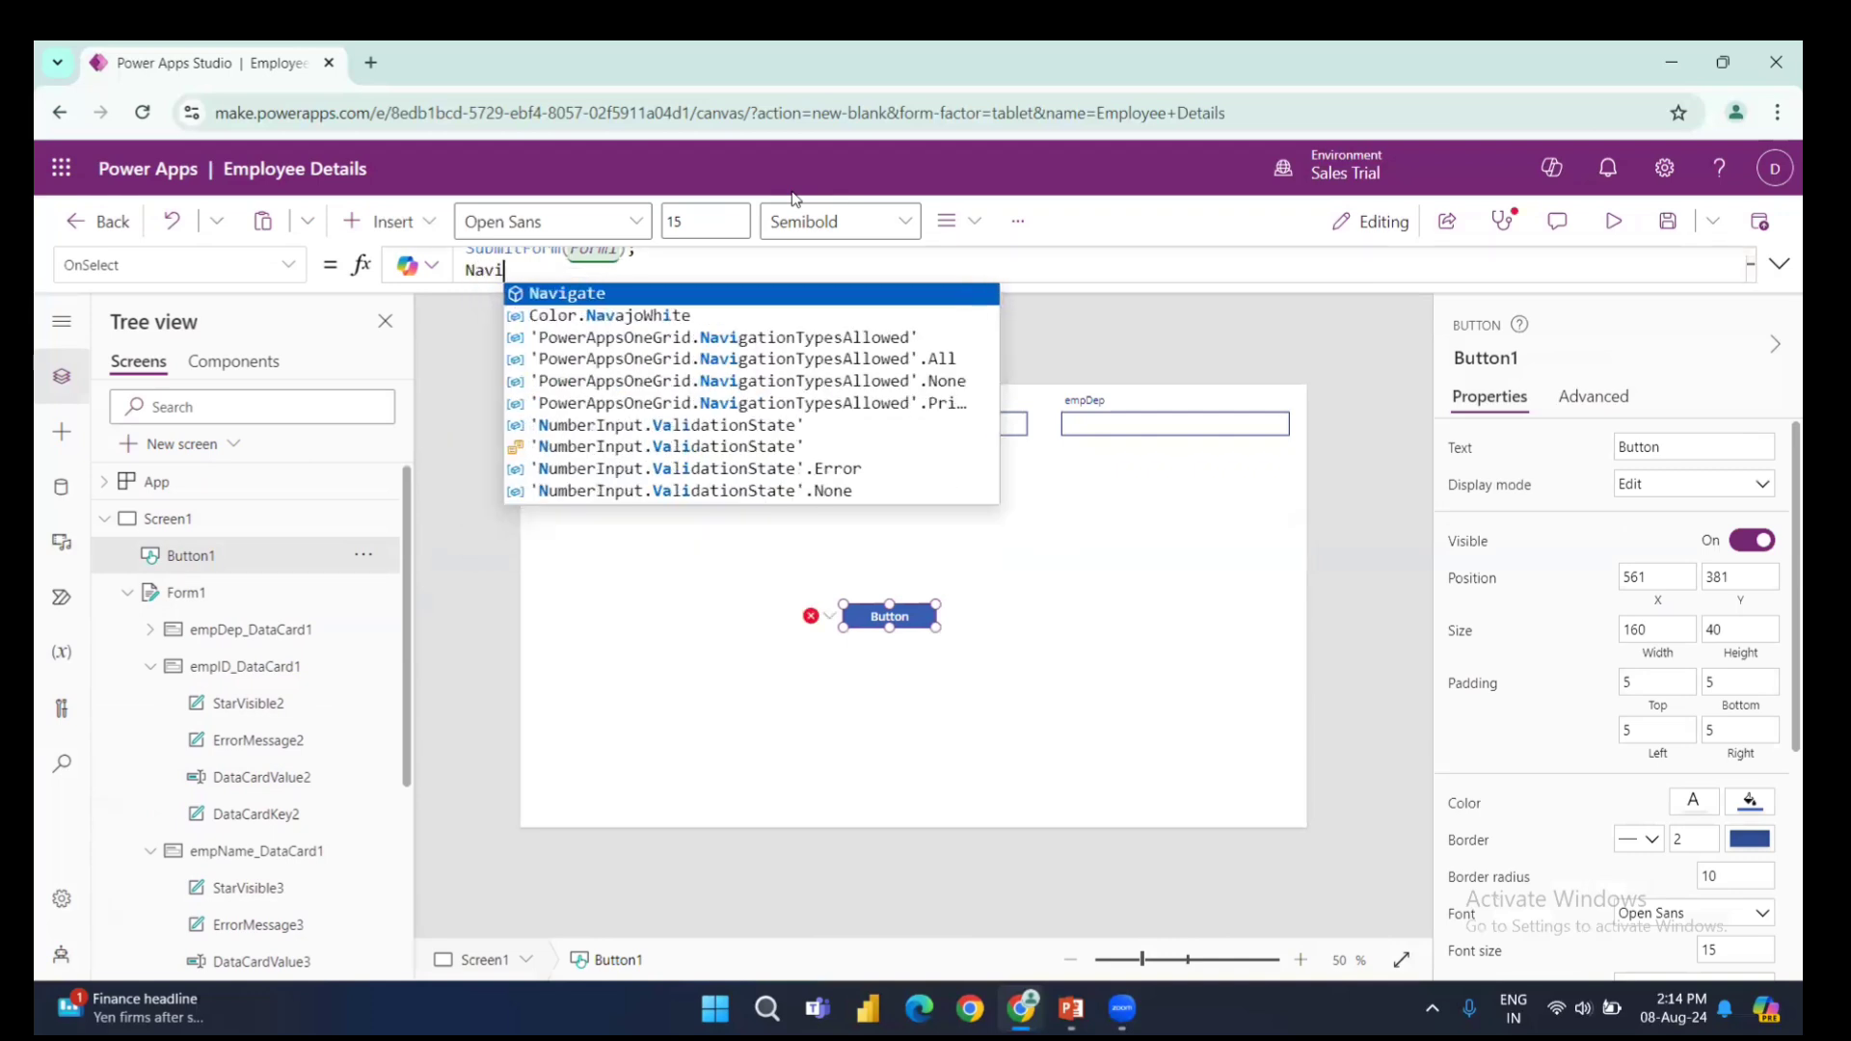
pyautogui.press('Tab')
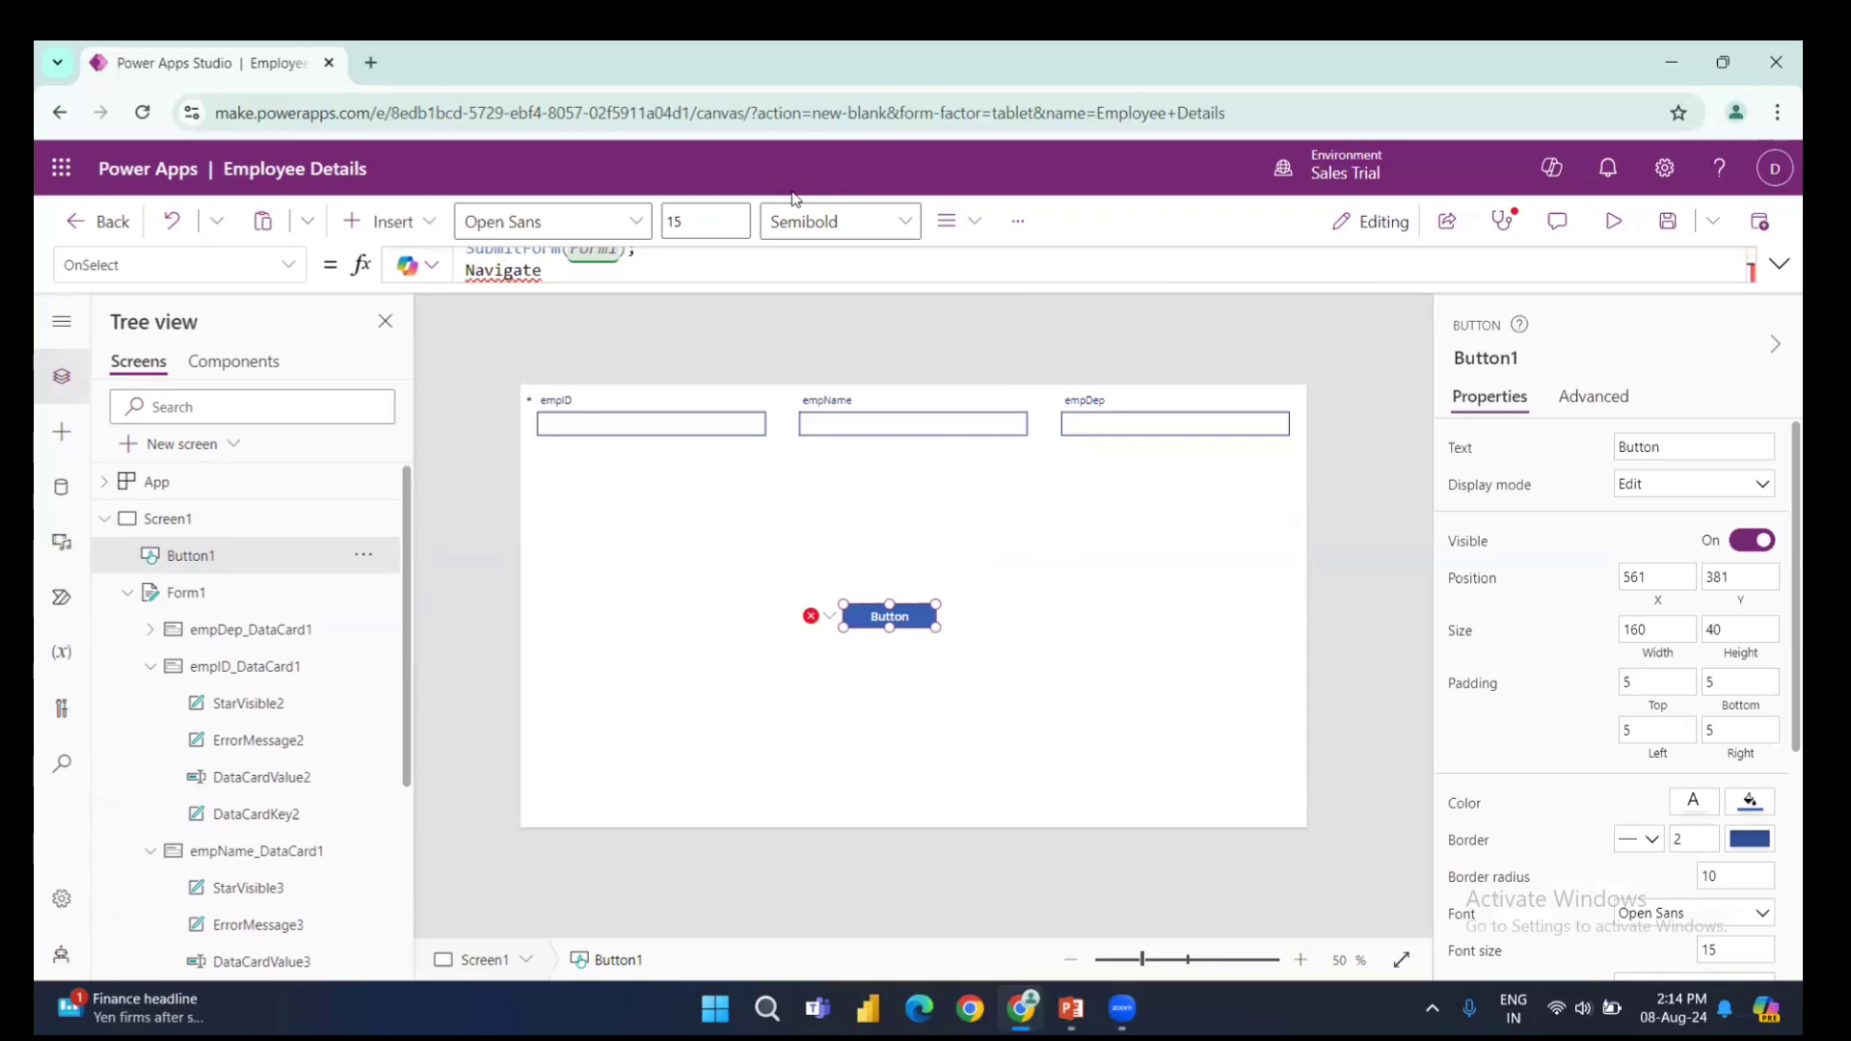
pyautogui.write('(')
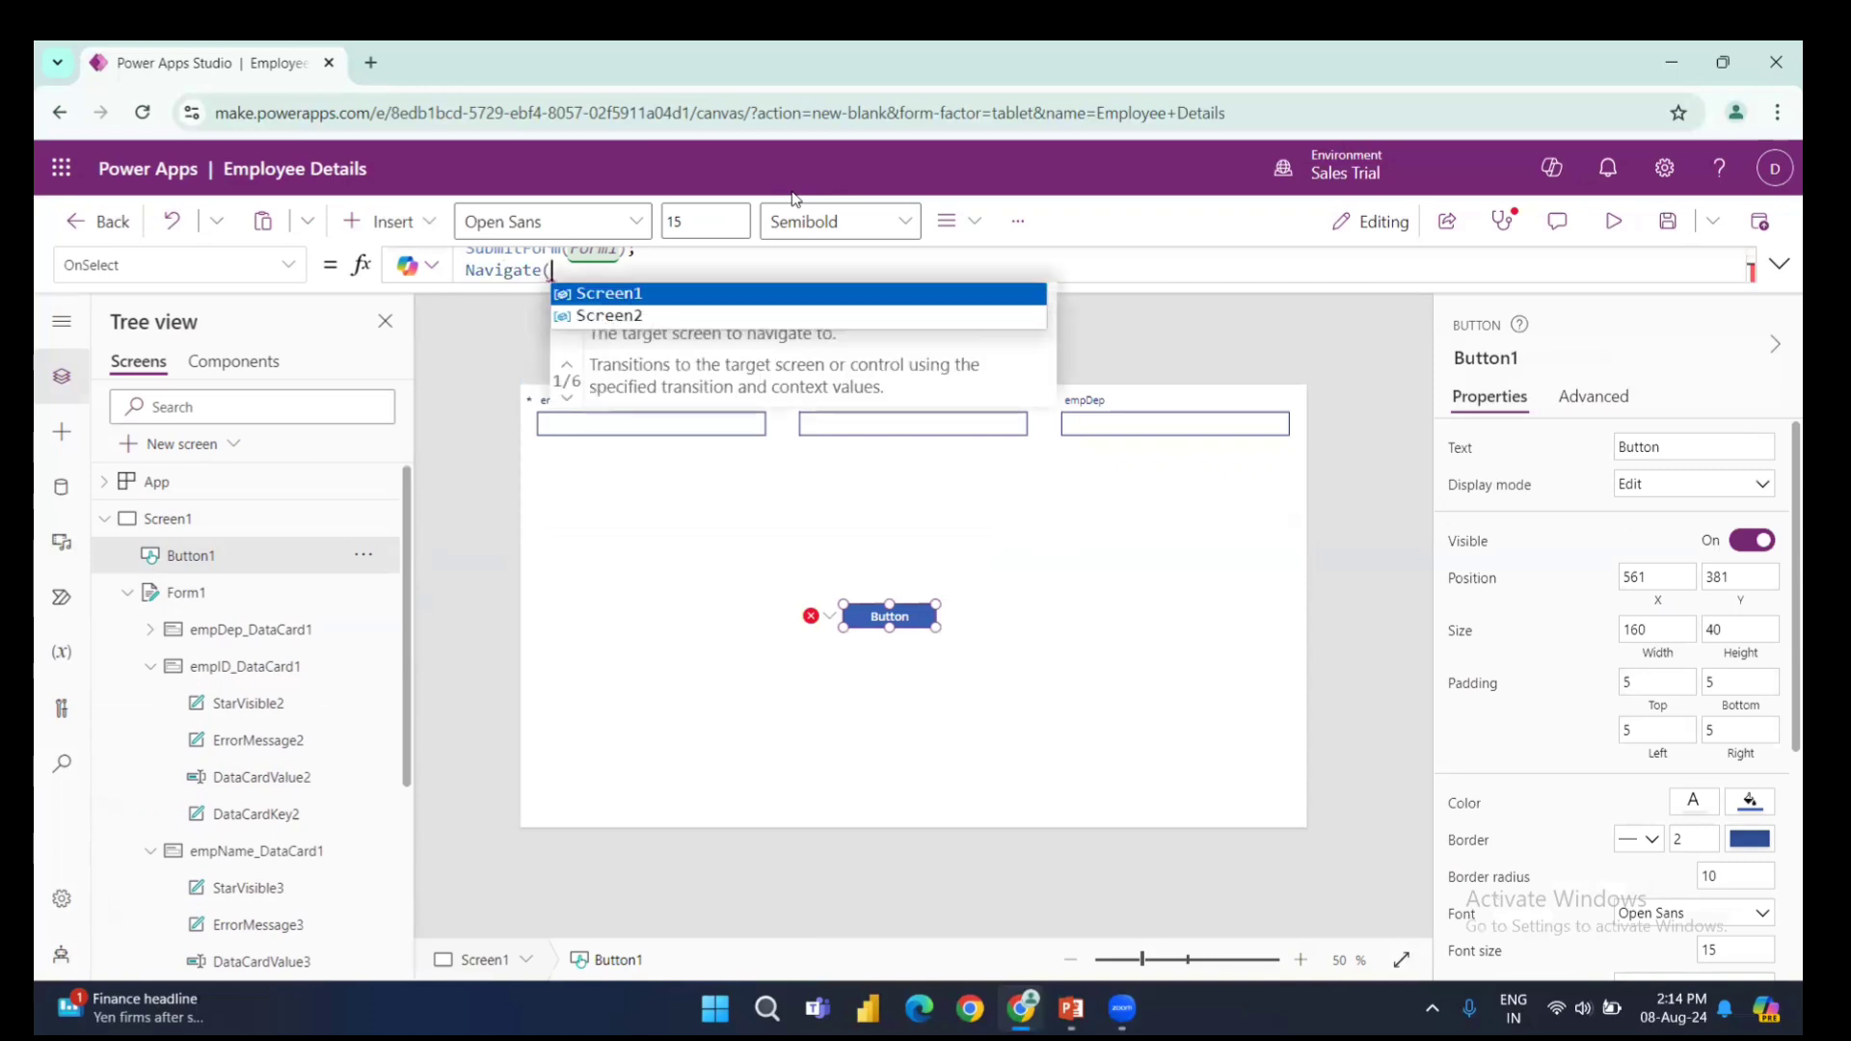
pyautogui.press('Down')
pyautogui.press('Tab')
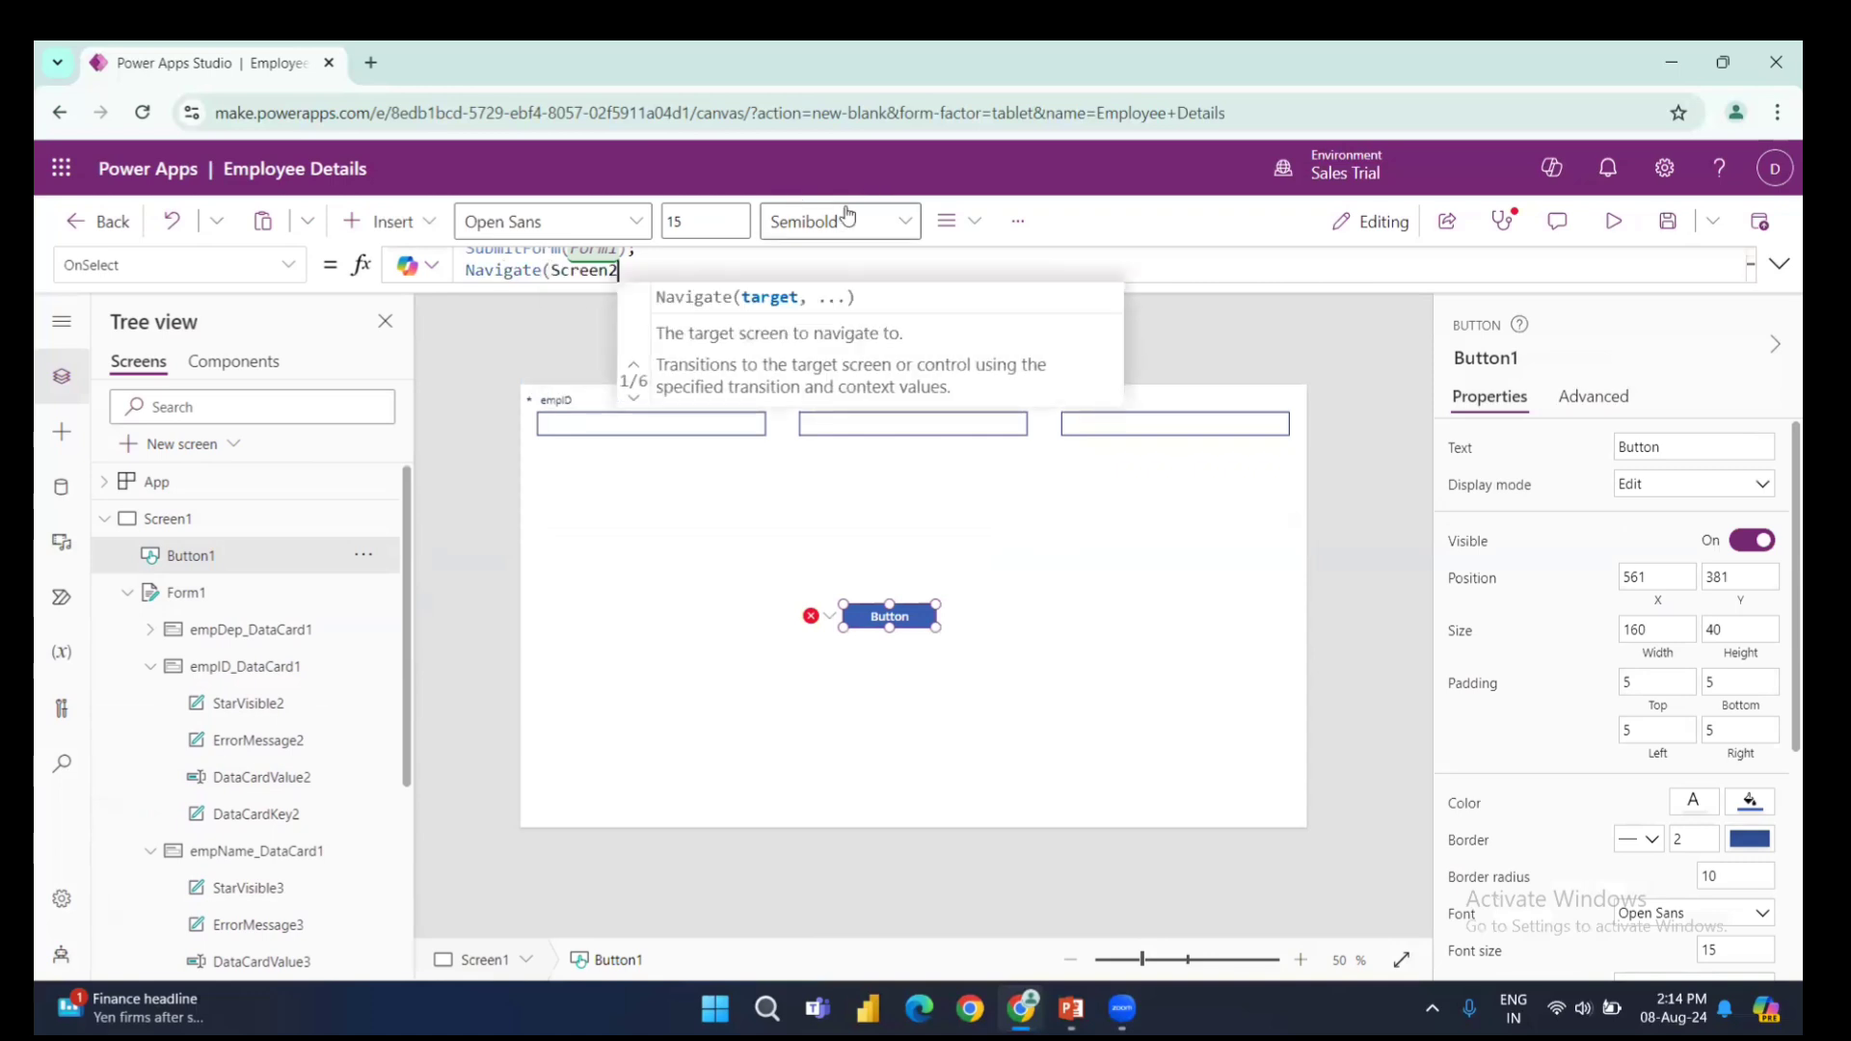
pyautogui.write(')')
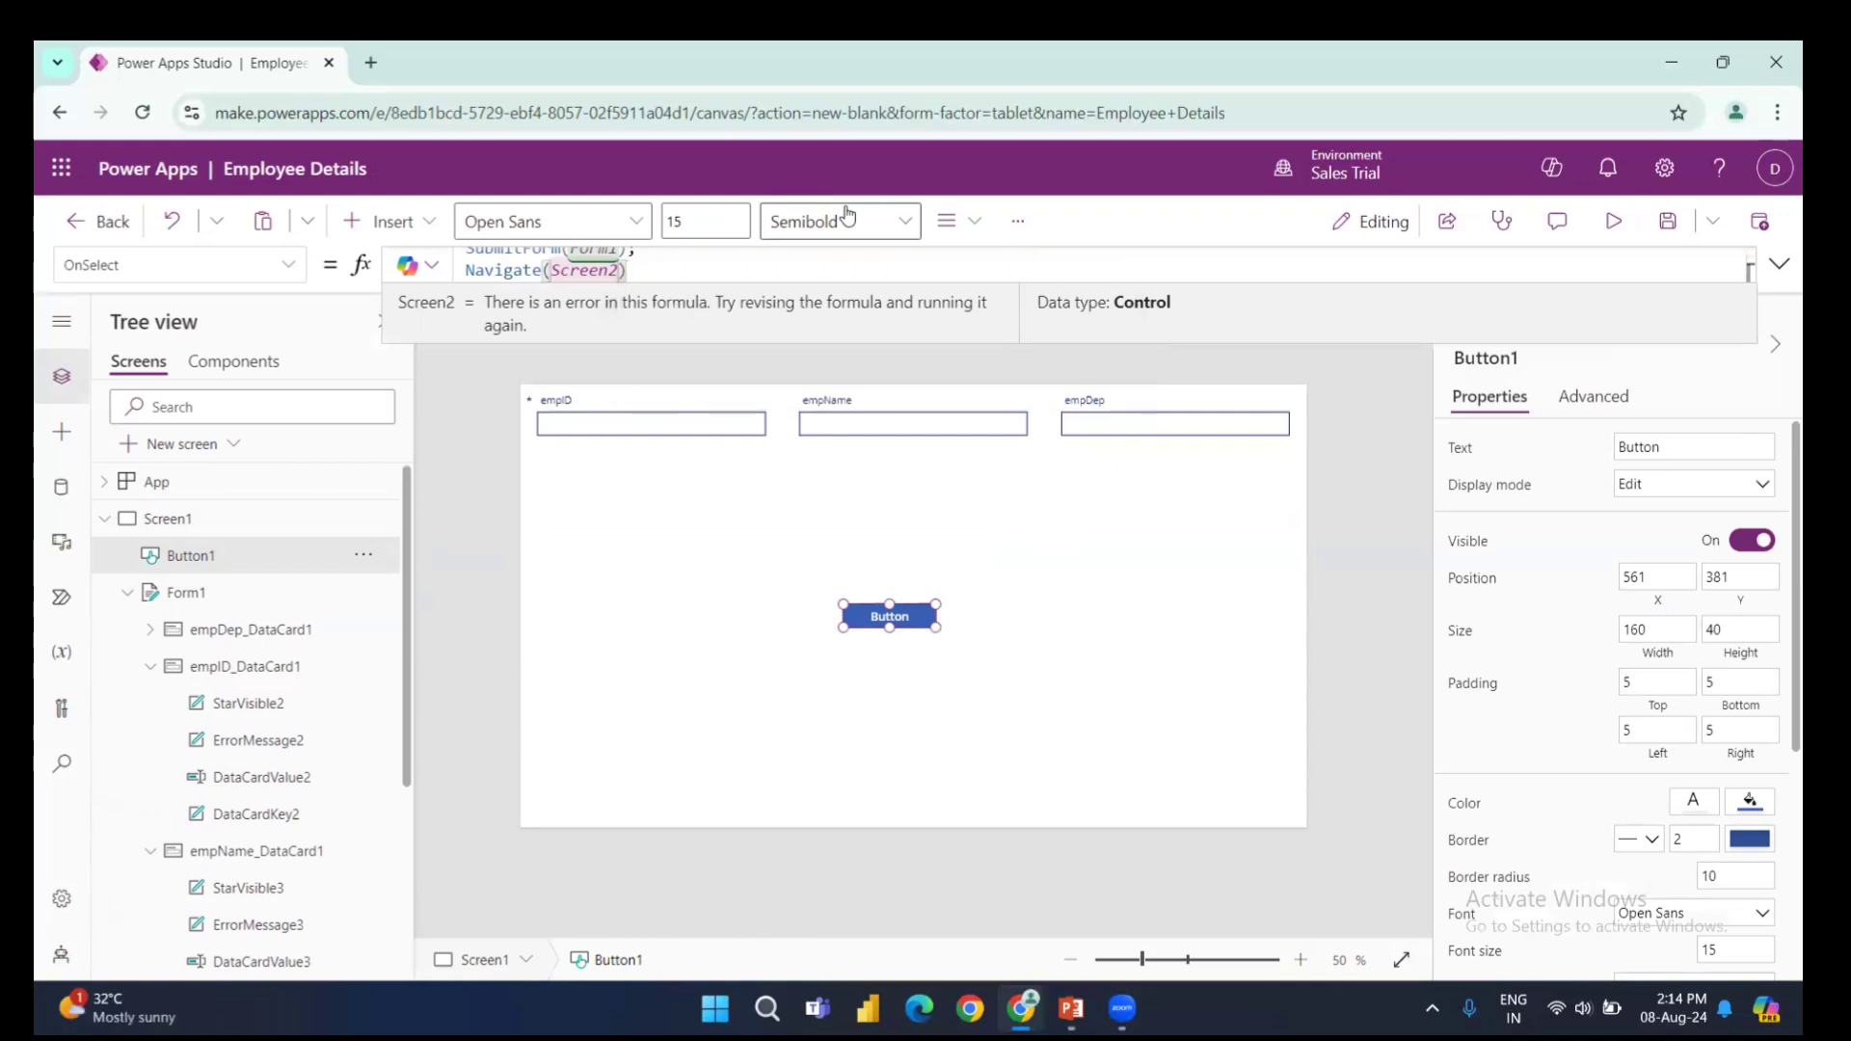
# - Check the default mode of Form1 and keep it at New
pyautogui.click(1247, 623)
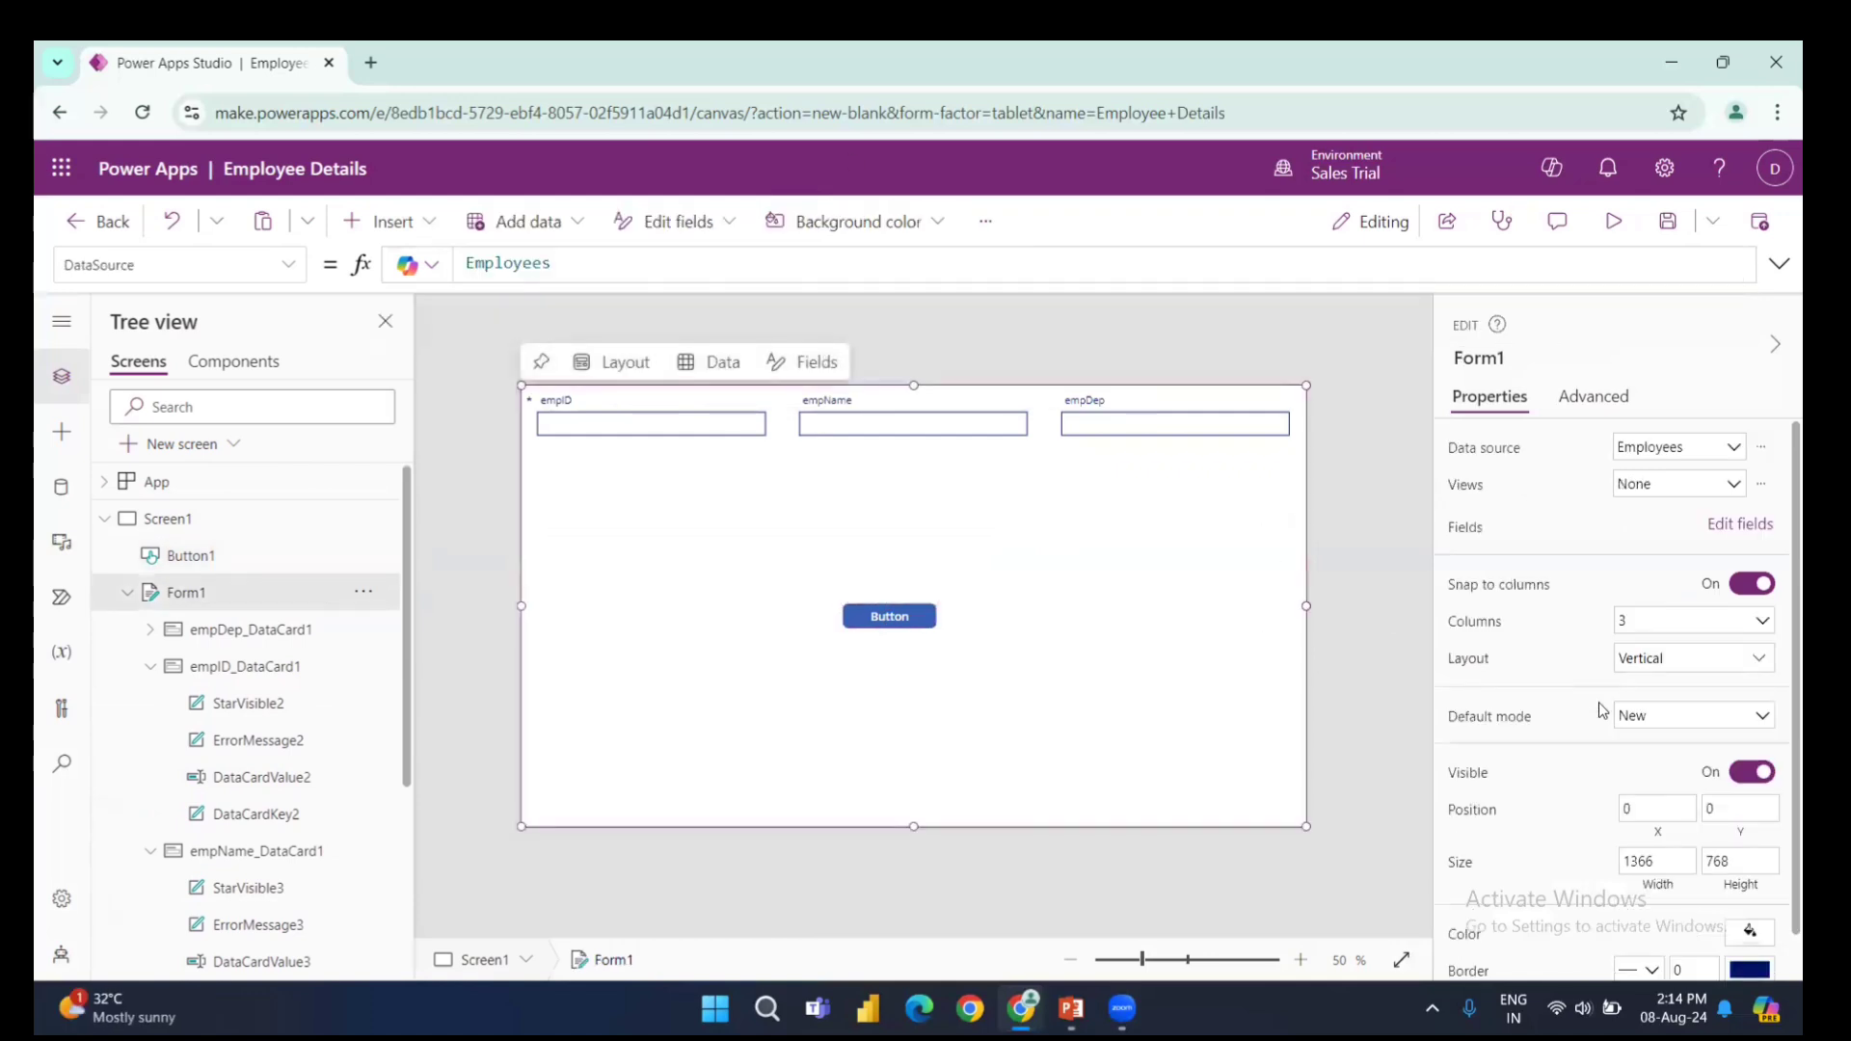
pyautogui.click(1638, 718)
pyautogui.click(1648, 773)
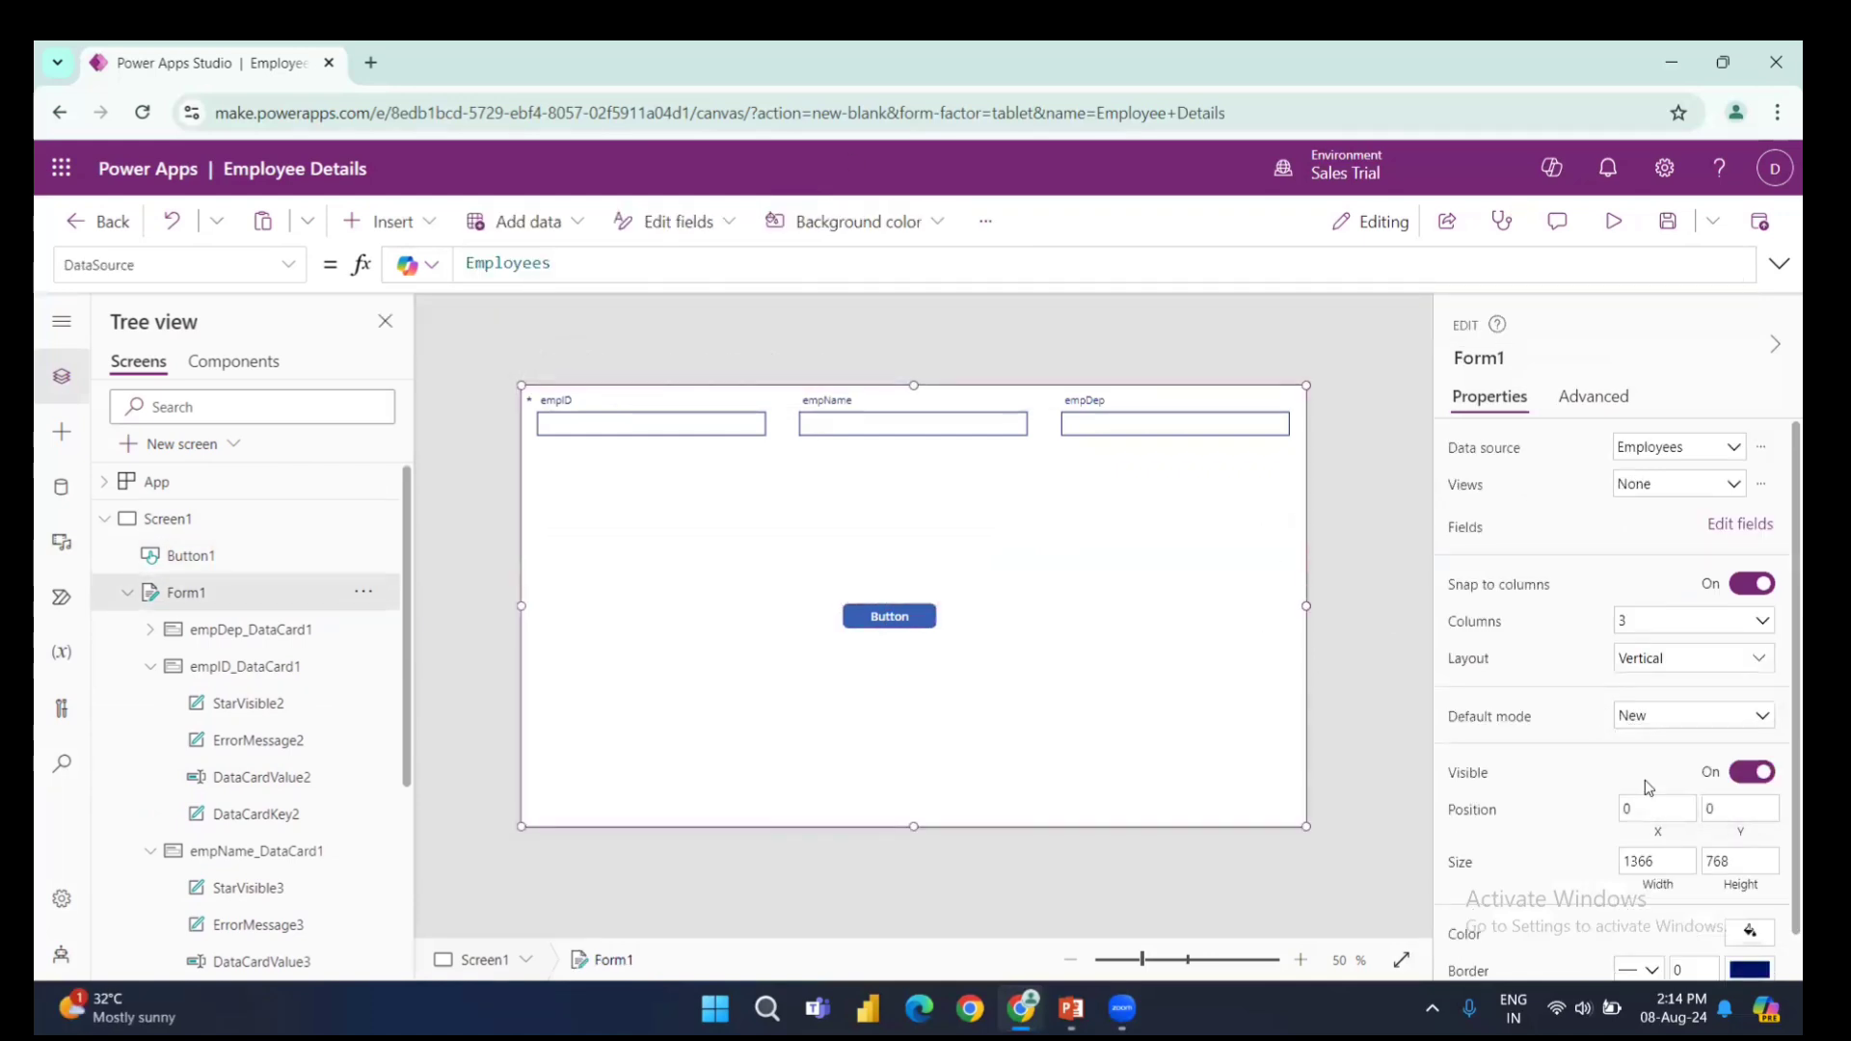
# - Preview the form briefly, leave the preview, and switch Form1's default mode to Edit and back to New
pyautogui.click(1615, 223)
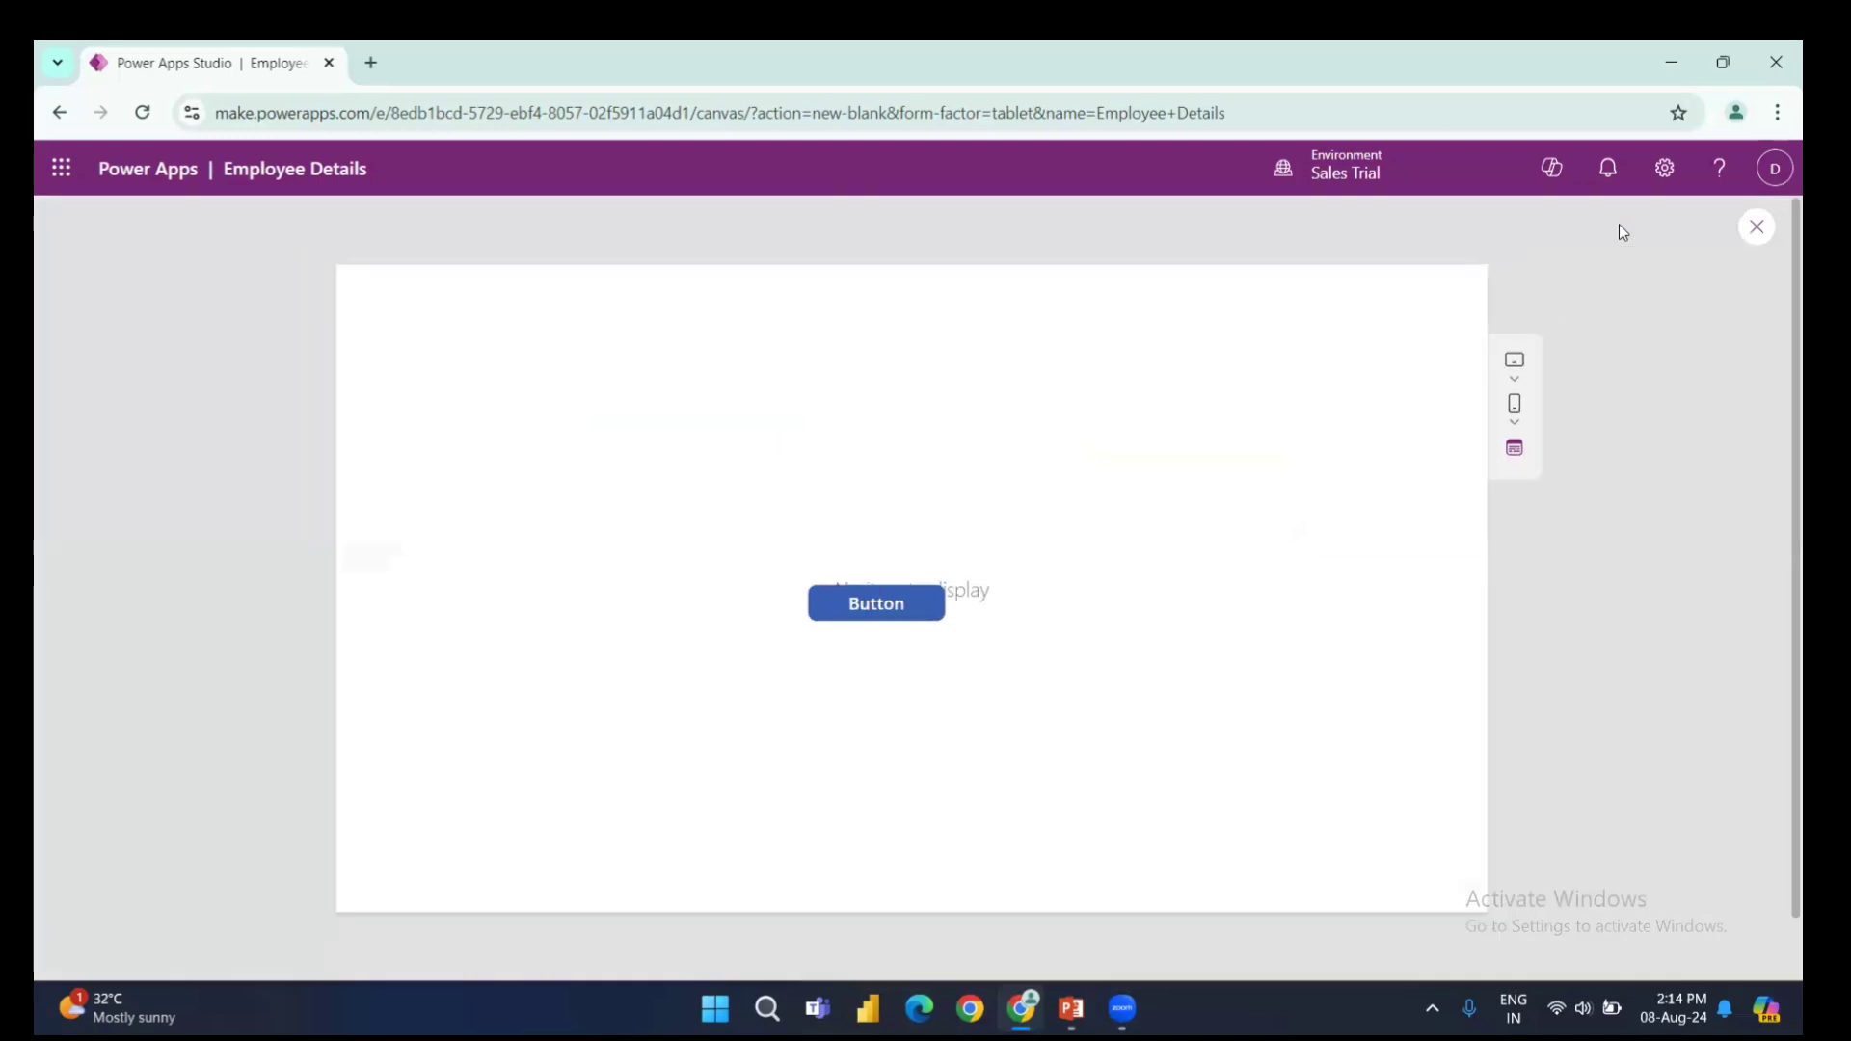
pyautogui.click(1754, 228)
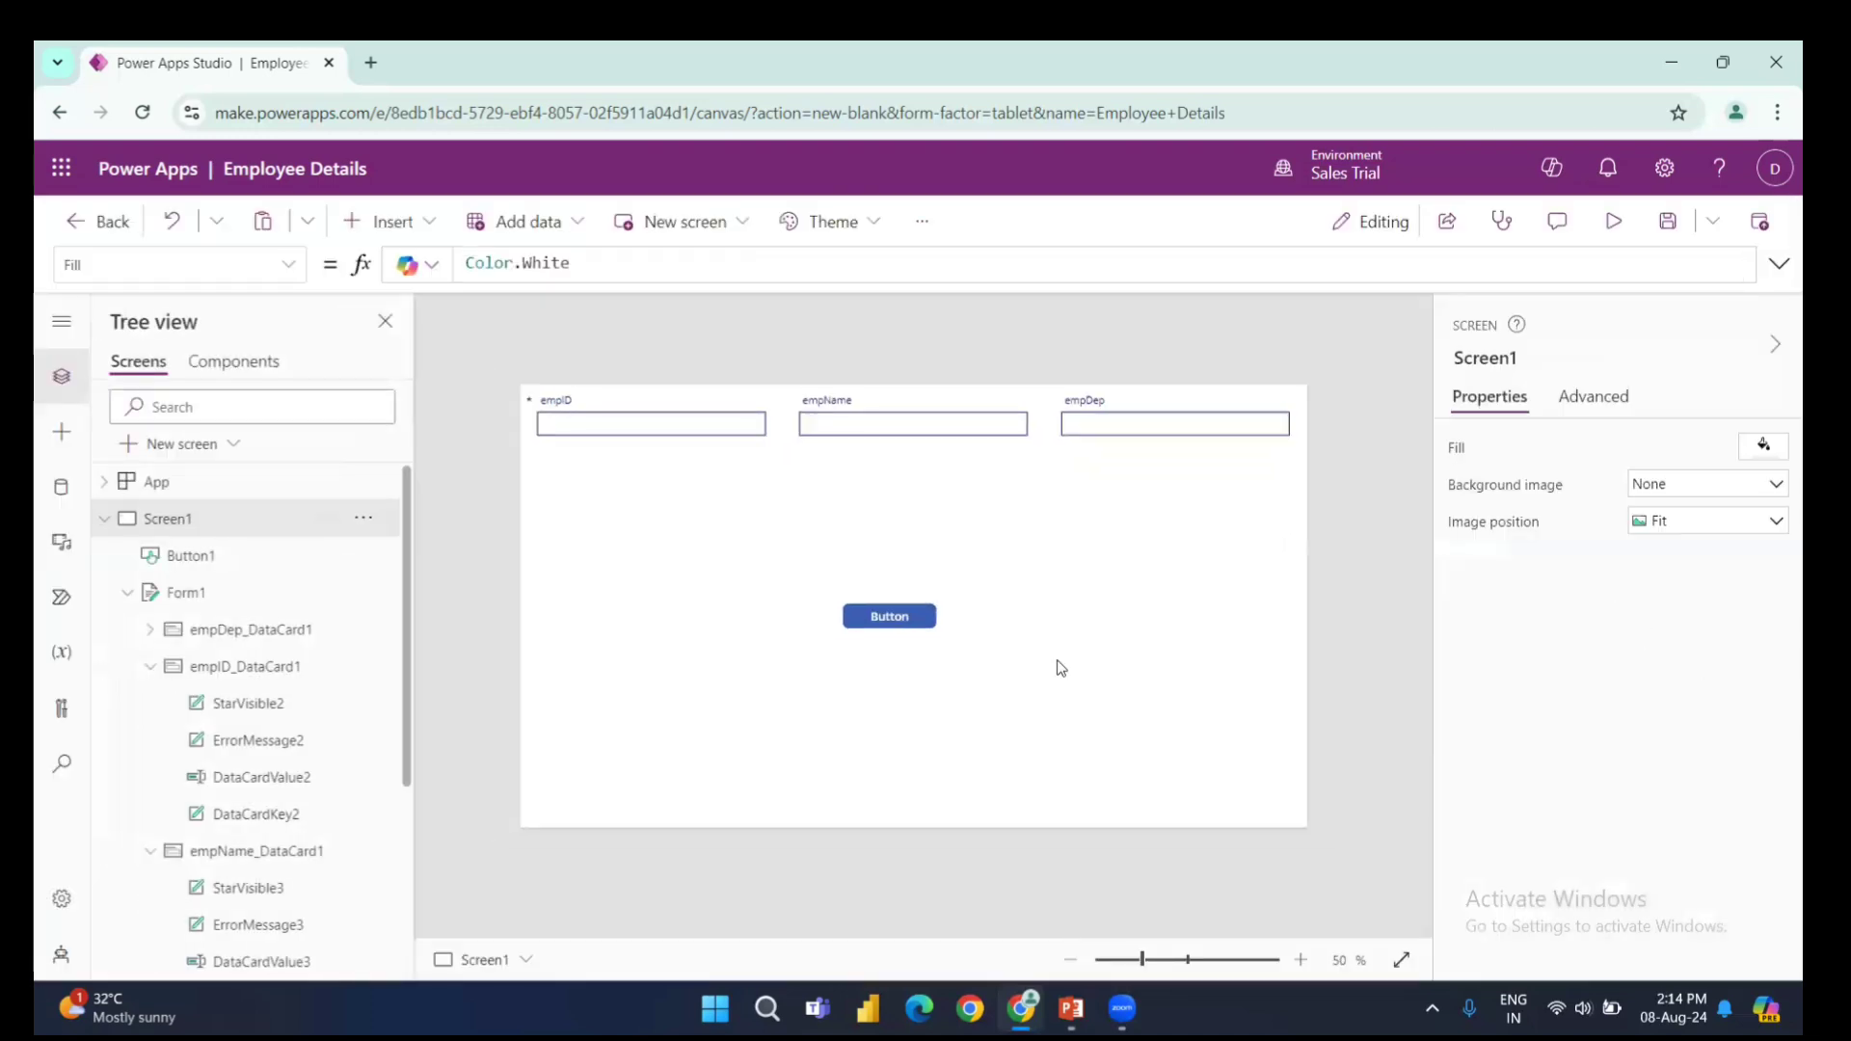
pyautogui.click(1135, 678)
pyautogui.click(1636, 715)
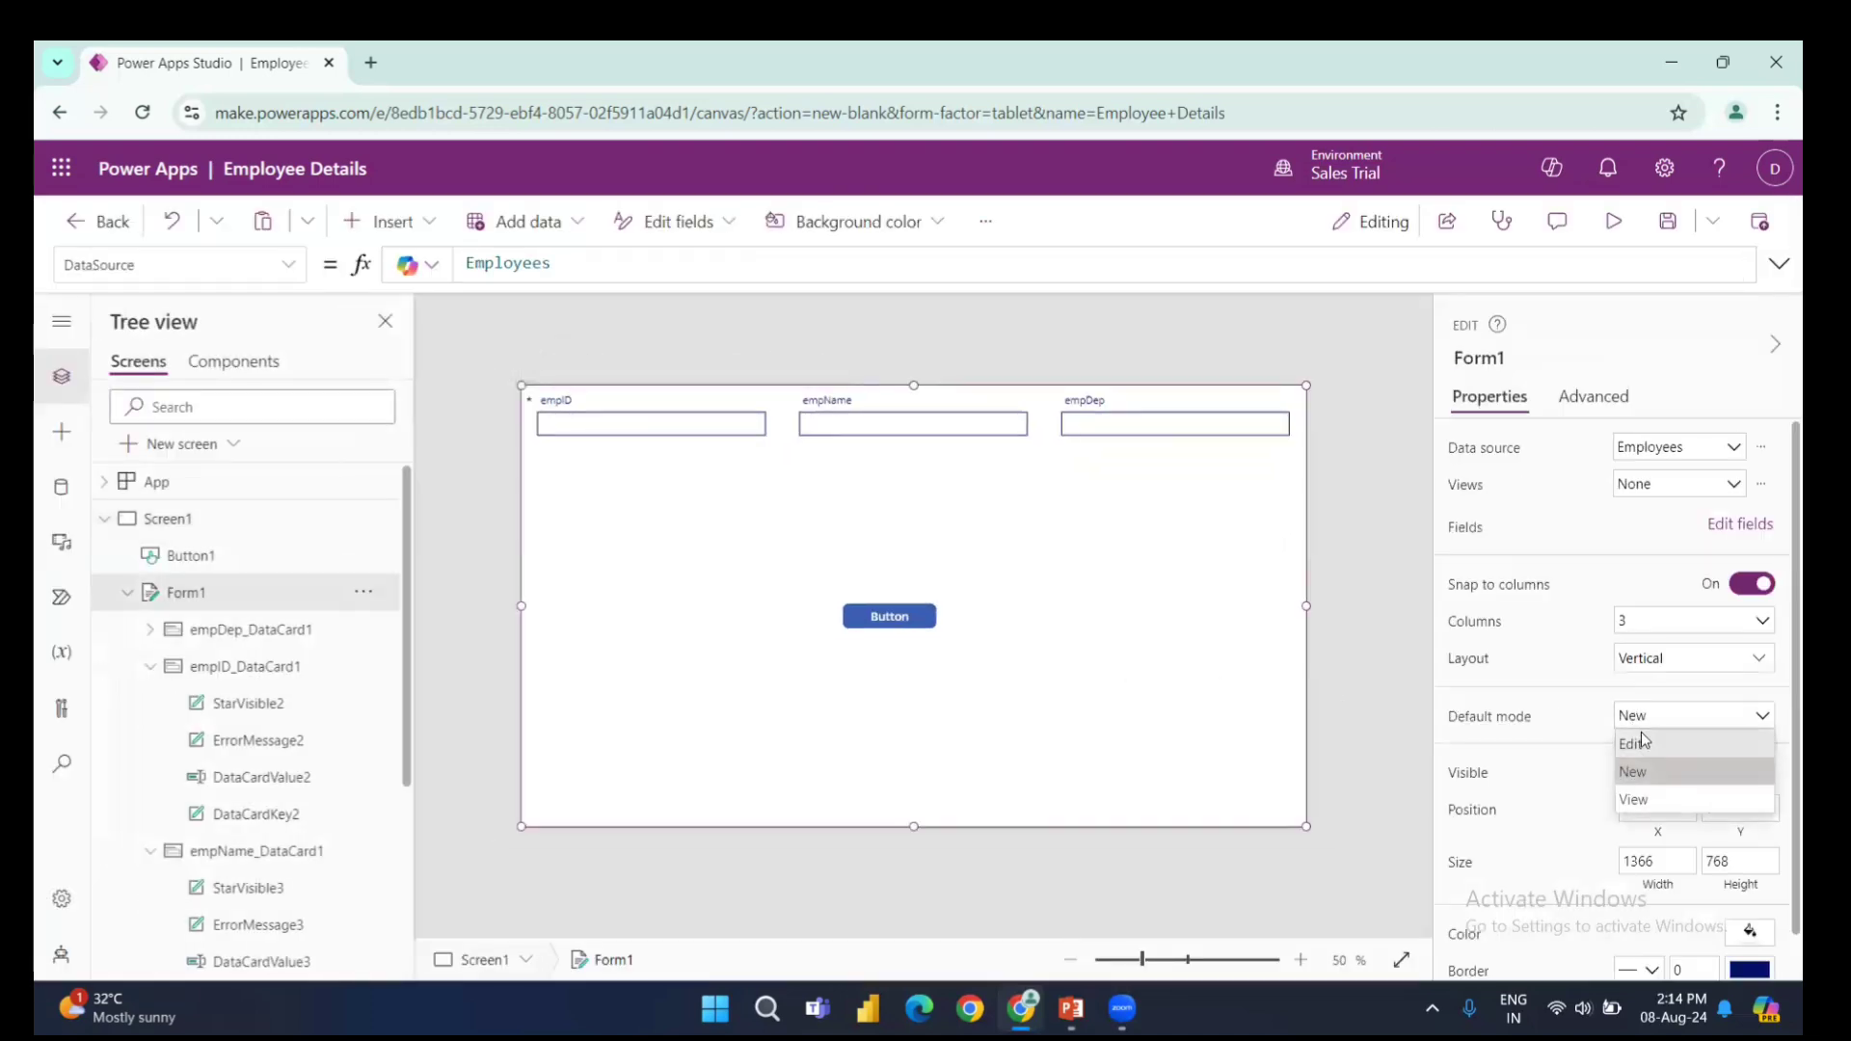
pyautogui.click(1646, 748)
pyautogui.click(1638, 716)
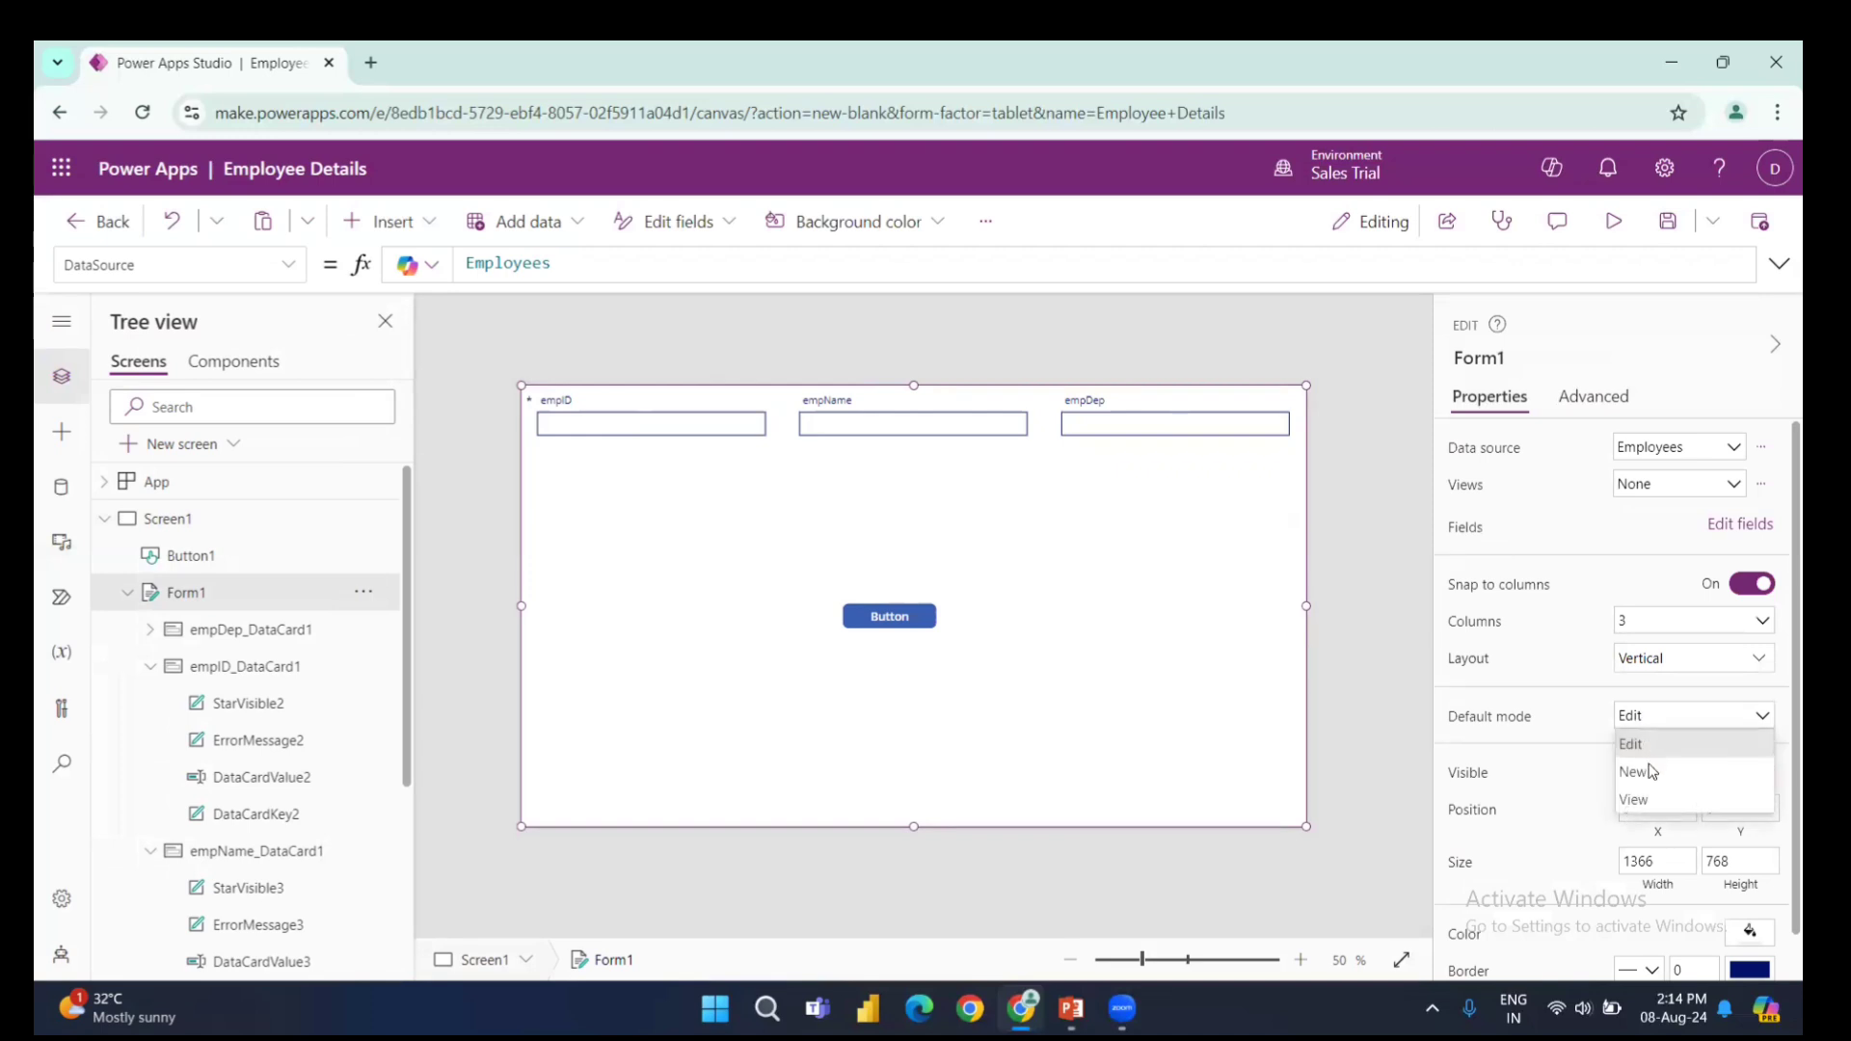
pyautogui.click(1651, 772)
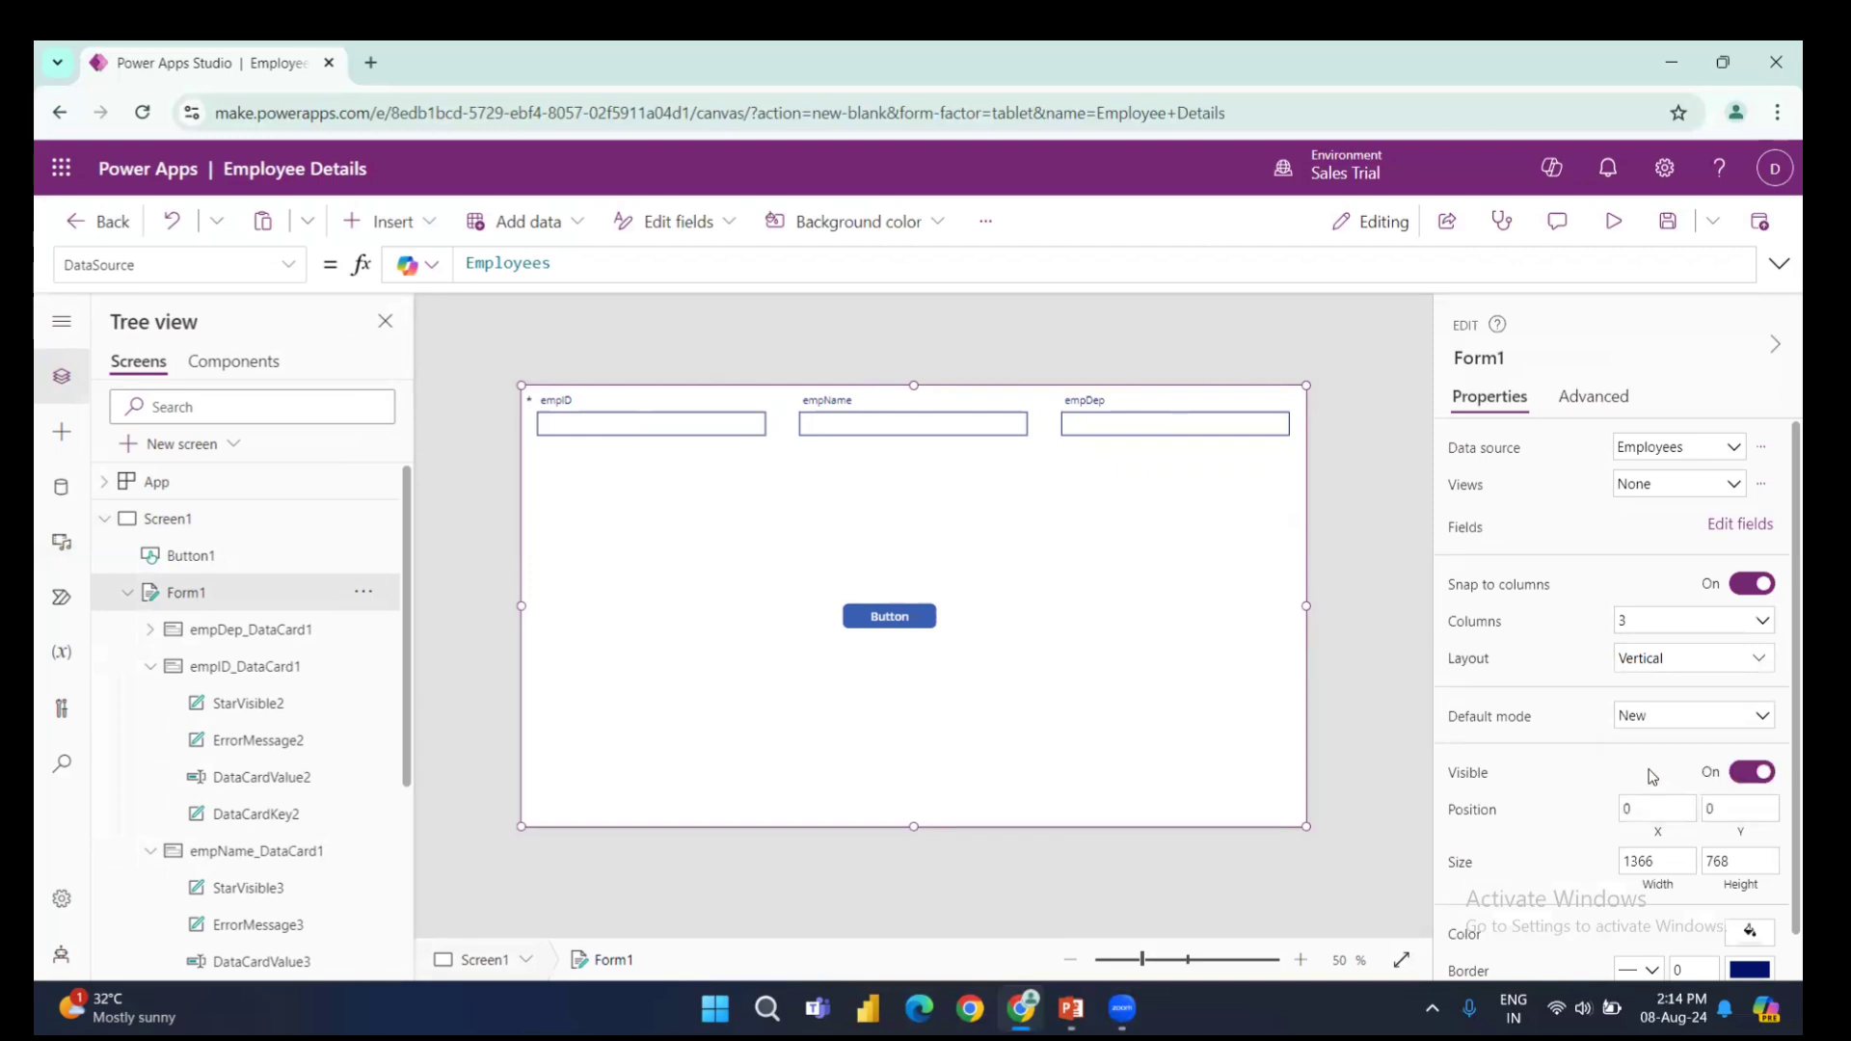
# - Preview the form, submit a new employee record with ID, name and department Sales, and return to the form before leaving the preview
pyautogui.click(1613, 221)
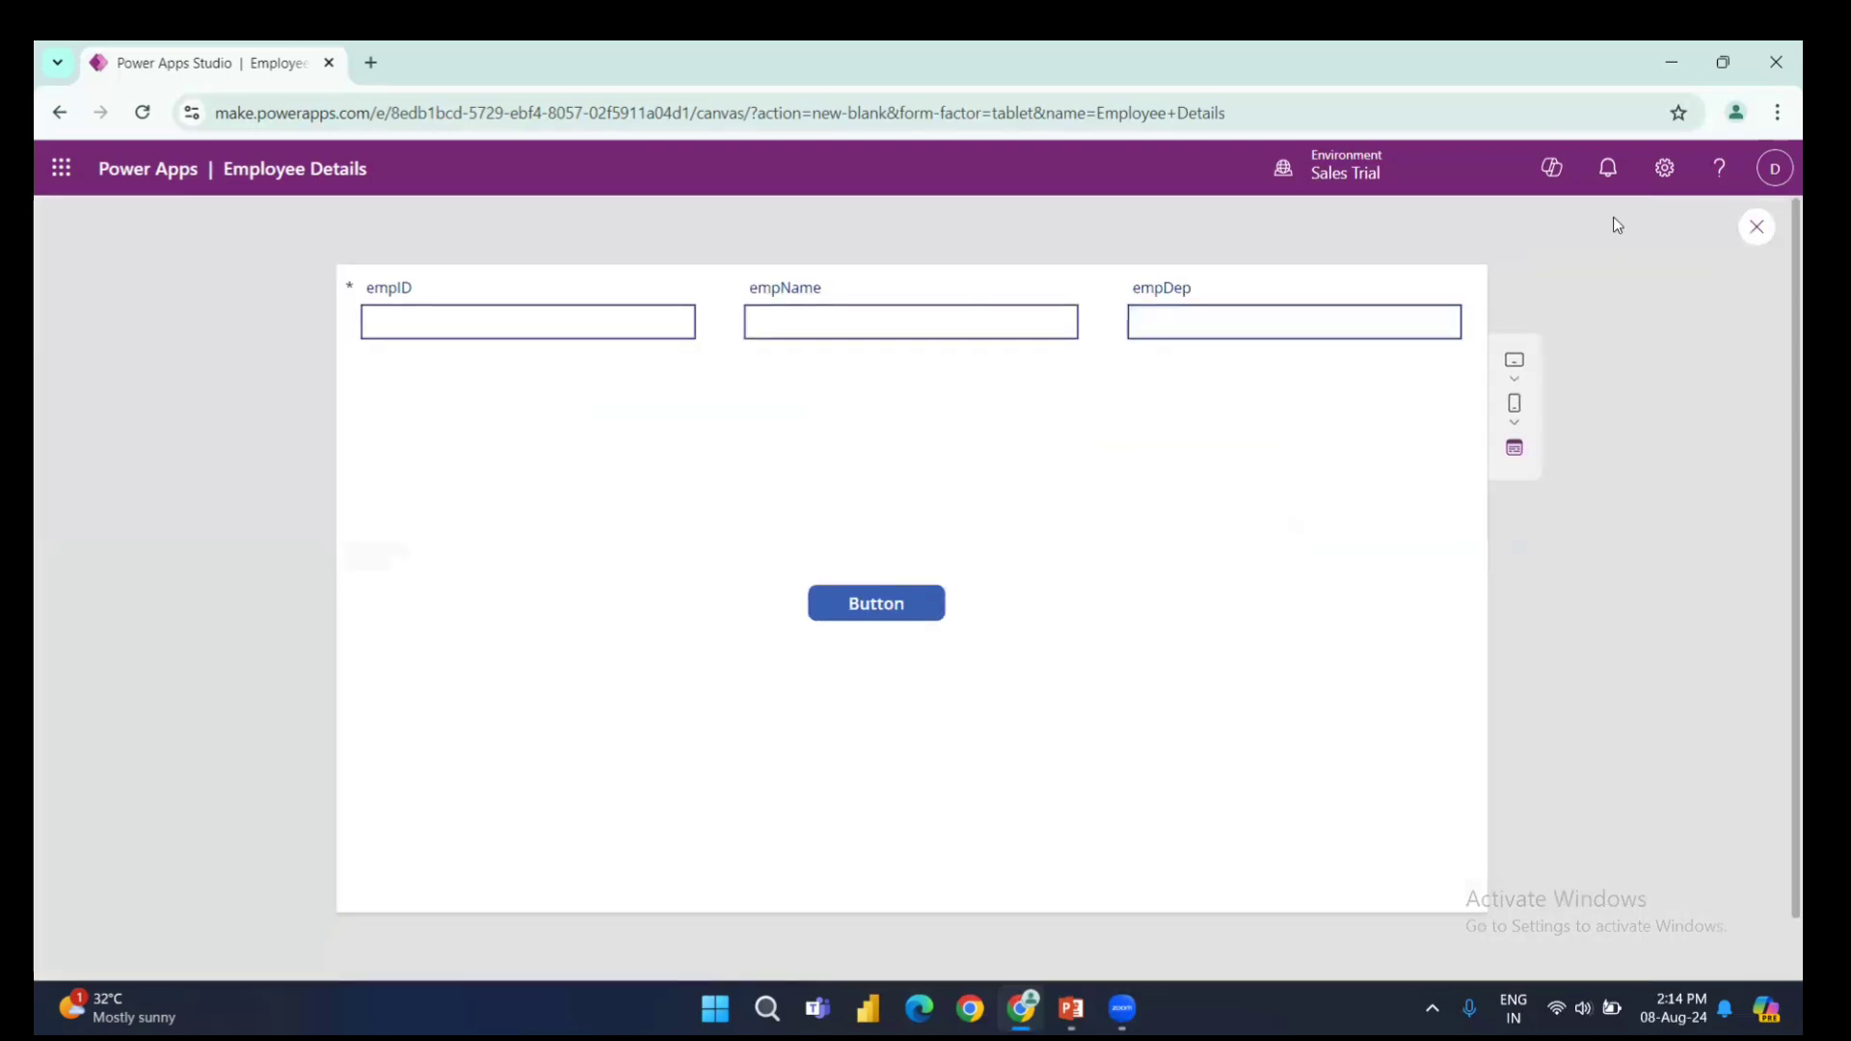
pyautogui.click(443, 325)
pyautogui.write('1')
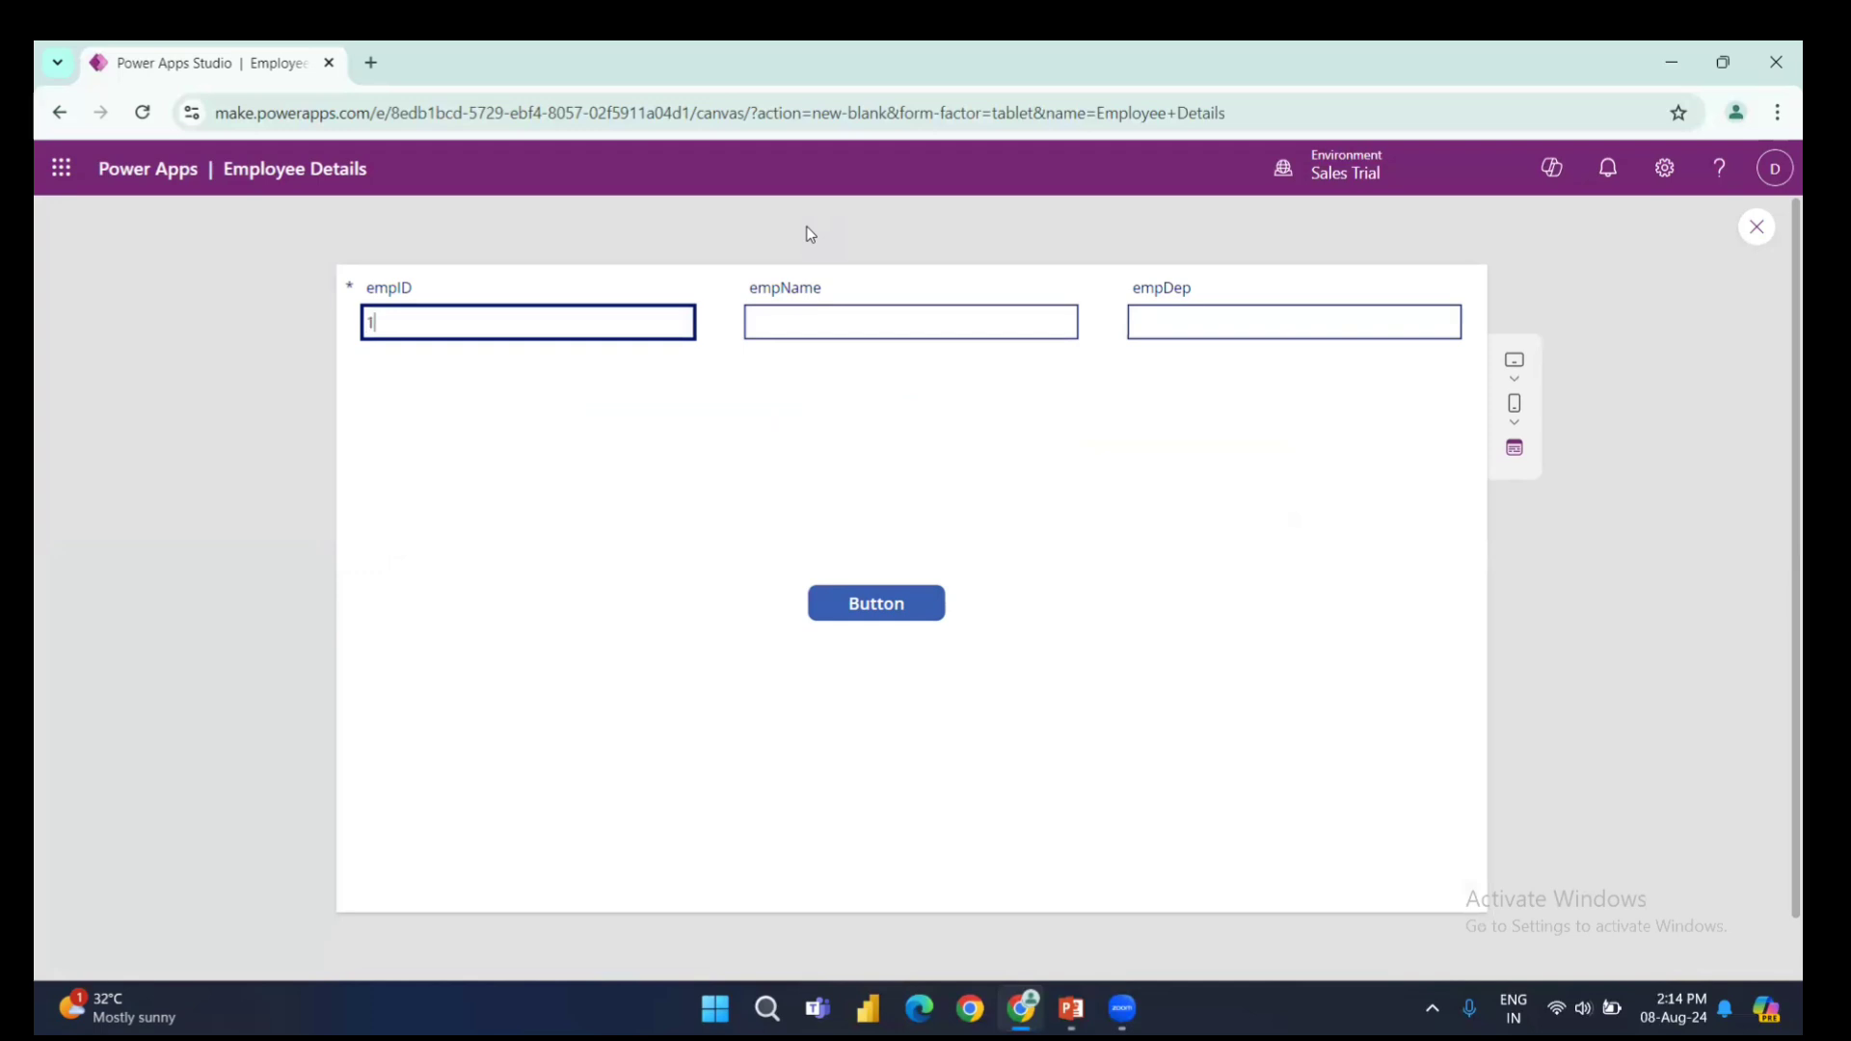
pyautogui.write('2')
pyautogui.click(806, 317)
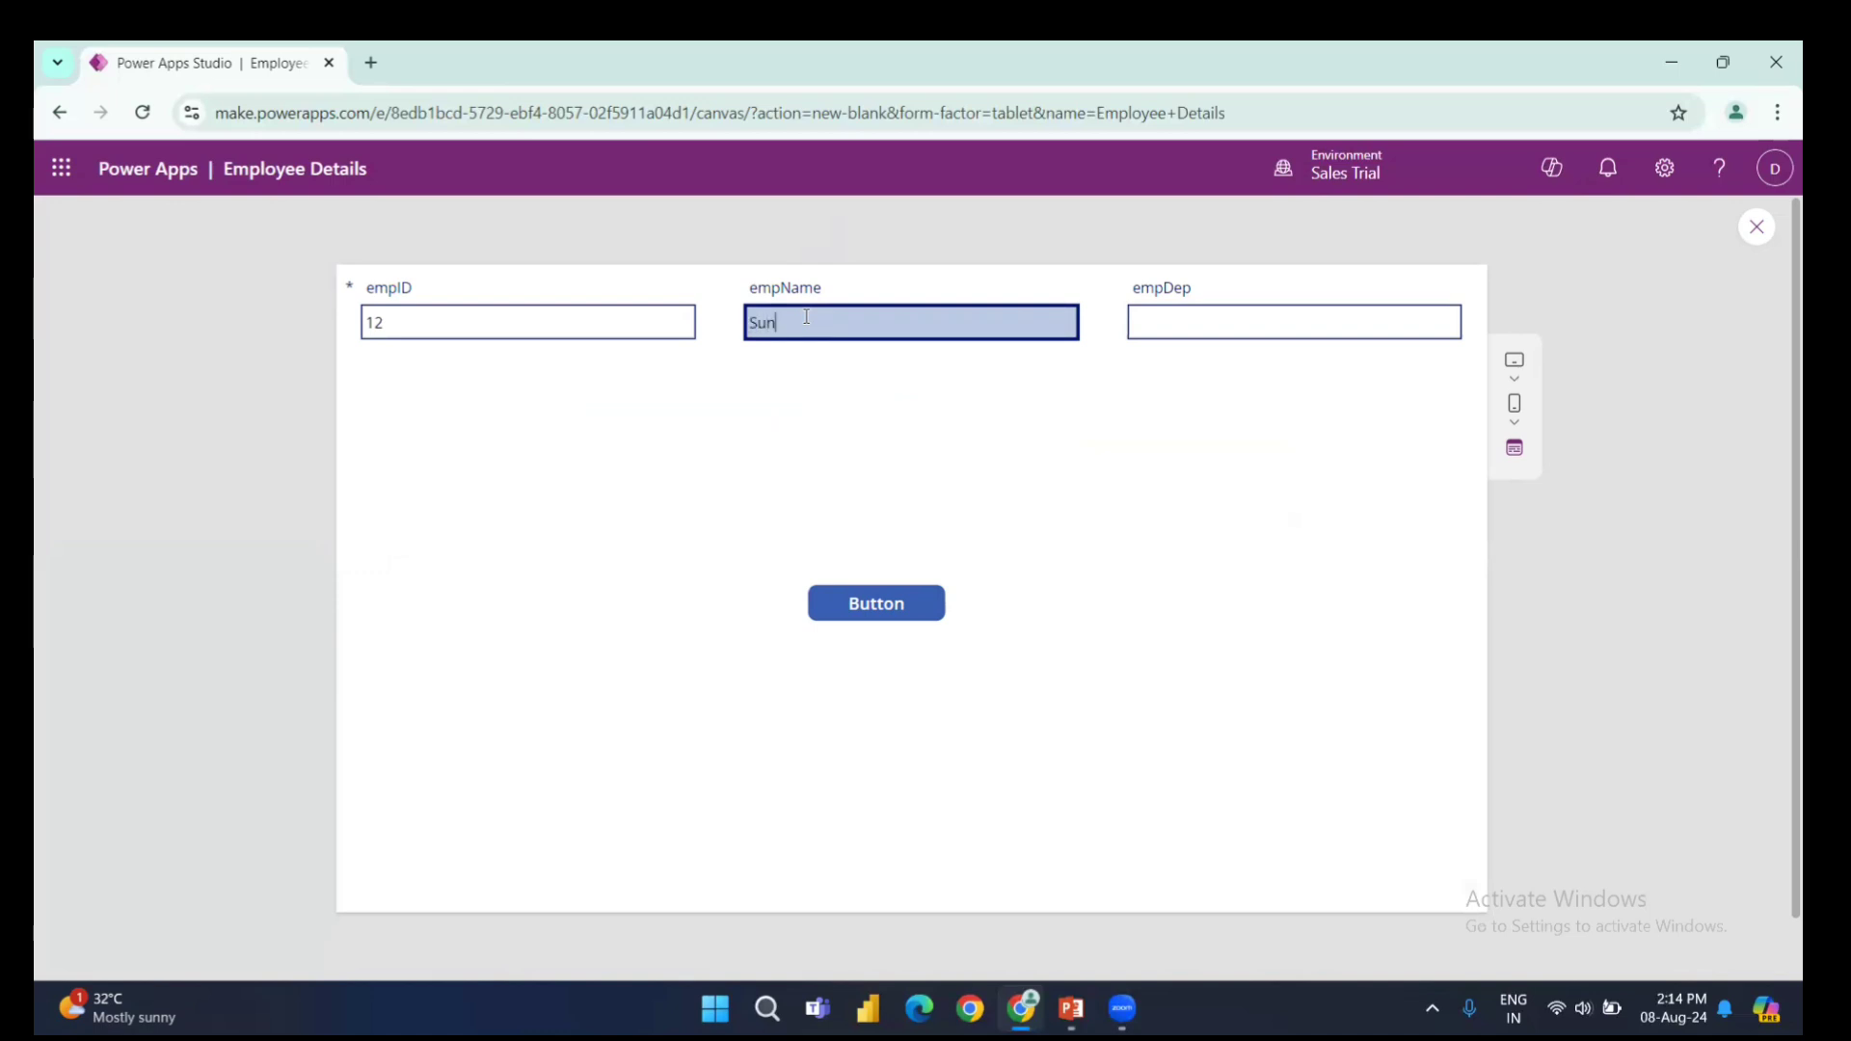
pyautogui.write('Flower')
pyautogui.click(1172, 323)
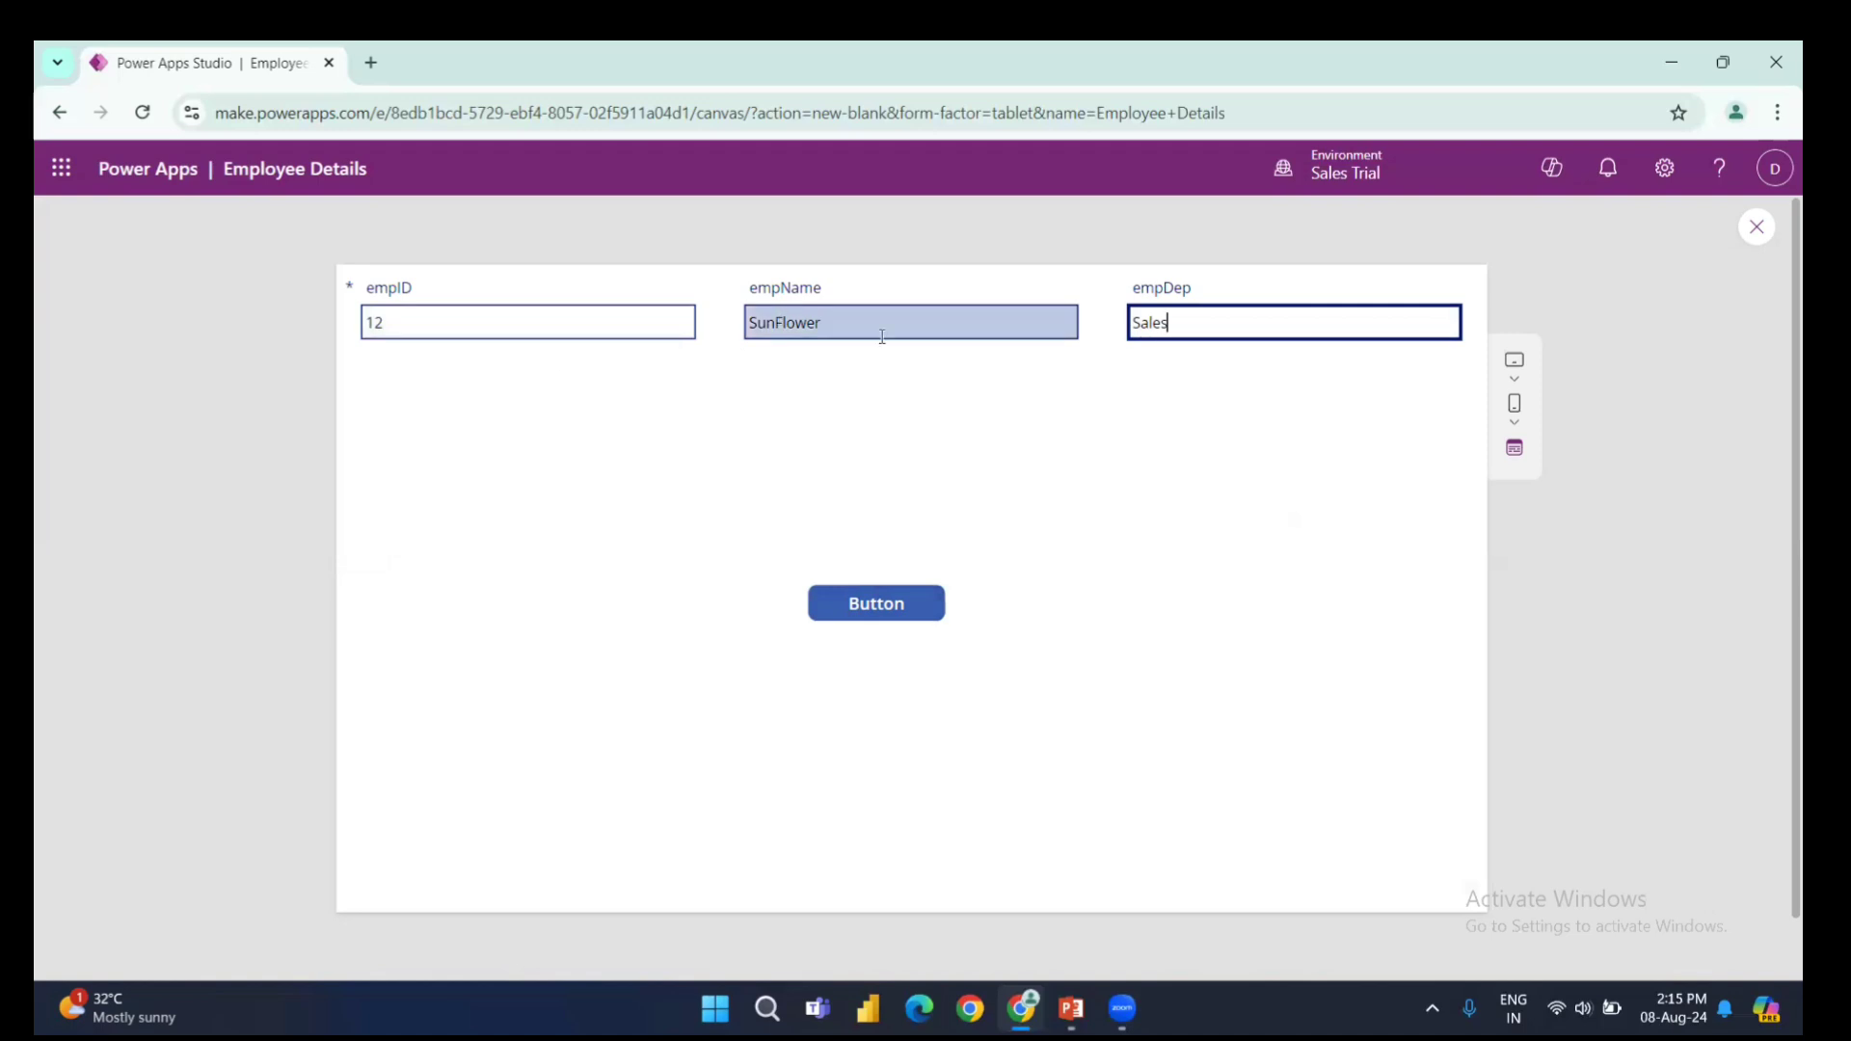
pyautogui.click(931, 604)
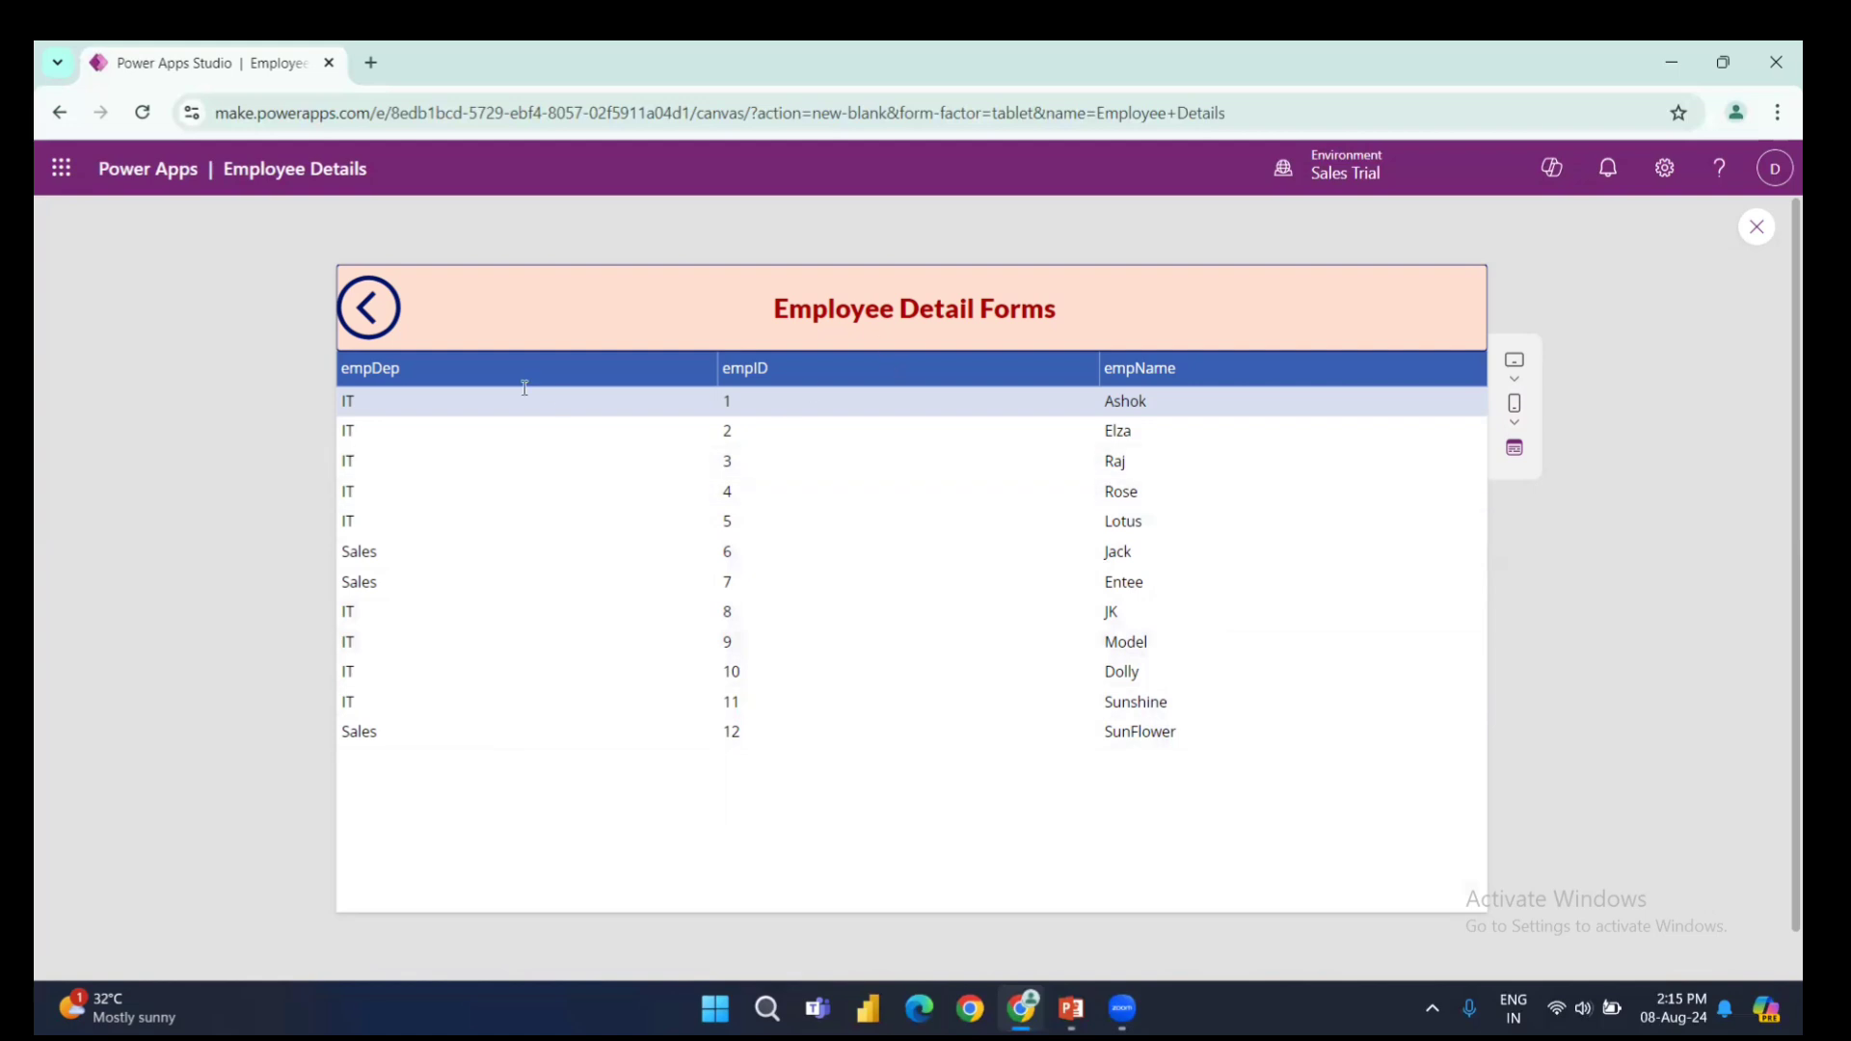
pyautogui.click(361, 322)
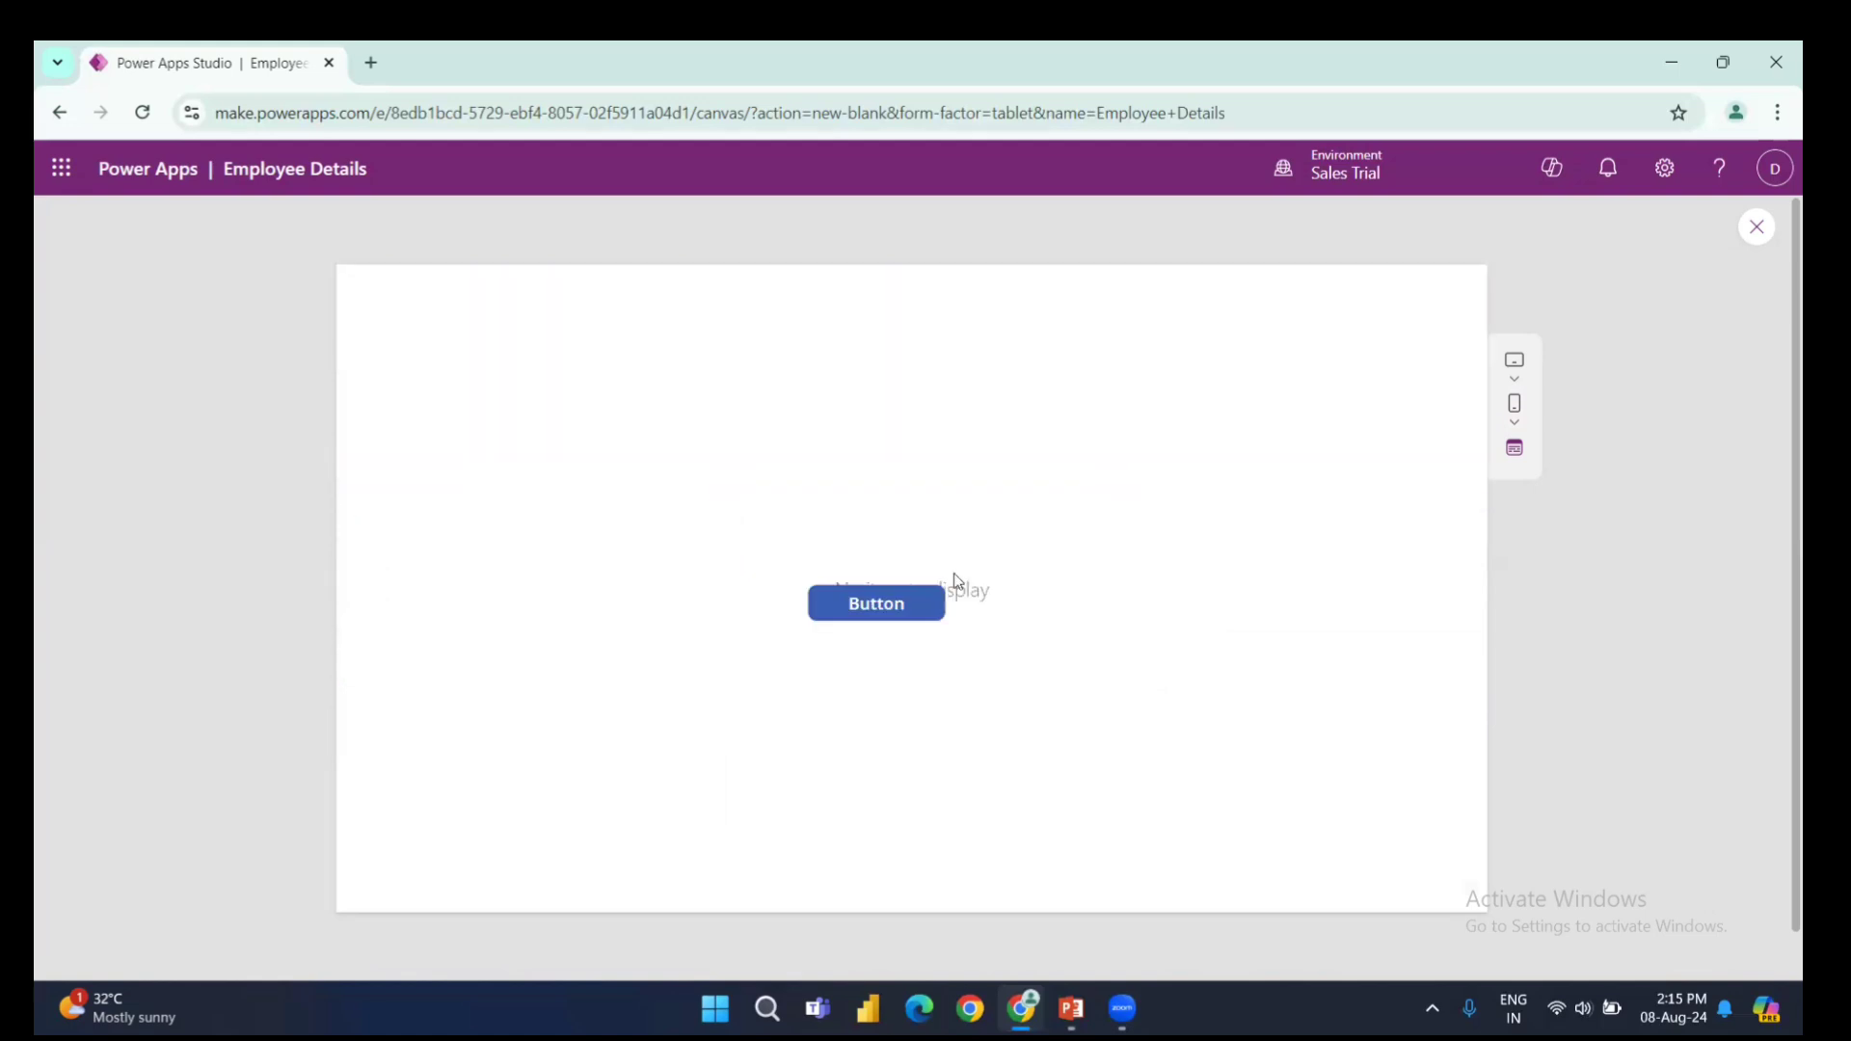
pyautogui.click(1758, 229)
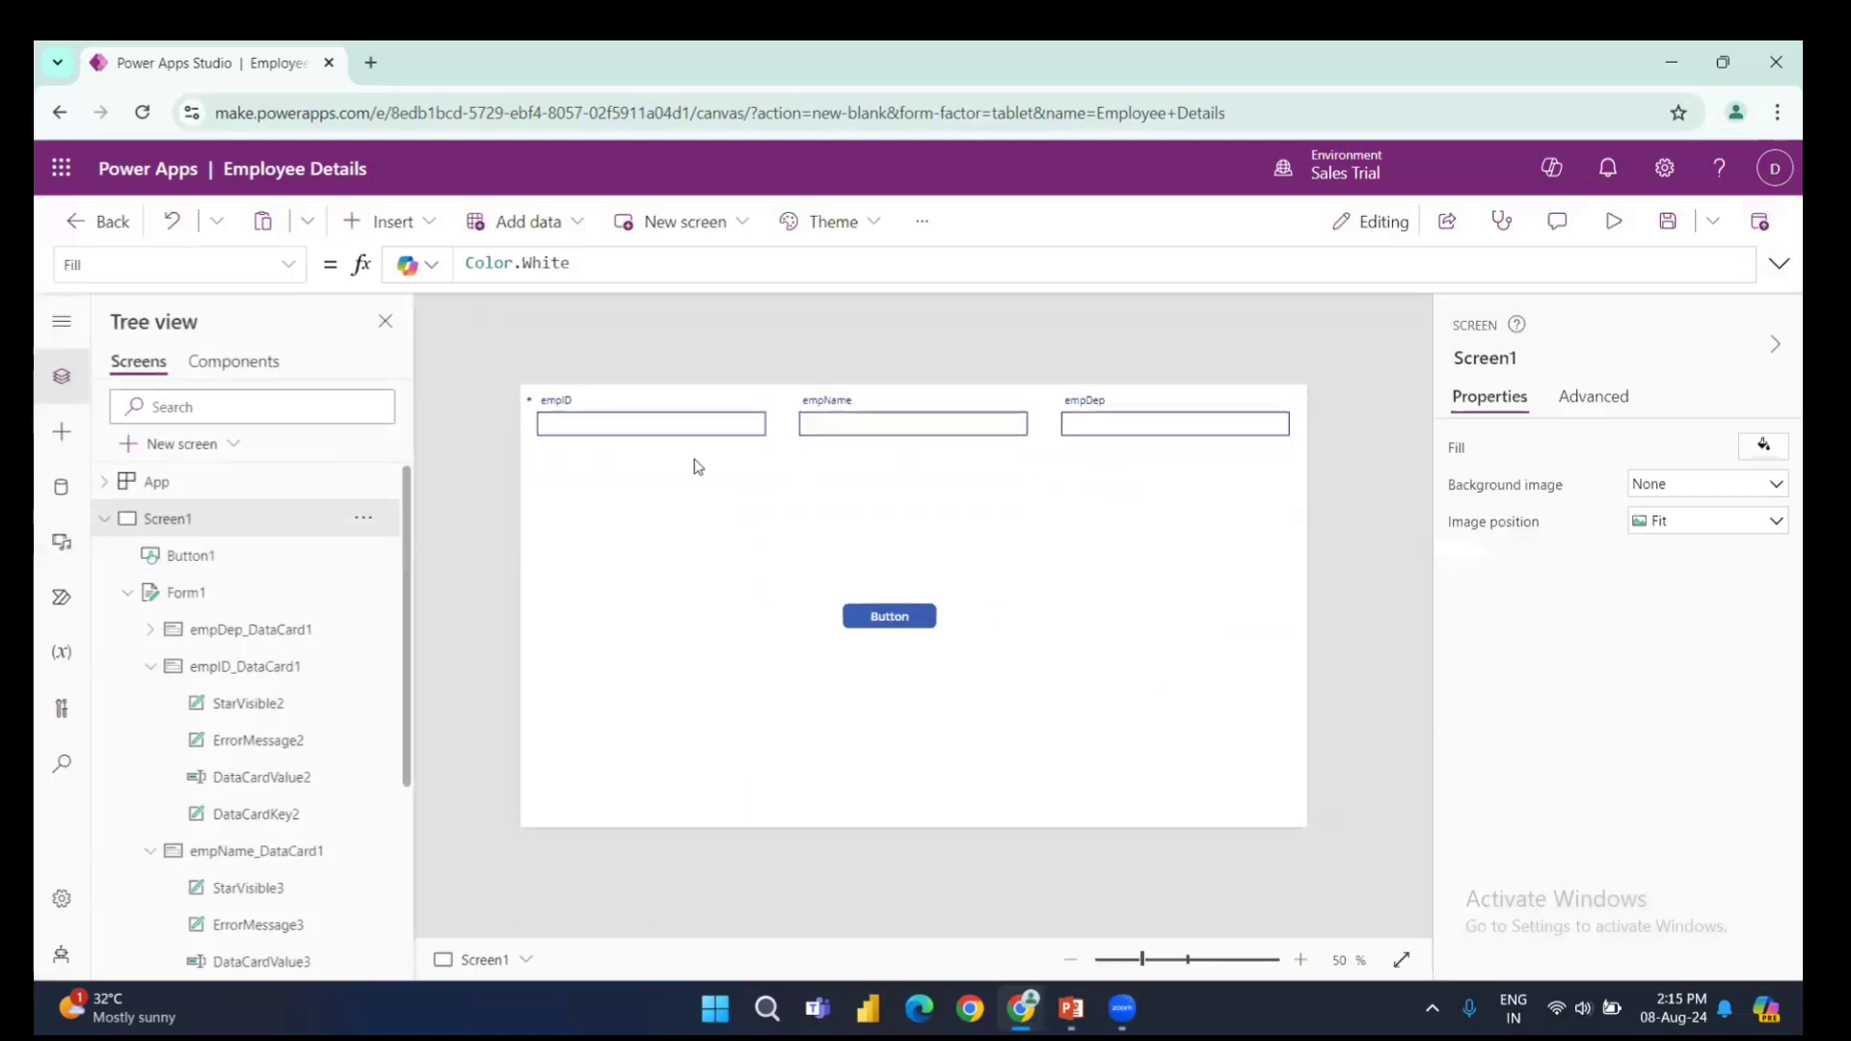
# - Switch Form1's default mode to View and back to New
pyautogui.click(607, 624)
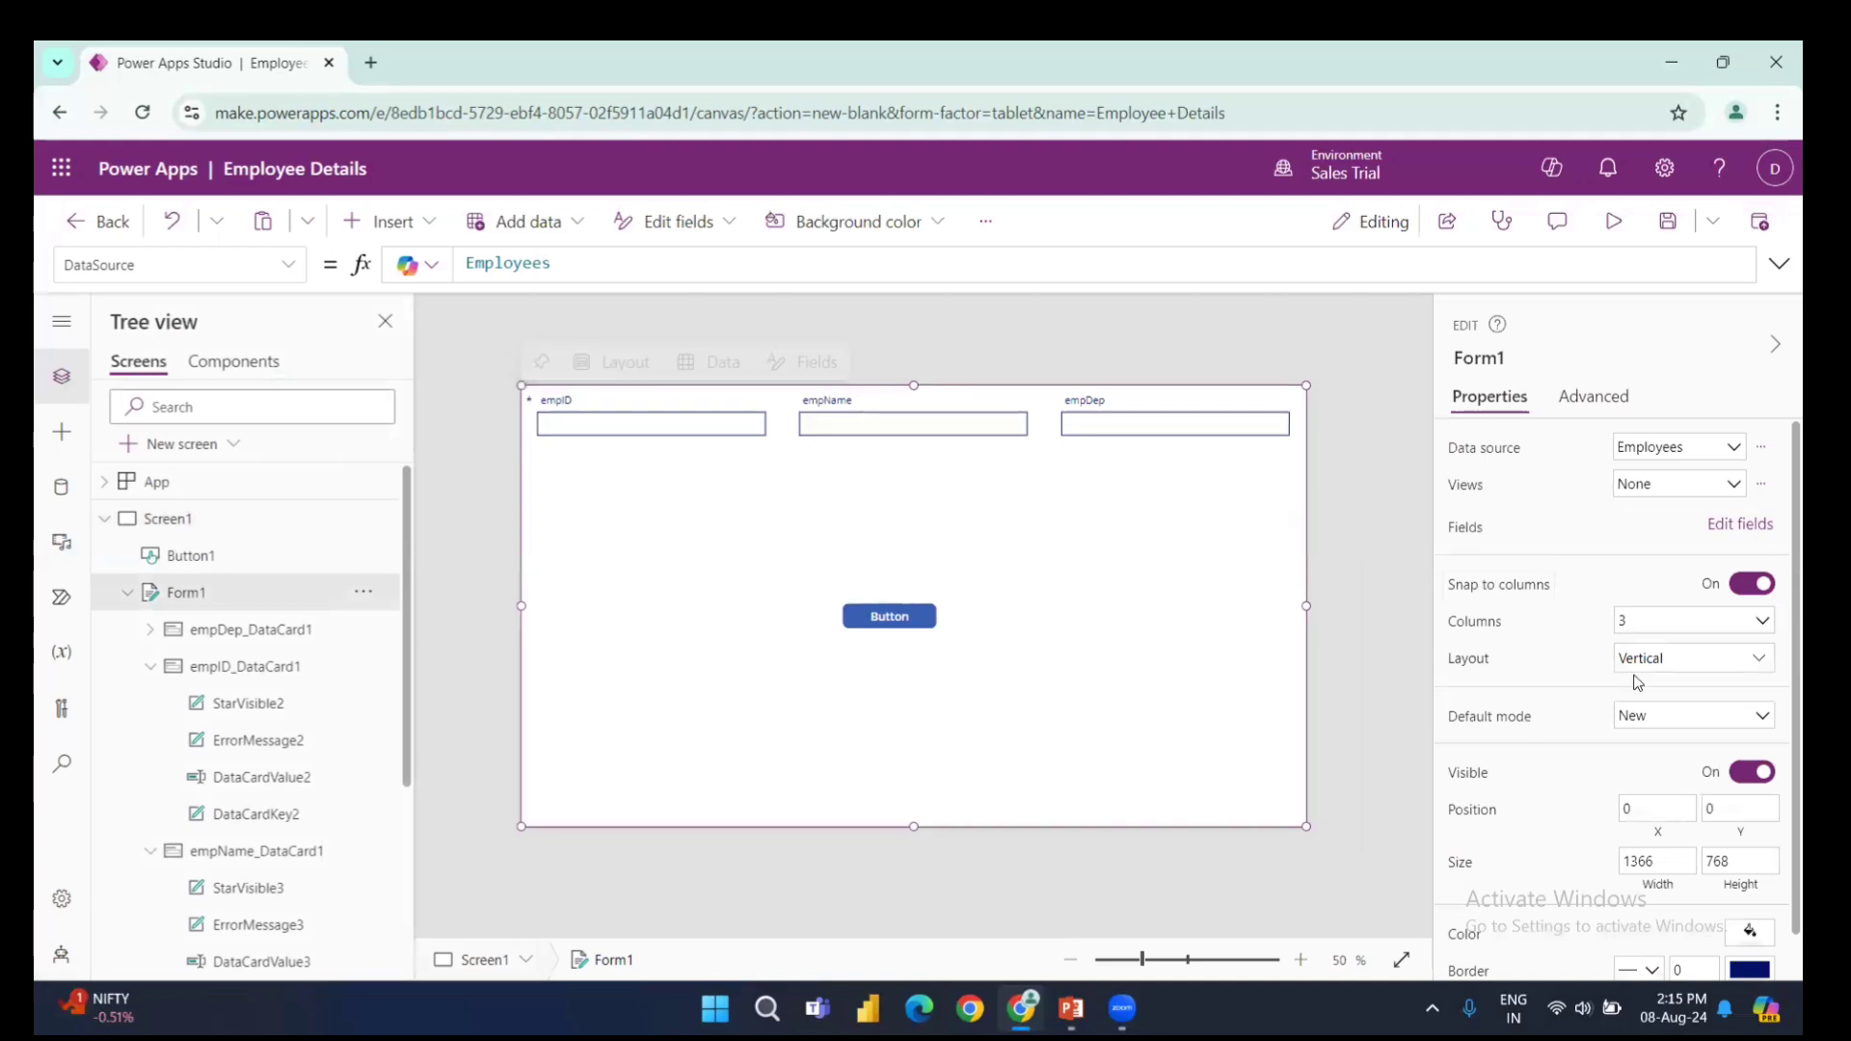
pyautogui.click(1650, 723)
pyautogui.click(1658, 798)
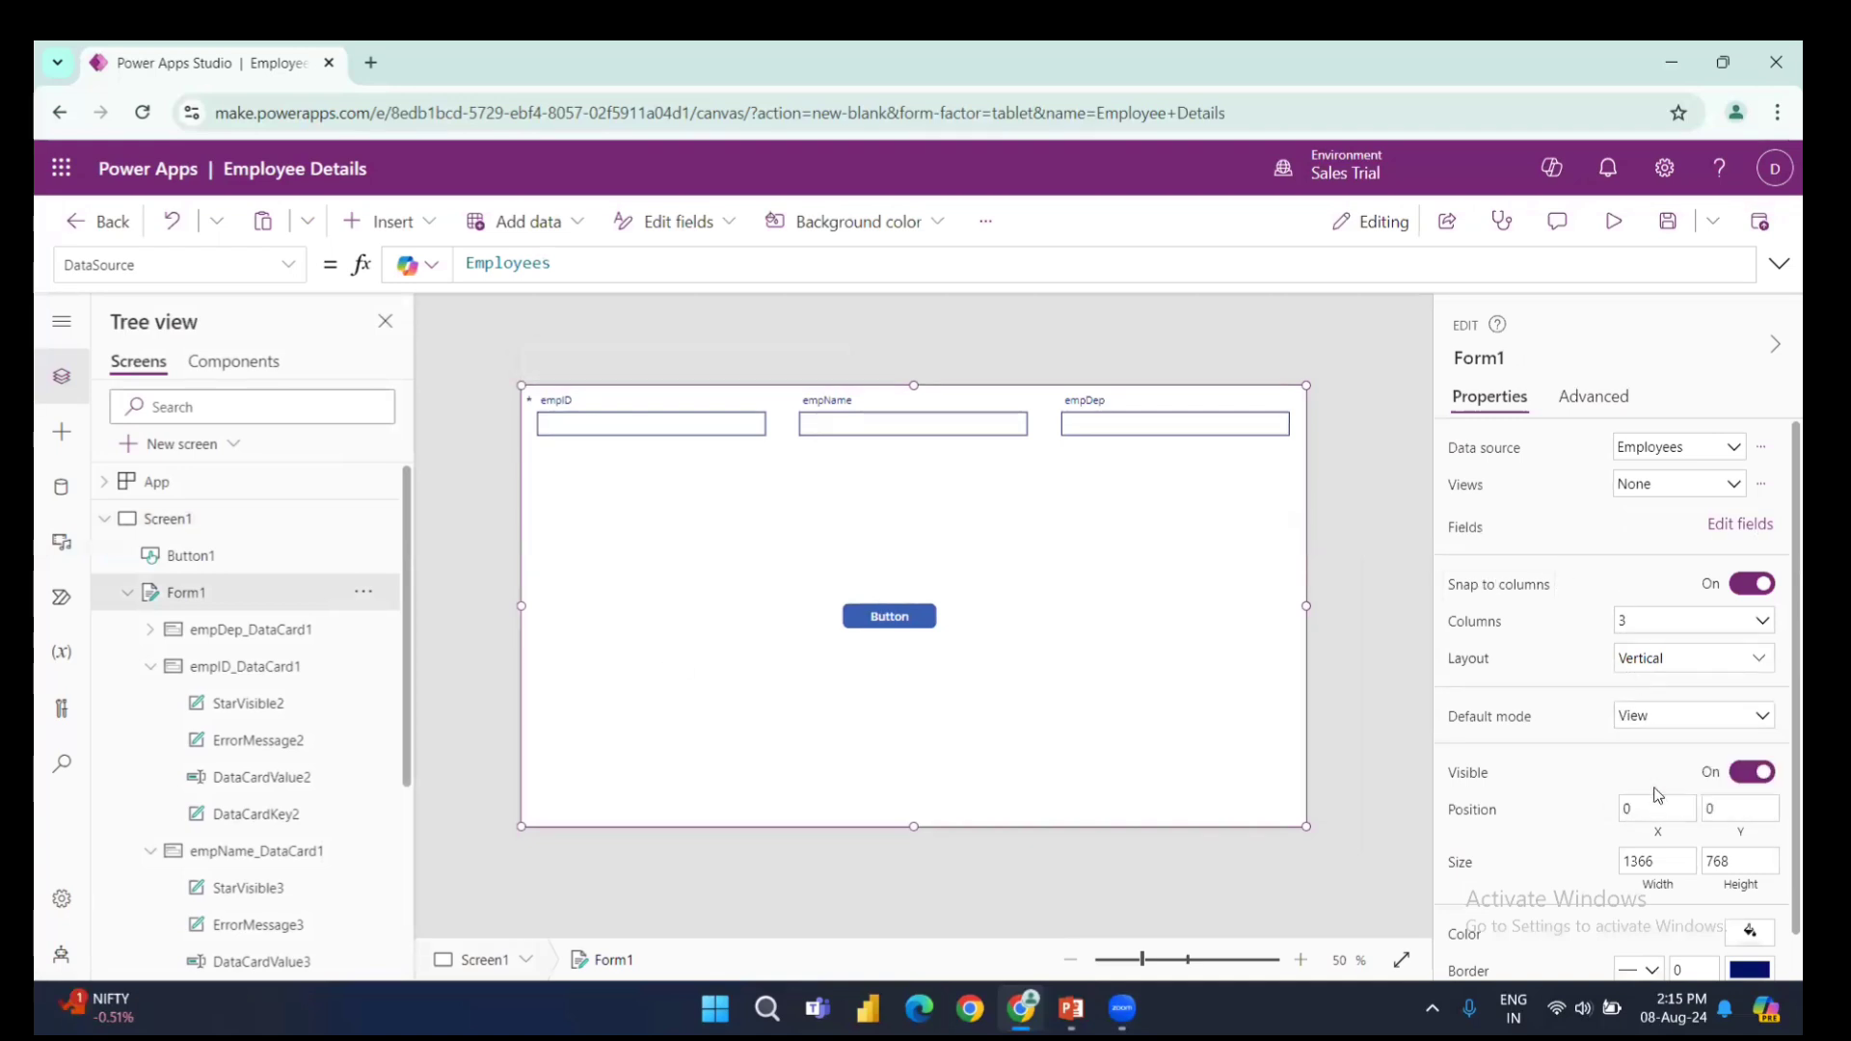
pyautogui.click(1636, 723)
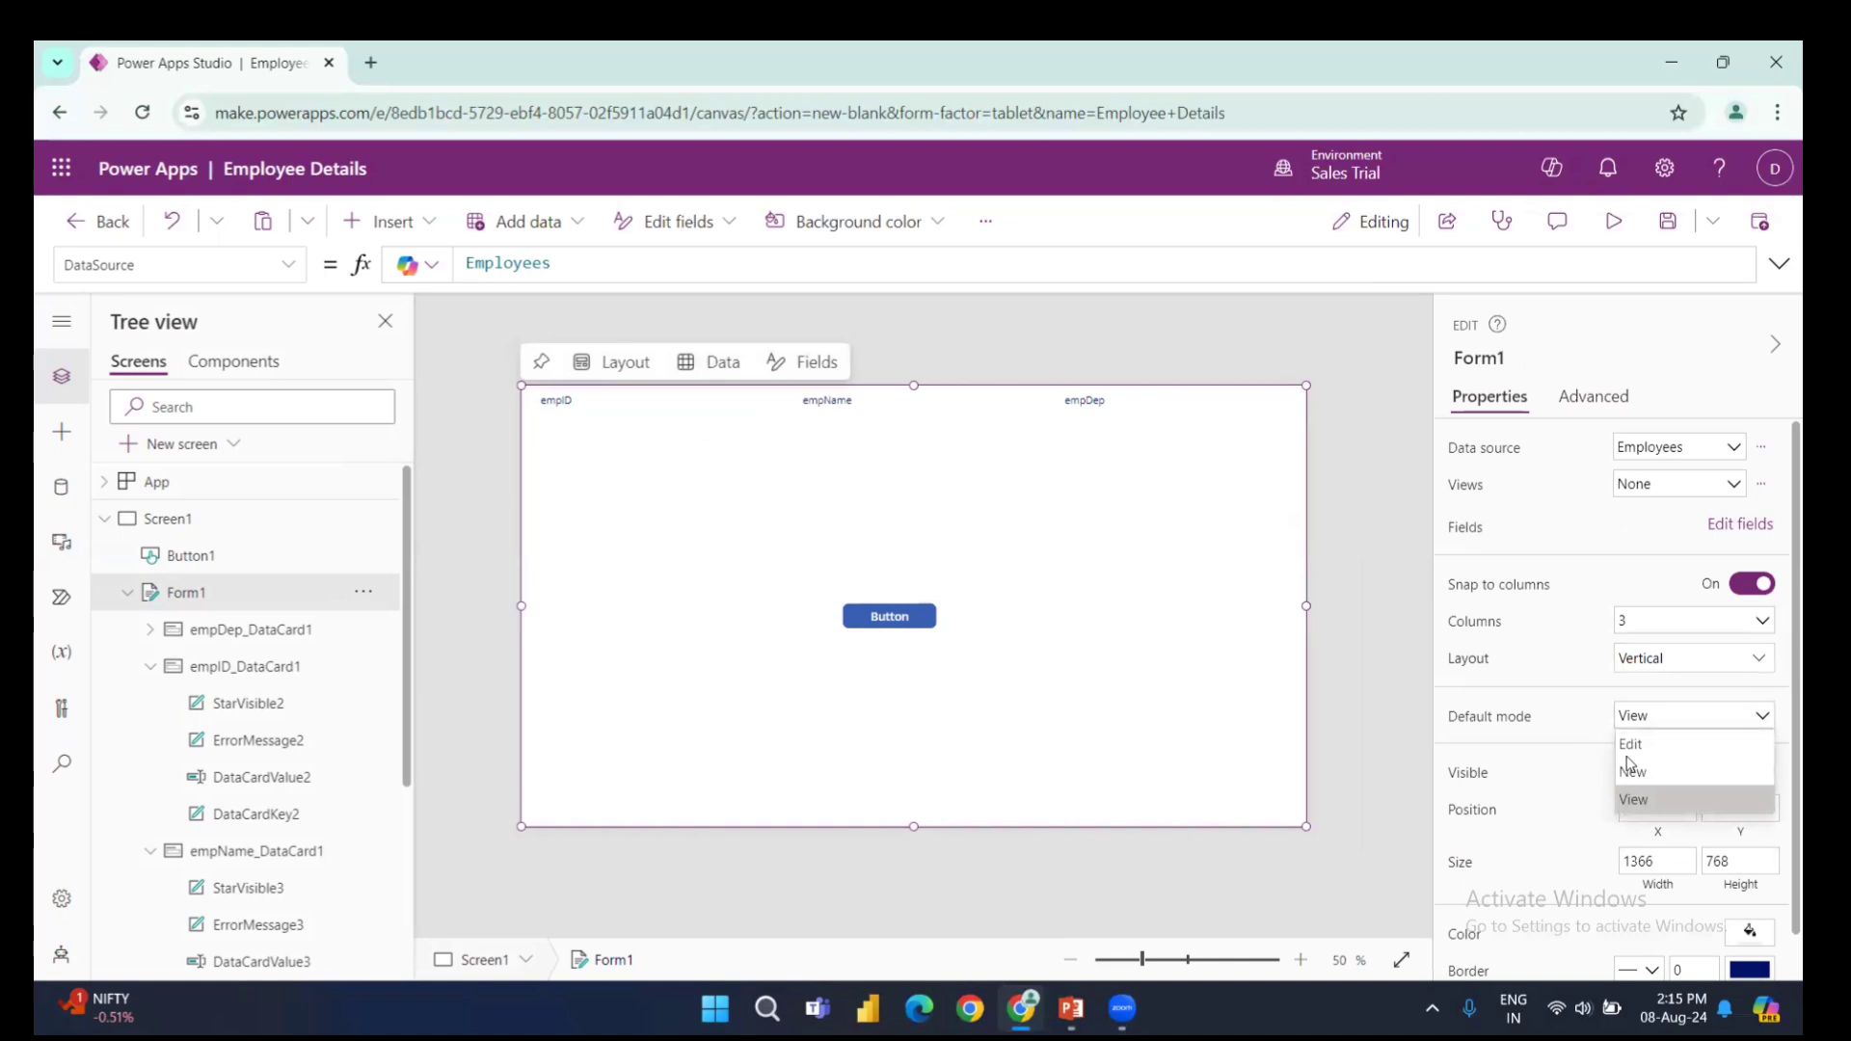
pyautogui.click(1702, 780)
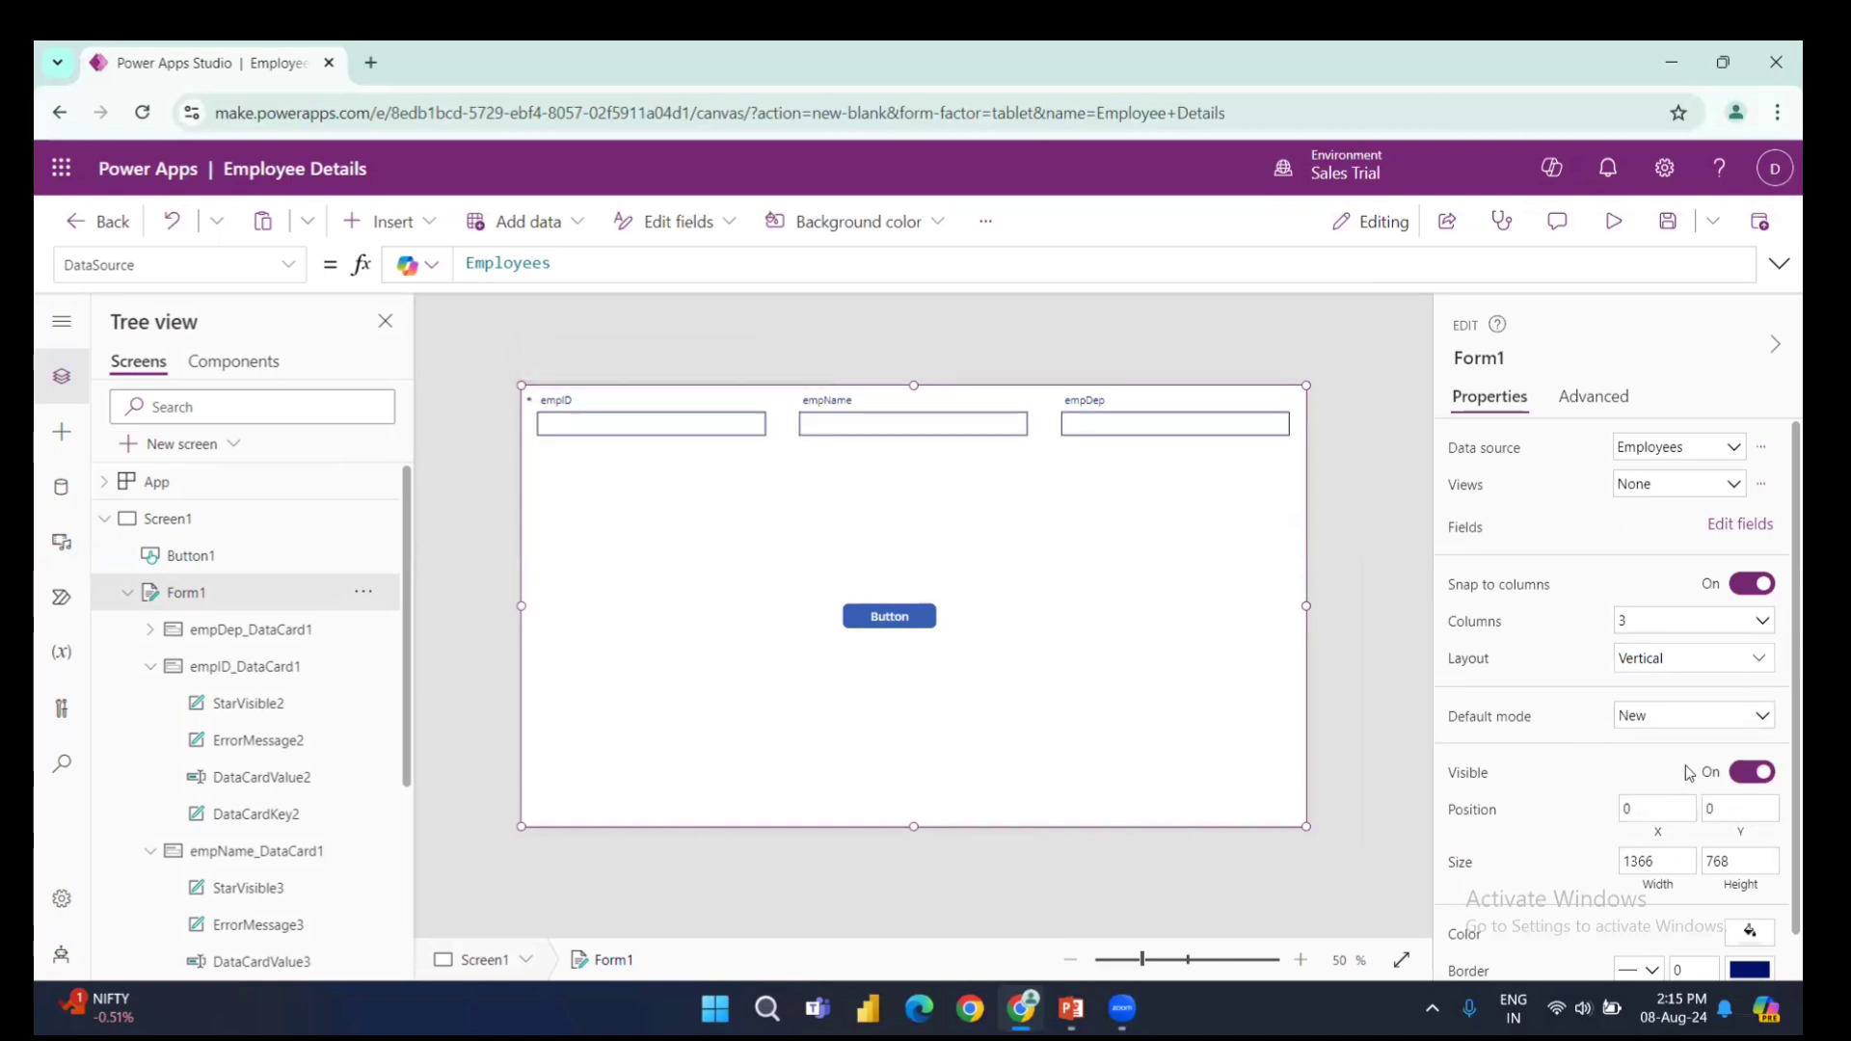
# - Preview the app and test moving between the form and the employee list with the form's button and the back icon
pyautogui.click(1612, 220)
pyautogui.click(899, 597)
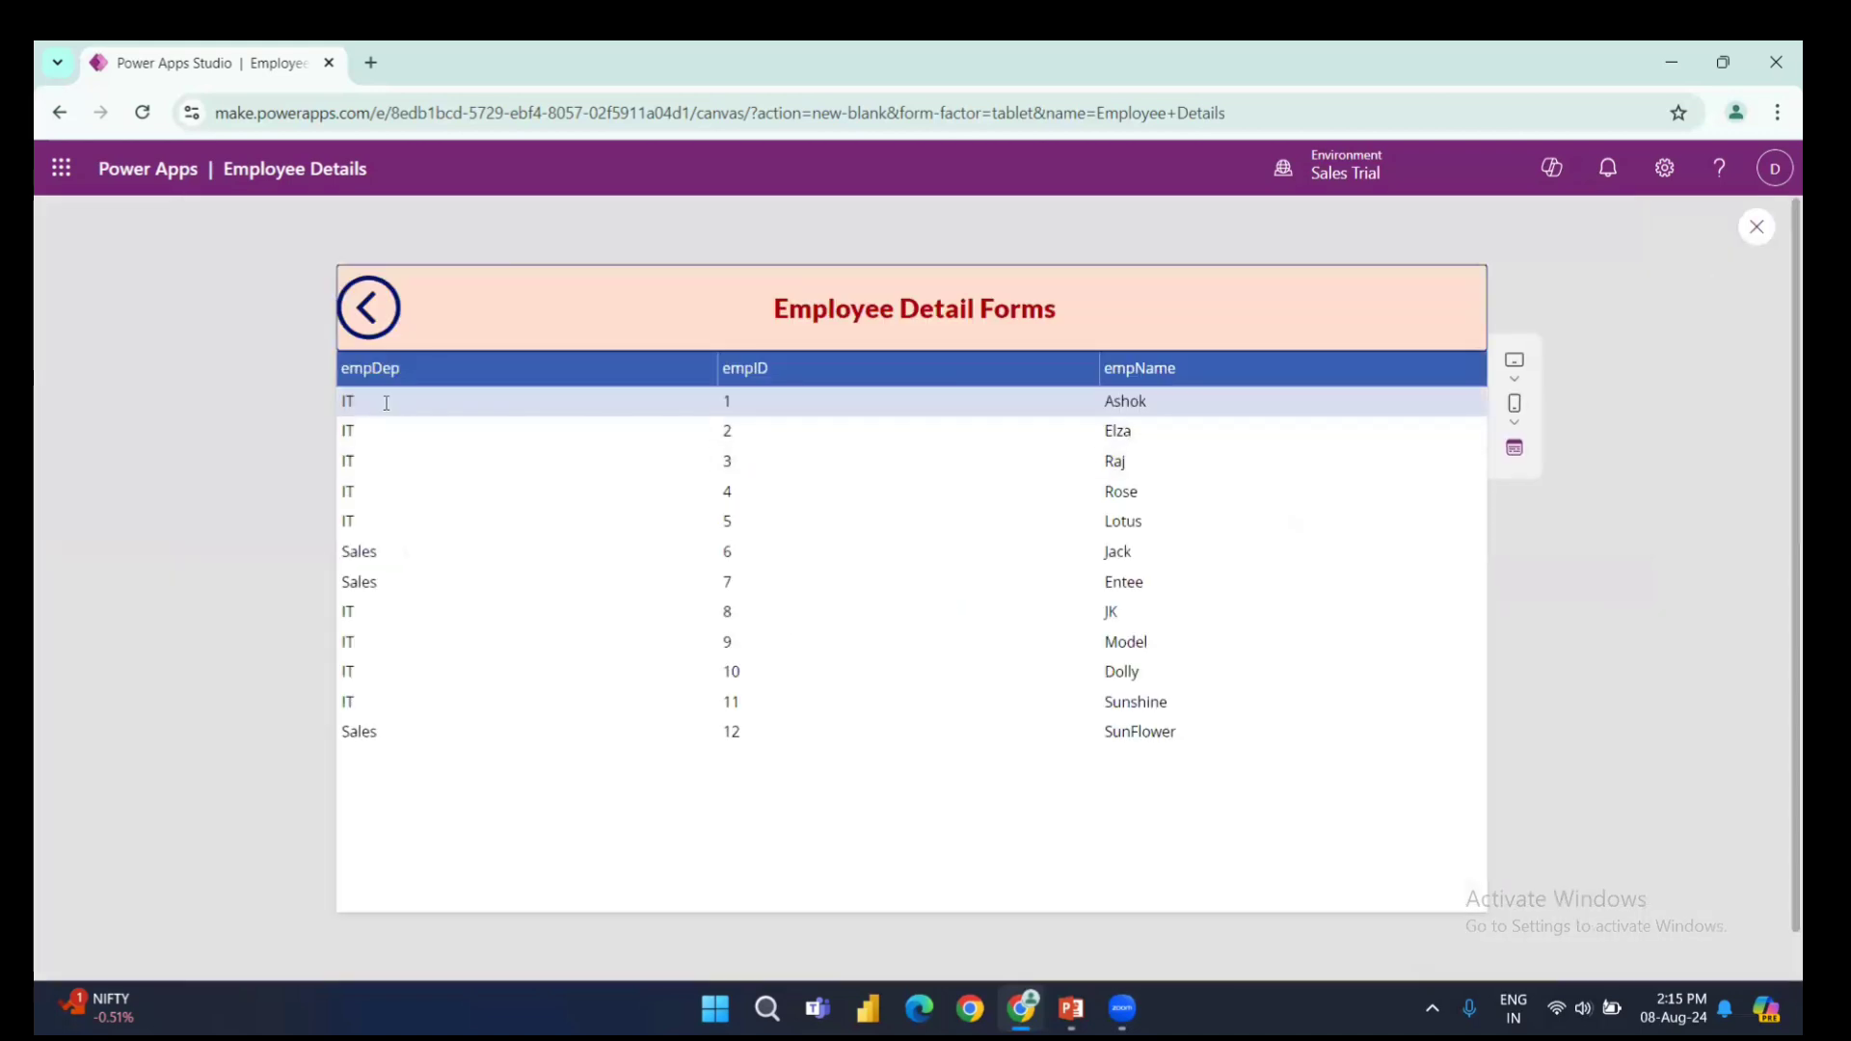
pyautogui.click(378, 318)
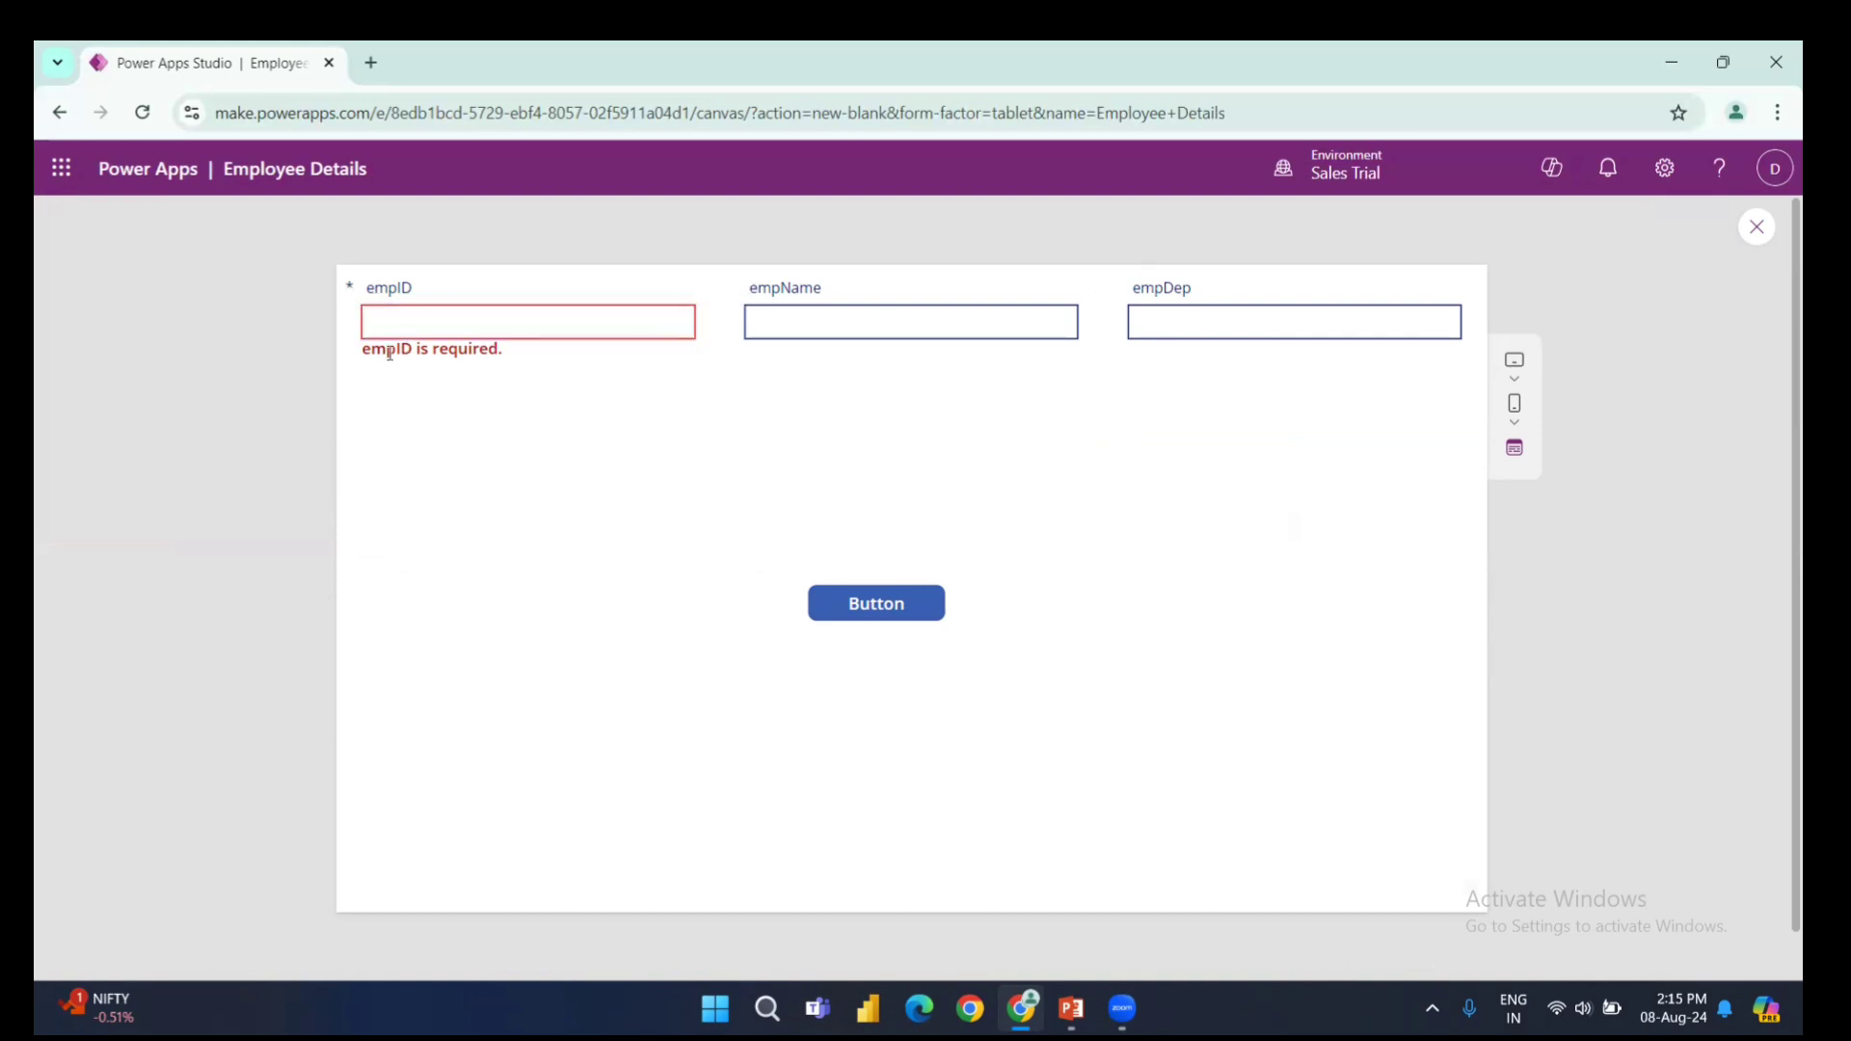
pyautogui.click(847, 604)
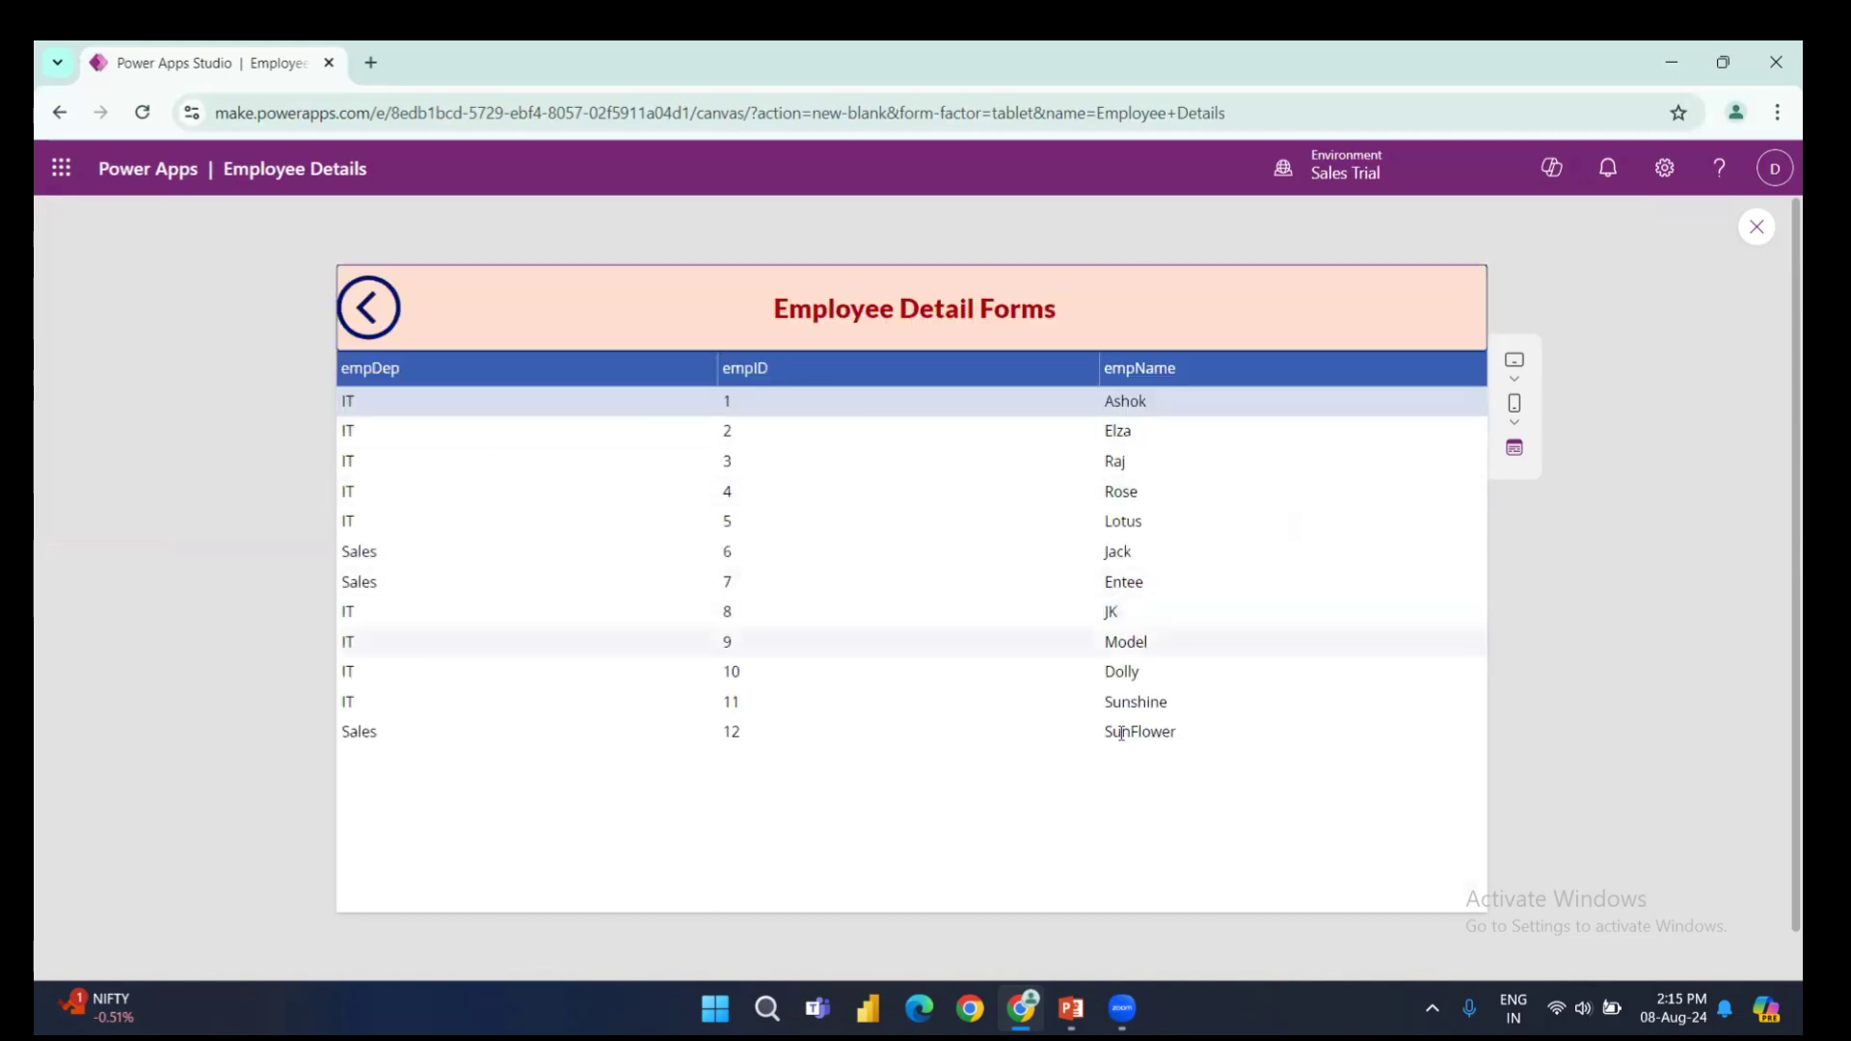
pyautogui.click(368, 309)
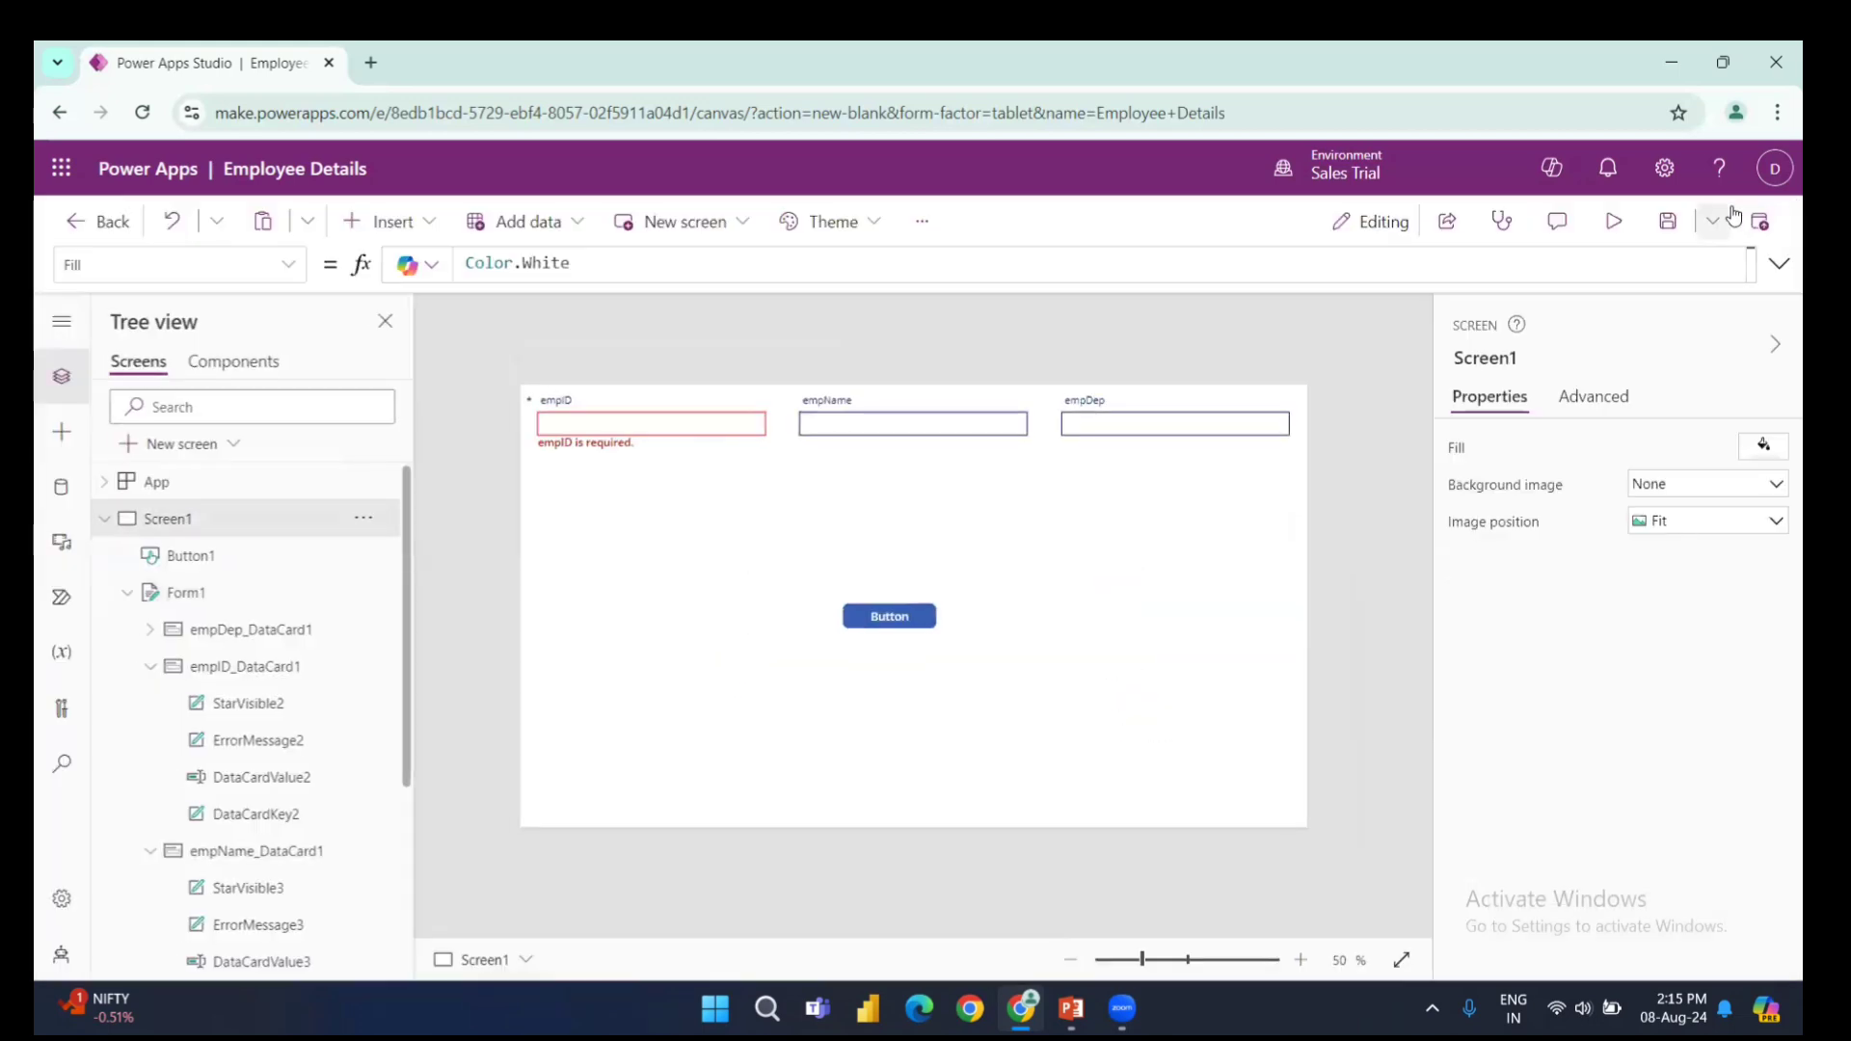
pyautogui.click(1756, 230)
# - Save the Employee Details app and publish this version
pyautogui.click(1664, 231)
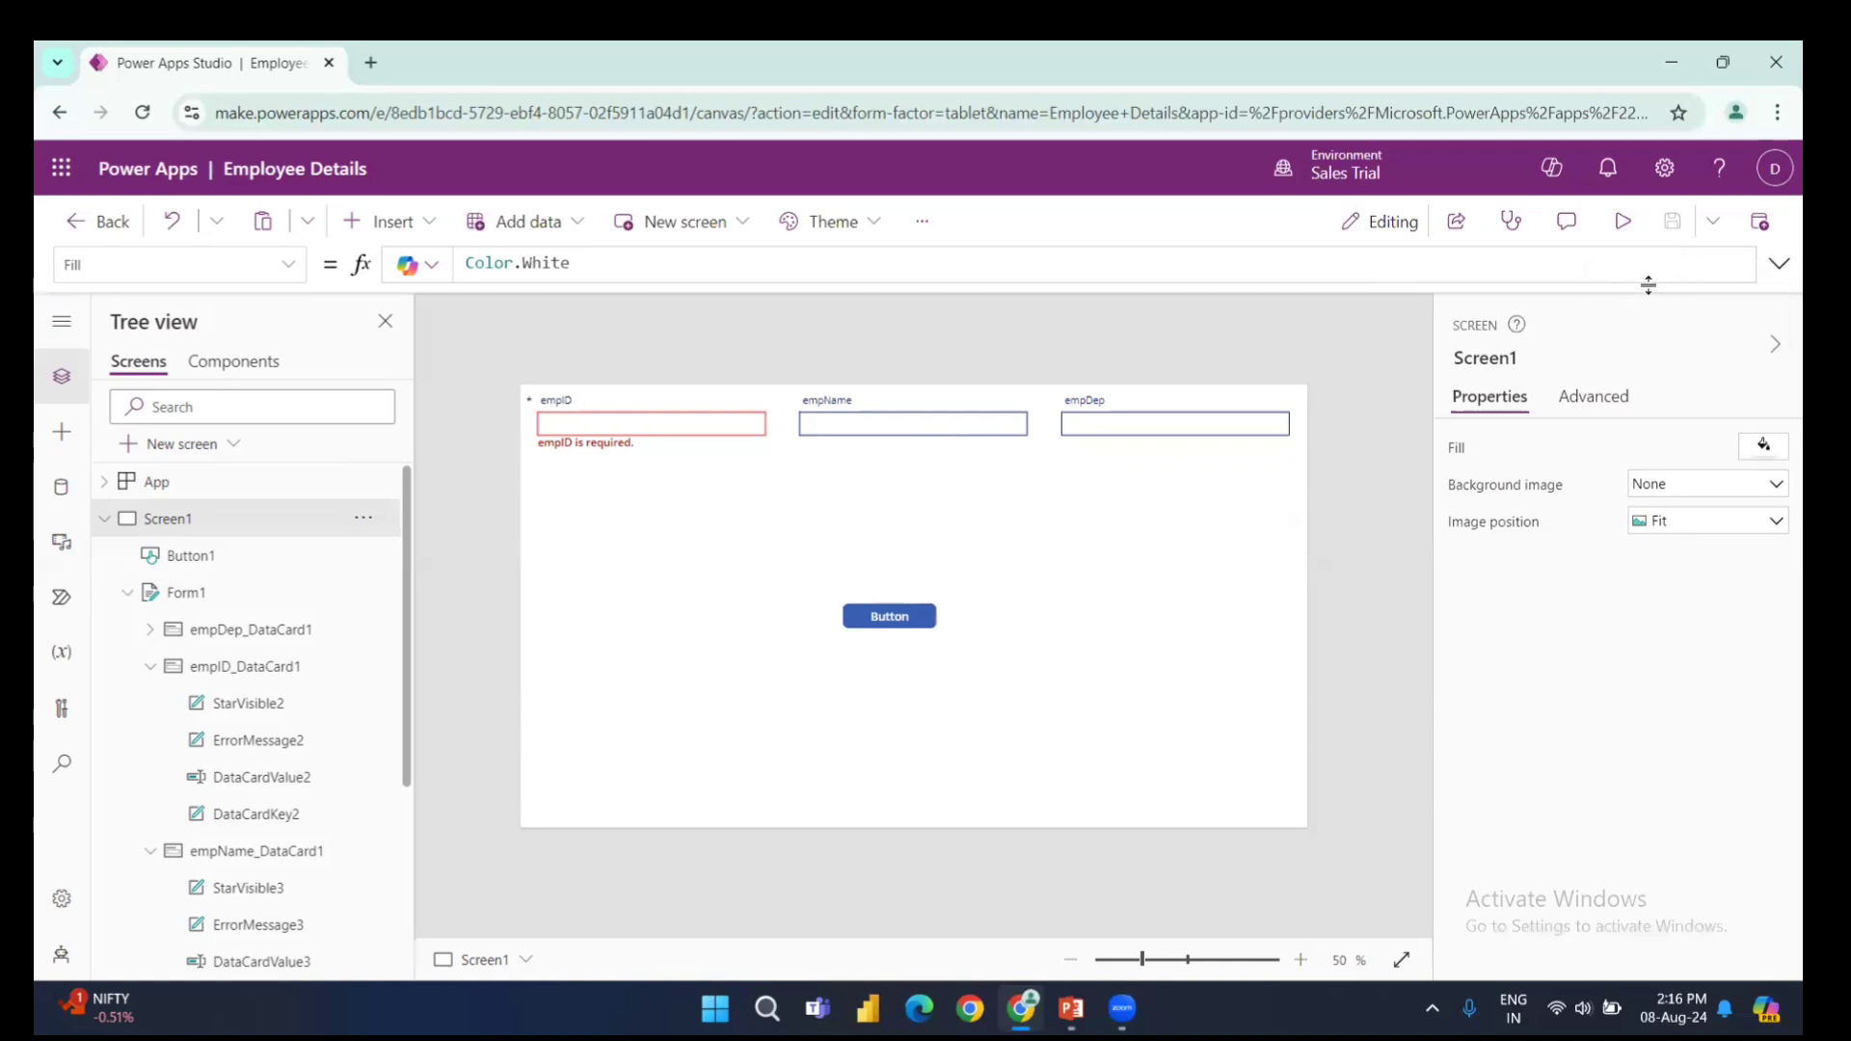
pyautogui.click(1752, 230)
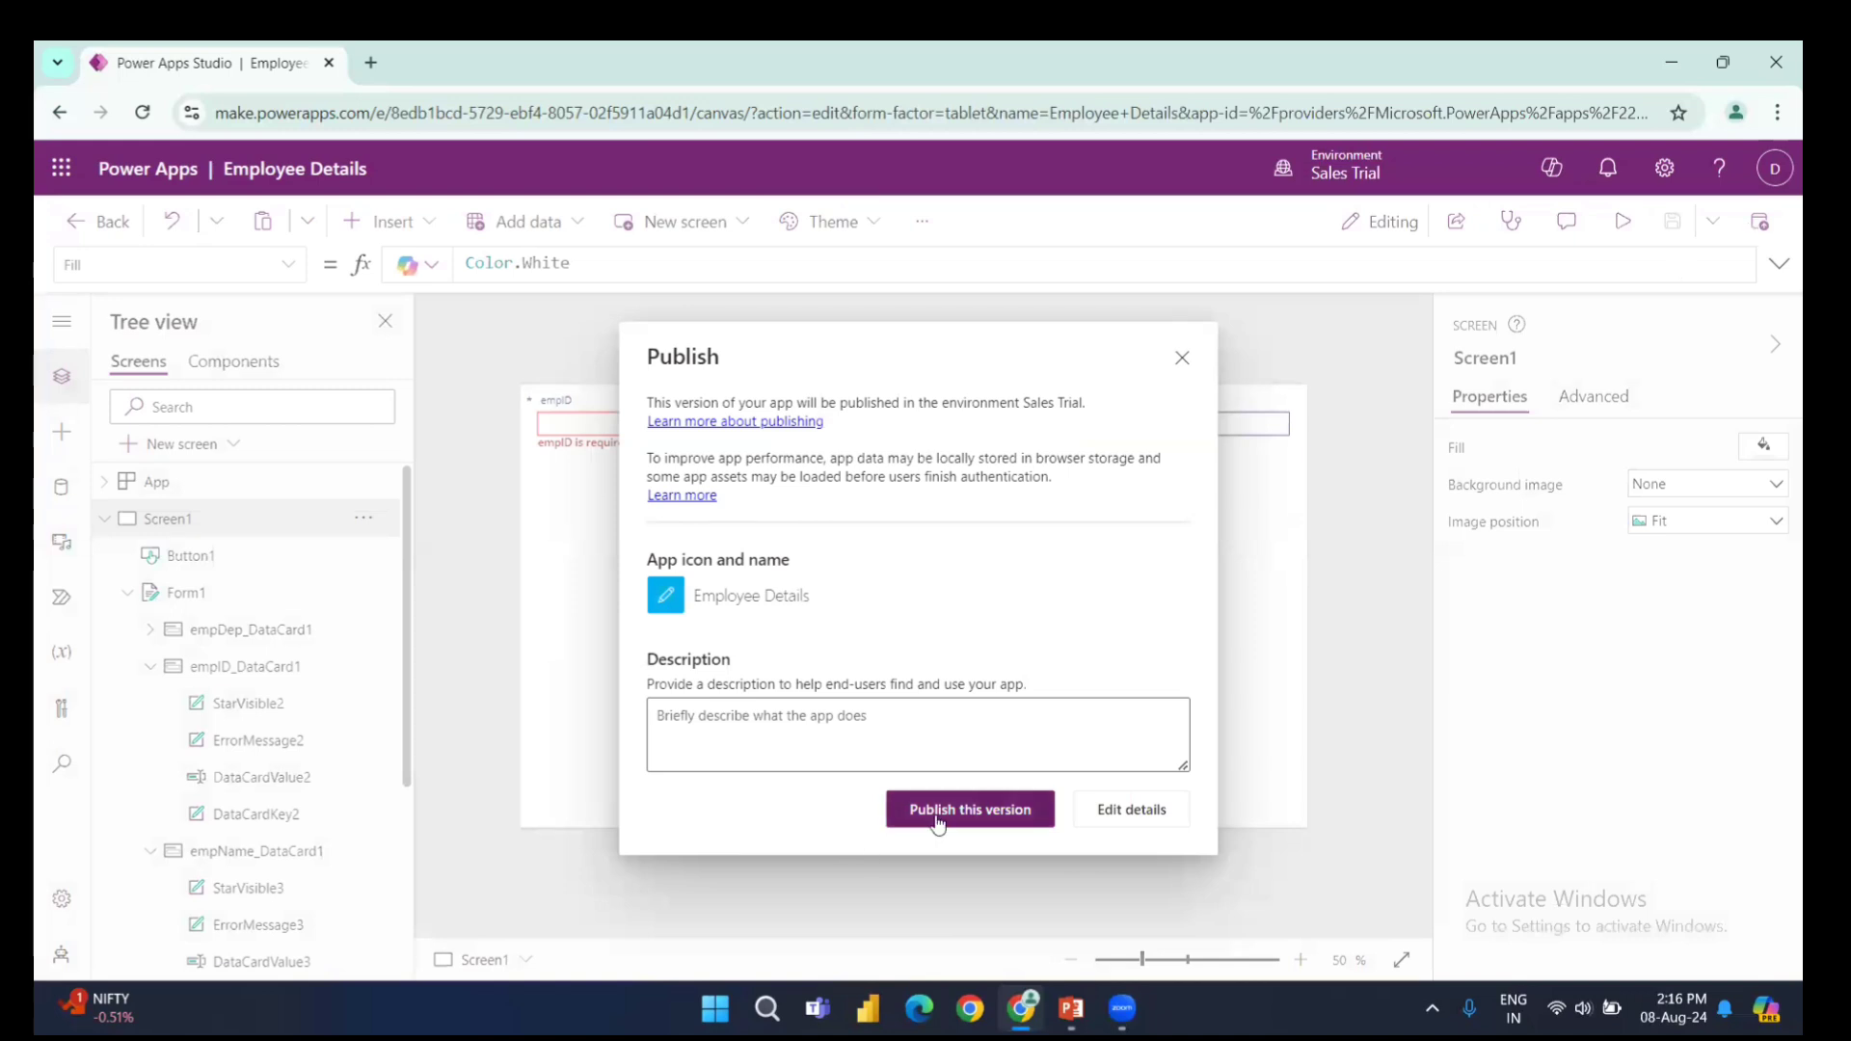
pyautogui.click(936, 818)
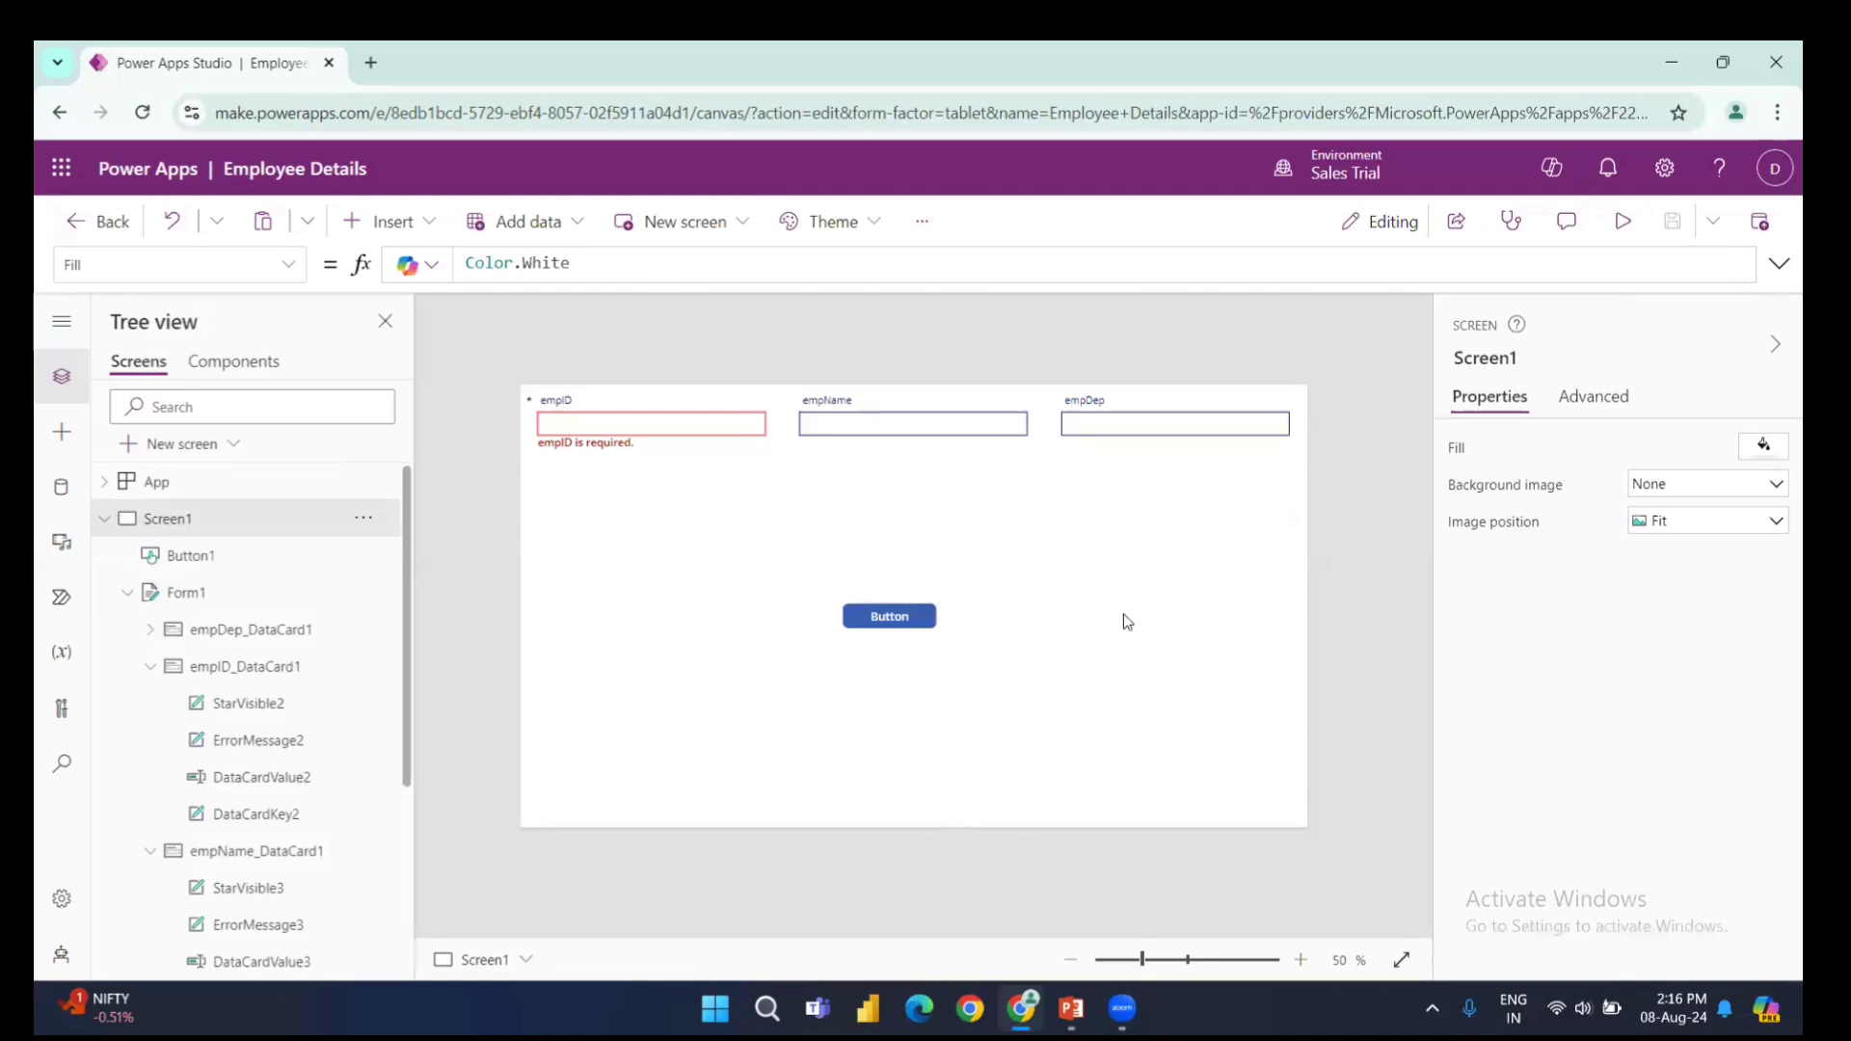
# - Start sharing the Employee Details app, add a colleague found by name as a new user, and make them a co-owner
pyautogui.click(1457, 223)
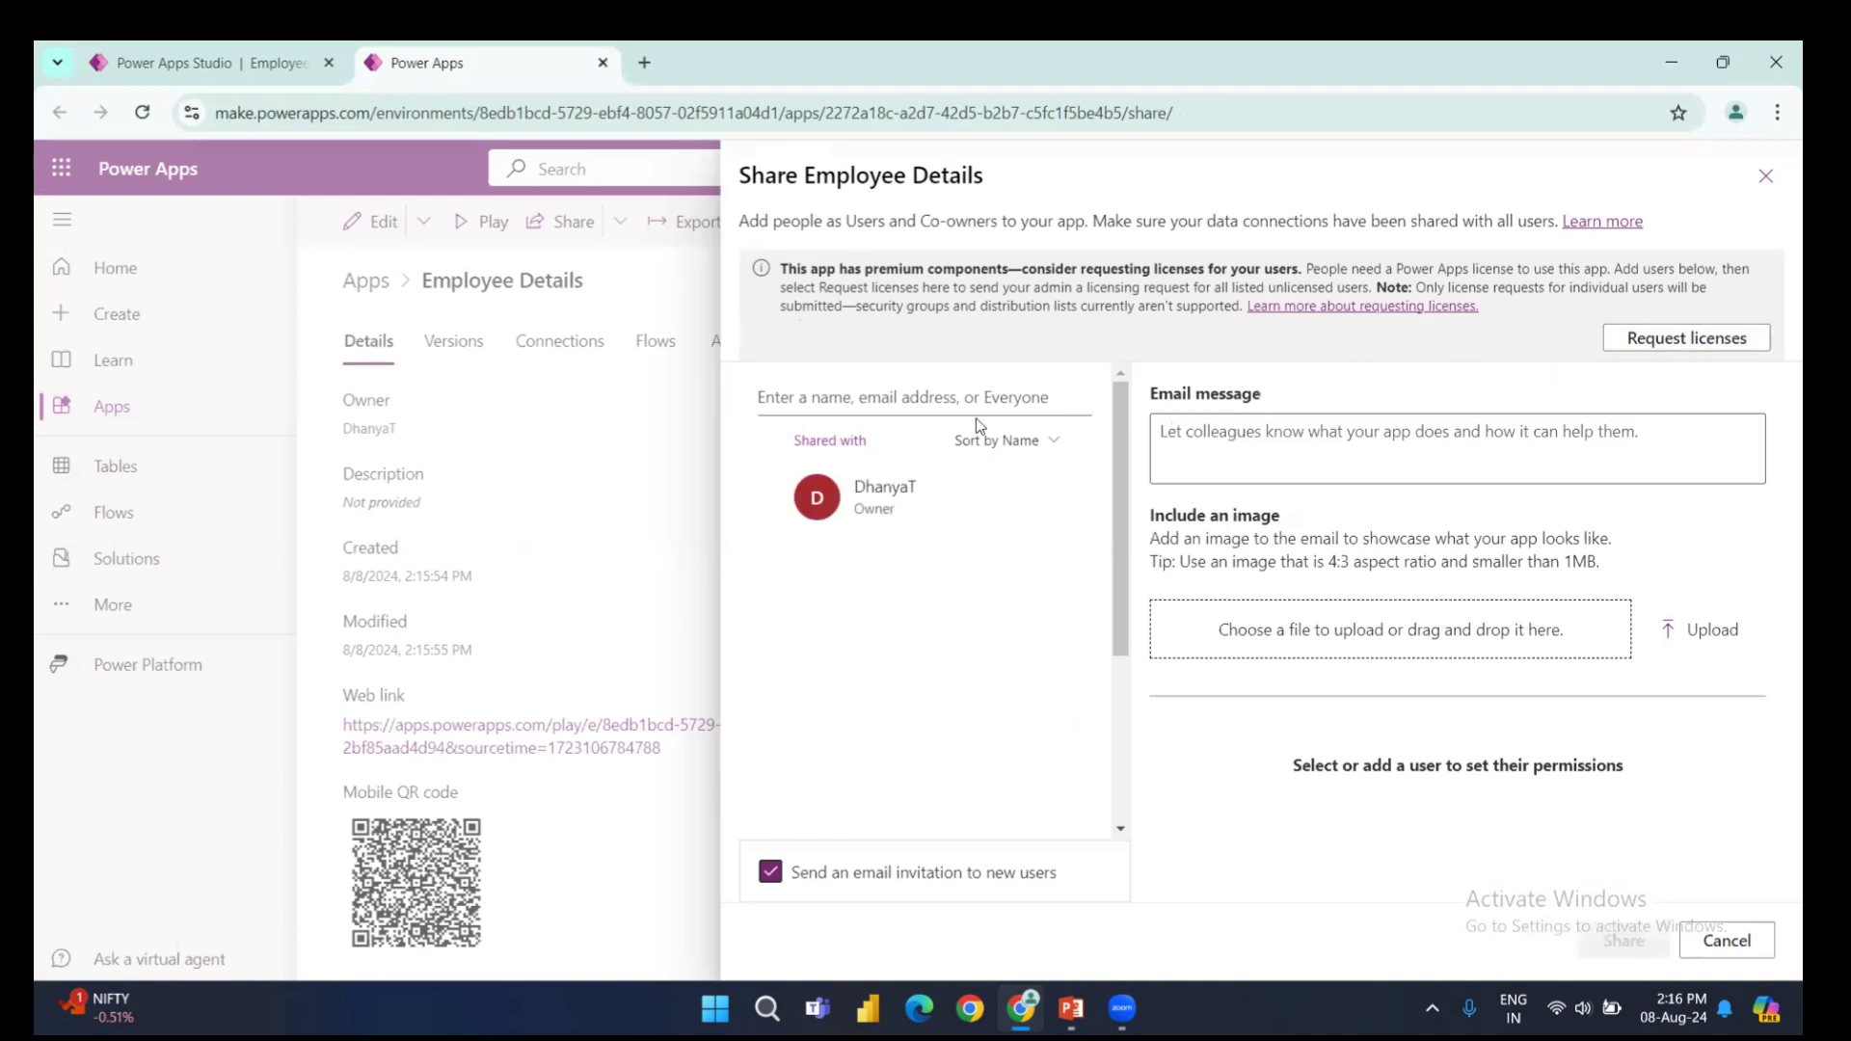
pyautogui.click(784, 393)
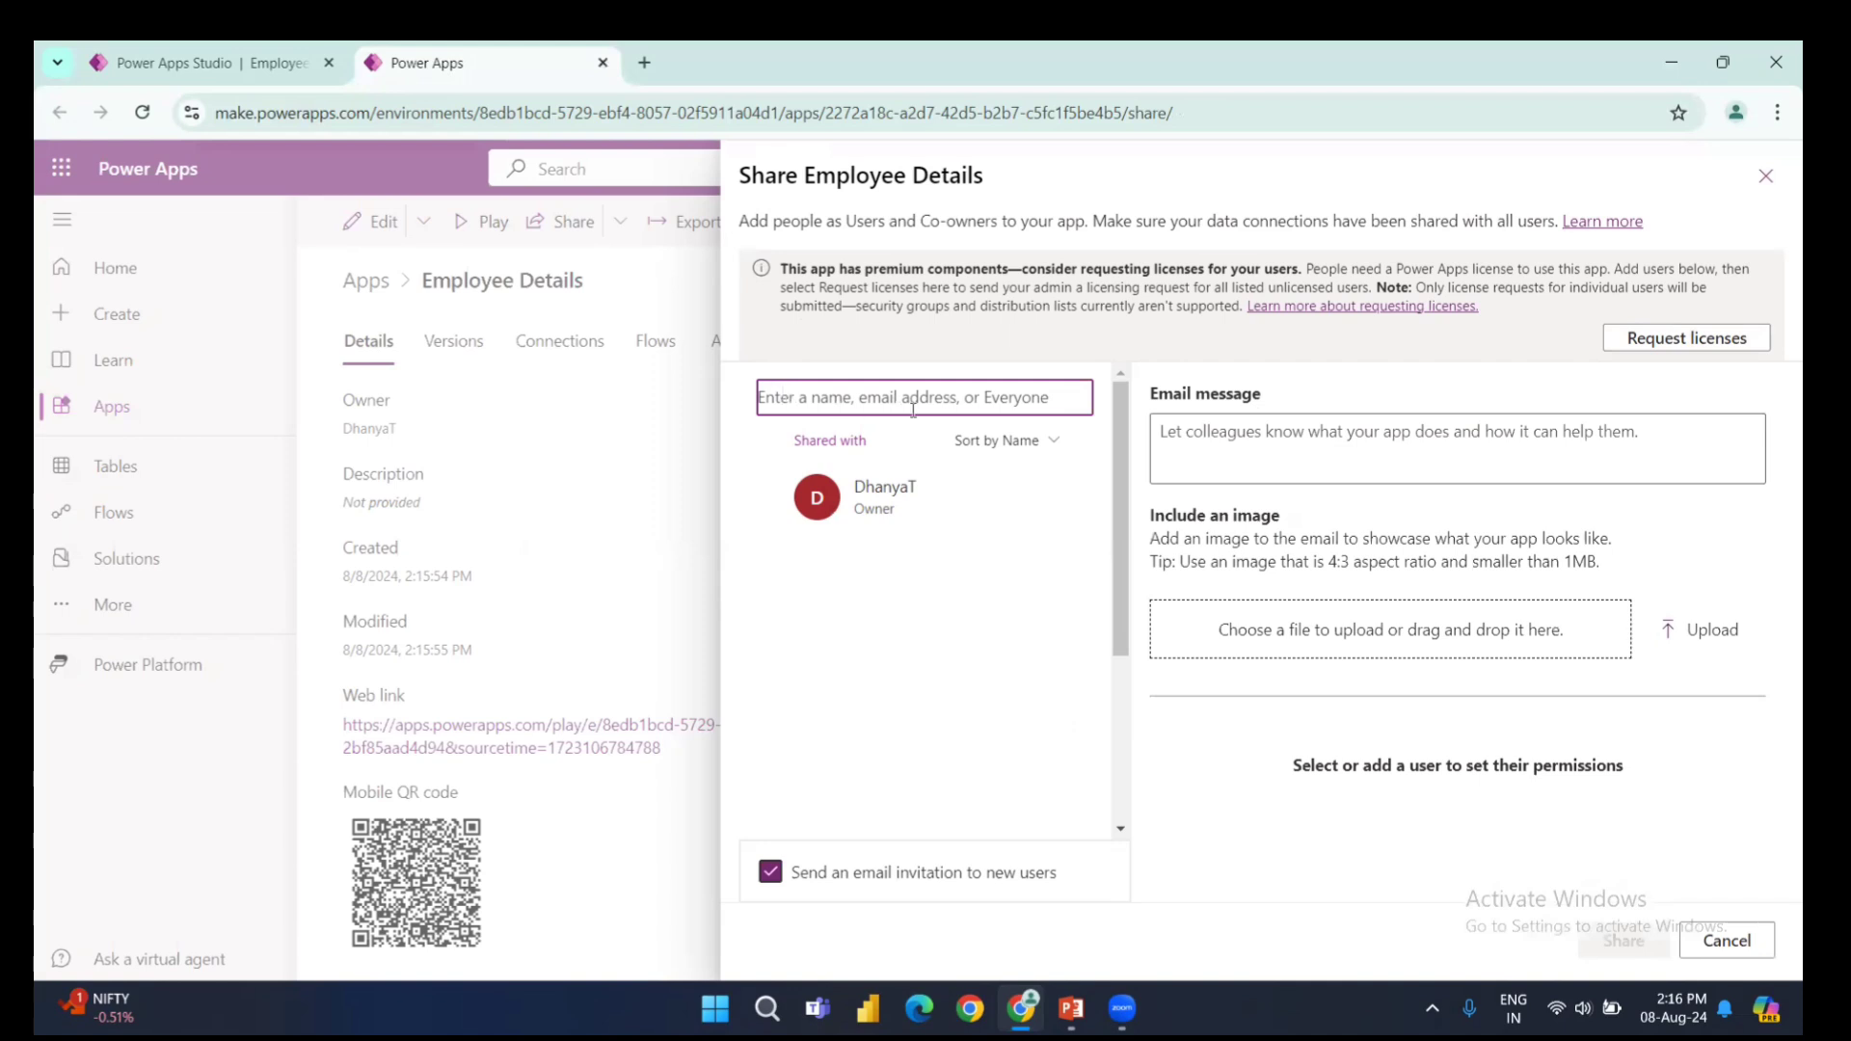
pyautogui.write('a')
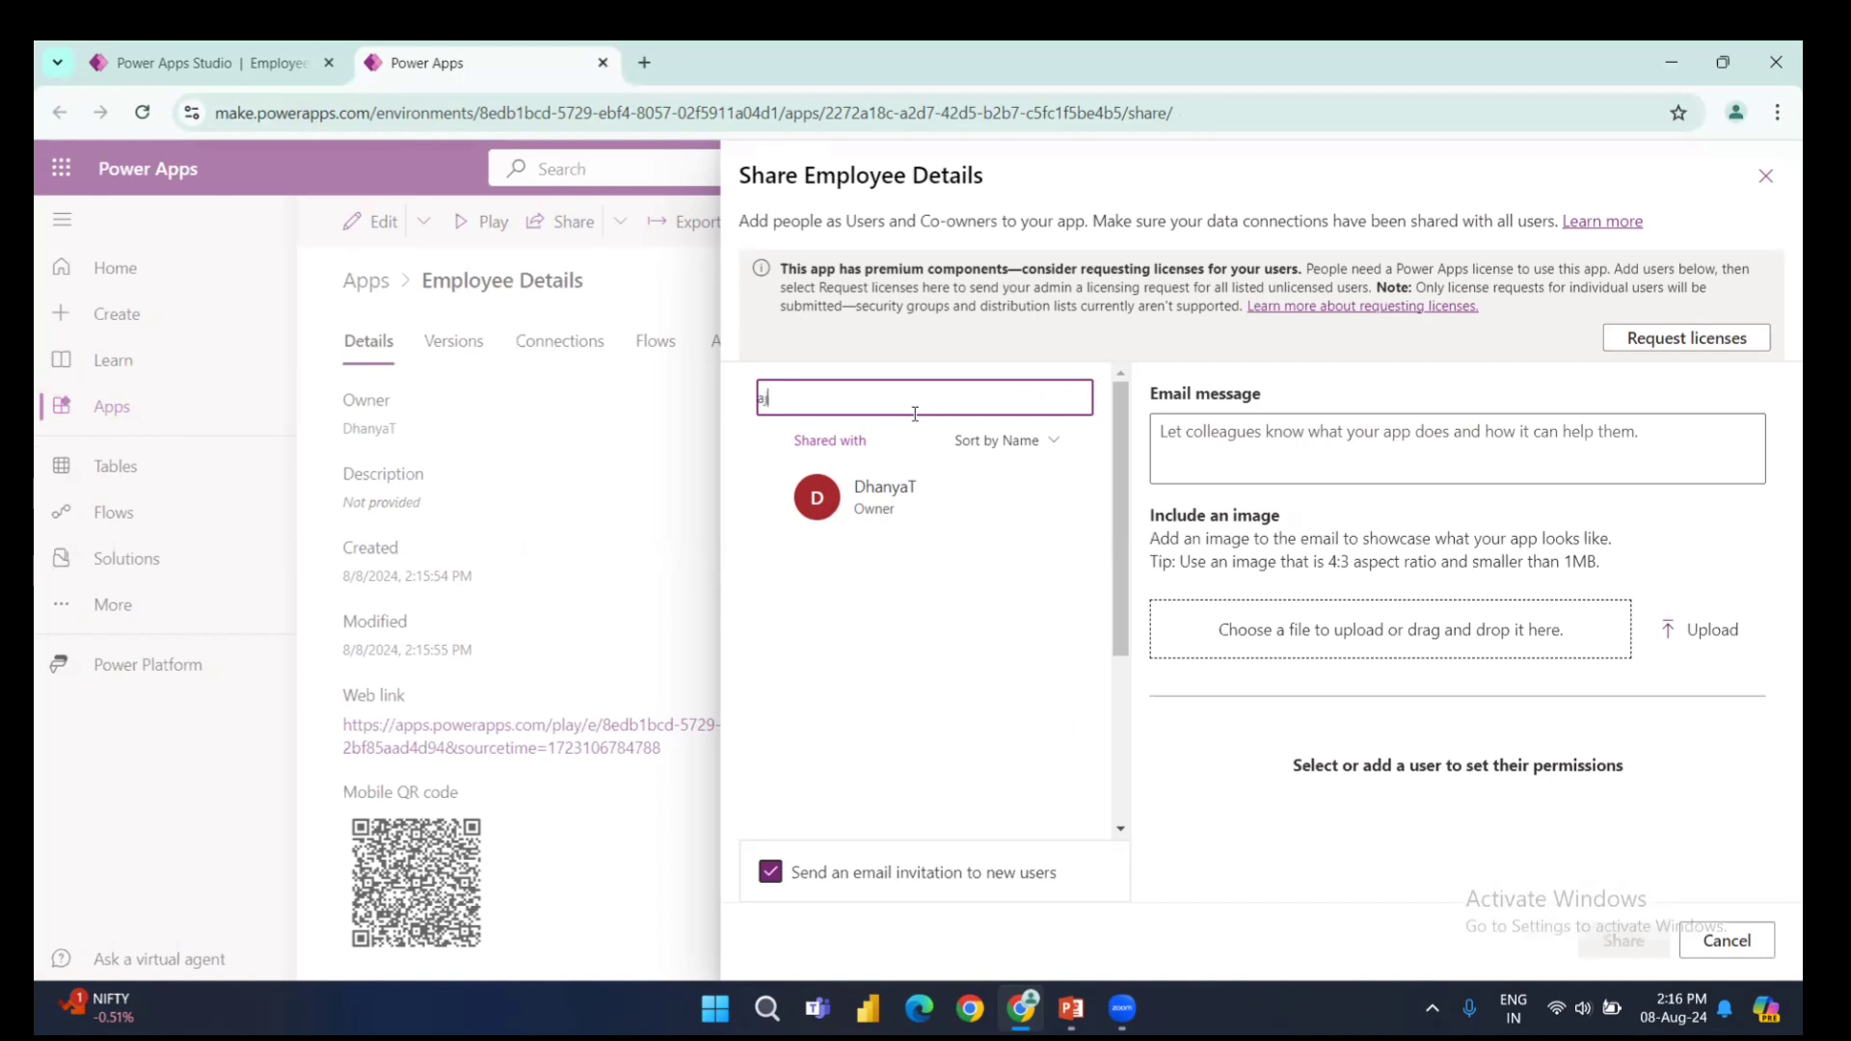
pyautogui.write('ja')
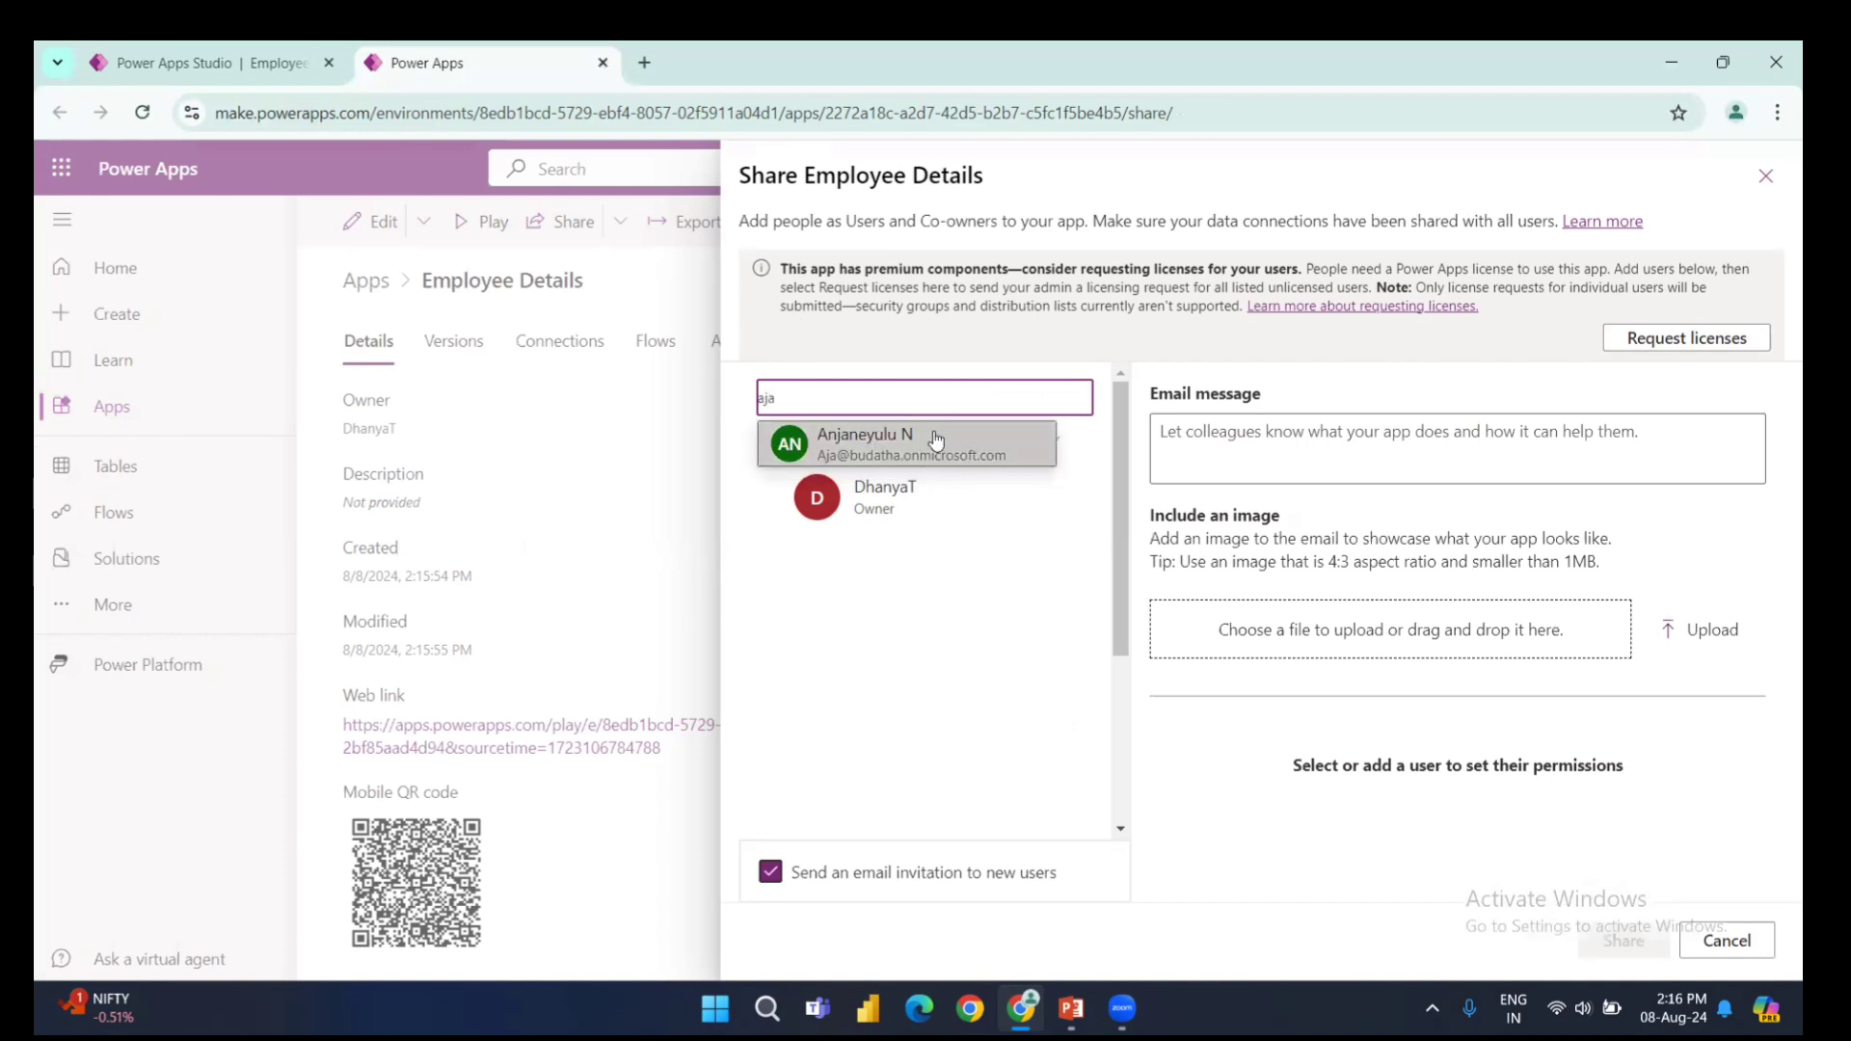
pyautogui.click(935, 440)
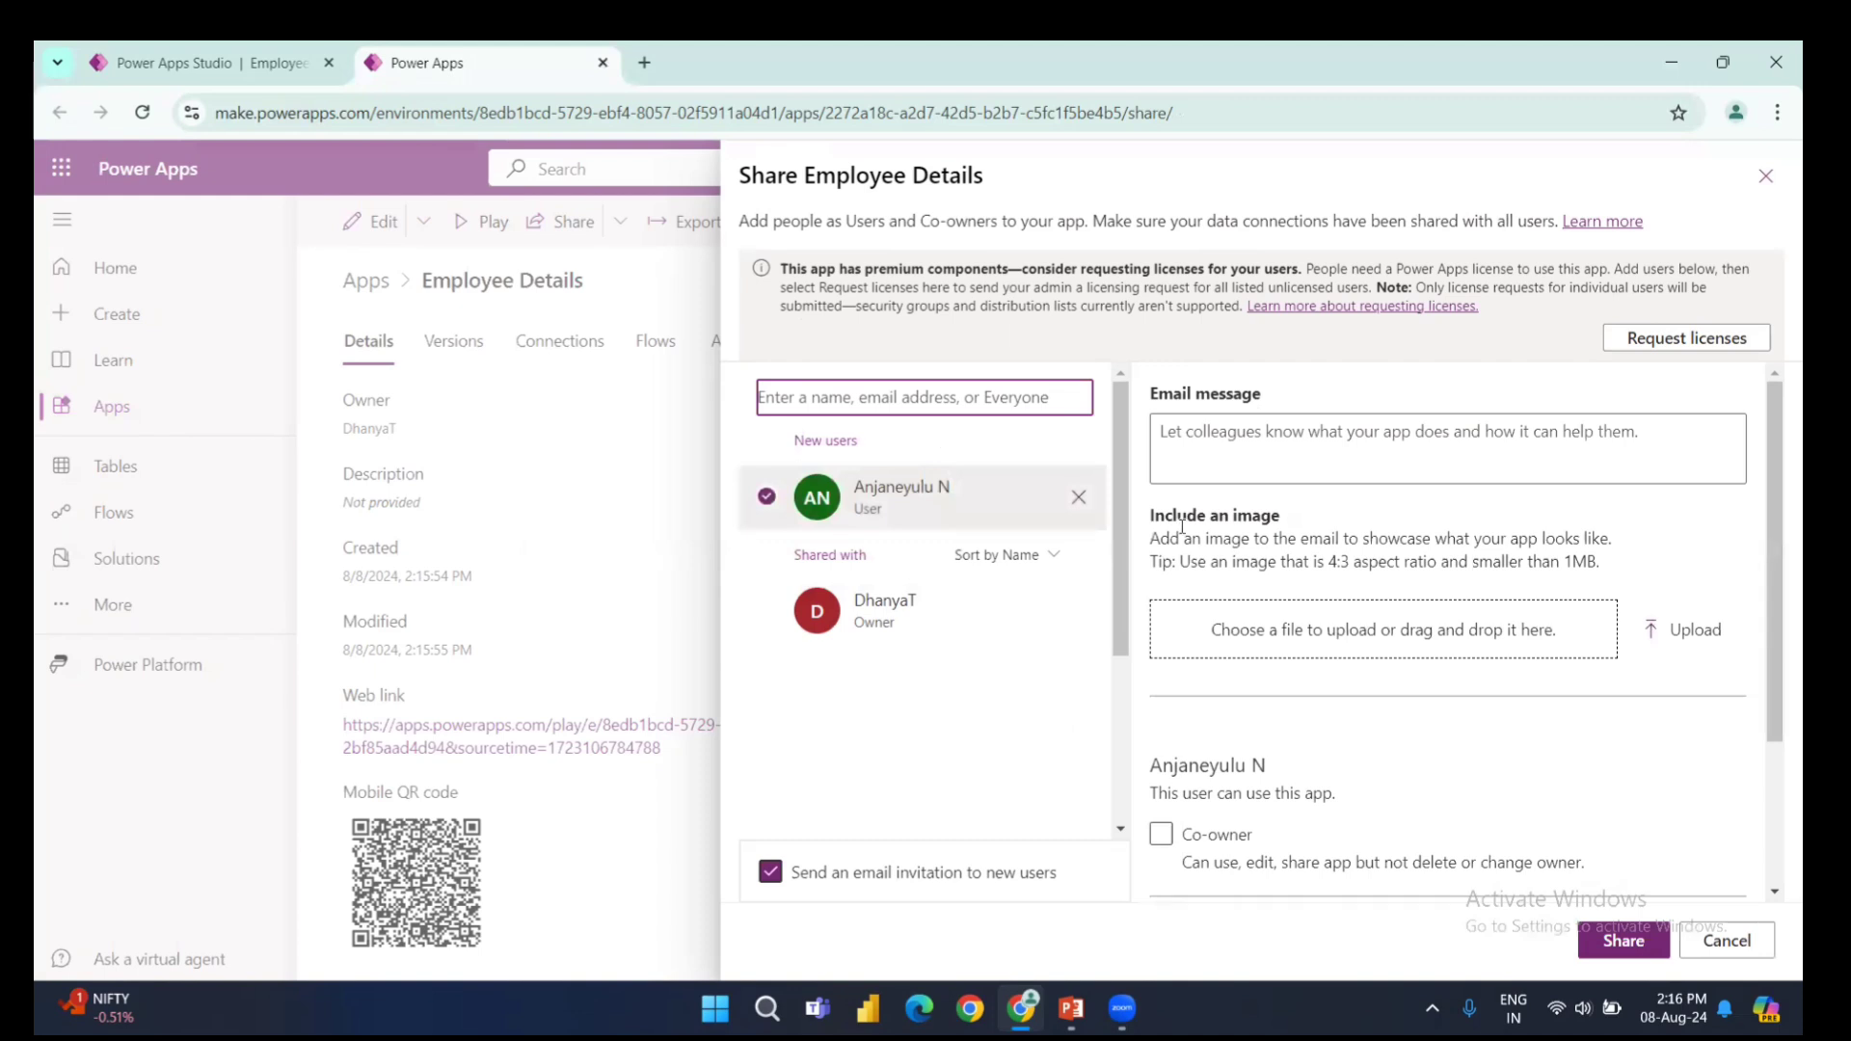
pyautogui.scroll(-2, 1236, 686)
pyautogui.click(1161, 622)
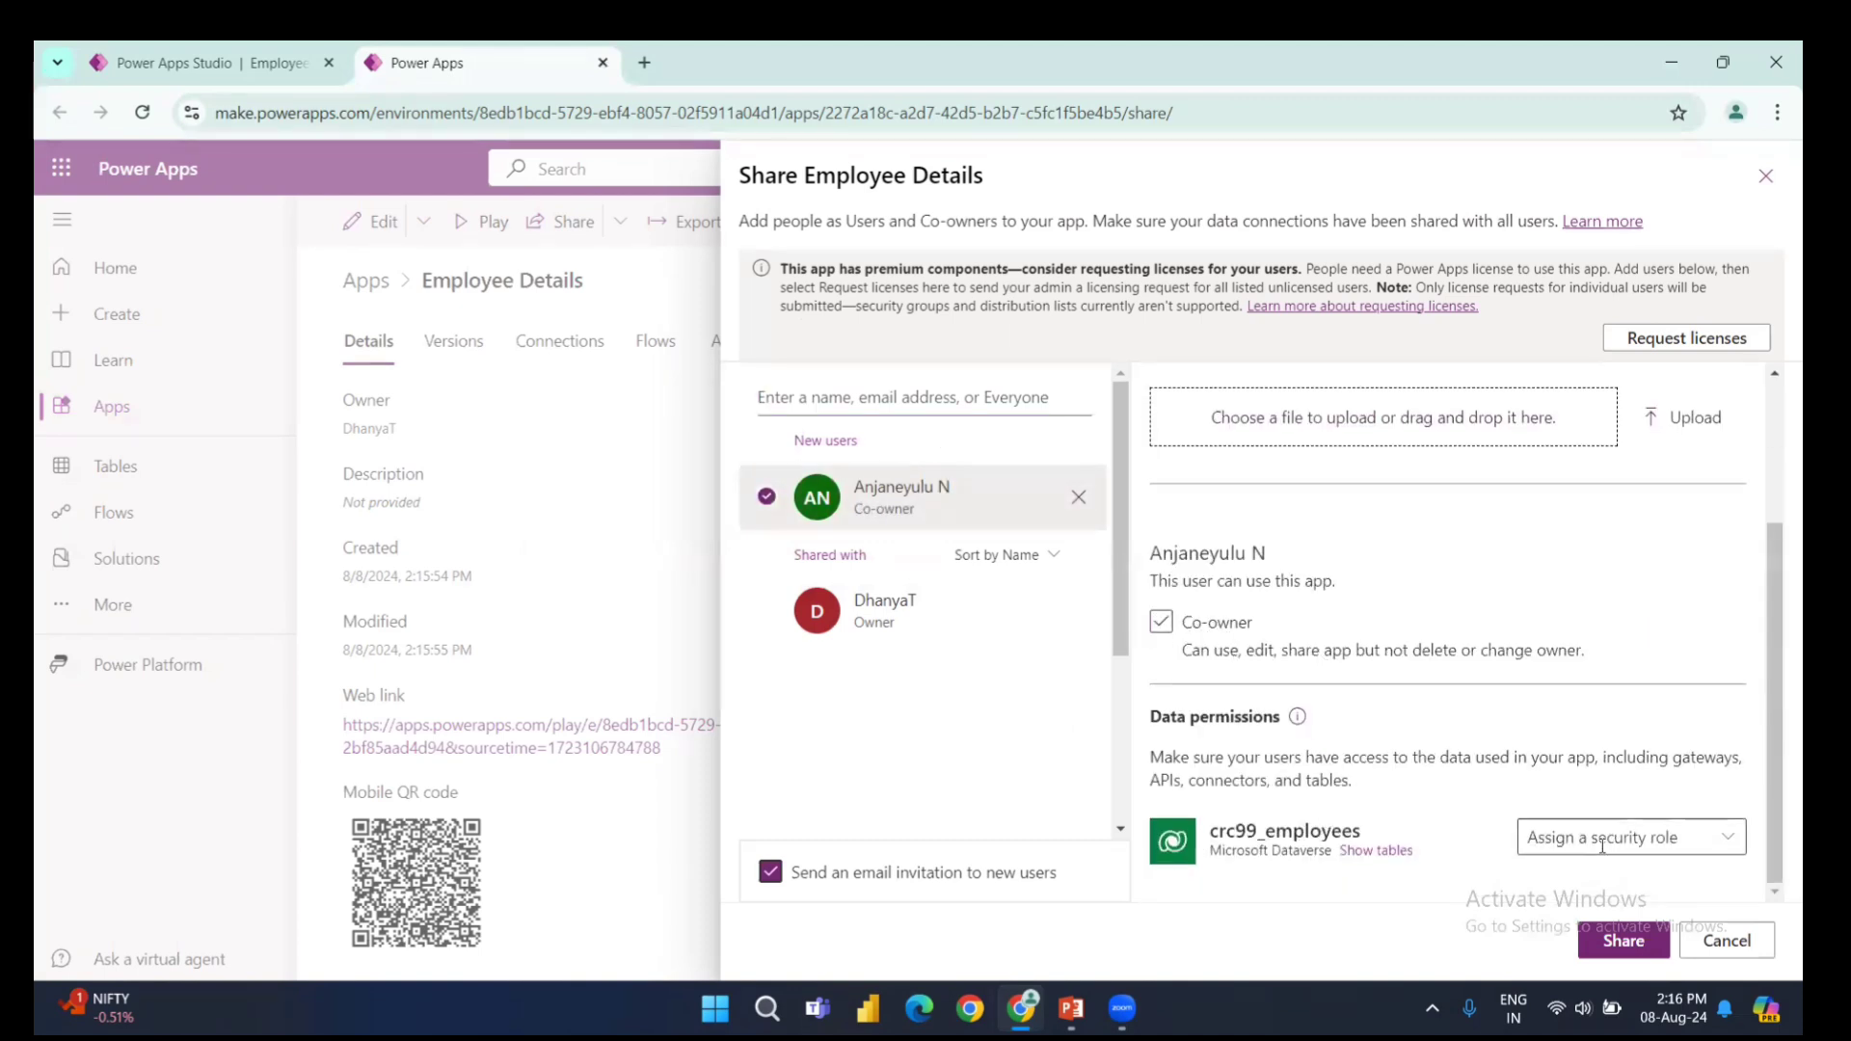
# - Look through the security roles for the crc99_employees data, remove the added user, and close the sharing settings without sharing
pyautogui.click(1521, 843)
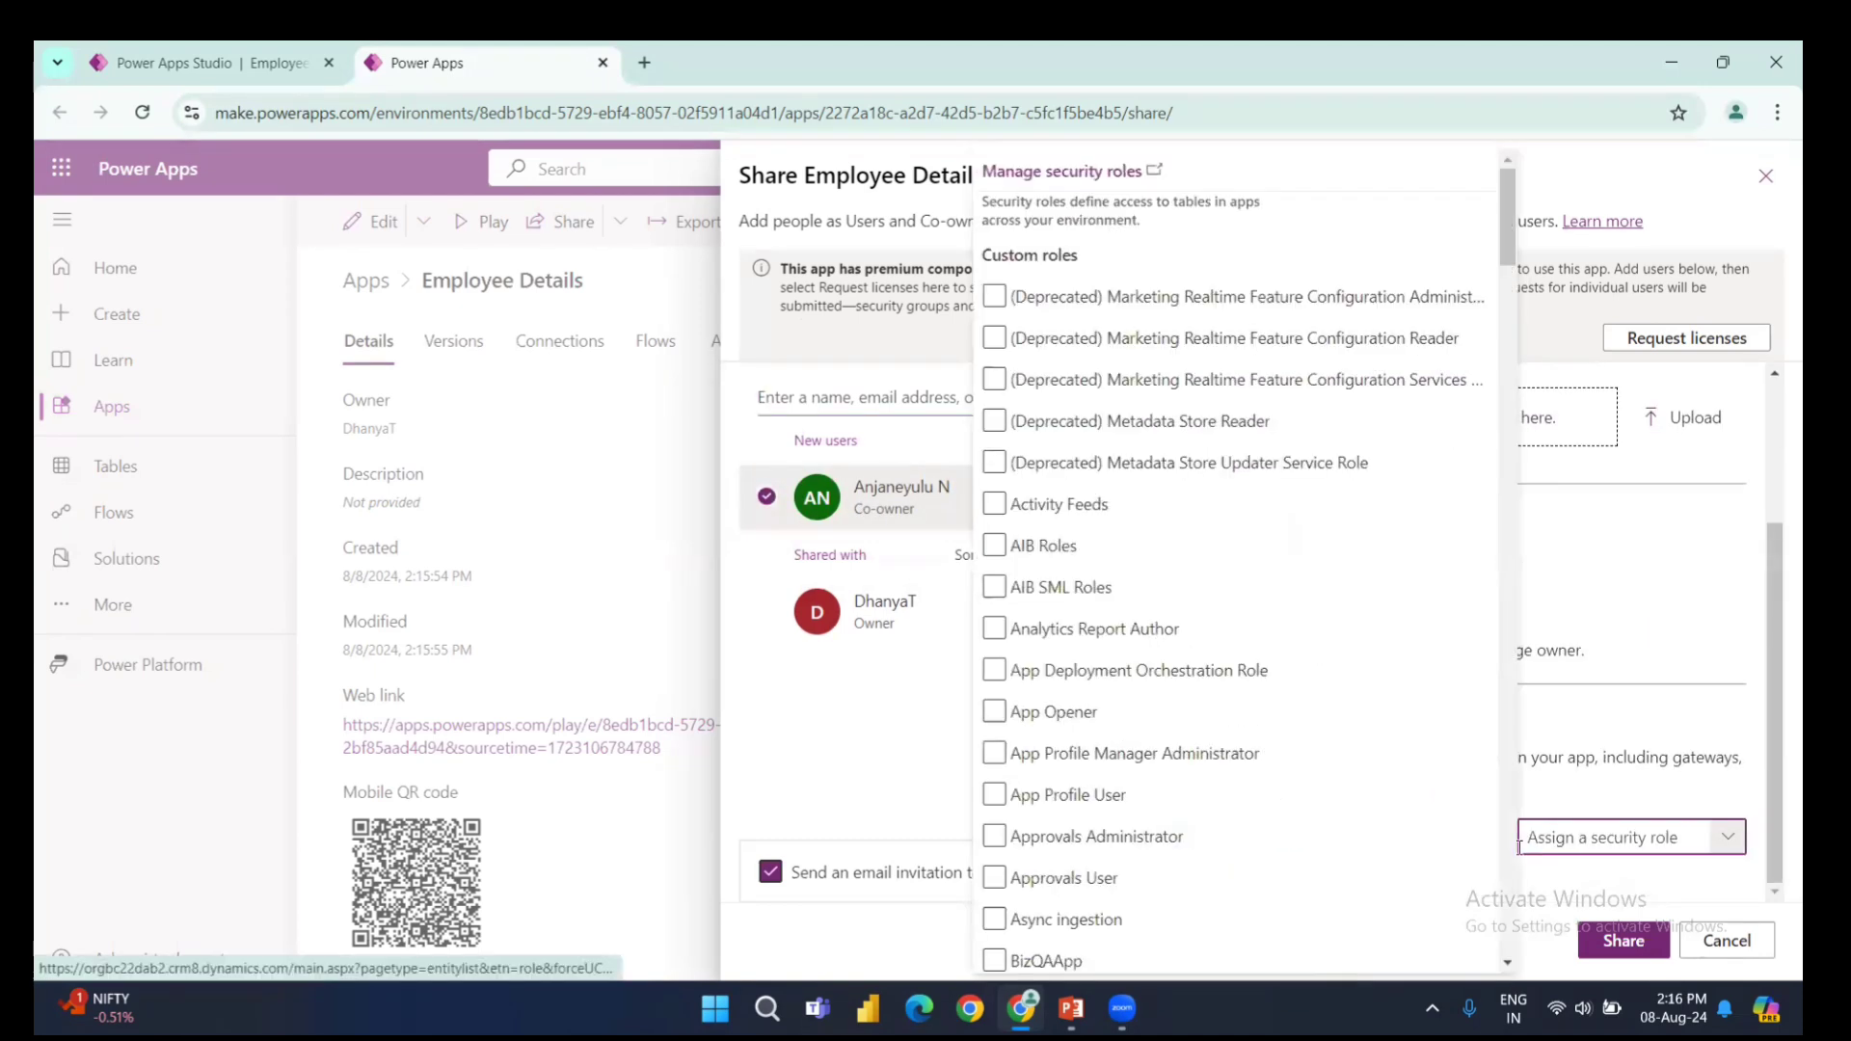
pyautogui.click(1022, 304)
pyautogui.click(1022, 304)
pyautogui.click(1080, 753)
pyautogui.click(1725, 838)
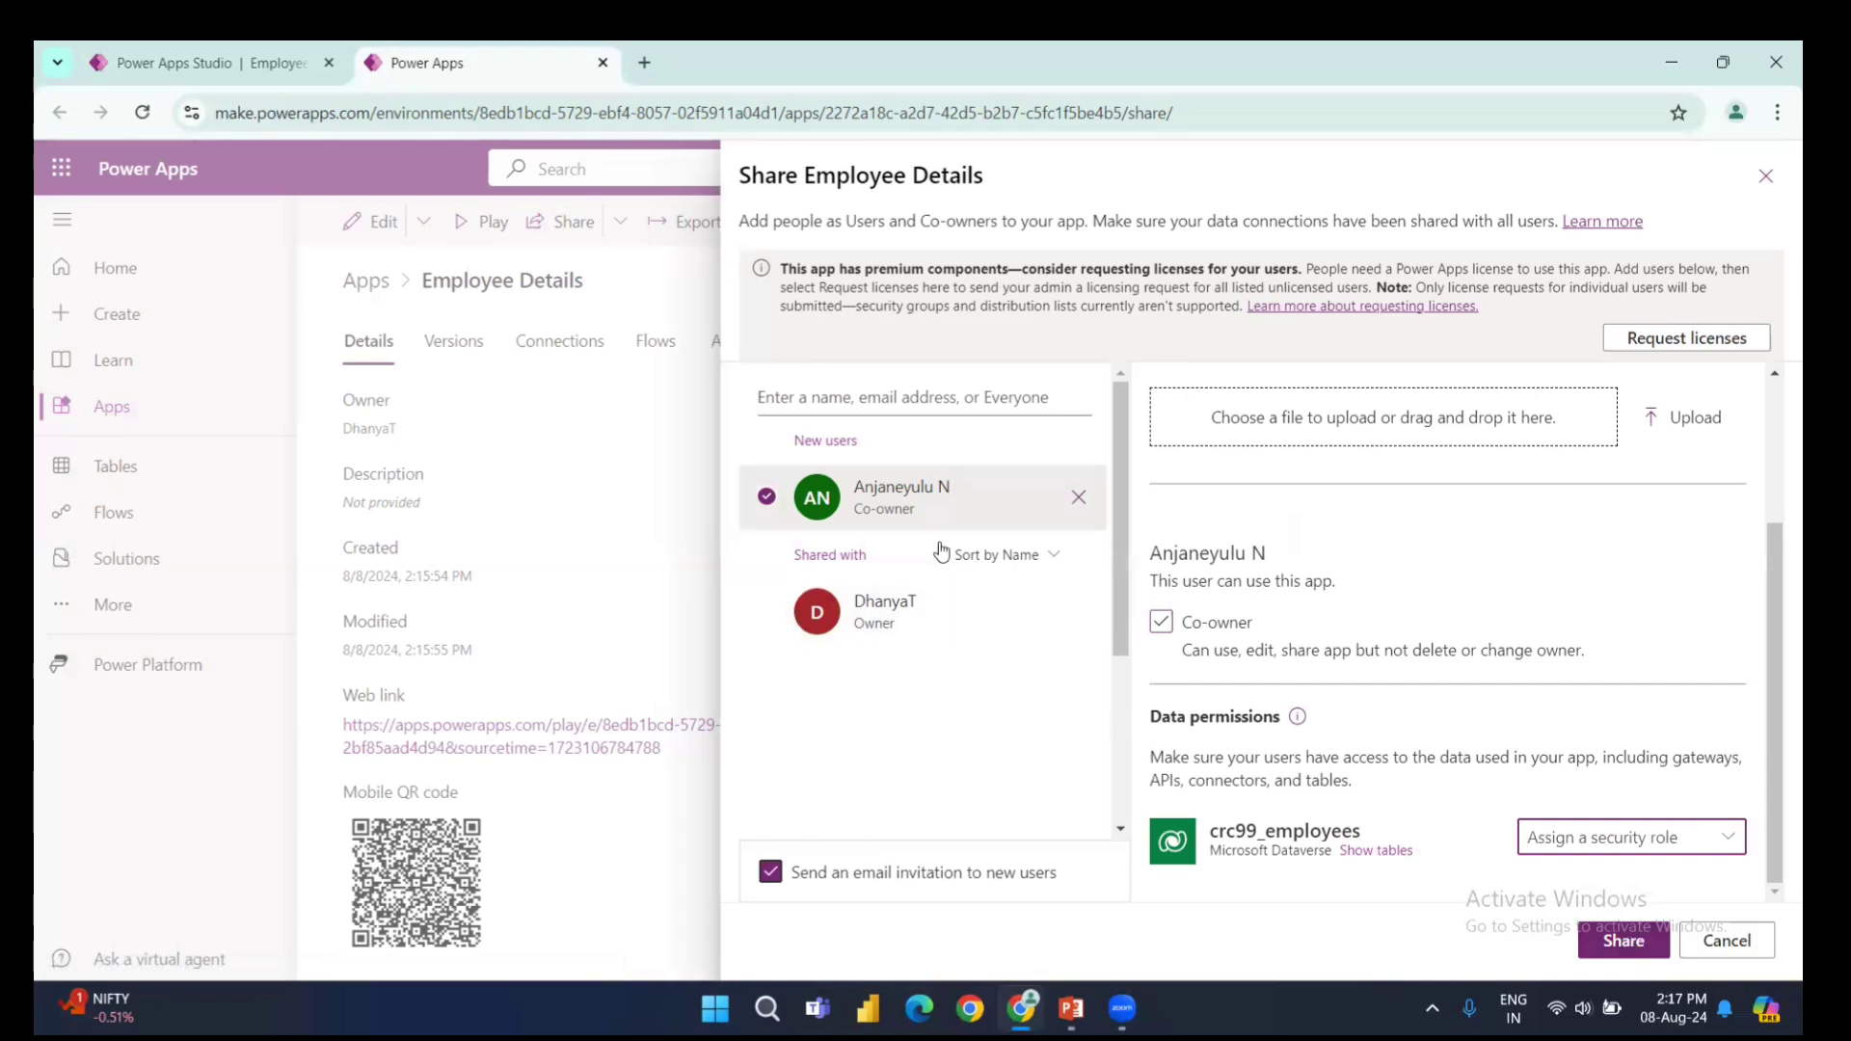
pyautogui.click(1079, 498)
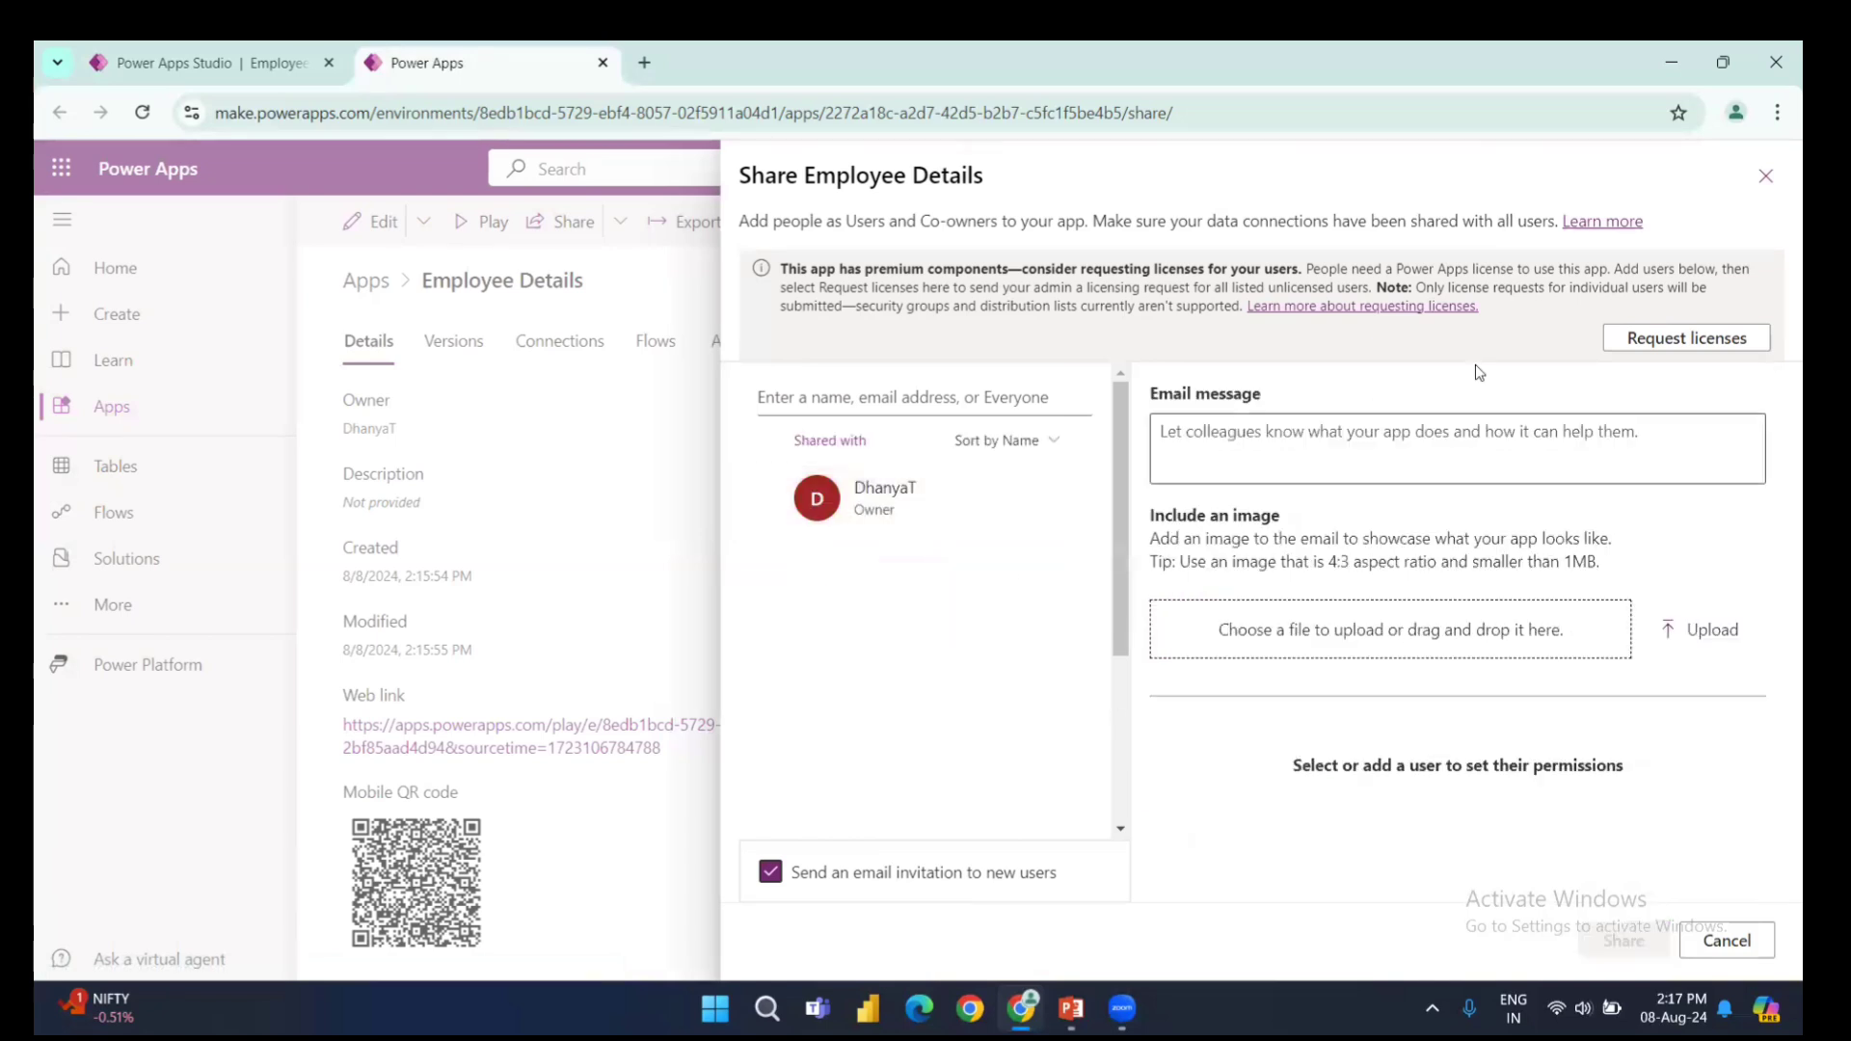
pyautogui.click(1766, 174)
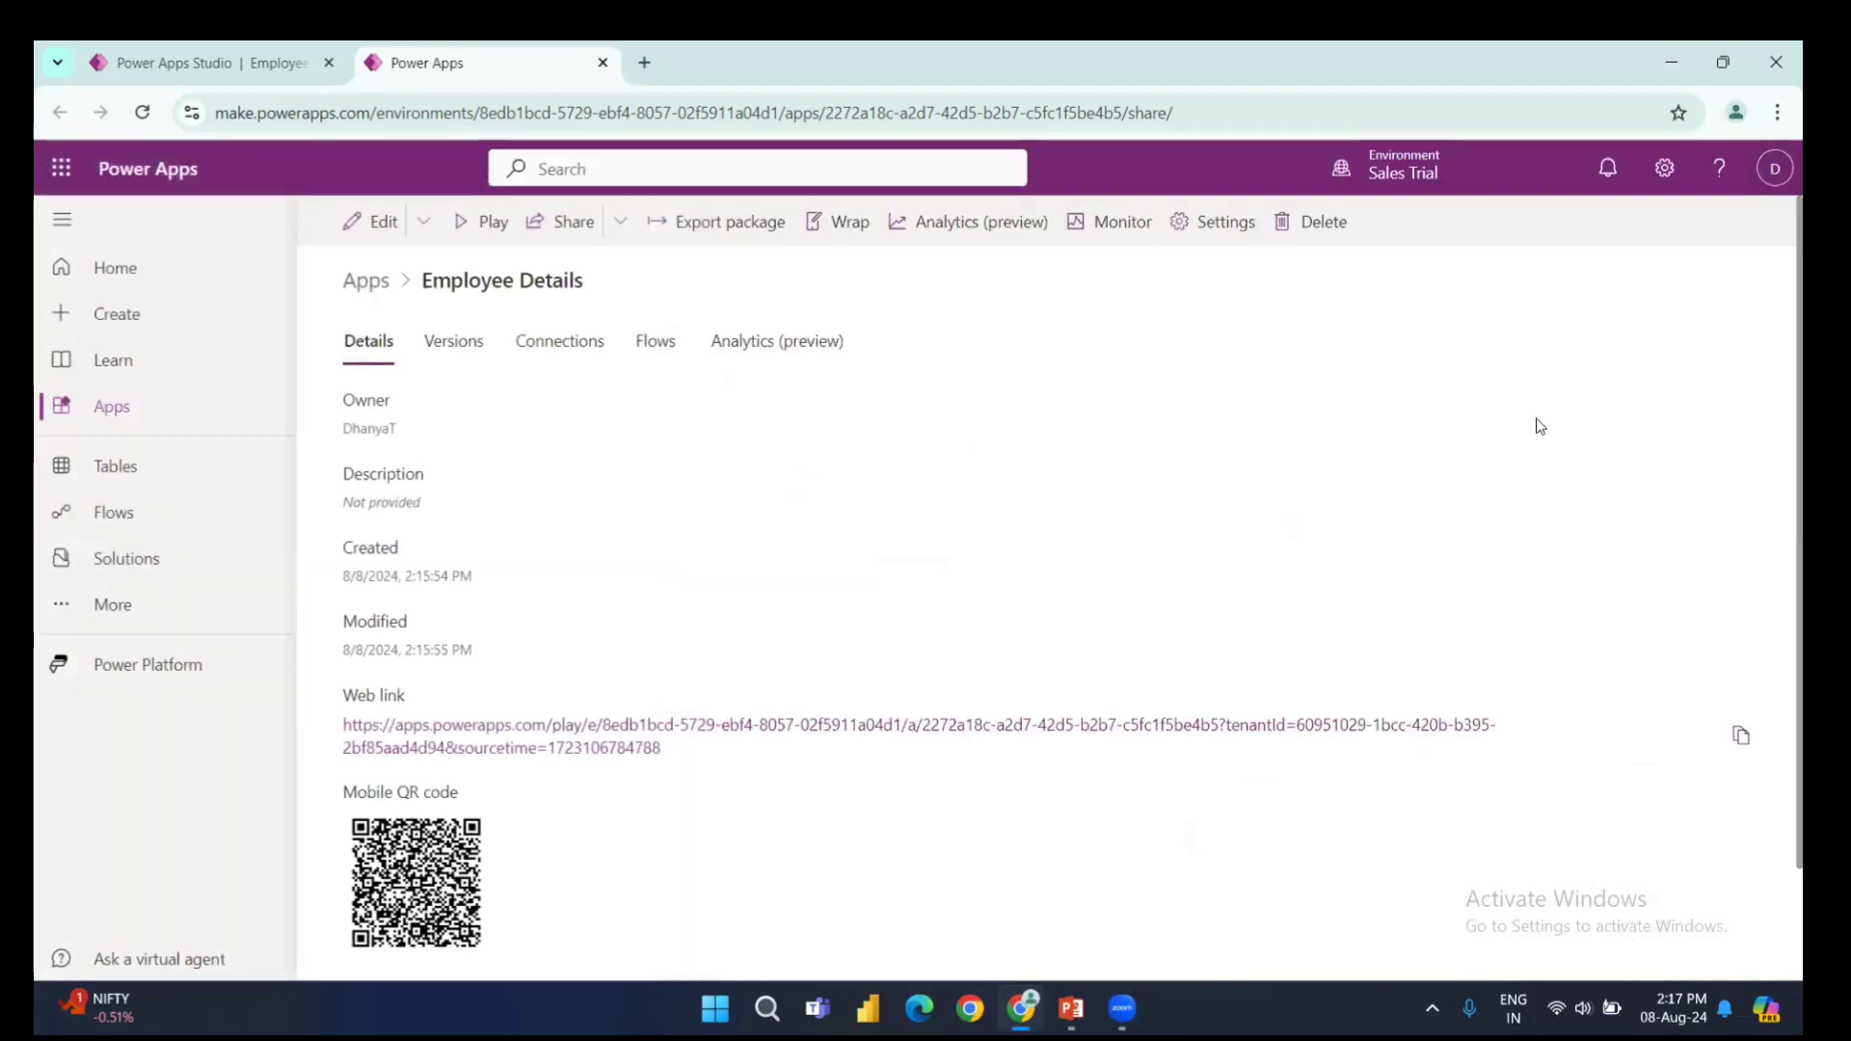
# - Open the published Employee Details app through its web link and place the cursor in the empID field
pyautogui.click(554, 750)
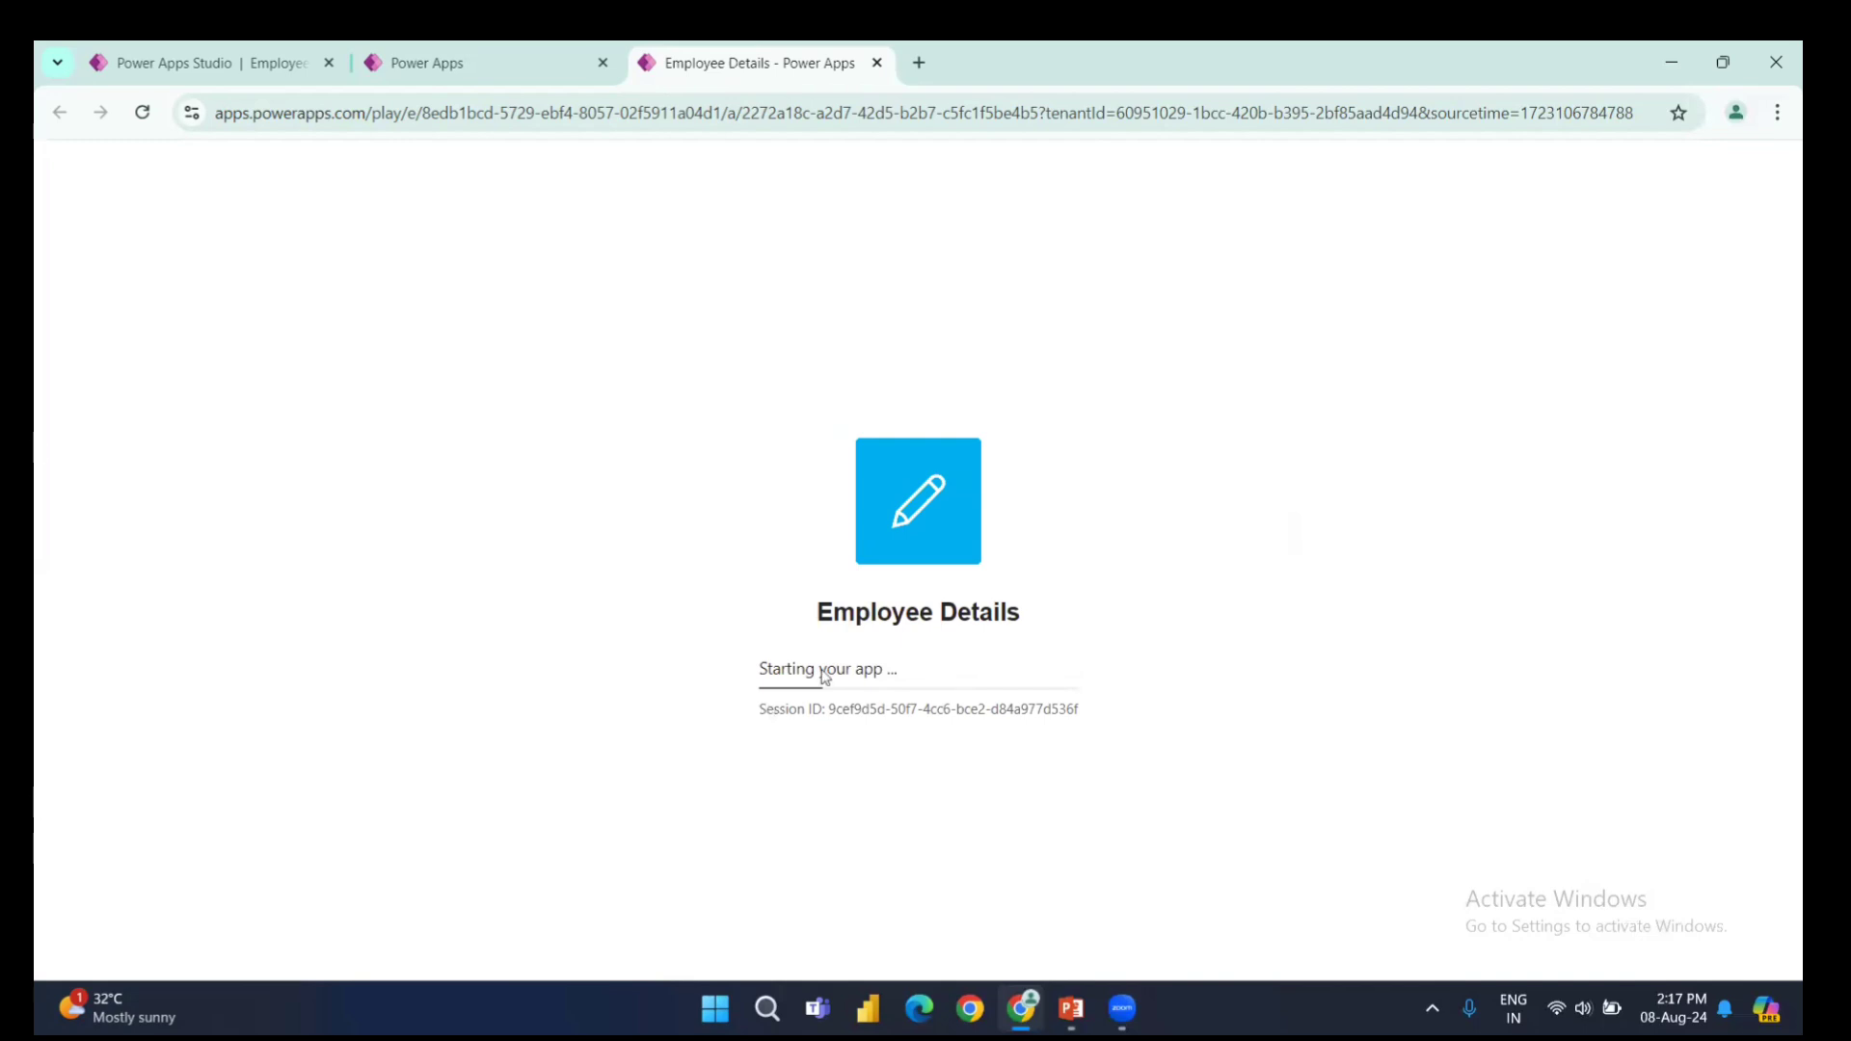
pyautogui.click(296, 267)
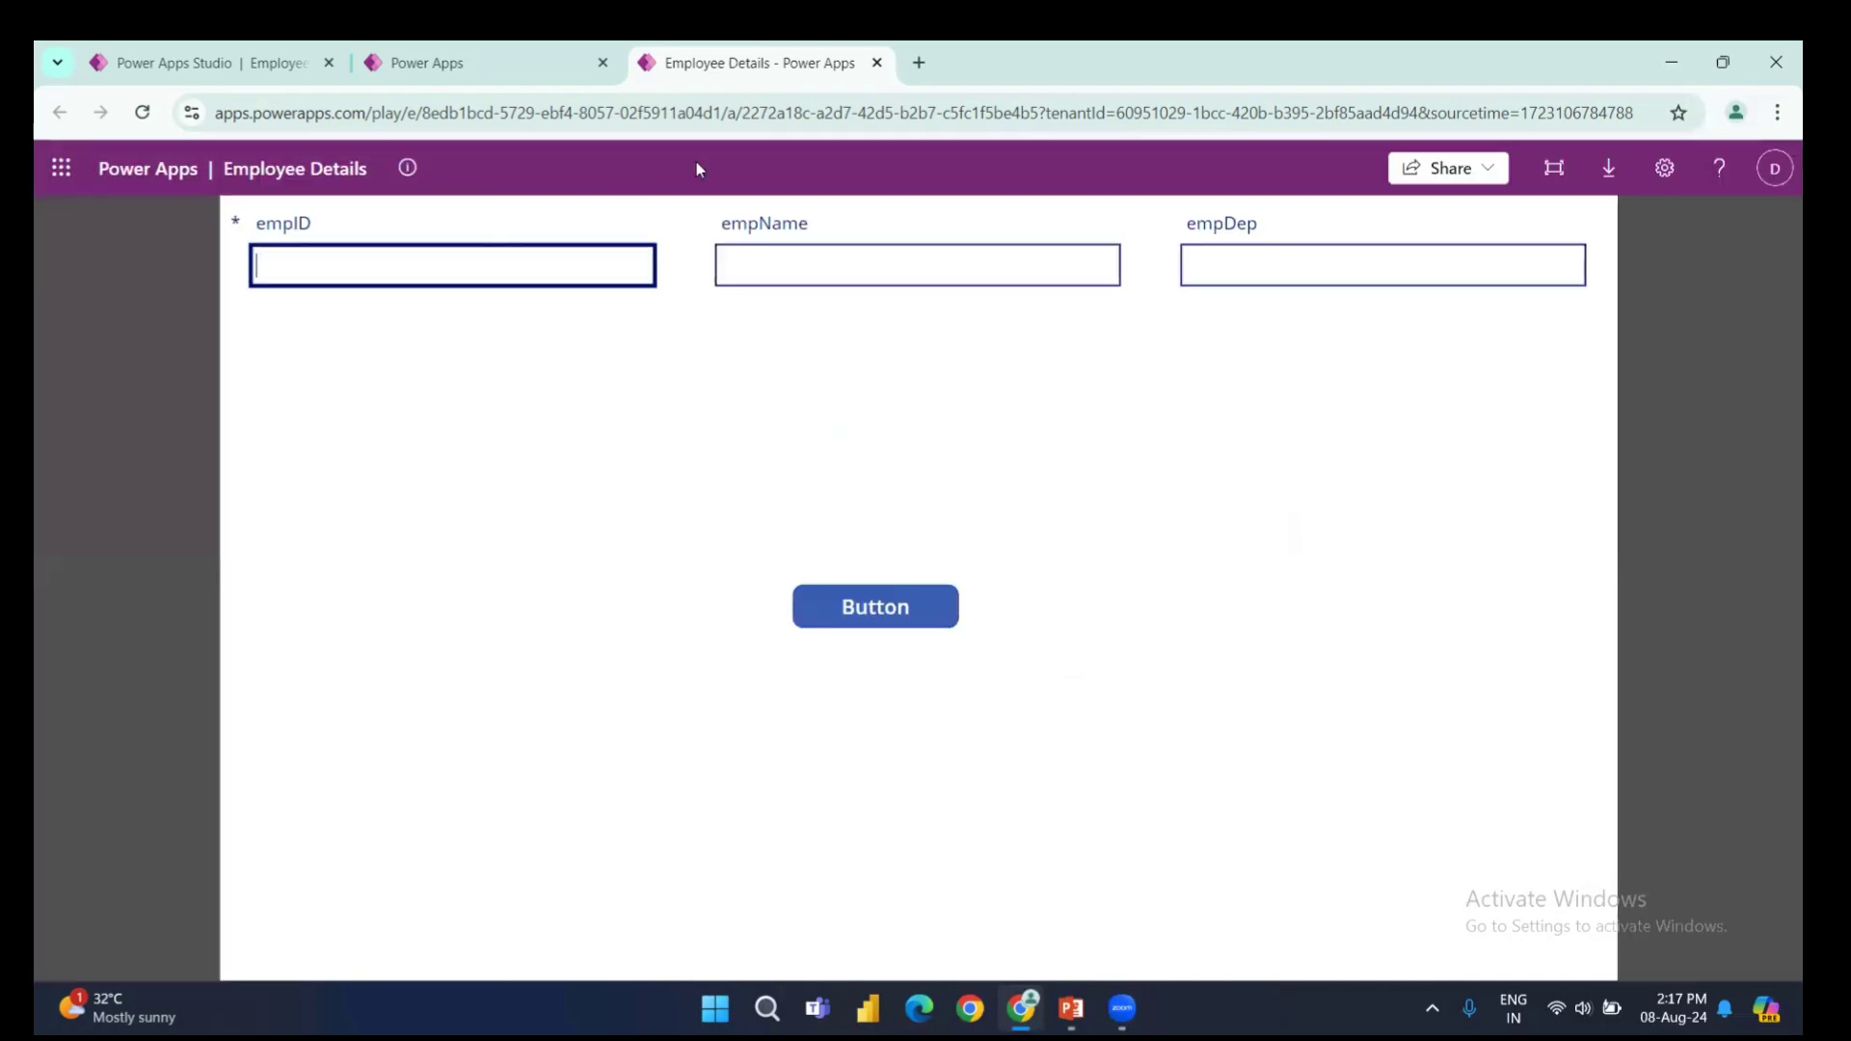
# - Submit a new employee record with empID 13, the employee's name as empName, and empDep IT
pyautogui.write('13')
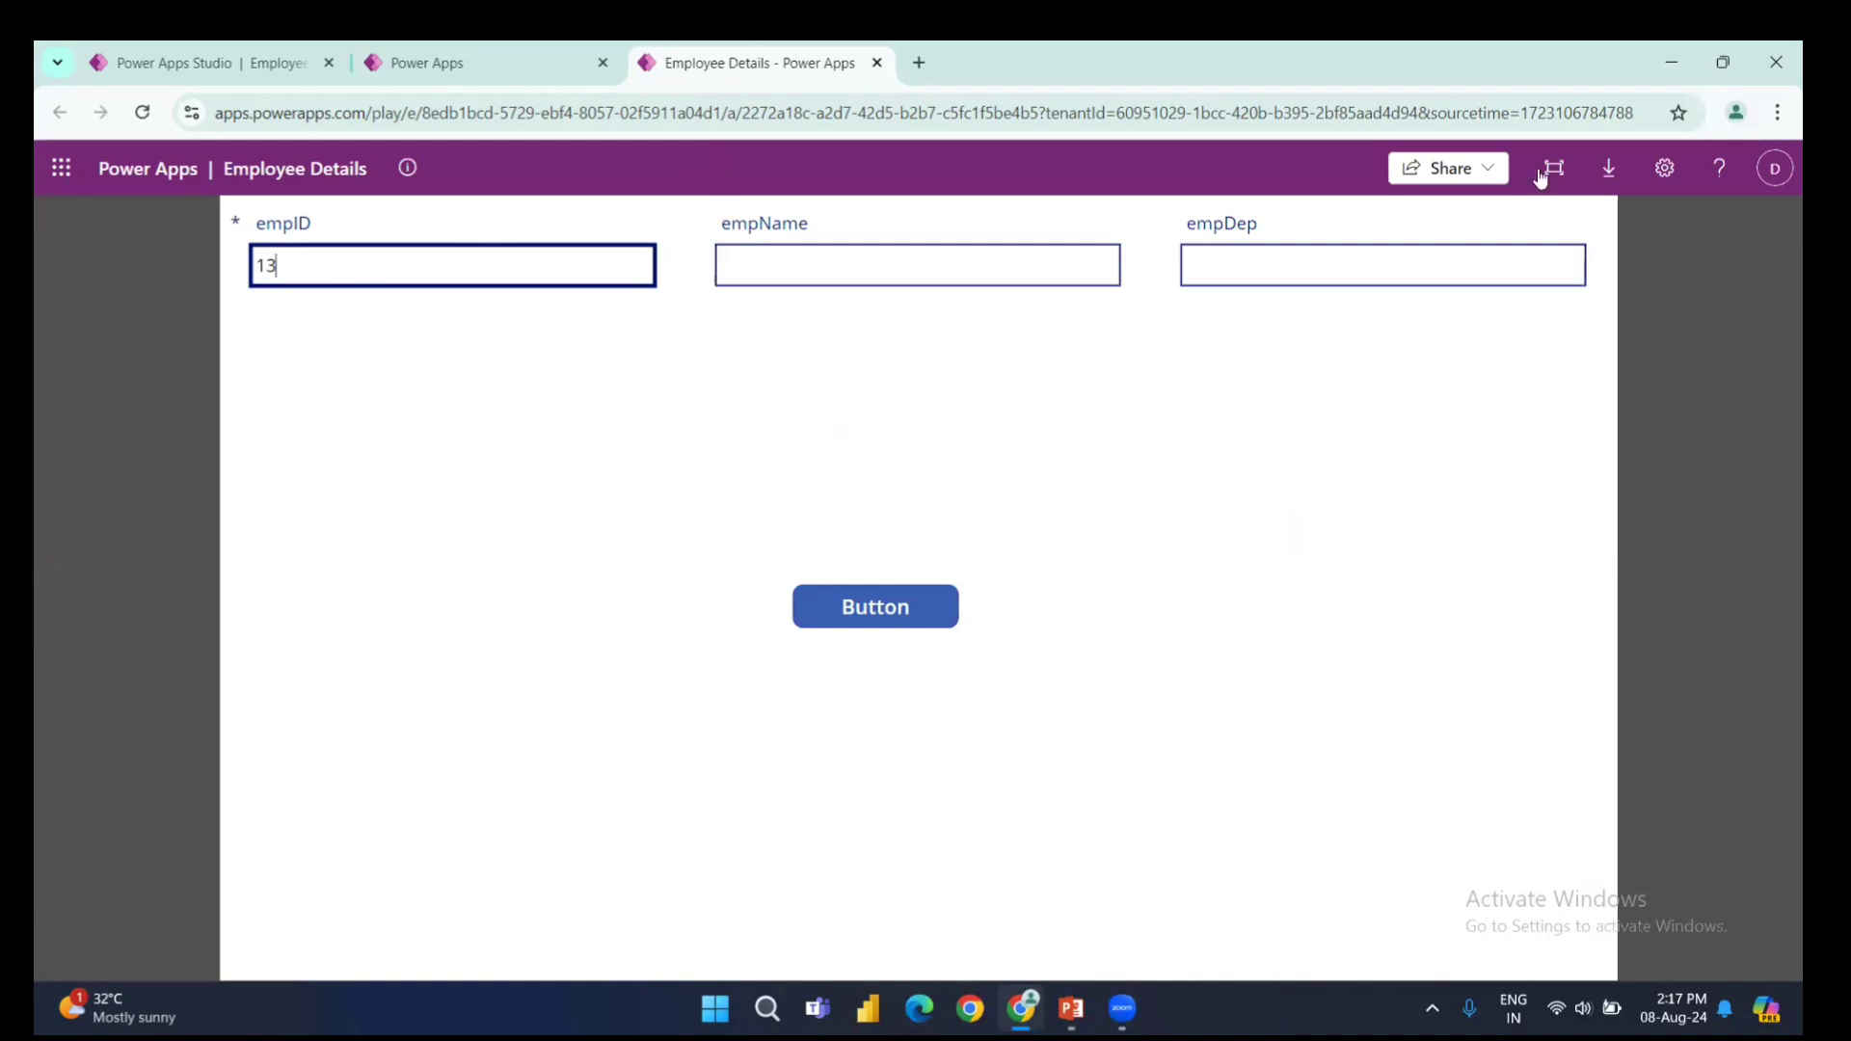
pyautogui.click(791, 253)
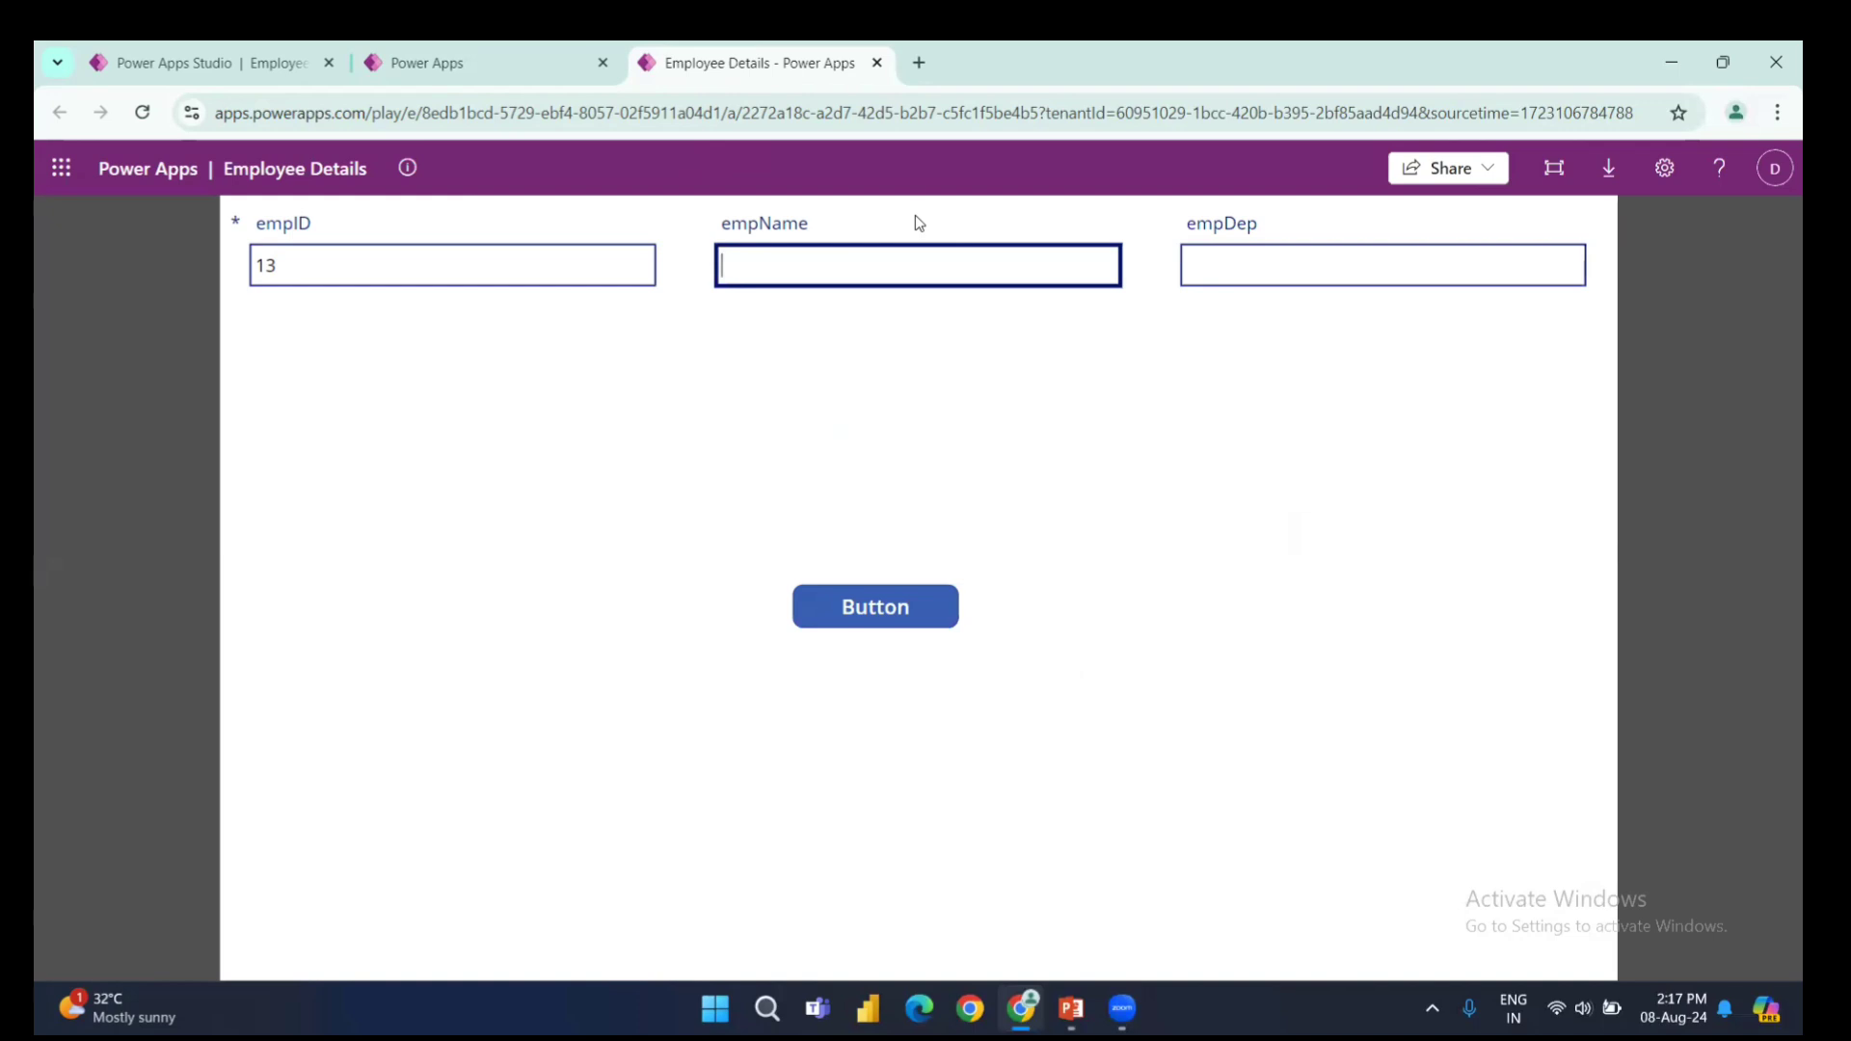
pyautogui.write('Dhru')
pyautogui.click(1279, 256)
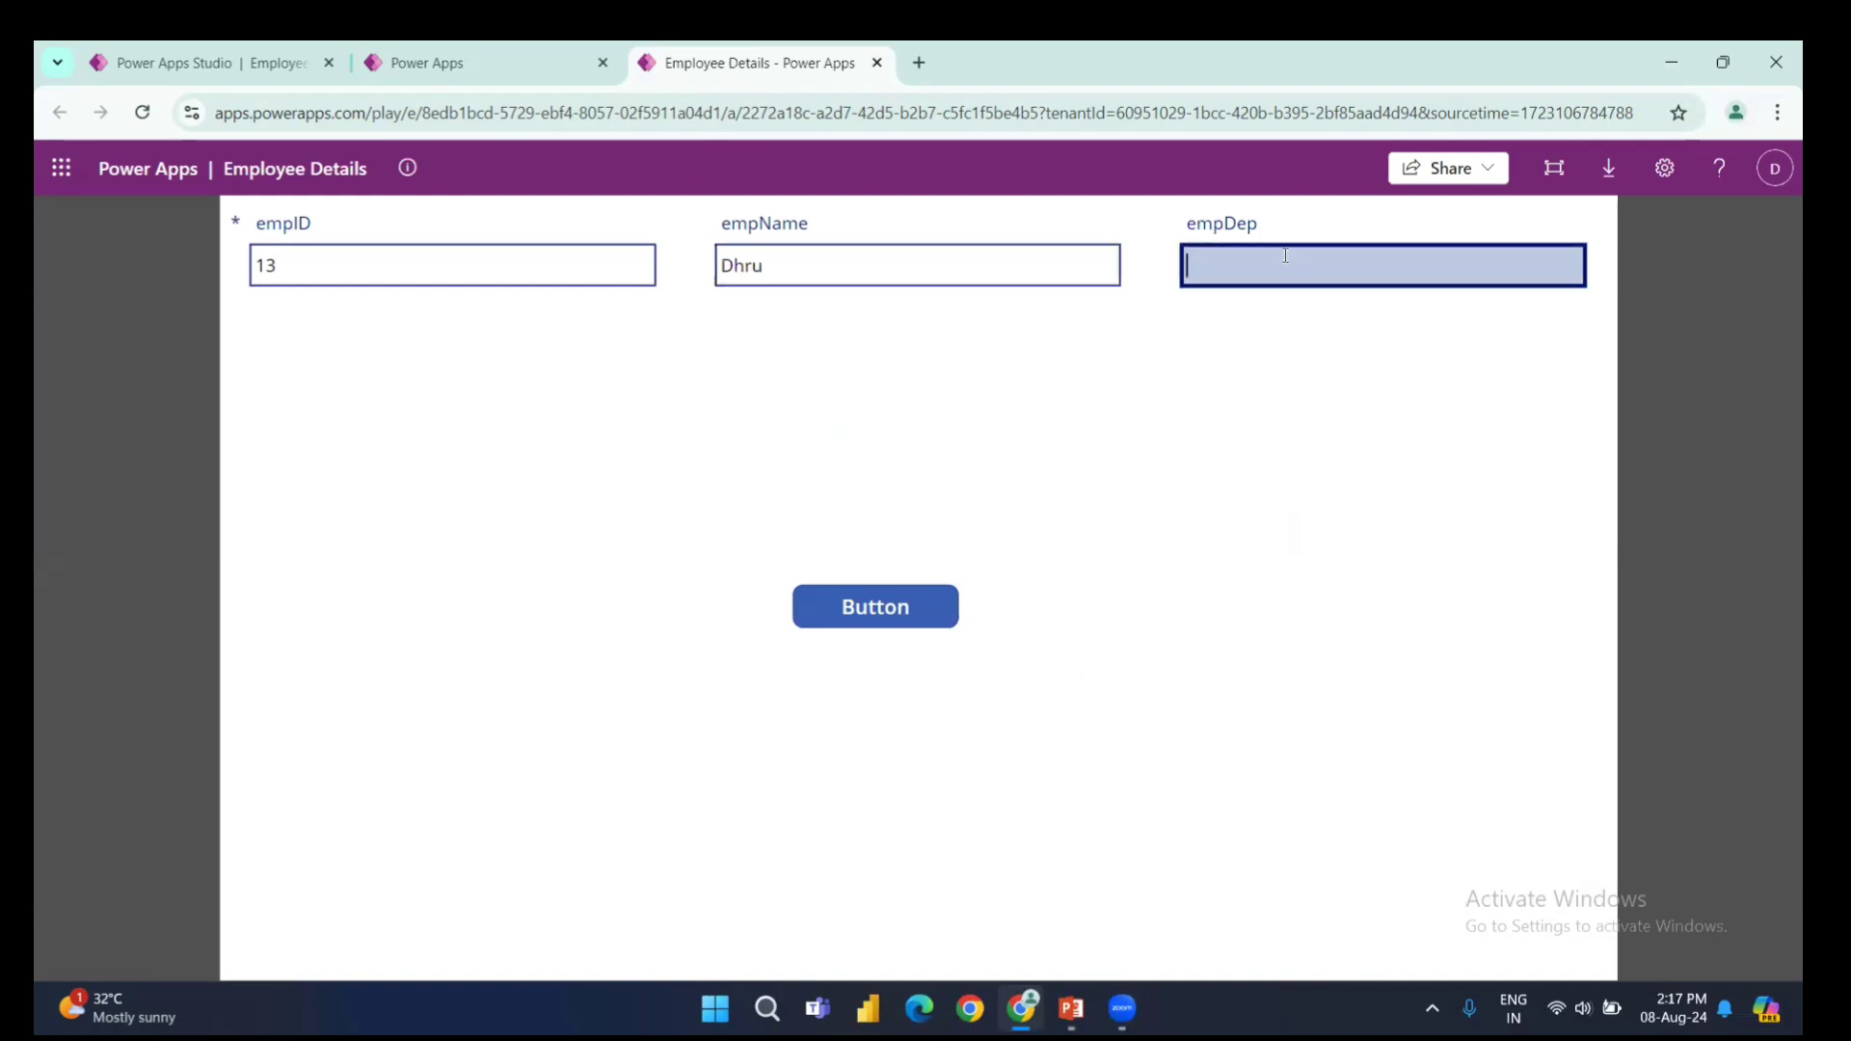
pyautogui.write('IT')
pyautogui.click(830, 608)
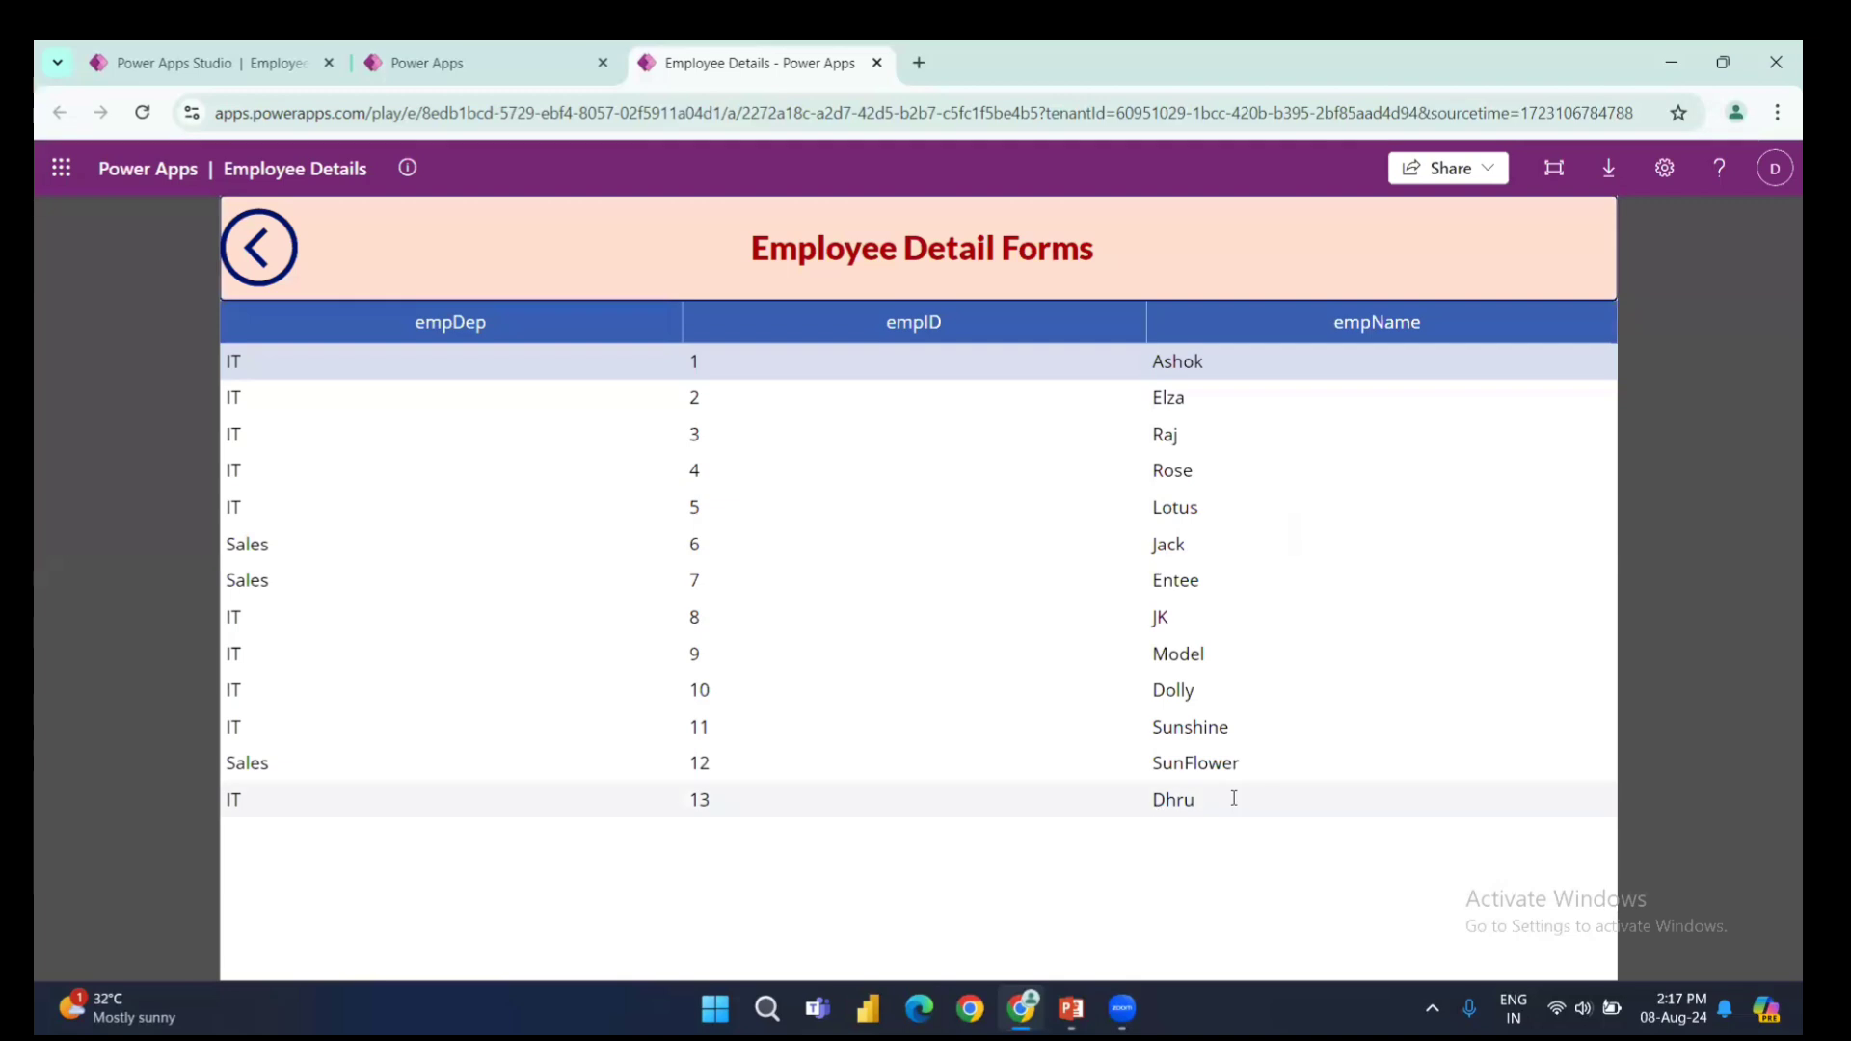
# - Return to the entry form and reload the app, recheck the employee list from the blank form, and switch back to Power Apps Studio
pyautogui.click(259, 249)
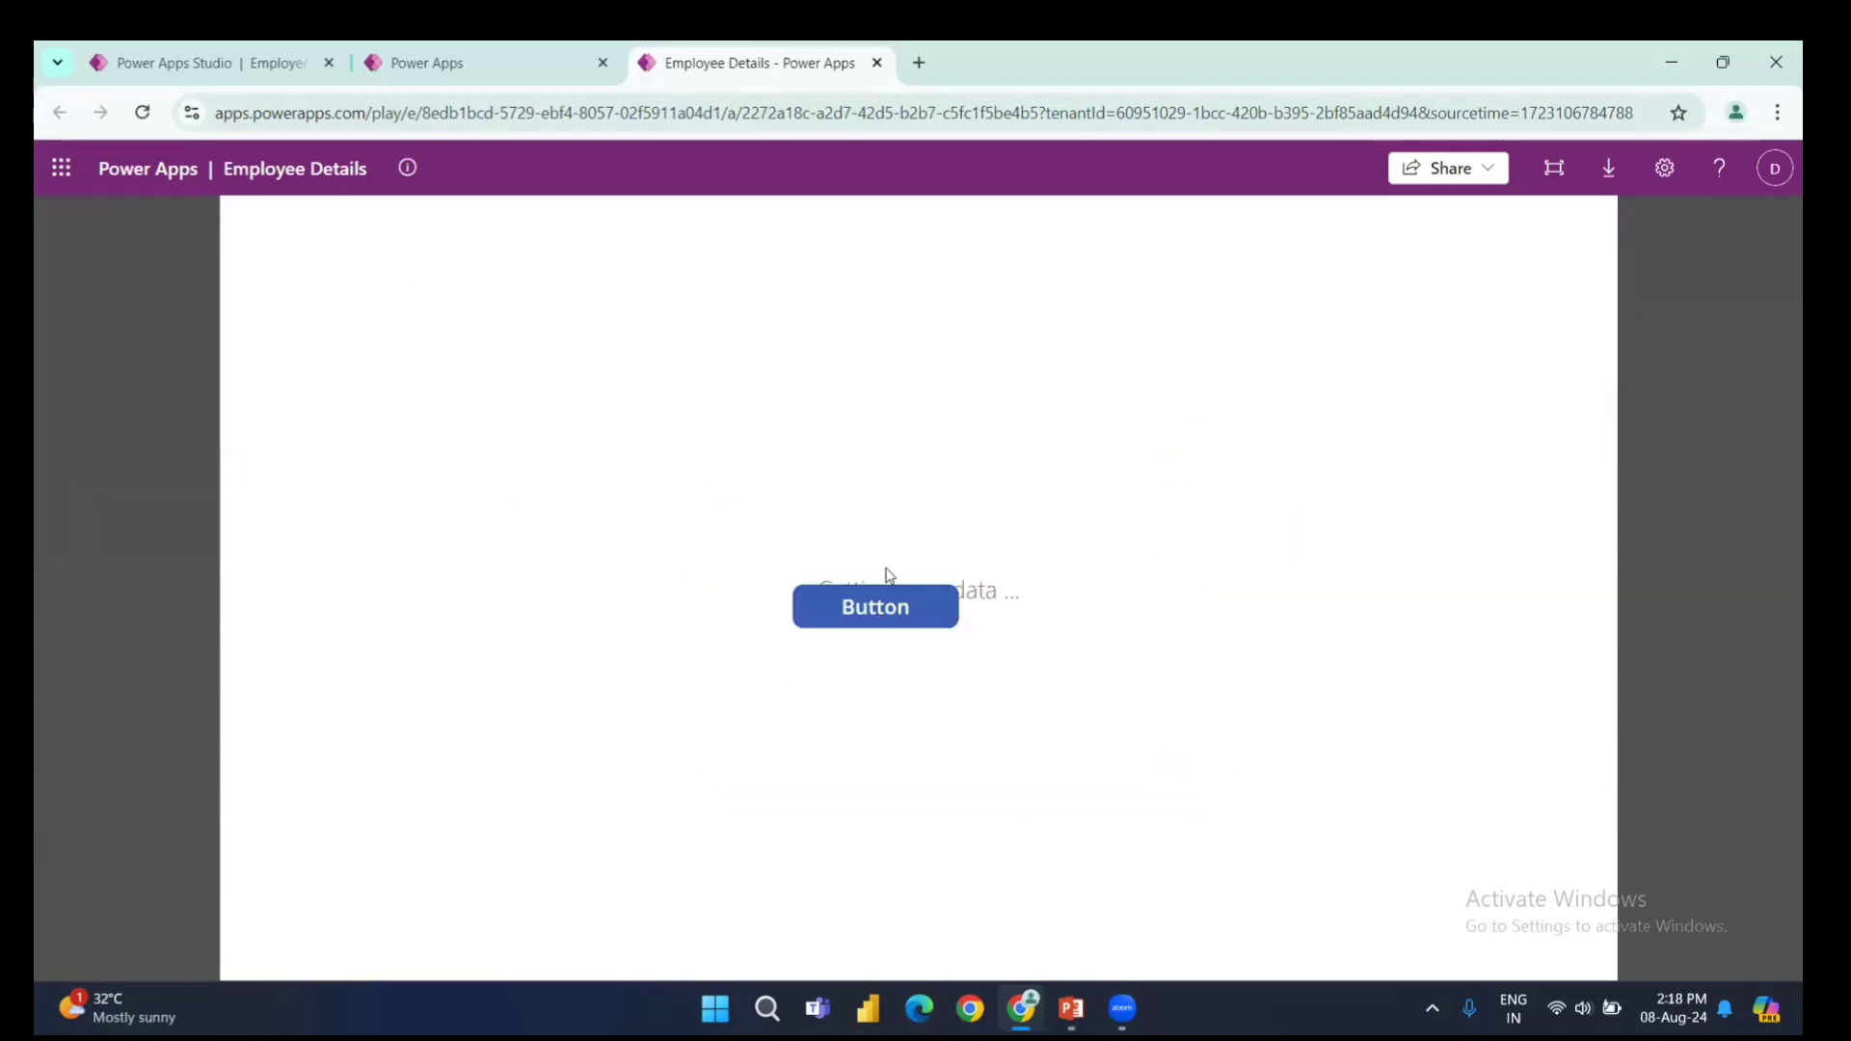
pyautogui.click(142, 112)
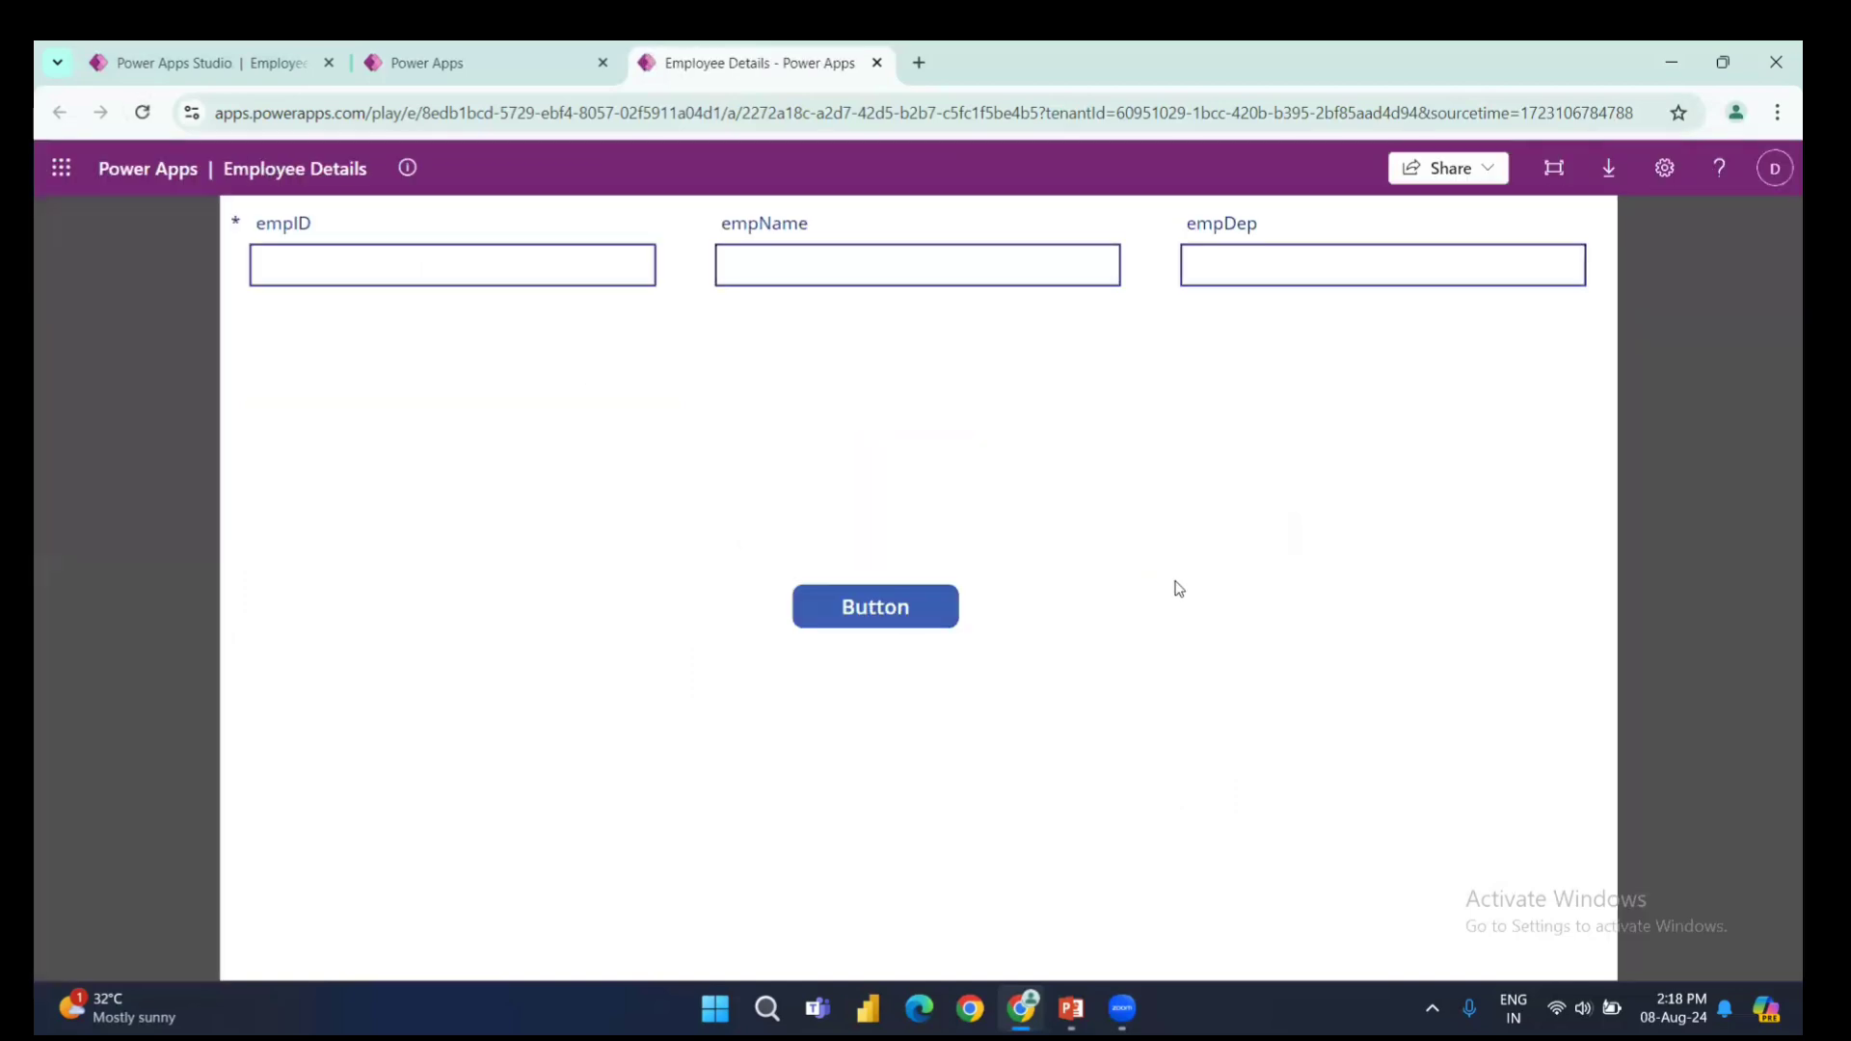
pyautogui.click(900, 607)
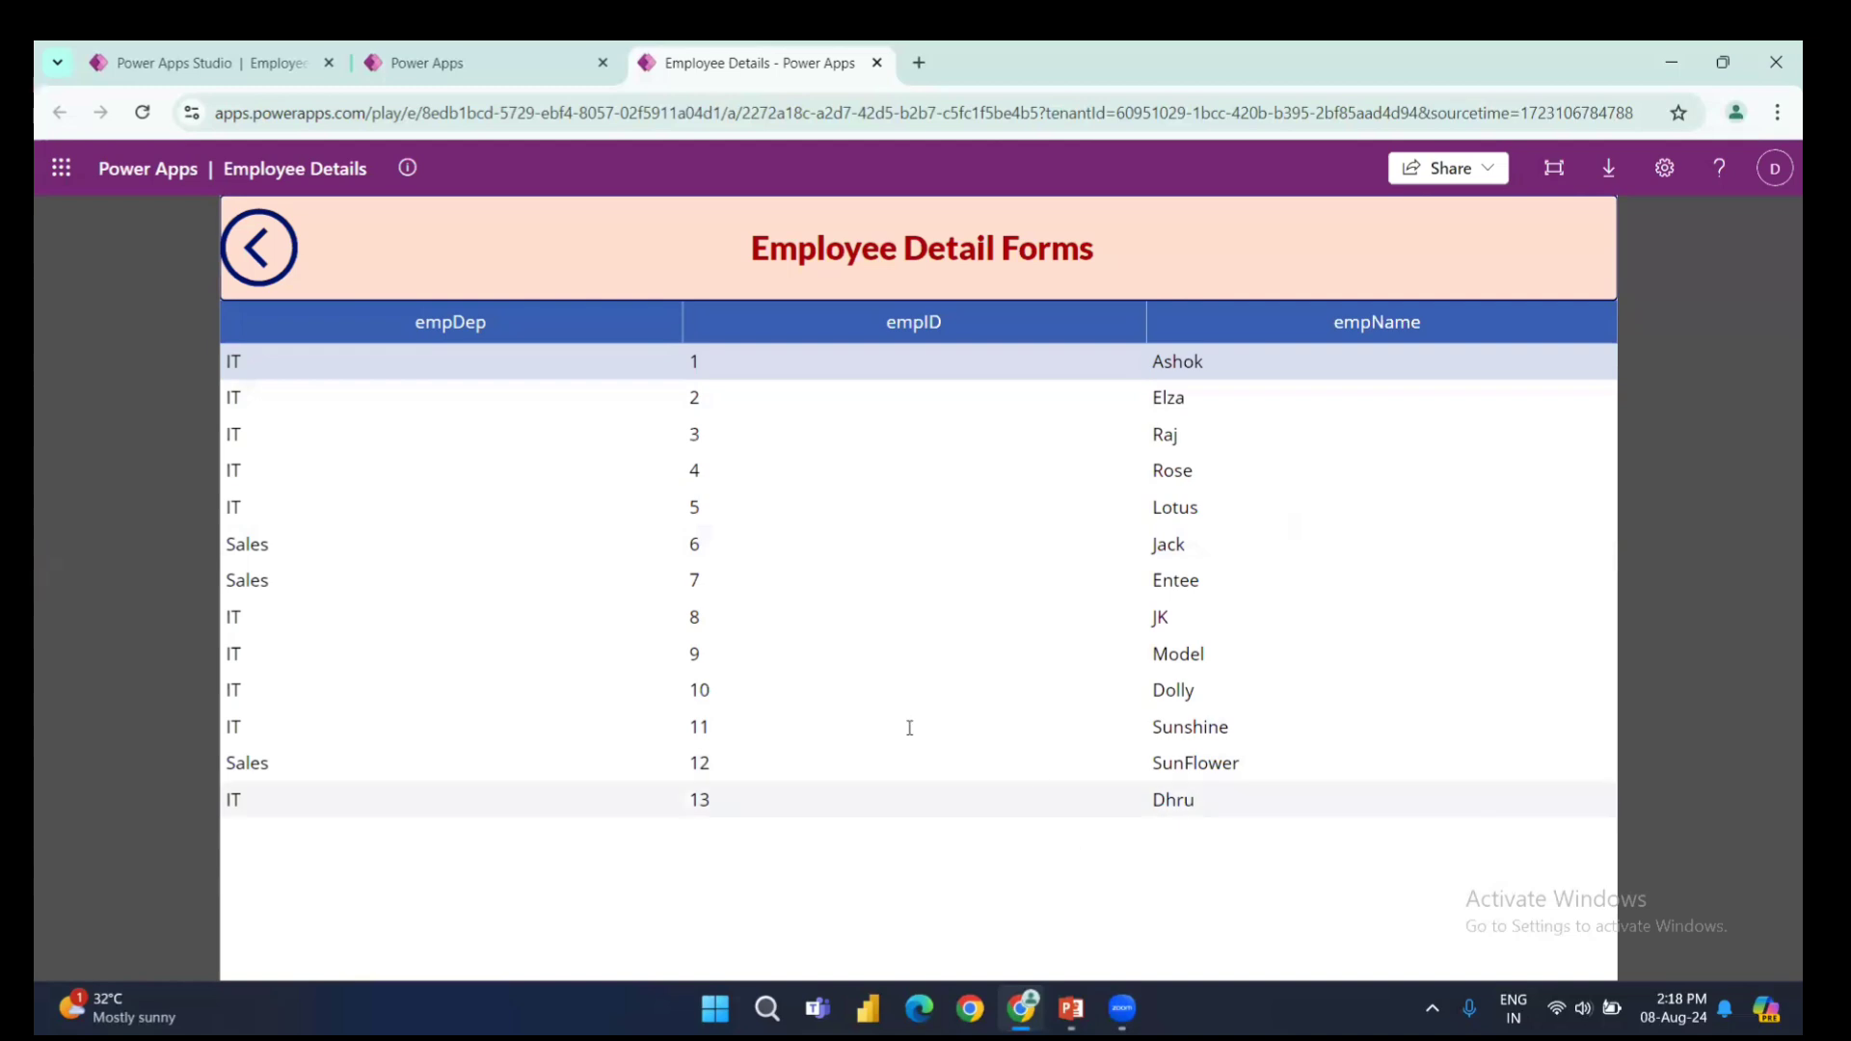
pyautogui.click(267, 272)
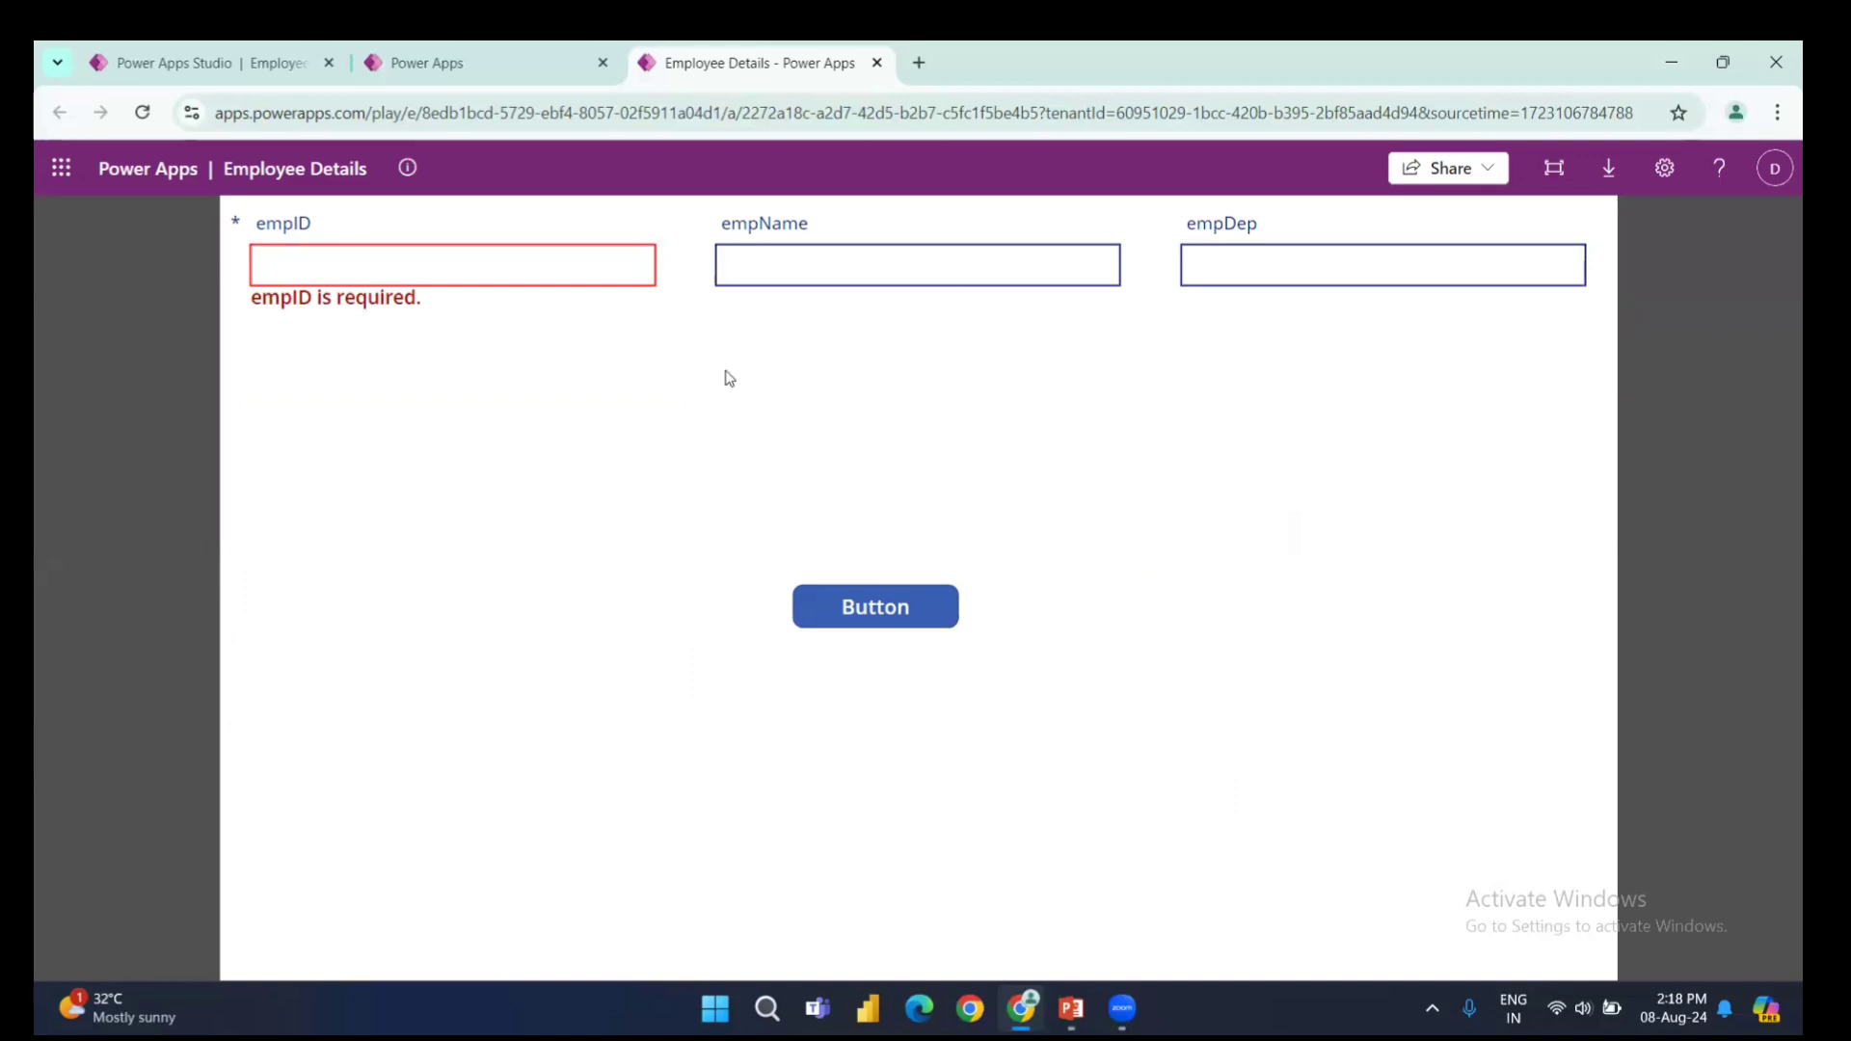
pyautogui.click(272, 77)
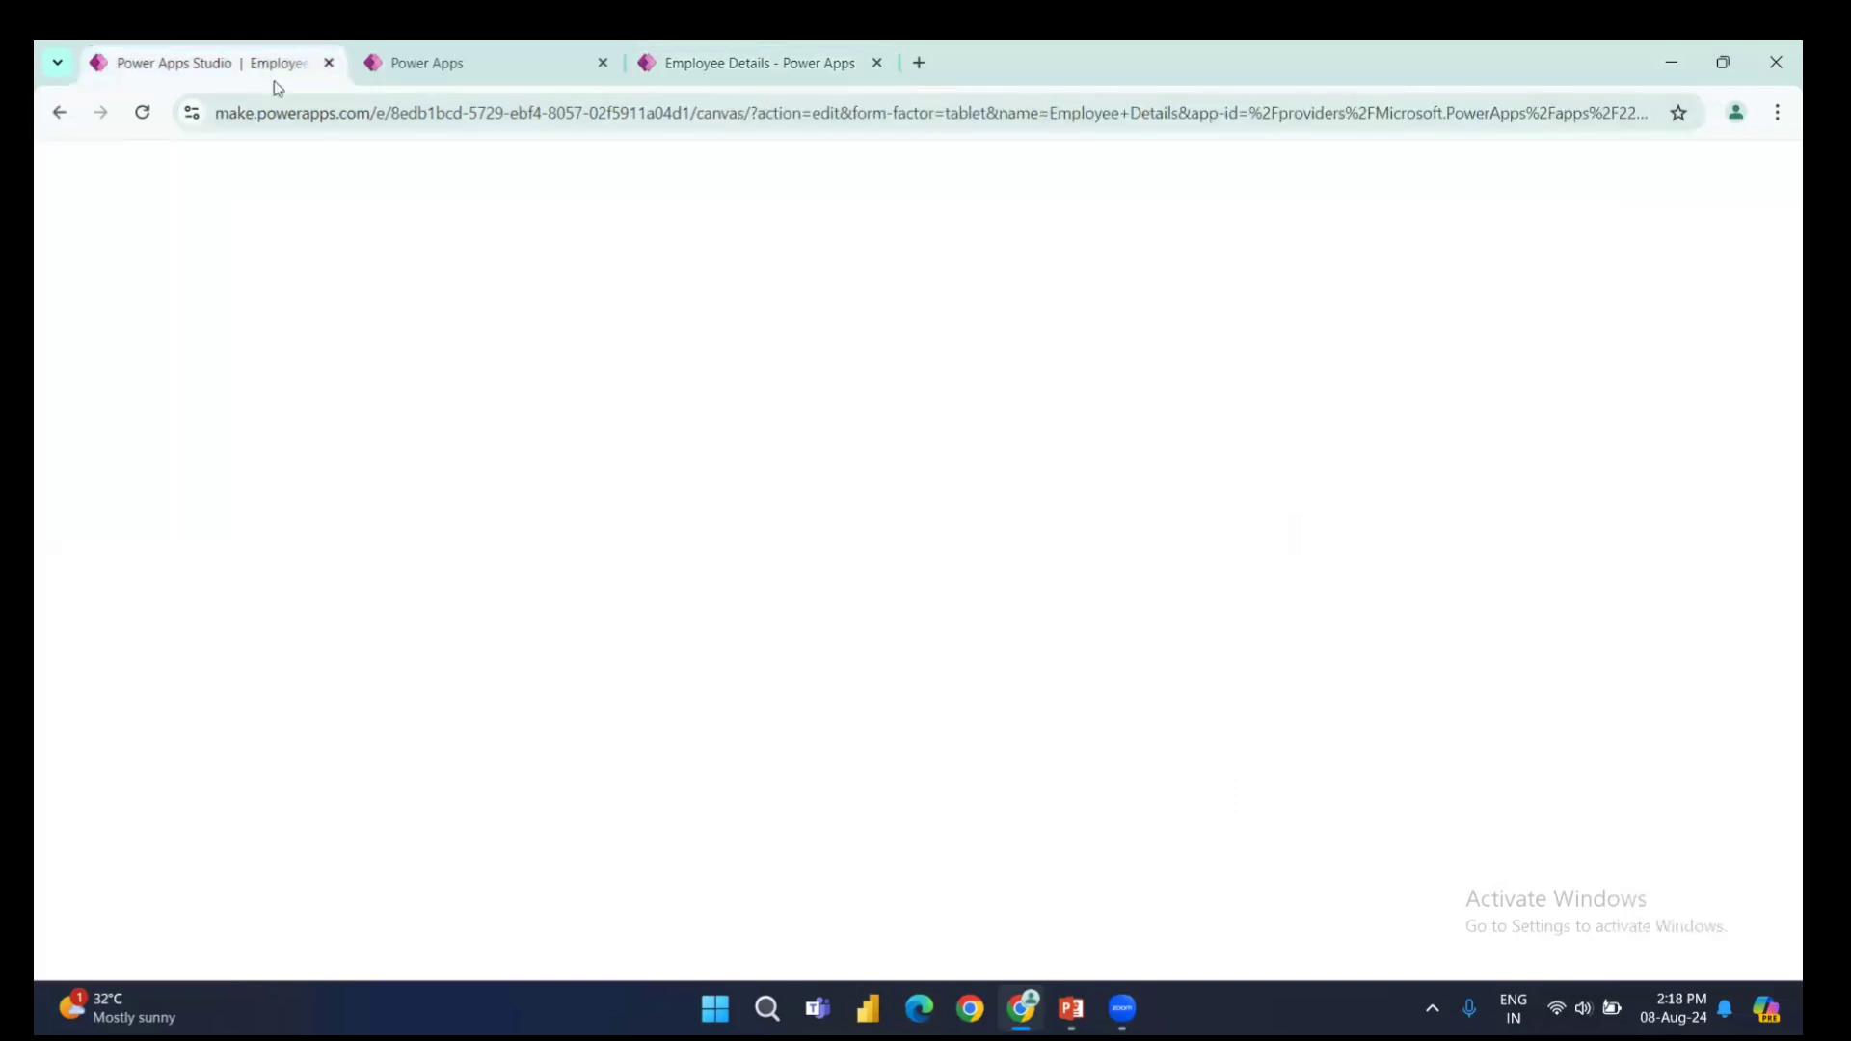